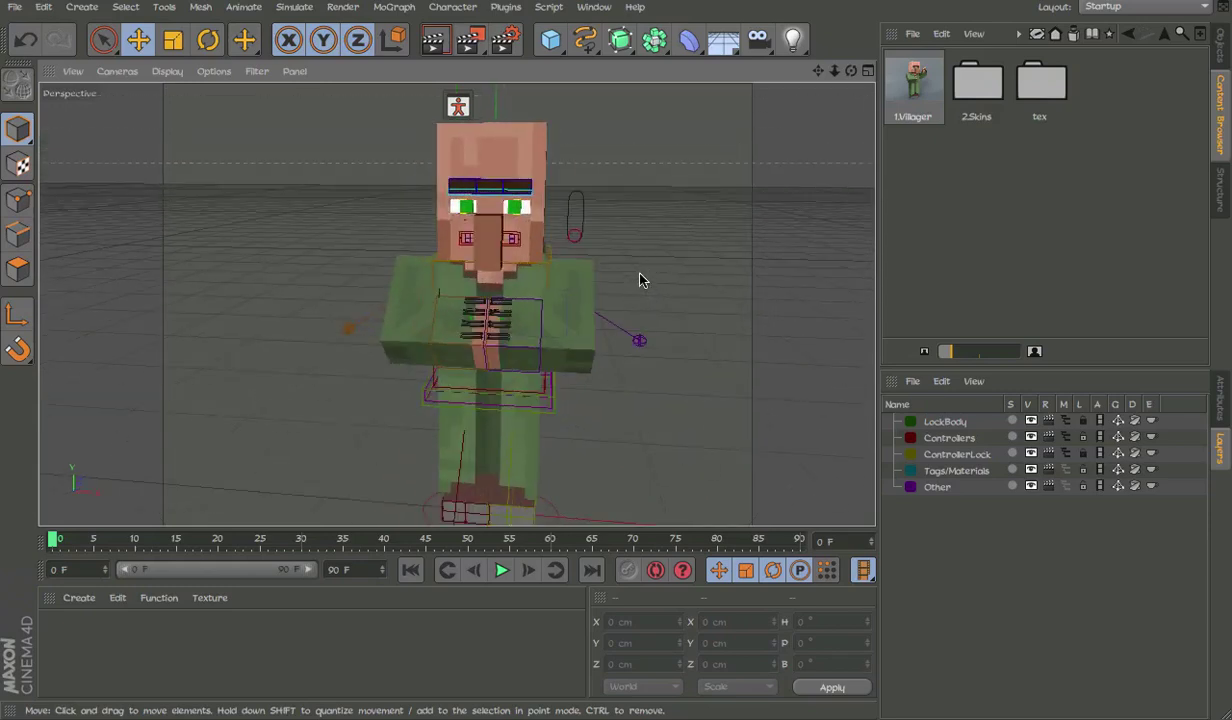
pyautogui.keyDown('alt'); pyautogui.moveTo(590, 297); pyautogui.dragTo(542, 253, button='middle'); pyautogui.keyUp('alt')
pyautogui.keyDown('alt'); pyautogui.moveTo(542, 253); pyautogui.dragTo(528, 253, button='right'); pyautogui.keyUp('alt')
pyautogui.keyDown('alt'); pyautogui.moveTo(528, 253); pyautogui.dragTo(503, 248); pyautogui.keyUp('alt')
pyautogui.keyDown('alt'); pyautogui.moveTo(503, 248); pyautogui.dragTo(513, 300, button='middle'); pyautogui.keyUp('alt')
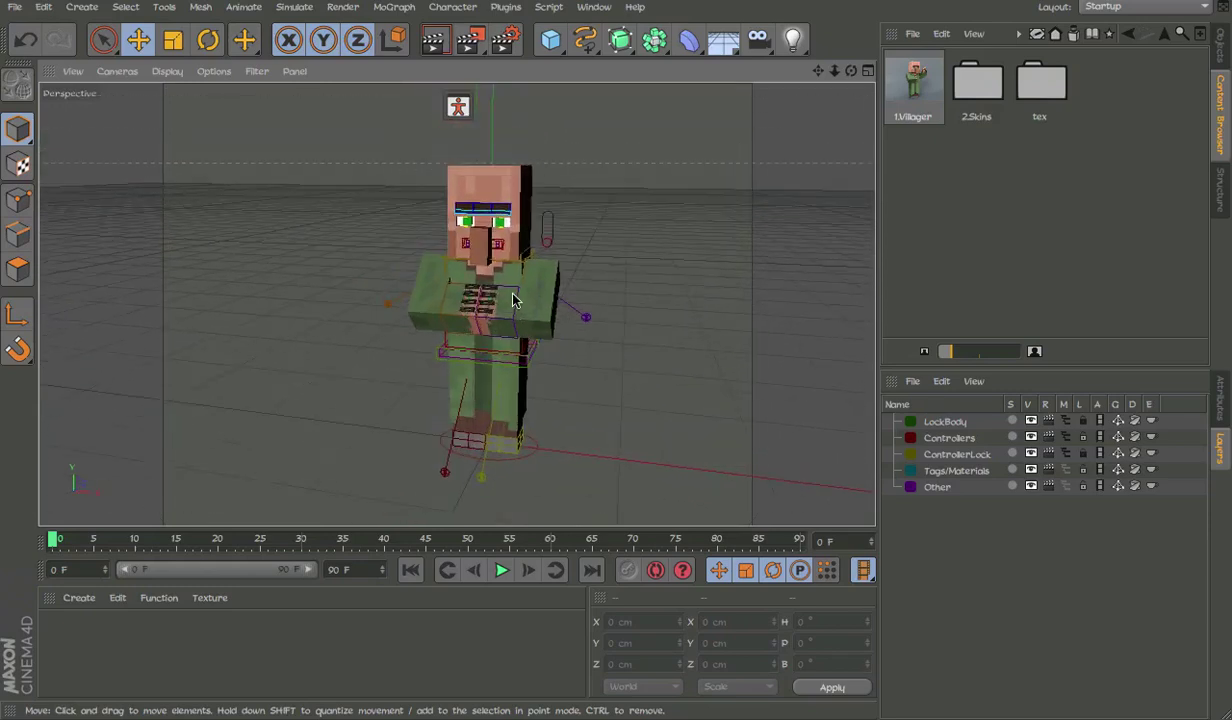
pyautogui.keyDown('alt'); pyautogui.moveTo(513, 300); pyautogui.dragTo(491, 288); pyautogui.keyUp('alt')
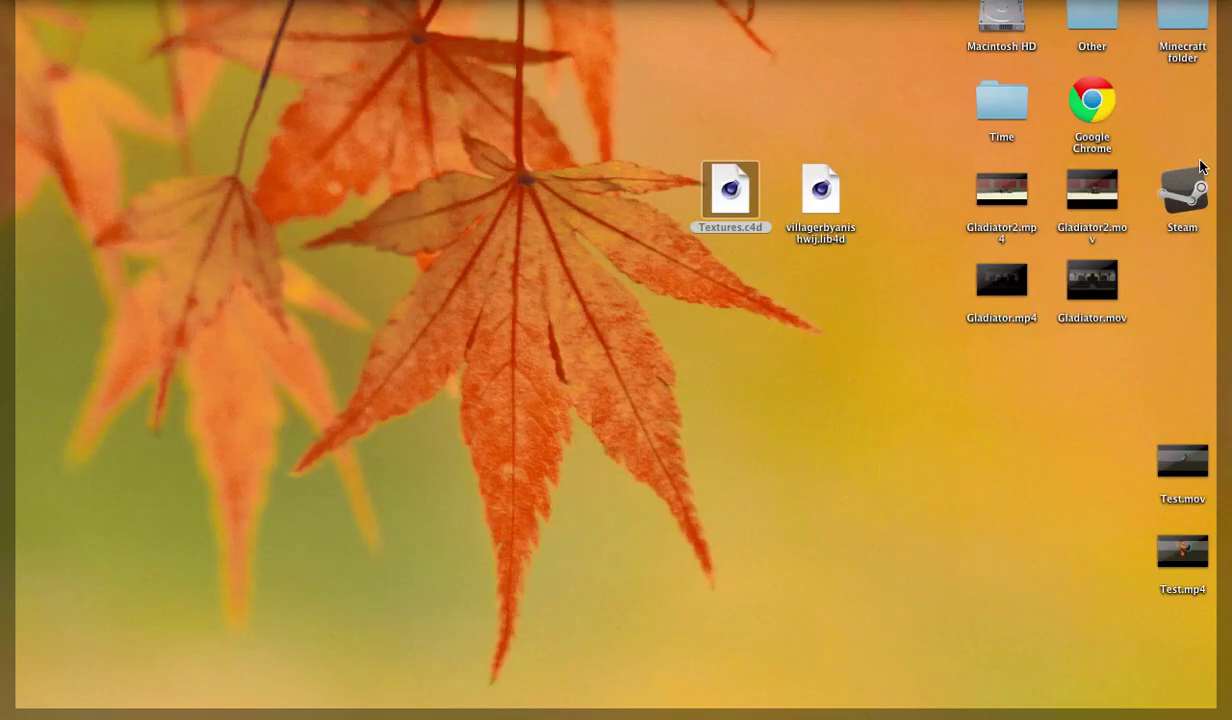
pyautogui.moveTo(848, 142); pyautogui.dragTo(561, 380)
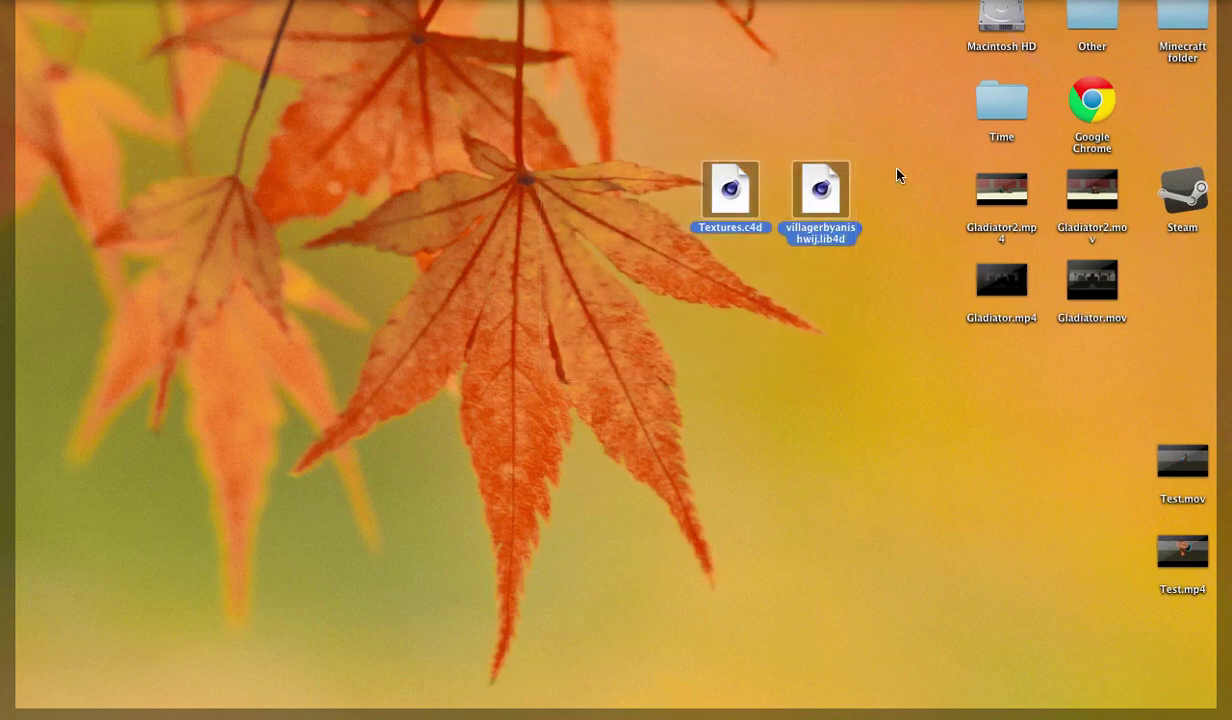
pyautogui.moveTo(888, 120); pyautogui.dragTo(690, 320)
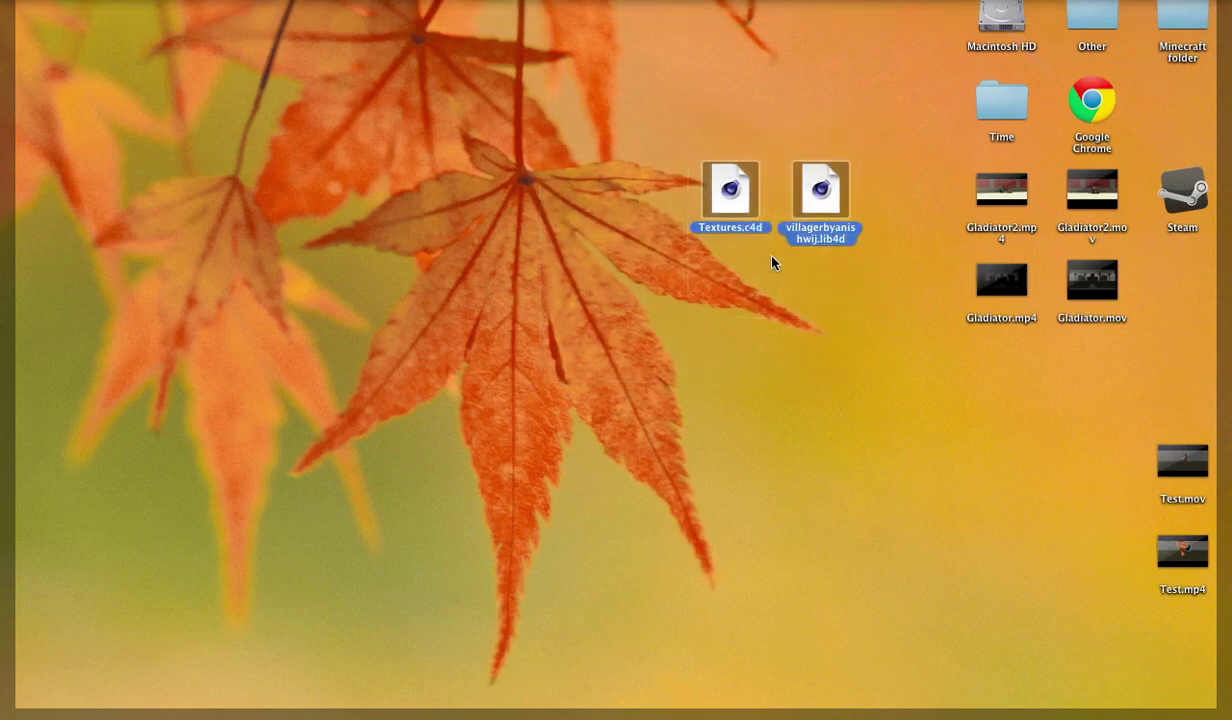
pyautogui.click(778, 326)
pyautogui.click(922, 410)
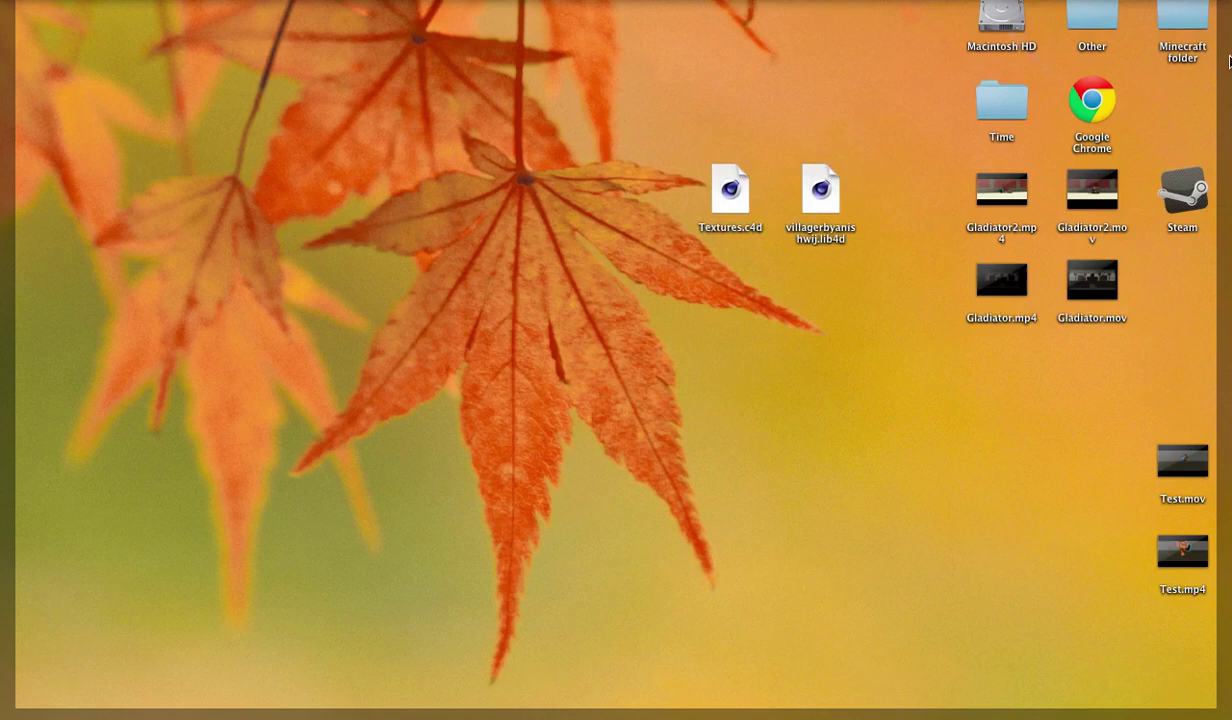
# Step: Open the Minecraft folder, search for "cinema 4d r13", and open that folder's library > browser subfolder
pyautogui.press('super+o')
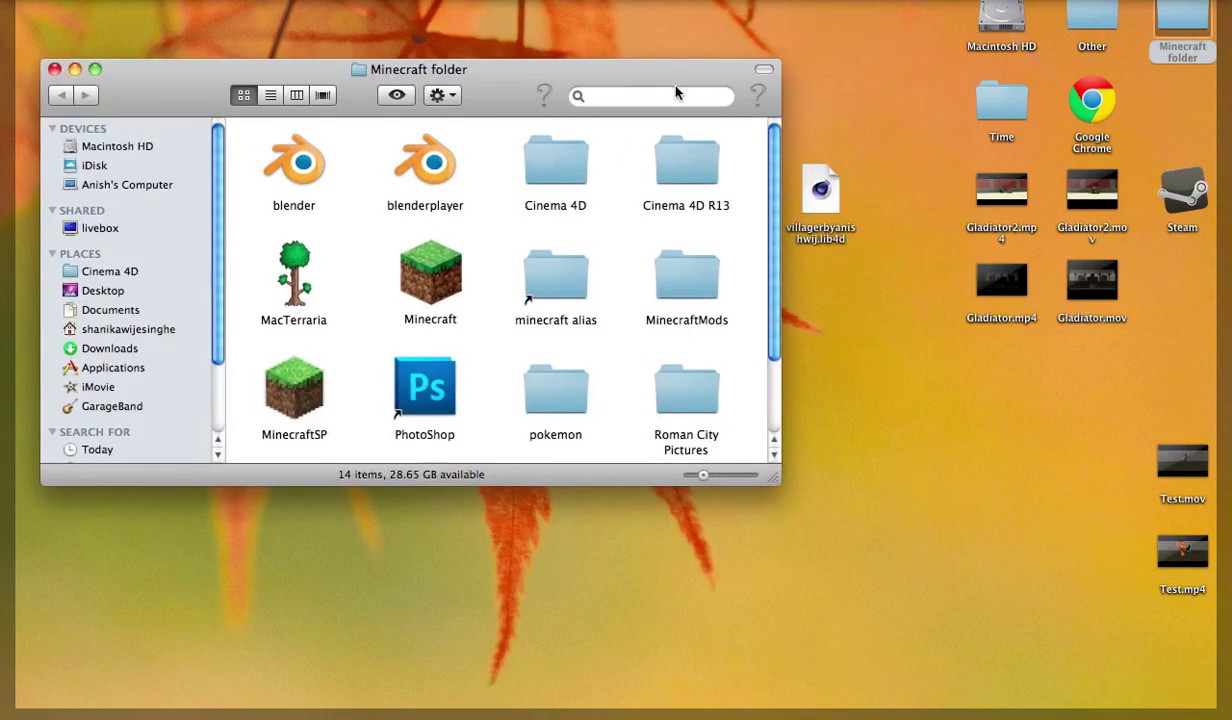
pyautogui.write('cinema 4d r13')
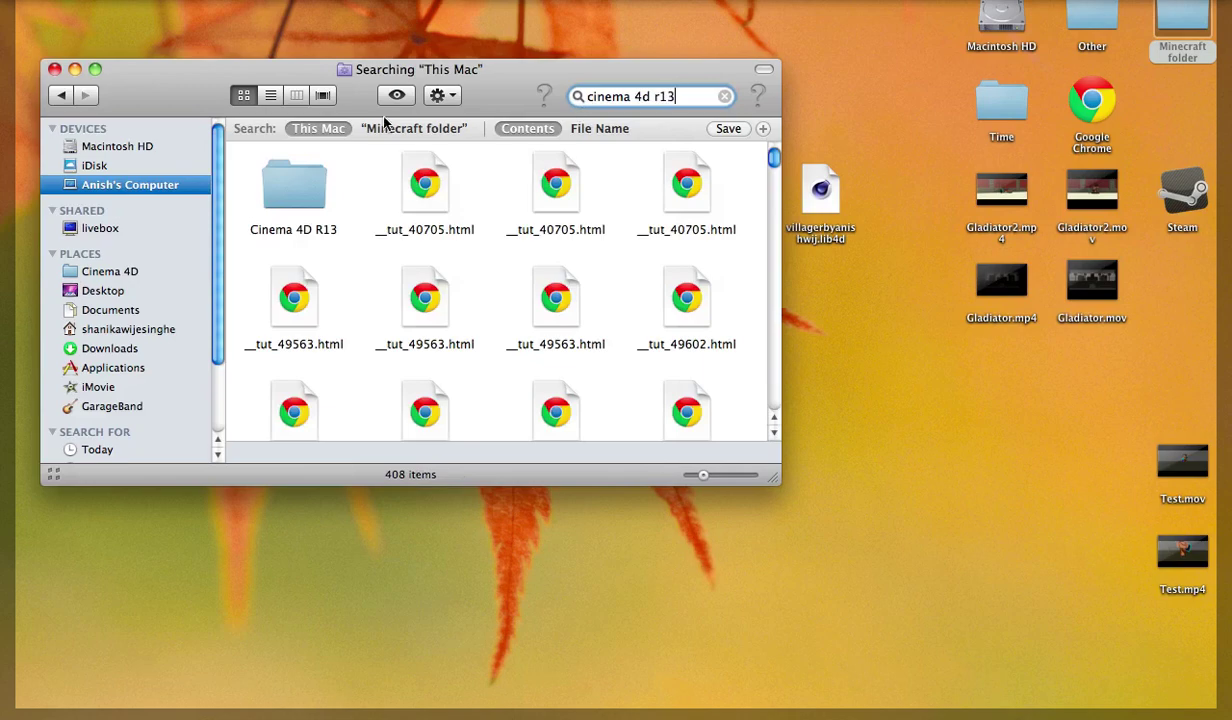
pyautogui.doubleClick(295, 185)
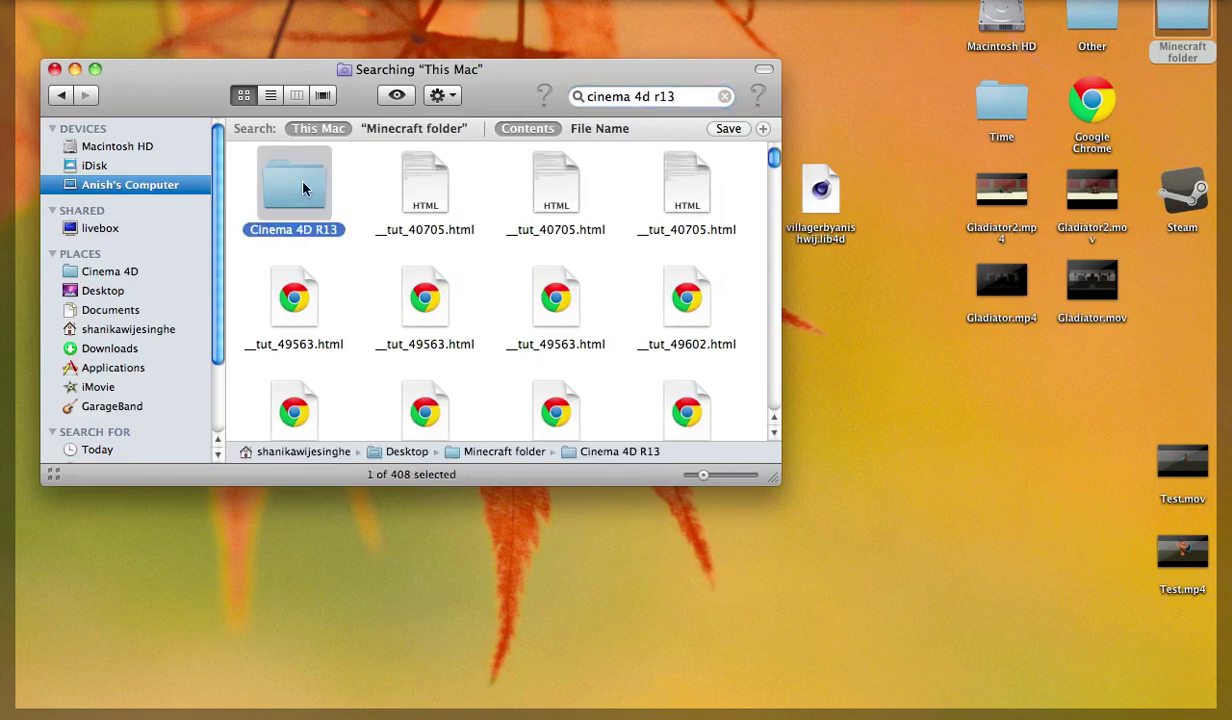
pyautogui.doubleClick(682, 155)
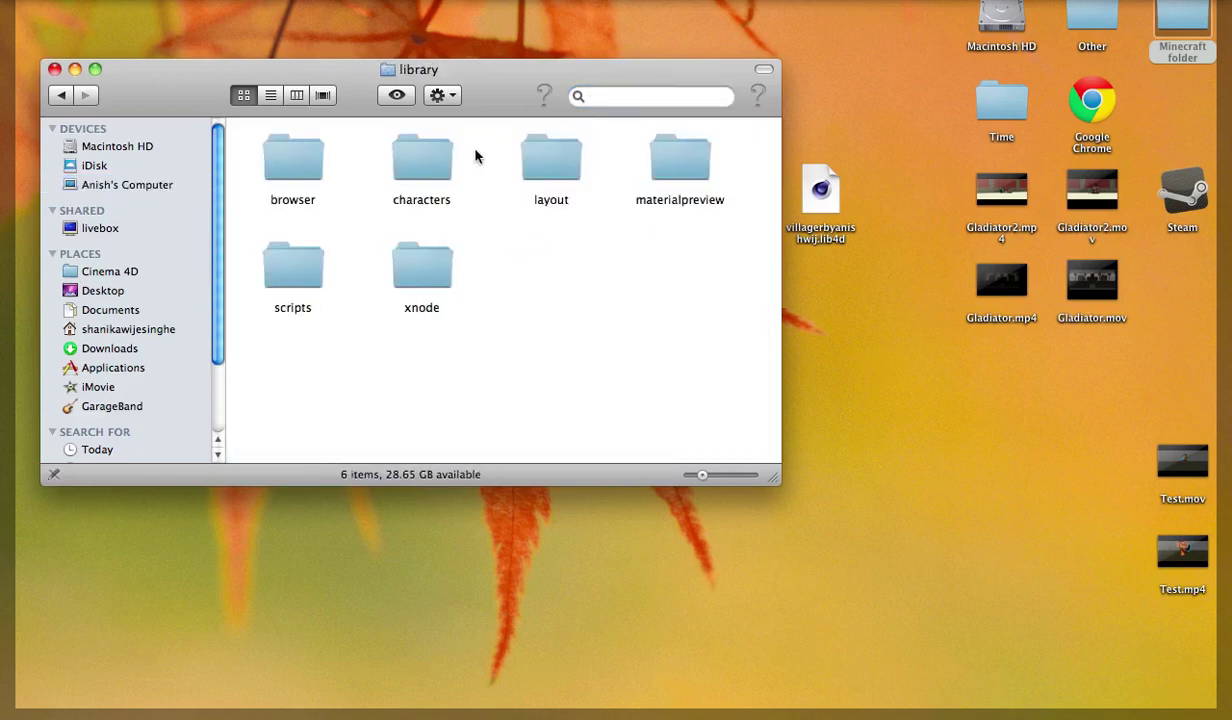
pyautogui.doubleClick(282, 153)
# Step: Move the browser folder window lower and reposition Textures.c4d and the villager lib4d file above it on the desktop
pyautogui.moveTo(336, 95); pyautogui.dragTo(353, 262)
pyautogui.moveTo(652, 165); pyautogui.dragTo(850, 240)
pyautogui.moveTo(835, 195); pyautogui.dragTo(845, 80)
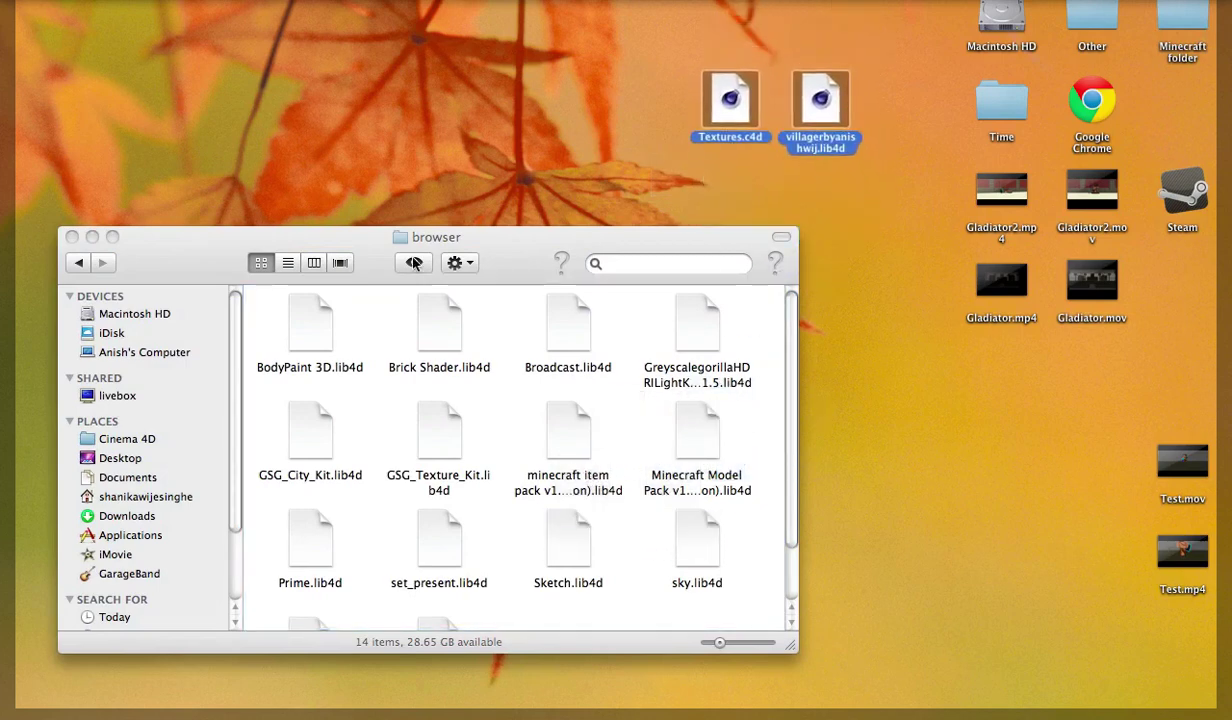
# Step: Close the browser folder window and move Textures.c4d to a lower spot on the desktop
pyautogui.click(72, 237)
pyautogui.click(671, 225)
pyautogui.moveTo(730, 100); pyautogui.dragTo(716, 325)
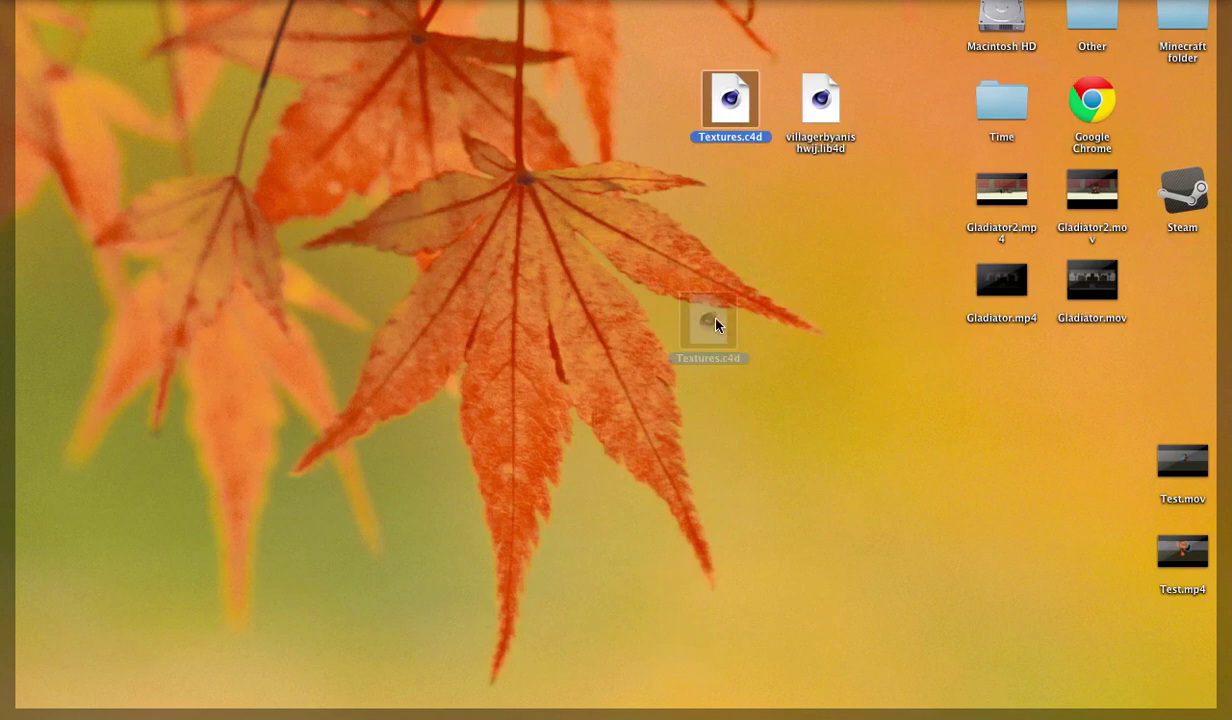
pyautogui.moveTo(726, 262); pyautogui.dragTo(729, 187)
# Step: Open the Minecraft folder from the desktop, reposition its window, and go to the Library folder inside the home folder
pyautogui.doubleClick(1183, 20)
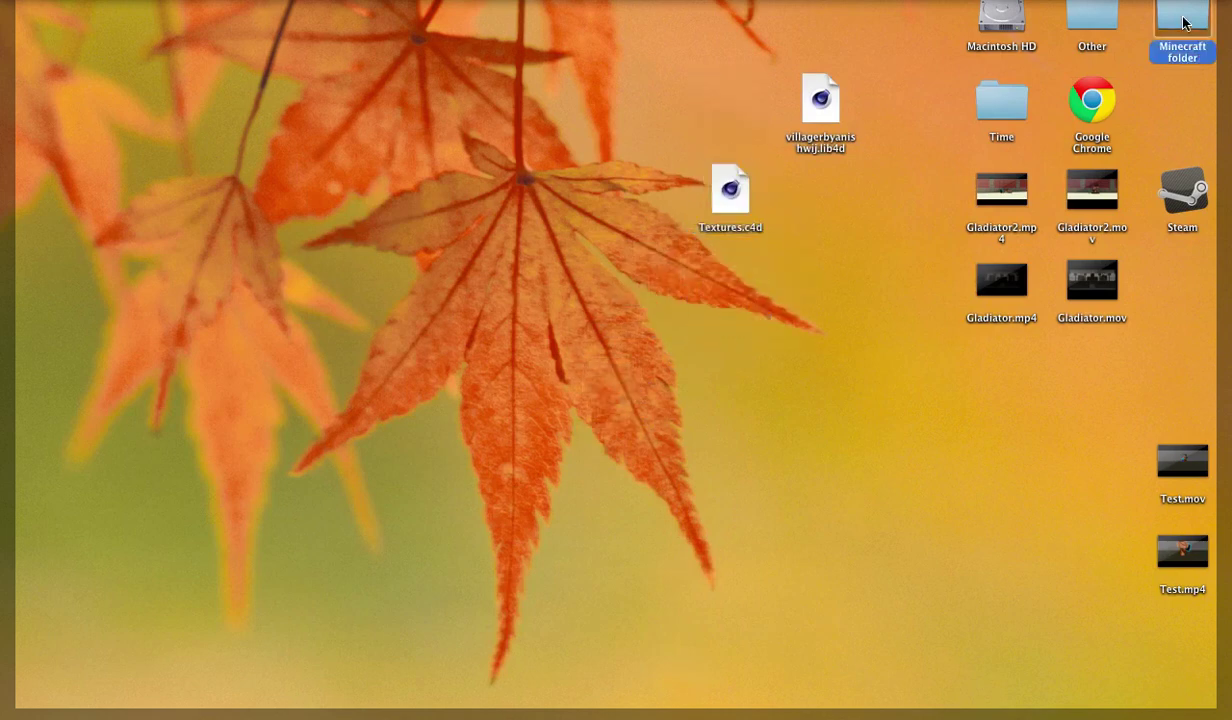
pyautogui.moveTo(640, 68); pyautogui.dragTo(660, 395)
pyautogui.moveTo(660, 395); pyautogui.dragTo(655, 265)
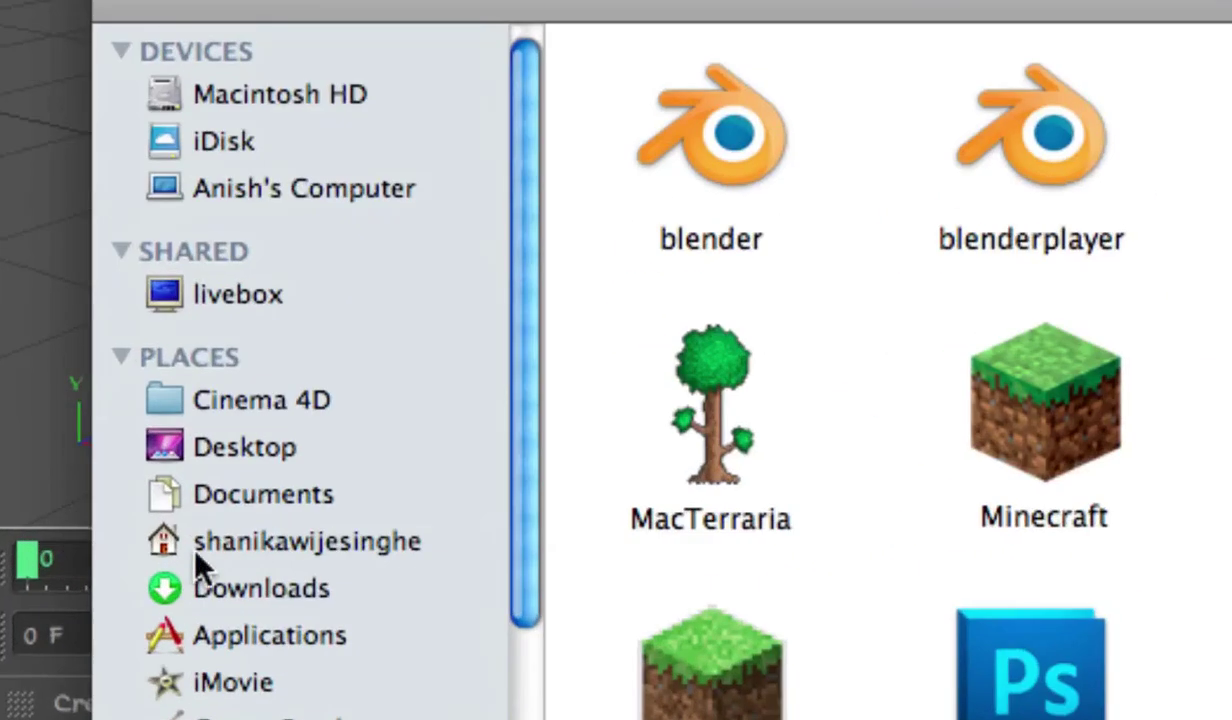
pyautogui.click(112, 530)
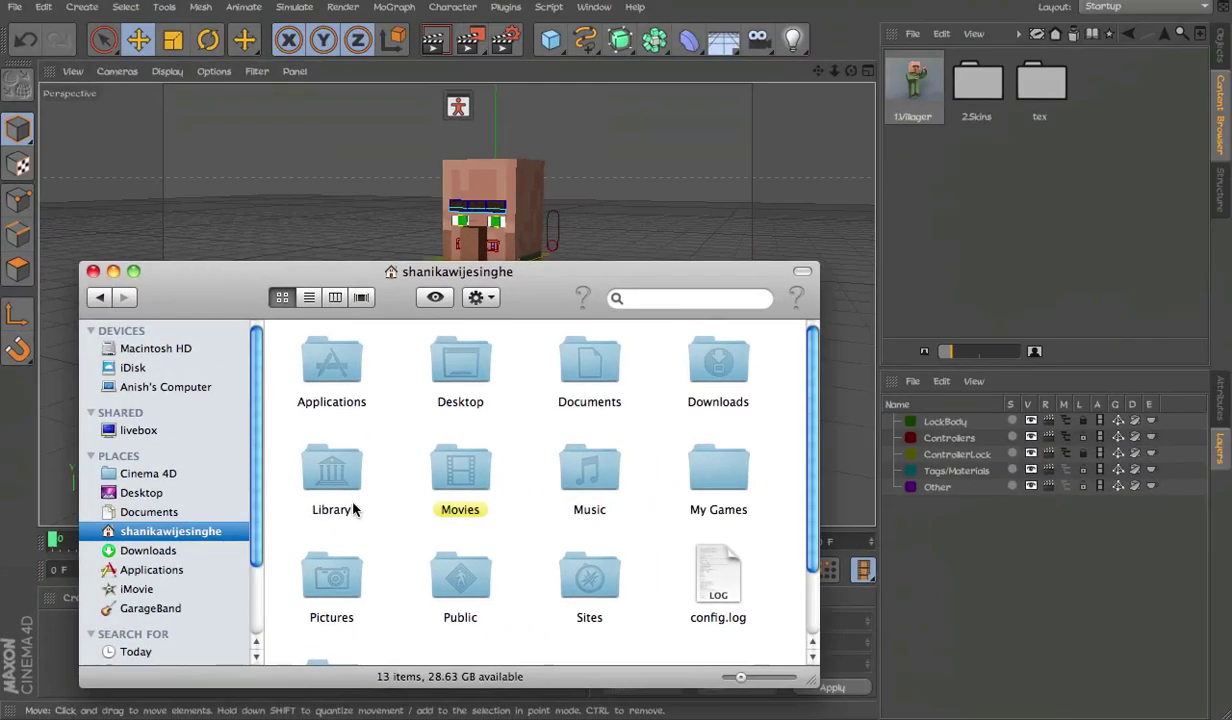
pyautogui.doubleClick(378, 509)
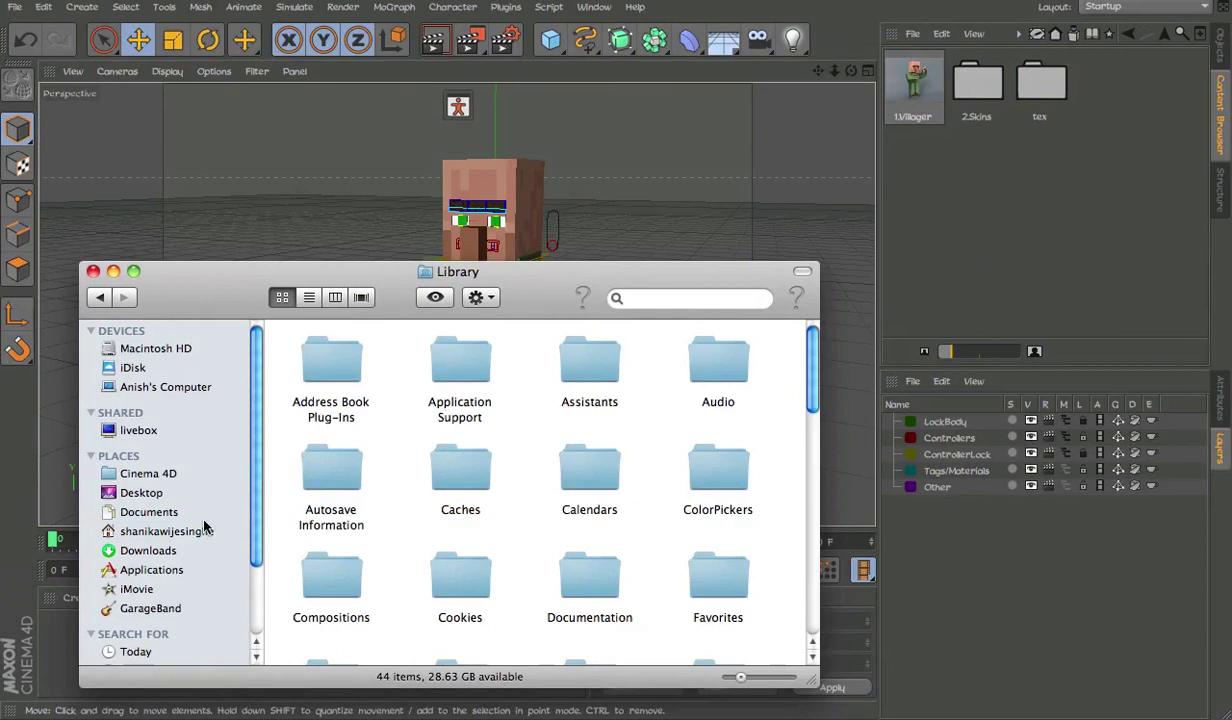
# Step: Return to the home folder and open Library > Application Support > minecraft > bin
pyautogui.click(200, 515)
pyautogui.click(198, 530)
pyautogui.click(344, 480)
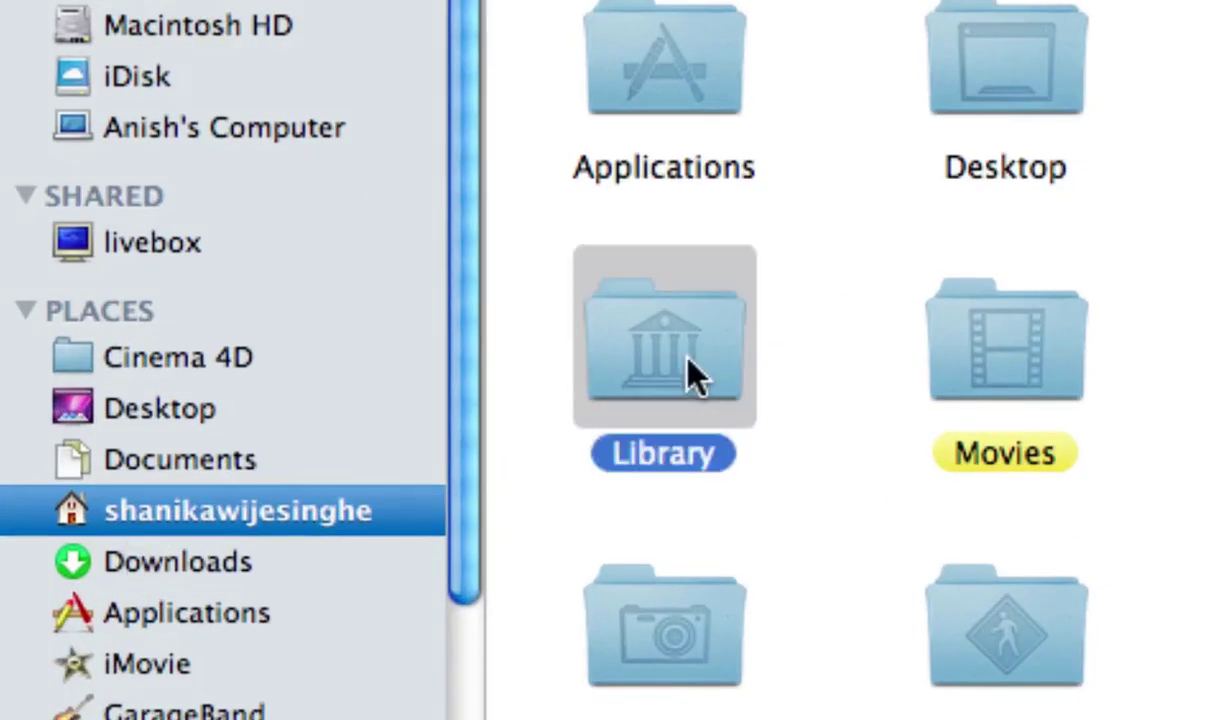
pyautogui.doubleClick(697, 375)
pyautogui.doubleClick(765, 226)
pyautogui.scroll(-5, 828, 184)
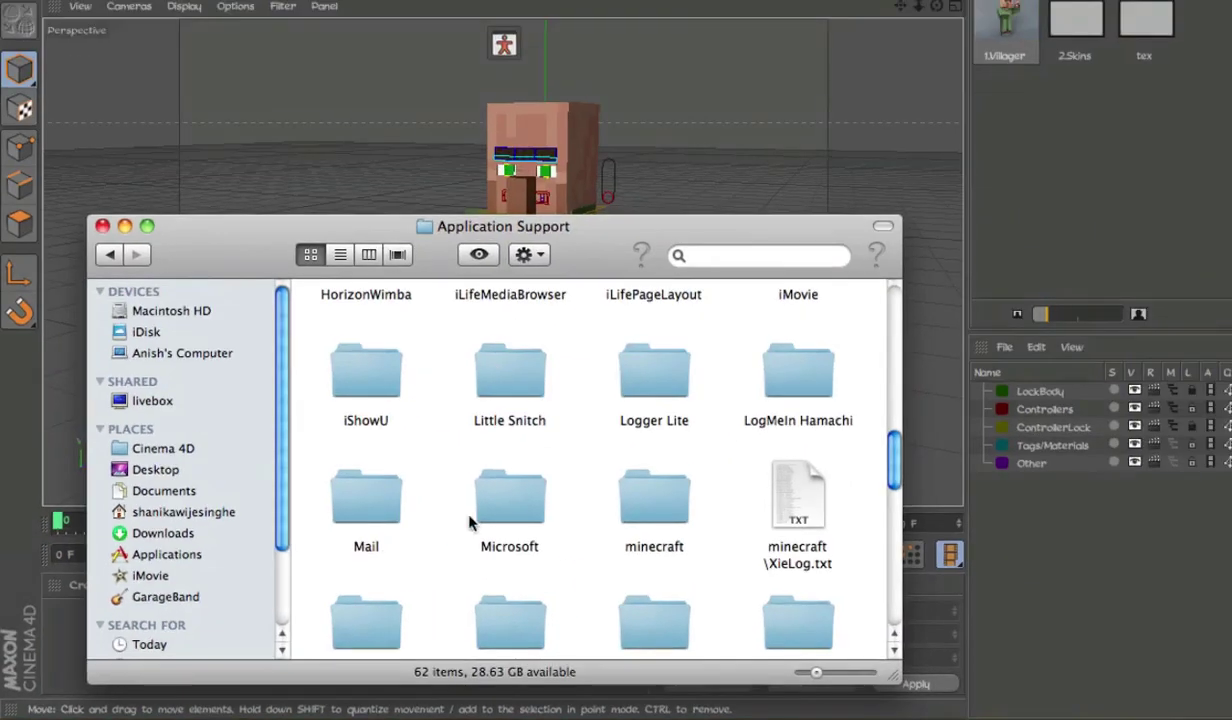
pyautogui.scroll(-1, 472, 523)
pyautogui.doubleClick(625, 517)
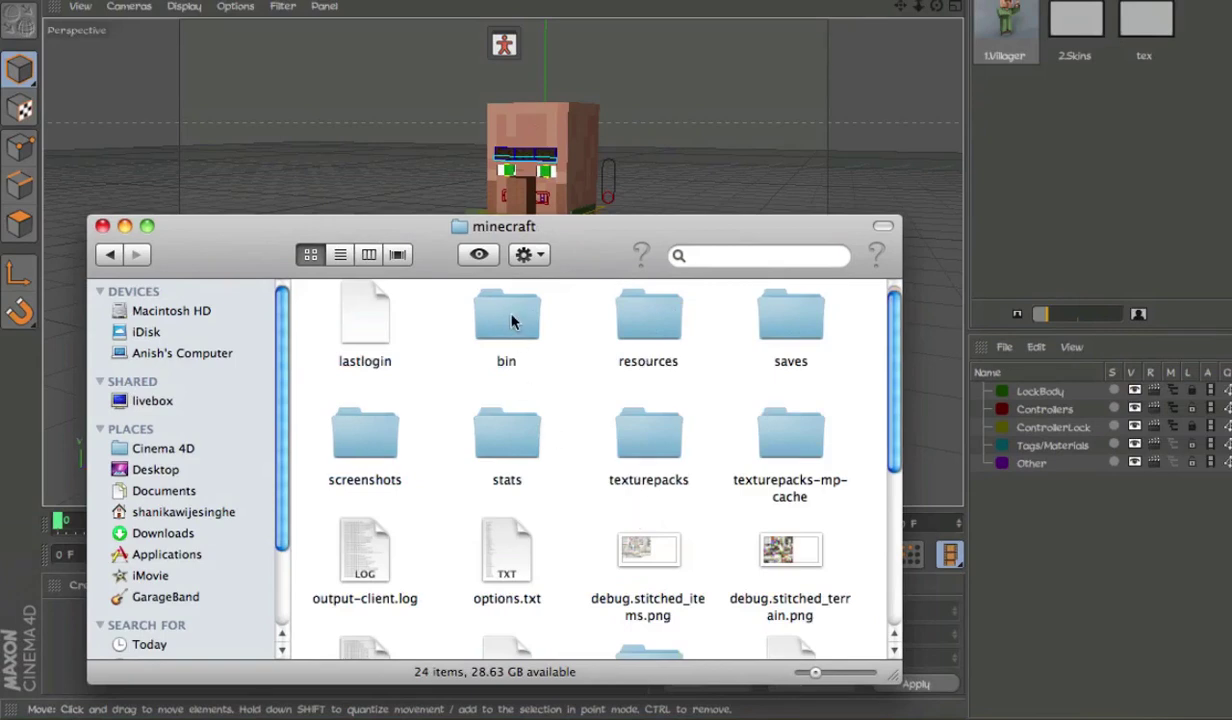
pyautogui.doubleClick(511, 320)
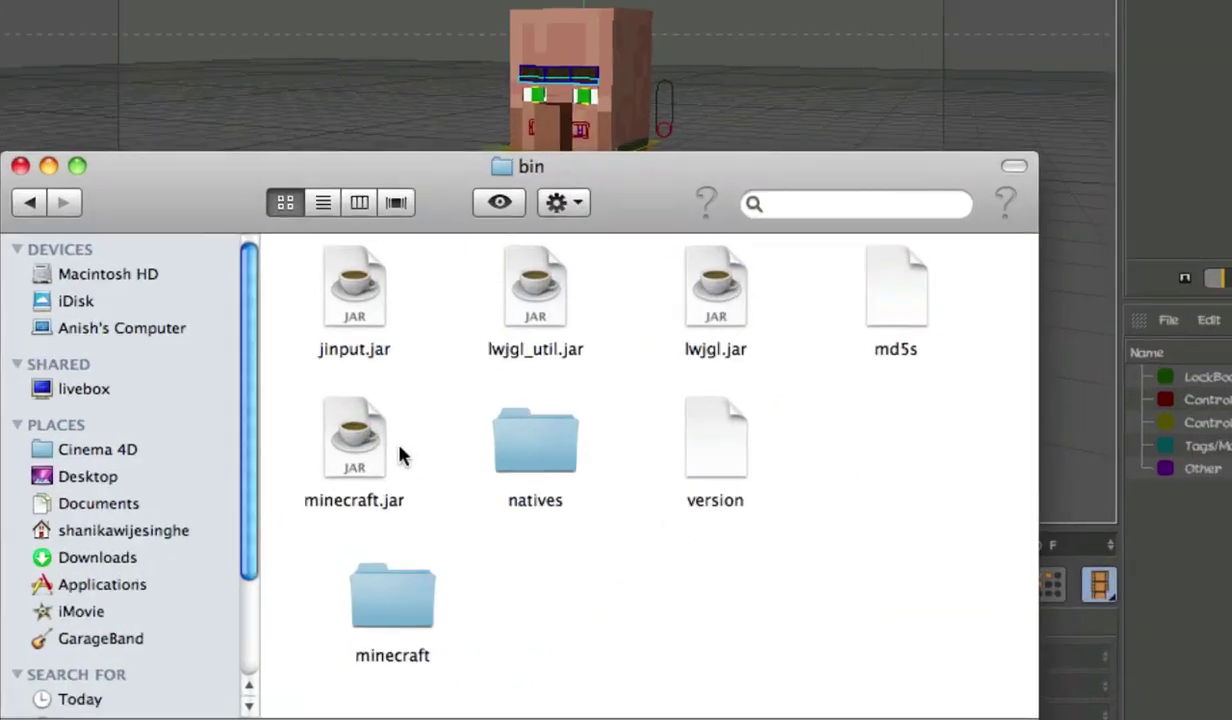
# Step: Compress minecraft.jar into a zip archive and extract that archive in the bin folder
pyautogui.rightClick(366, 451)
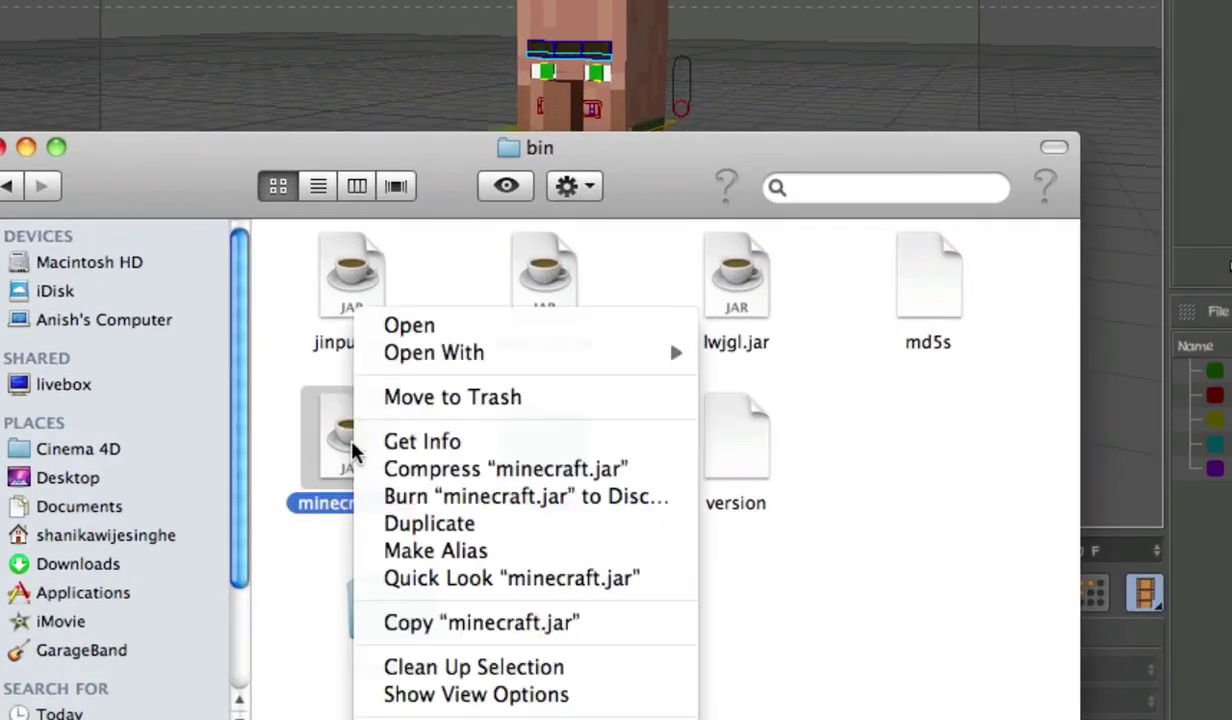
pyautogui.click(953, 530)
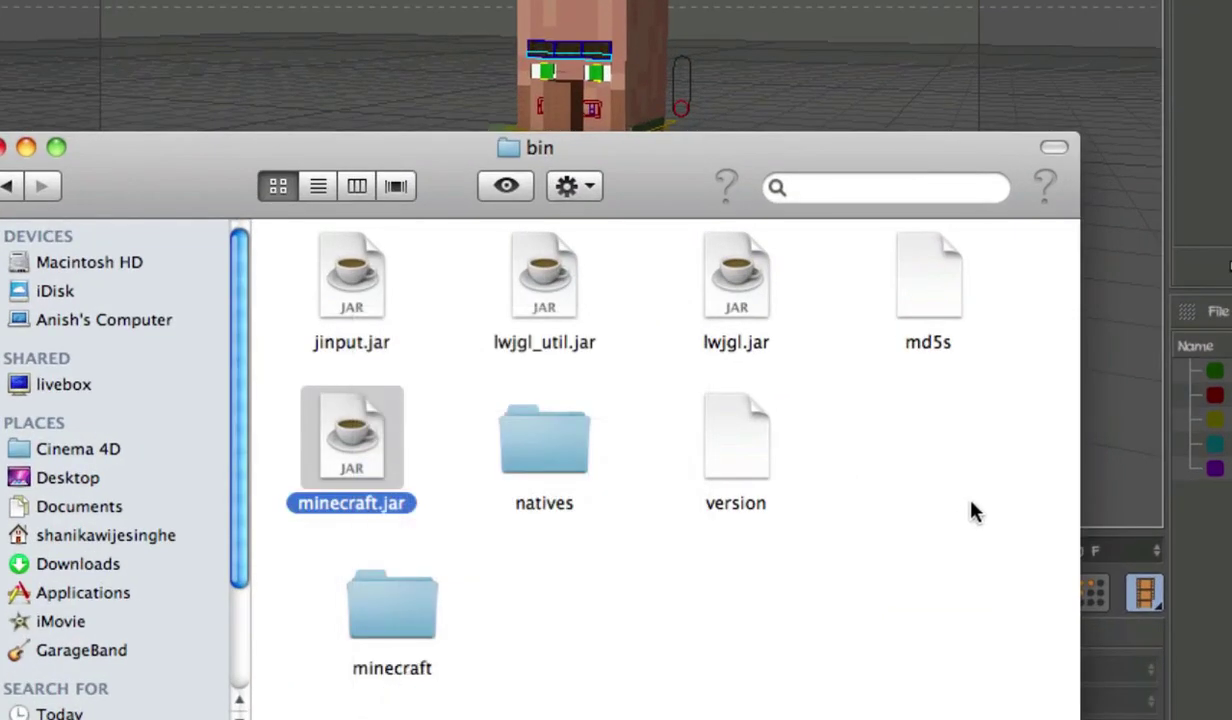
pyautogui.click(935, 450)
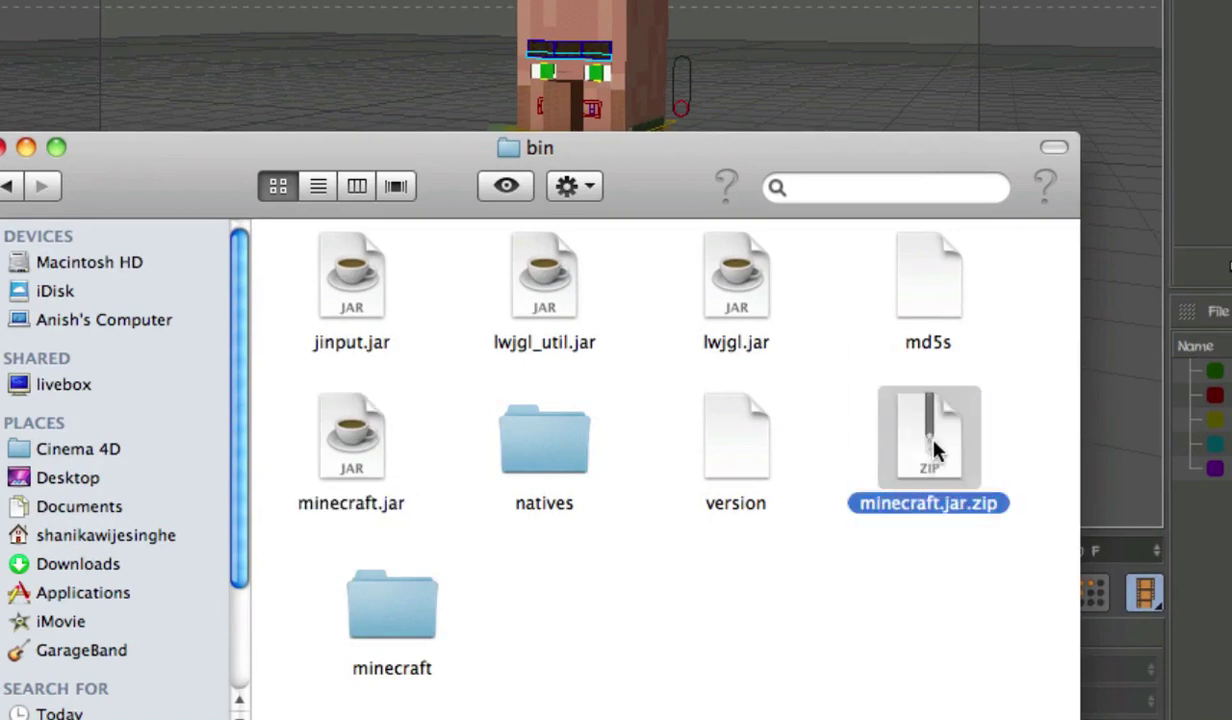
pyautogui.doubleClick(933, 450)
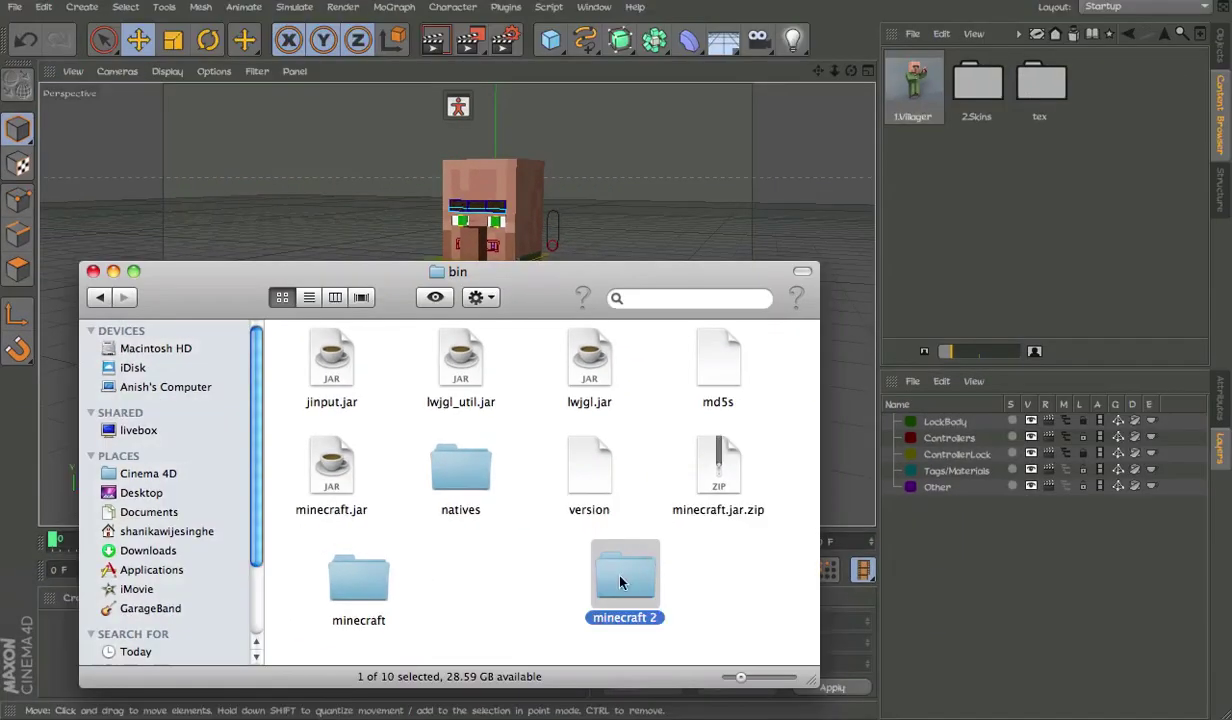
# Step: Move the extracted minecraft 2 folder and the minecraft.jar.zip archive to the trash
pyautogui.moveTo(619, 574); pyautogui.dragTo(483, 578)
pyautogui.rightClick(483, 578)
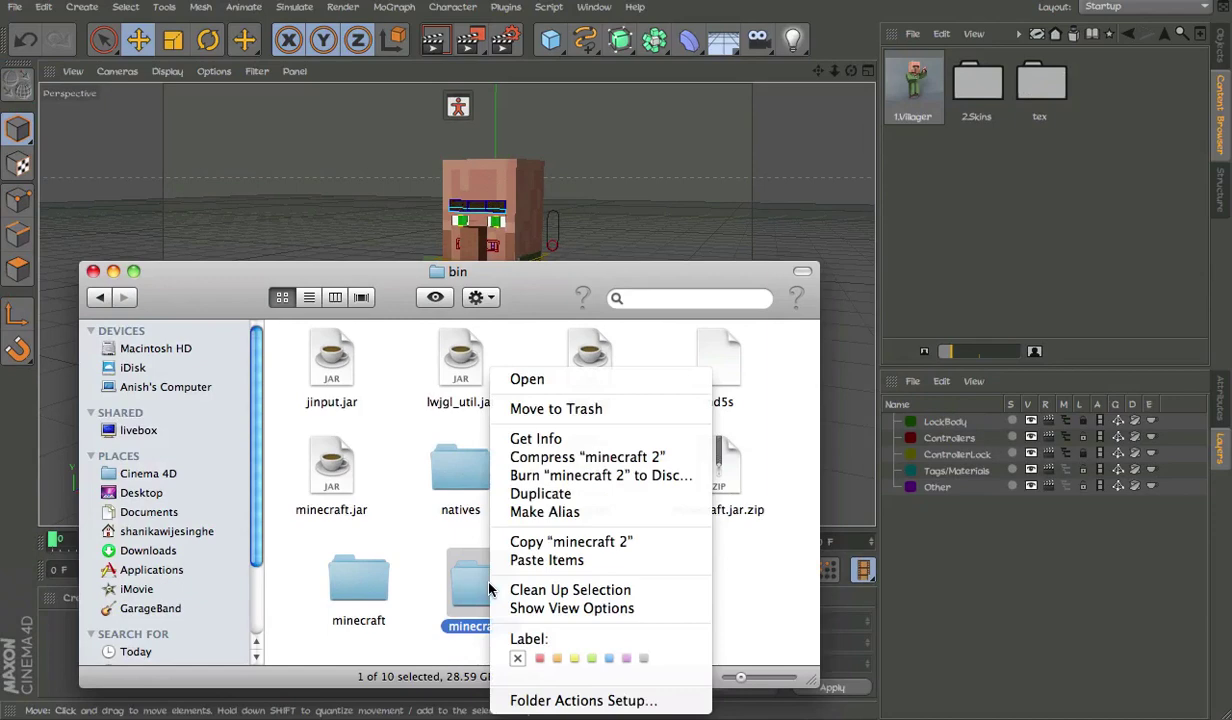
pyautogui.click(731, 441)
pyautogui.rightClick(731, 441)
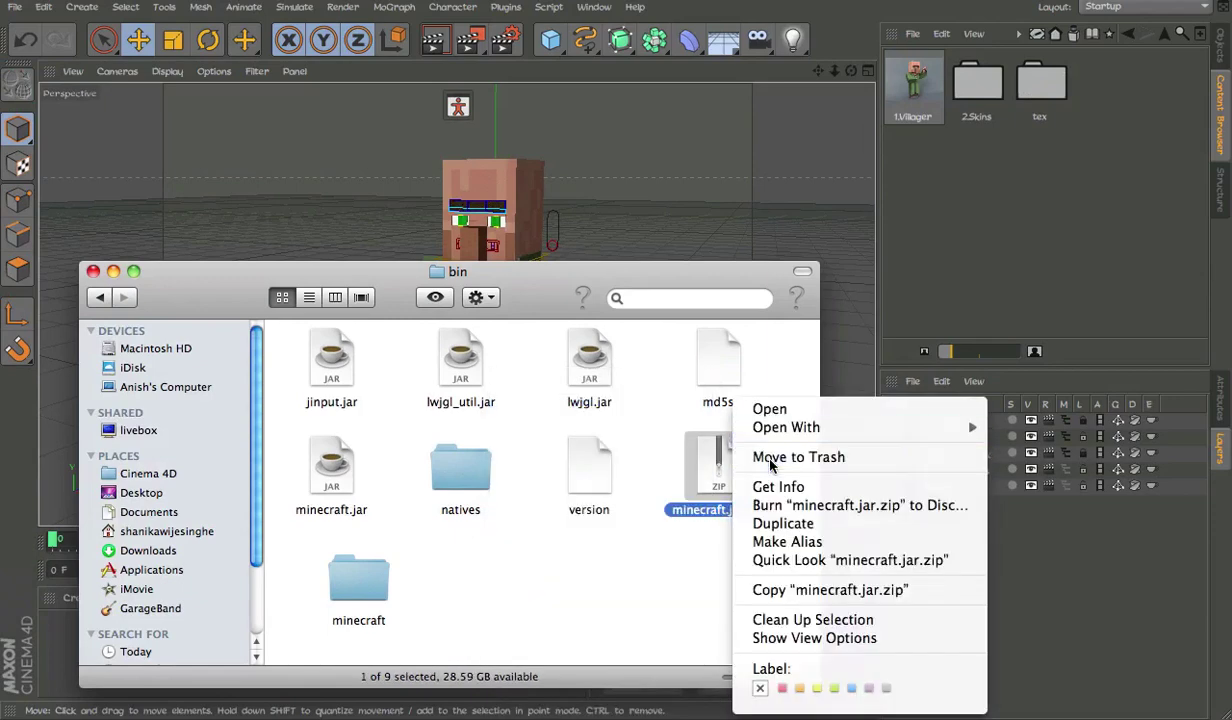
pyautogui.click(762, 456)
# Step: Open the extracted minecraft folder in bin and arrange its items by kind
pyautogui.doubleClick(362, 583)
pyautogui.scroll(-1, 553, 442)
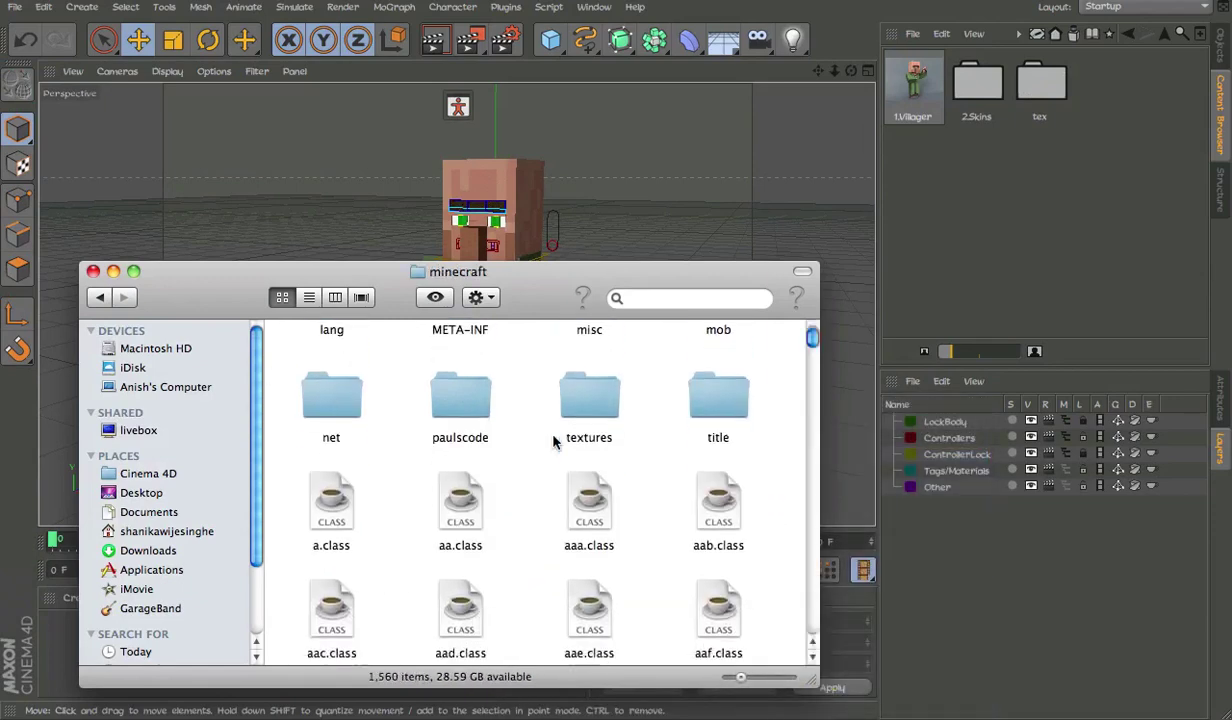
pyautogui.scroll(5, 556, 435)
pyautogui.click(478, 297)
pyautogui.moveTo(566, 462)
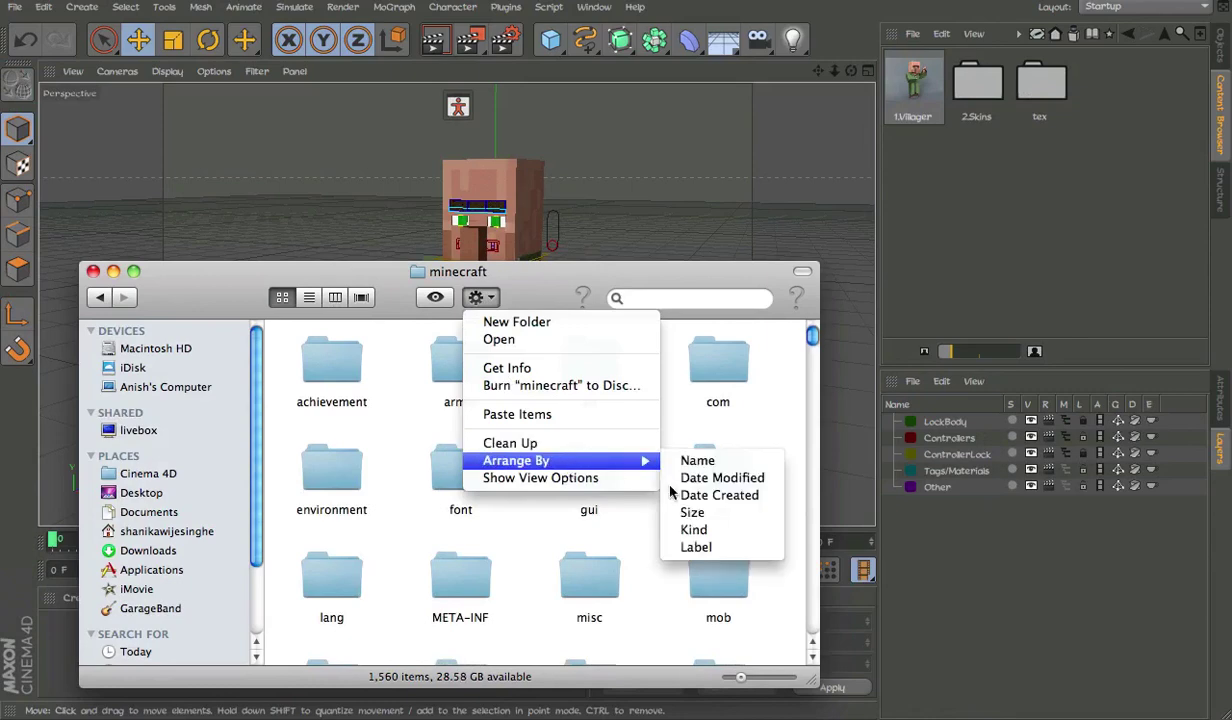
pyautogui.click(690, 530)
# Step: Open the mob folder and its villager subfolder containing the skin textures
pyautogui.scroll(-2, 743, 497)
pyautogui.click(743, 497)
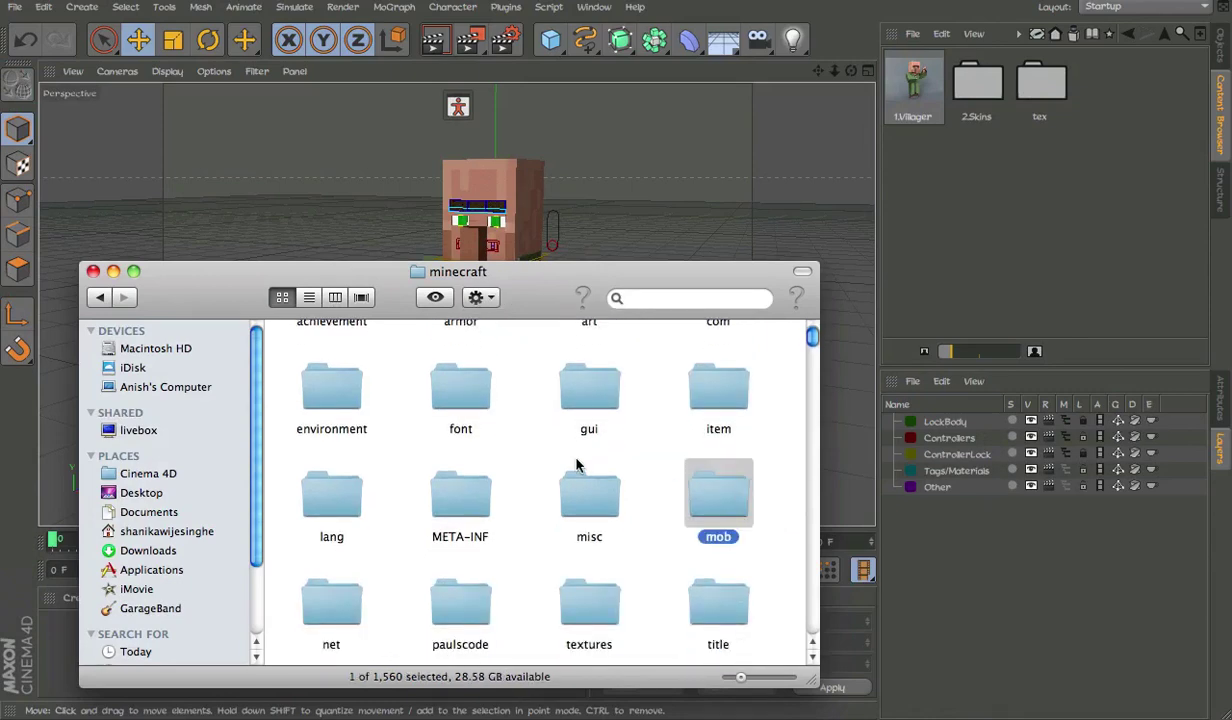
pyautogui.scroll(-5, 577, 467)
pyautogui.scroll(10, 577, 467)
pyautogui.doubleClick(720, 568)
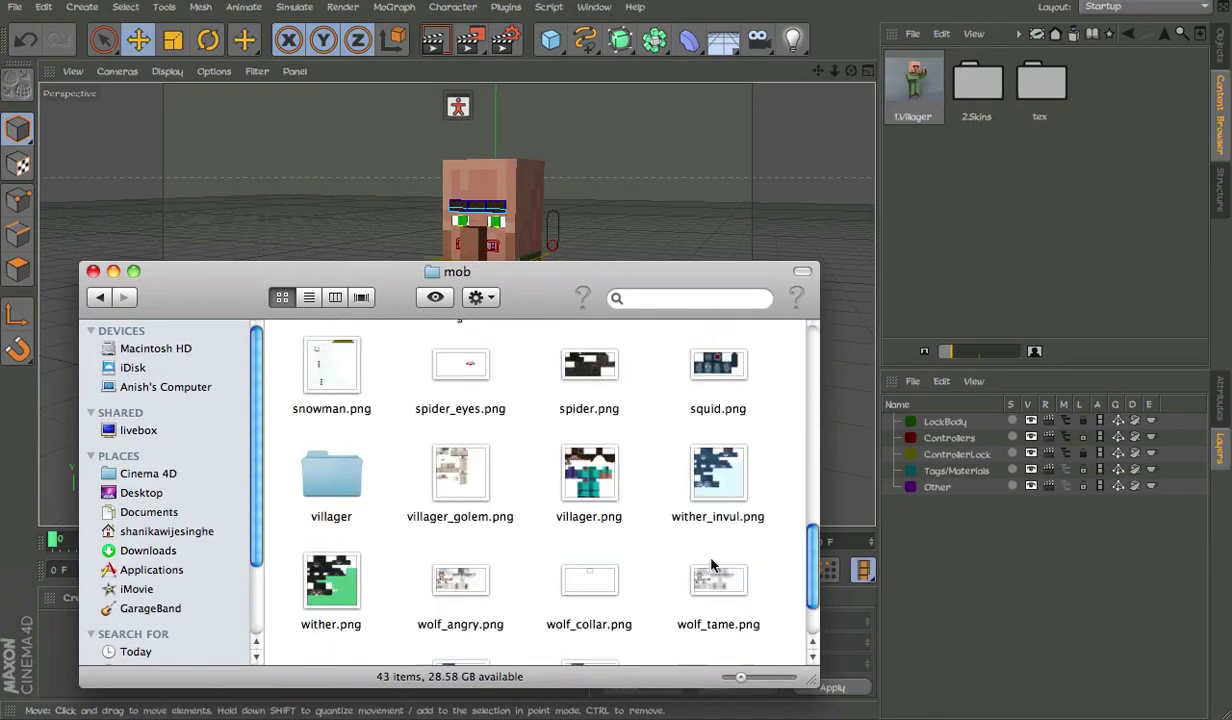
pyautogui.scroll(-1, 710, 495)
pyautogui.doubleClick(328, 465)
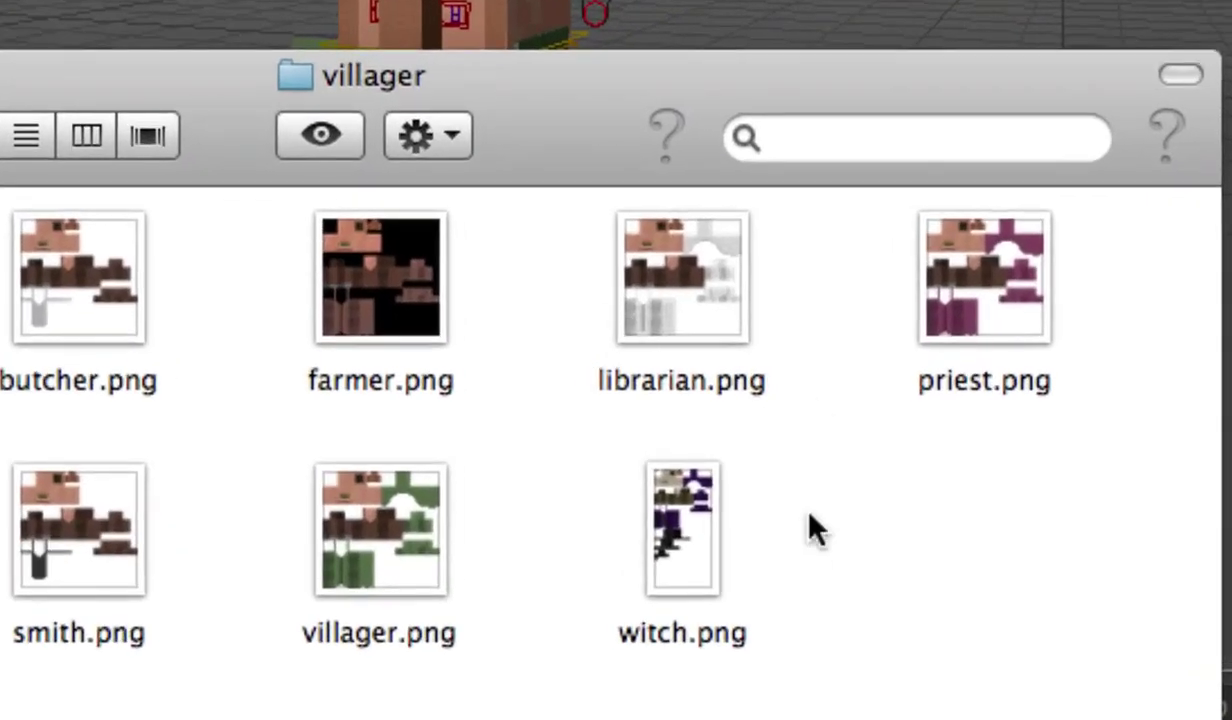
# Step: Select the witch.png texture in the villager folder and close the folder window
pyautogui.click(713, 530)
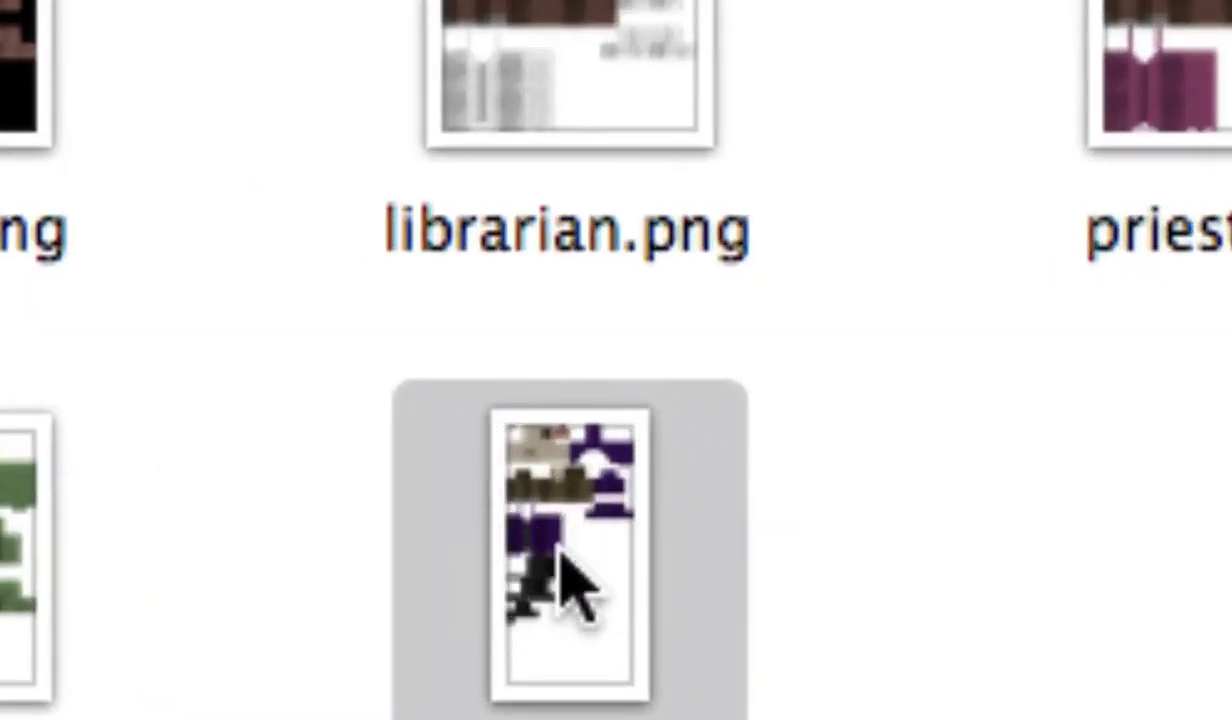
pyautogui.rightClick(679, 473)
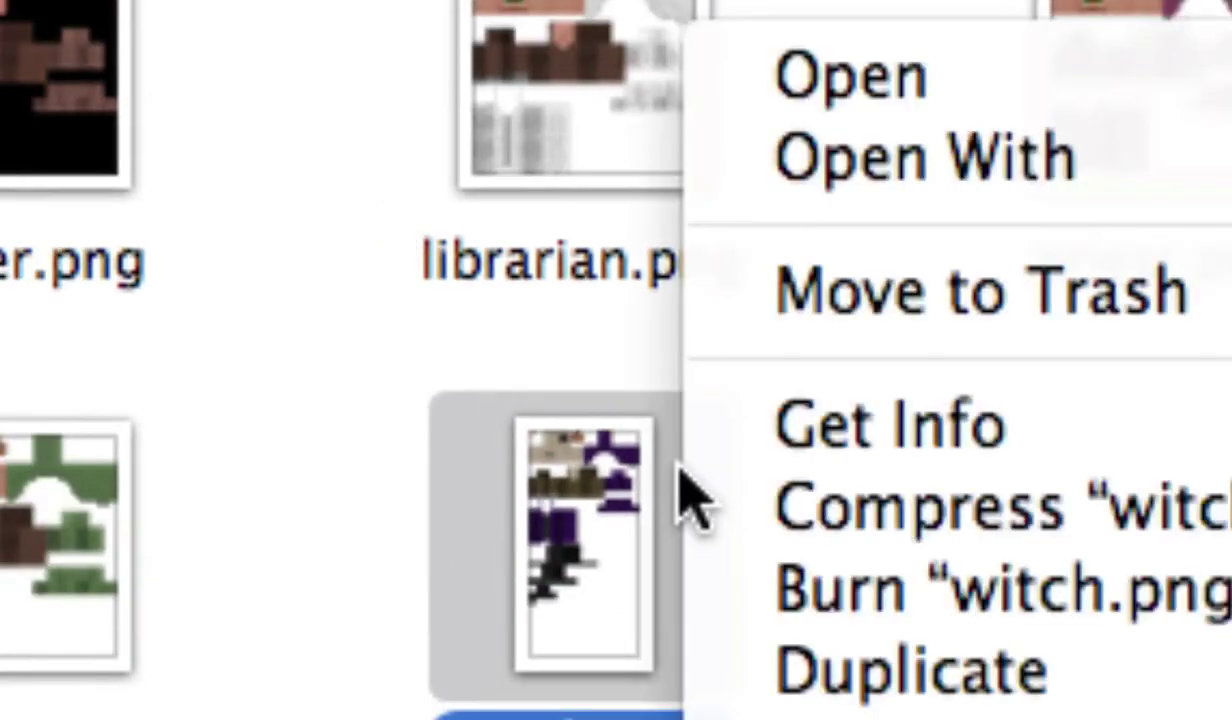
pyautogui.click(604, 606)
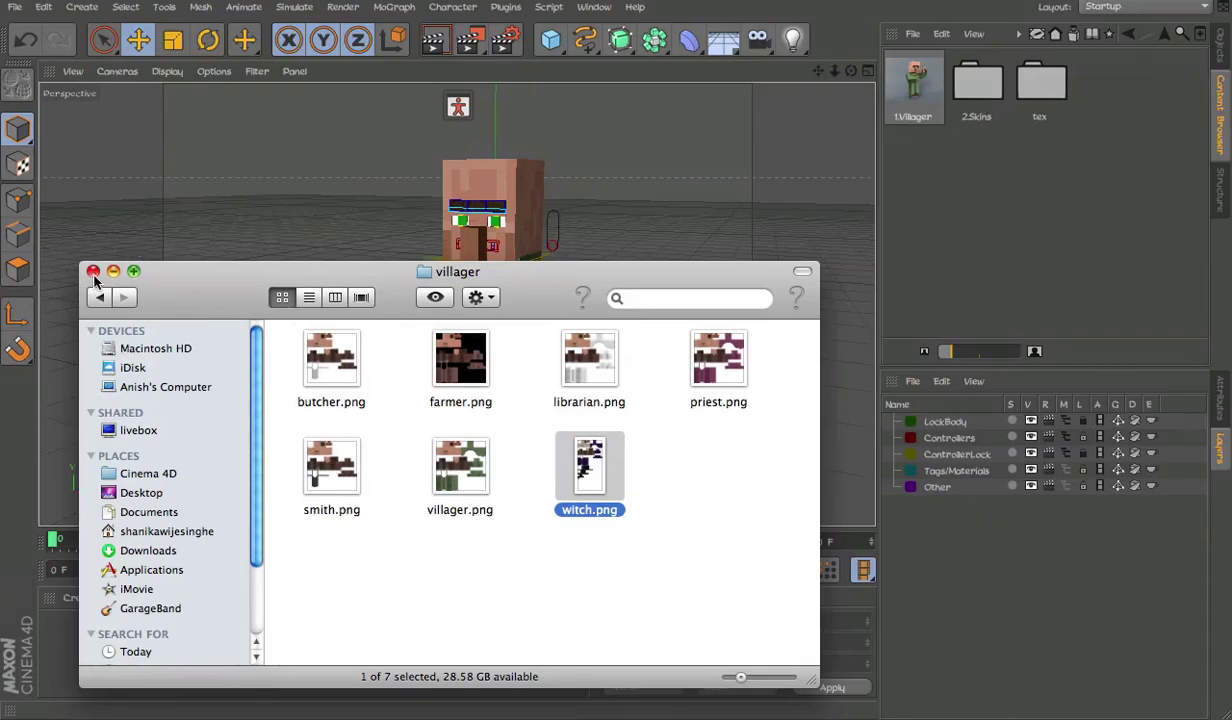
pyautogui.moveTo(101, 270); pyautogui.dragTo(90, 271)
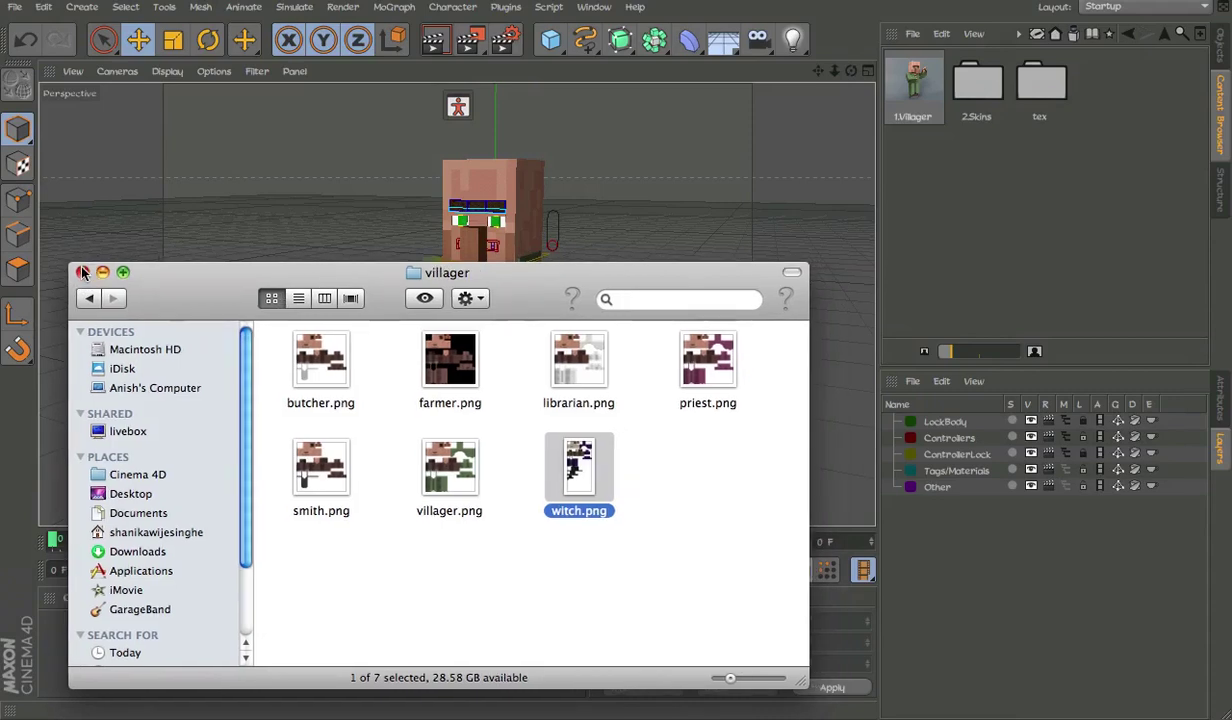
pyautogui.click(83, 272)
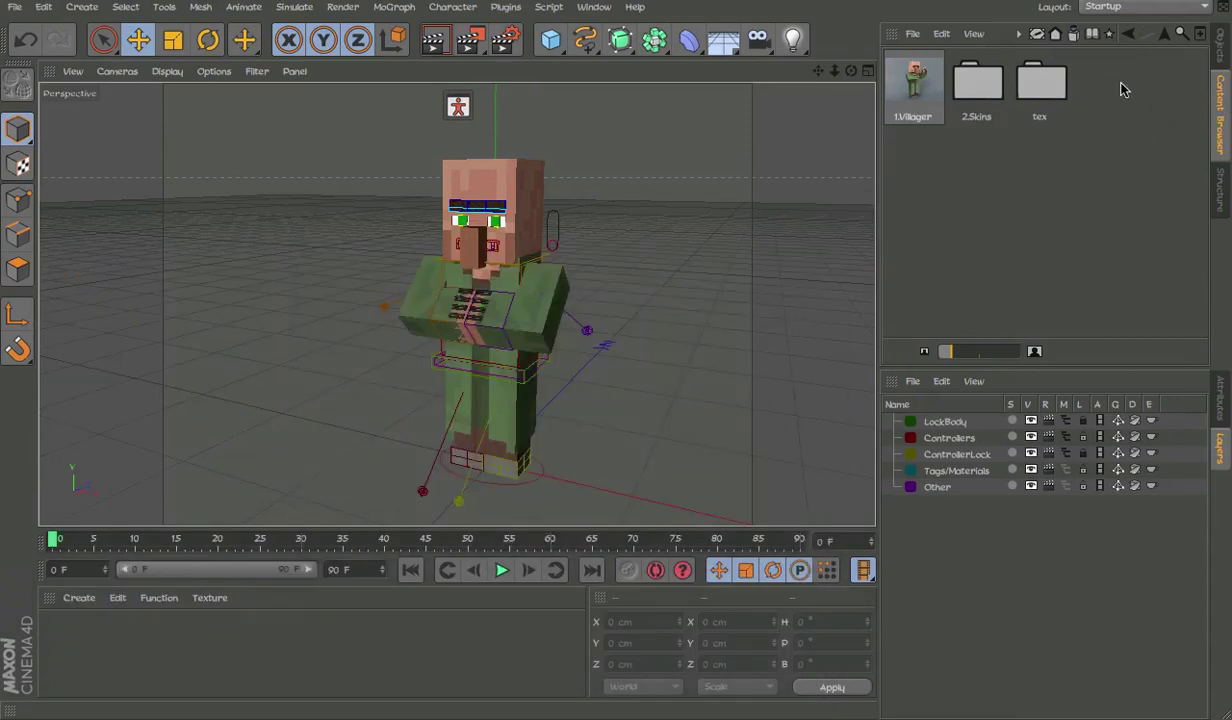
# Step: Select the Onn/Off control beside the villager's head and open the file chooser for its Skin texture
pyautogui.click(1220, 45)
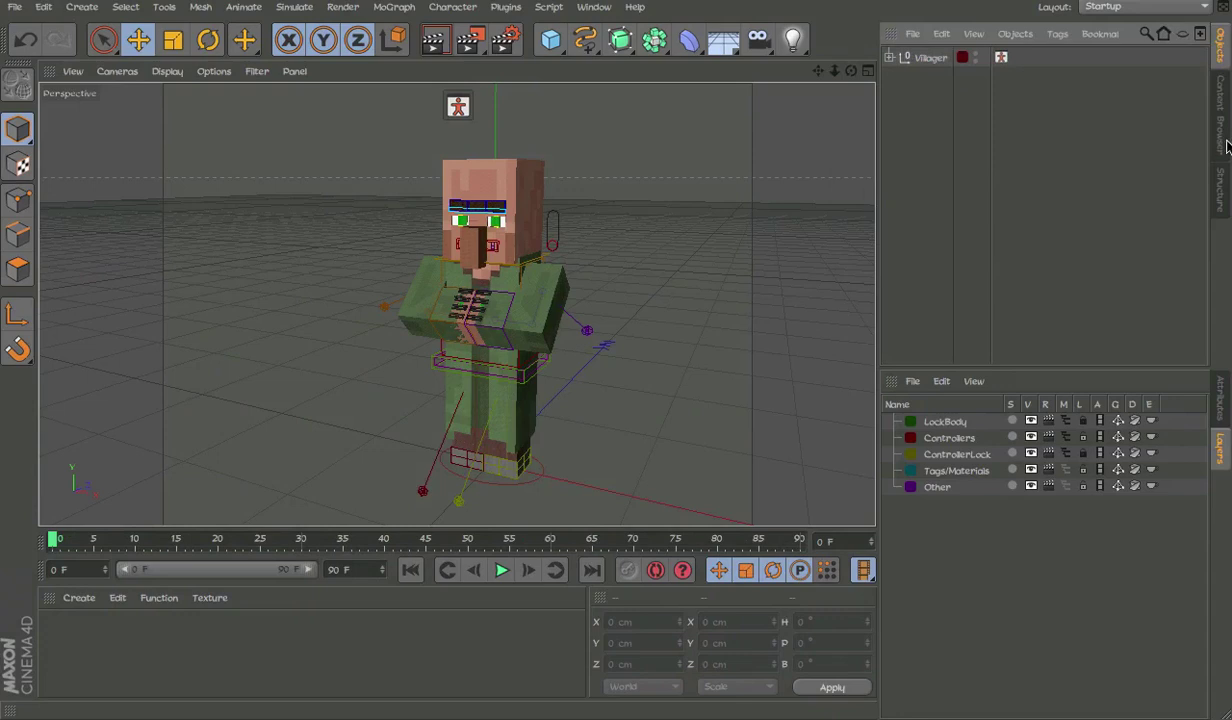
pyautogui.click(540, 246)
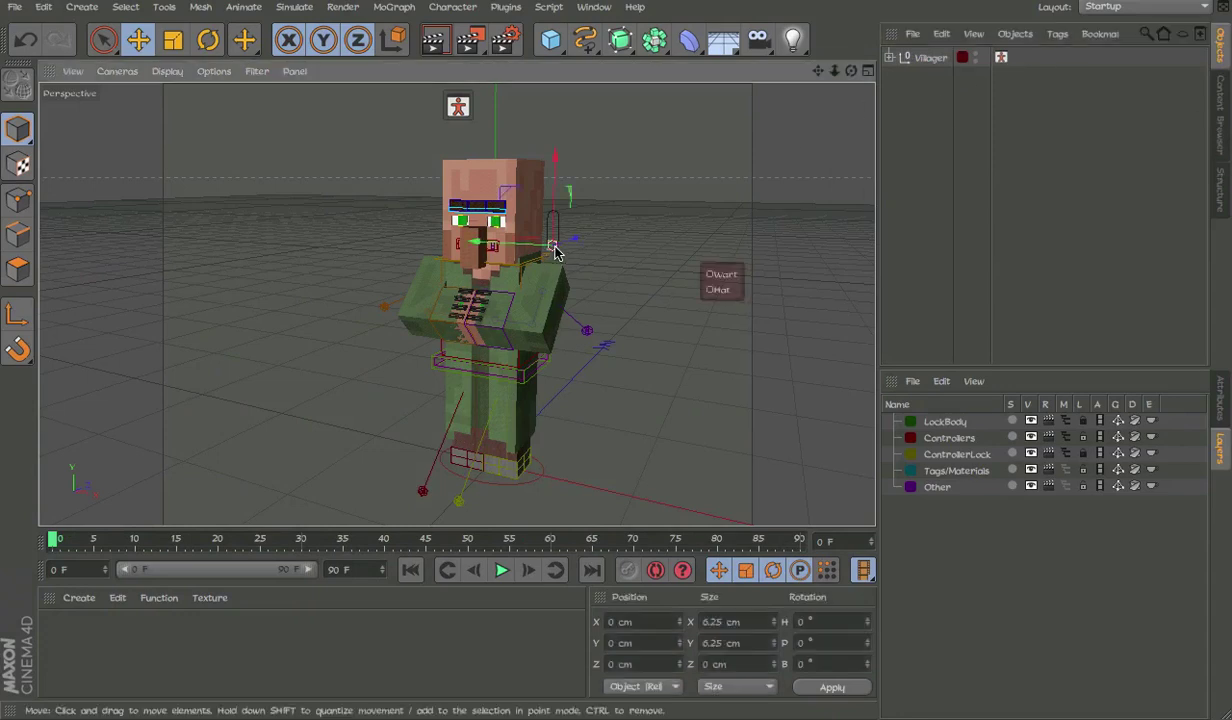
pyautogui.scroll(2, 556, 251)
pyautogui.click(1222, 418)
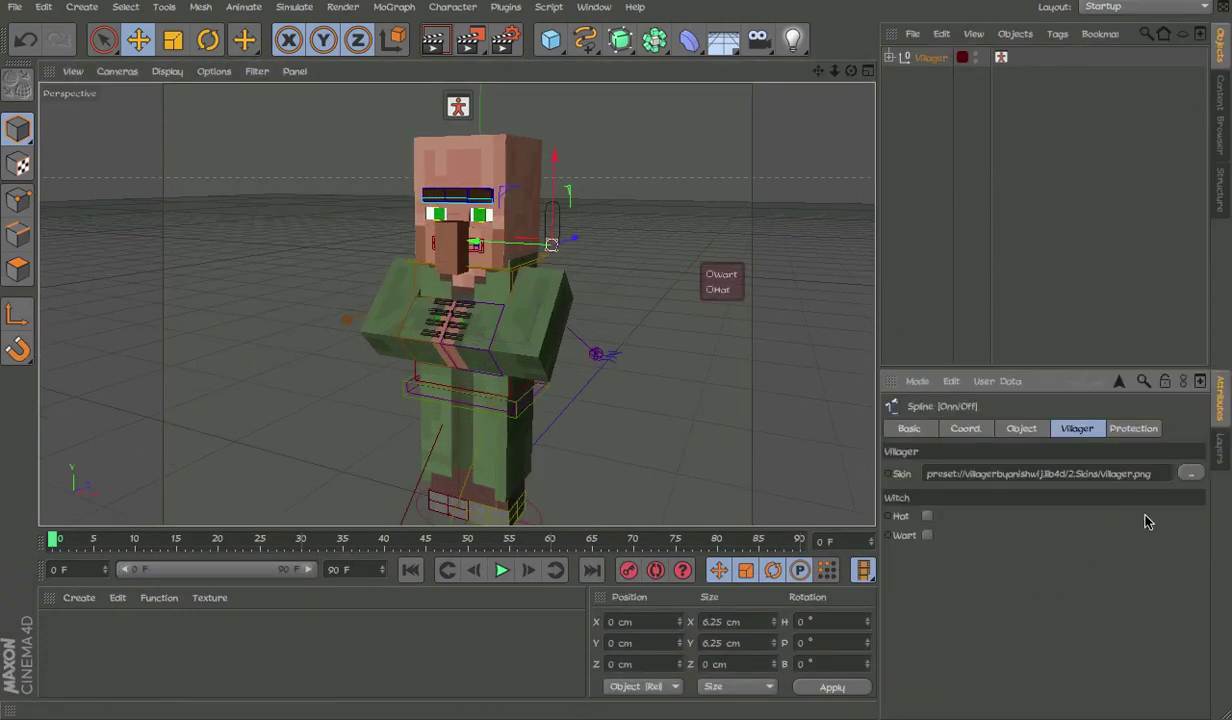
pyautogui.click(1190, 472)
# Step: Browse from the Desktop's Minecraft folder through minecraft and bin to the villager textures folder and choose priest.png as the skin
pyautogui.scroll(-5, 660, 300)
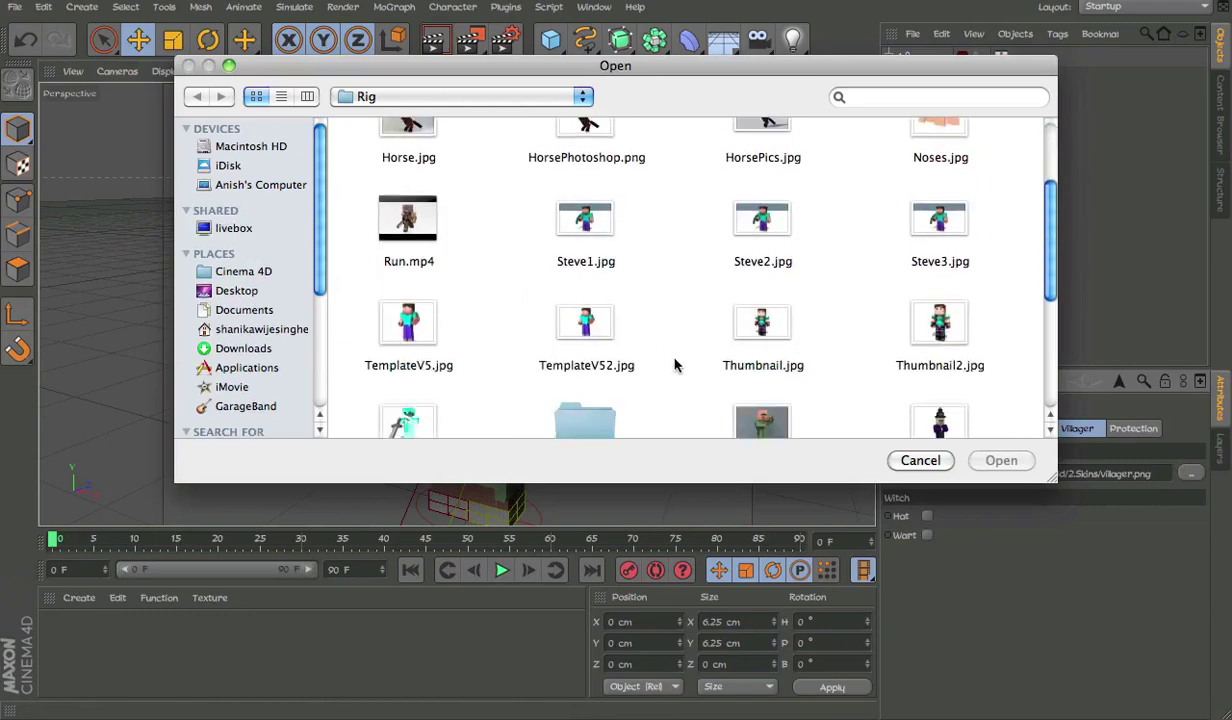
pyautogui.scroll(-3, 437, 284)
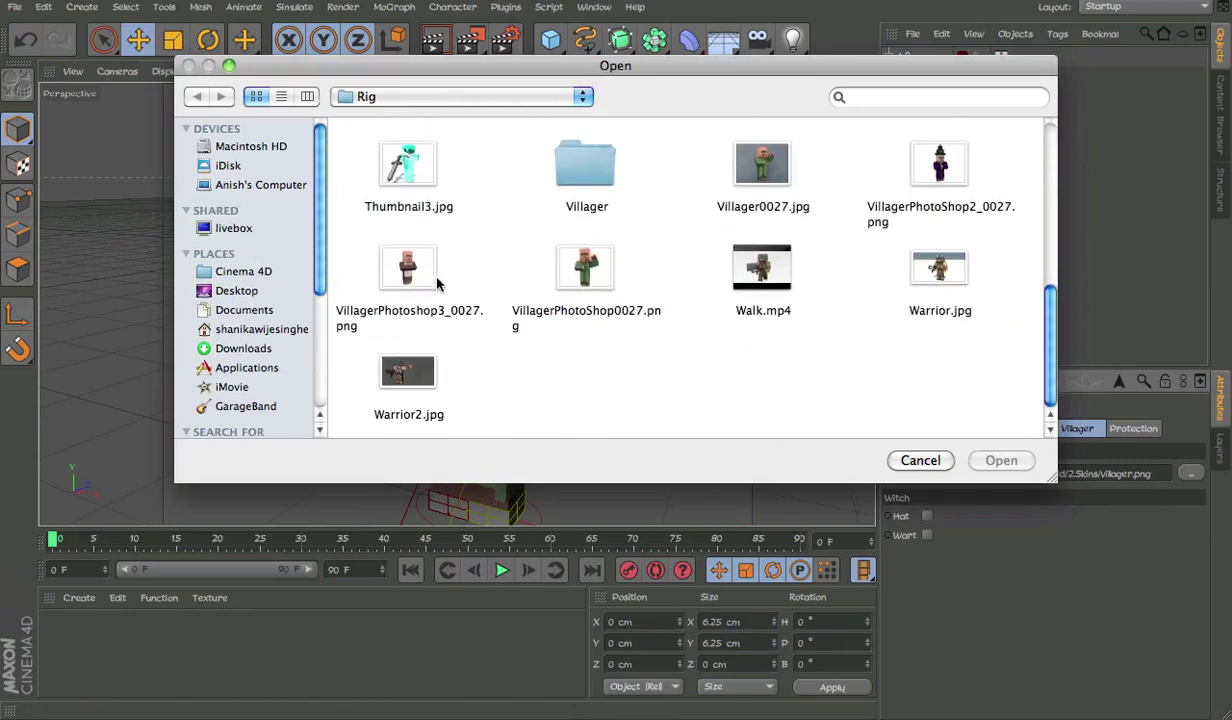
pyautogui.click(273, 272)
pyautogui.click(272, 291)
pyautogui.scroll(-1, 755, 268)
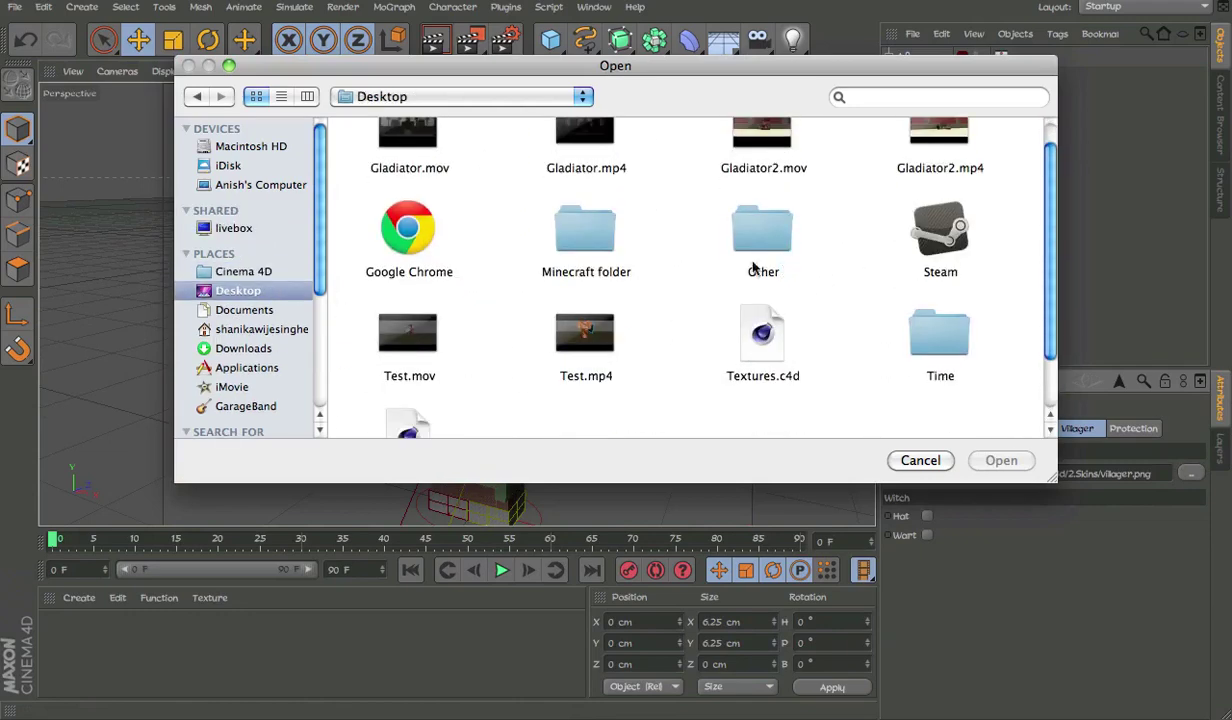
pyautogui.doubleClick(596, 228)
pyautogui.doubleClick(772, 290)
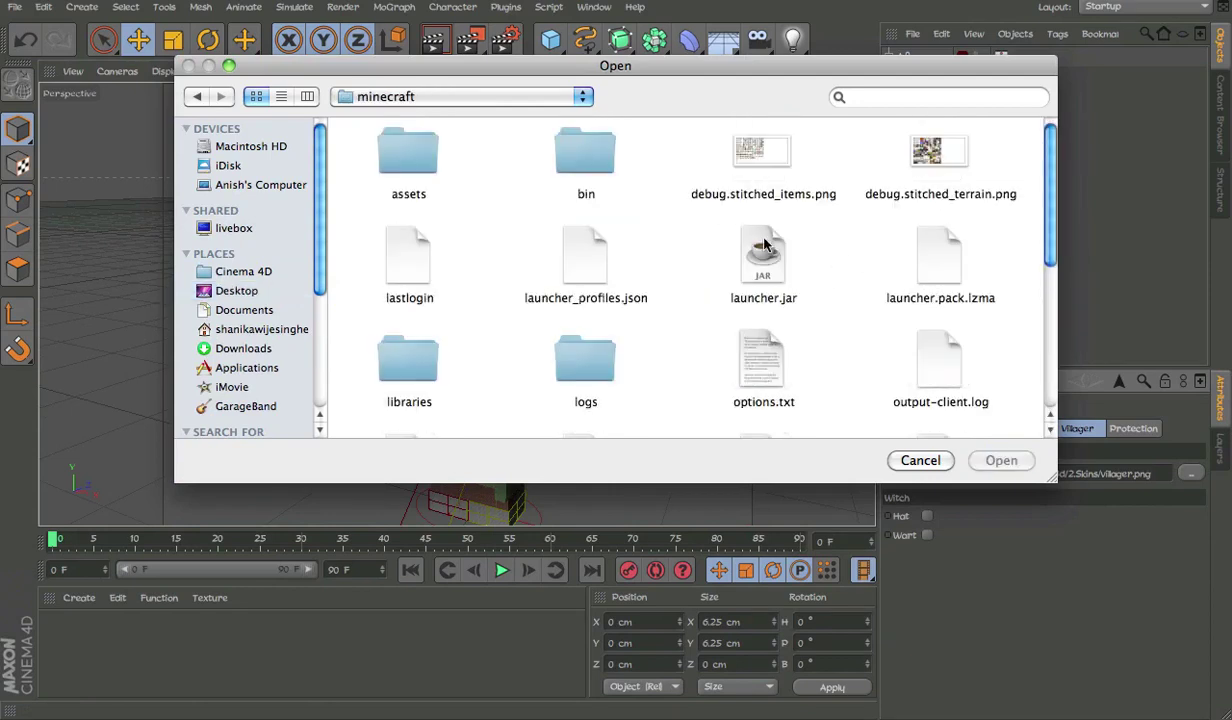
pyautogui.doubleClick(600, 158)
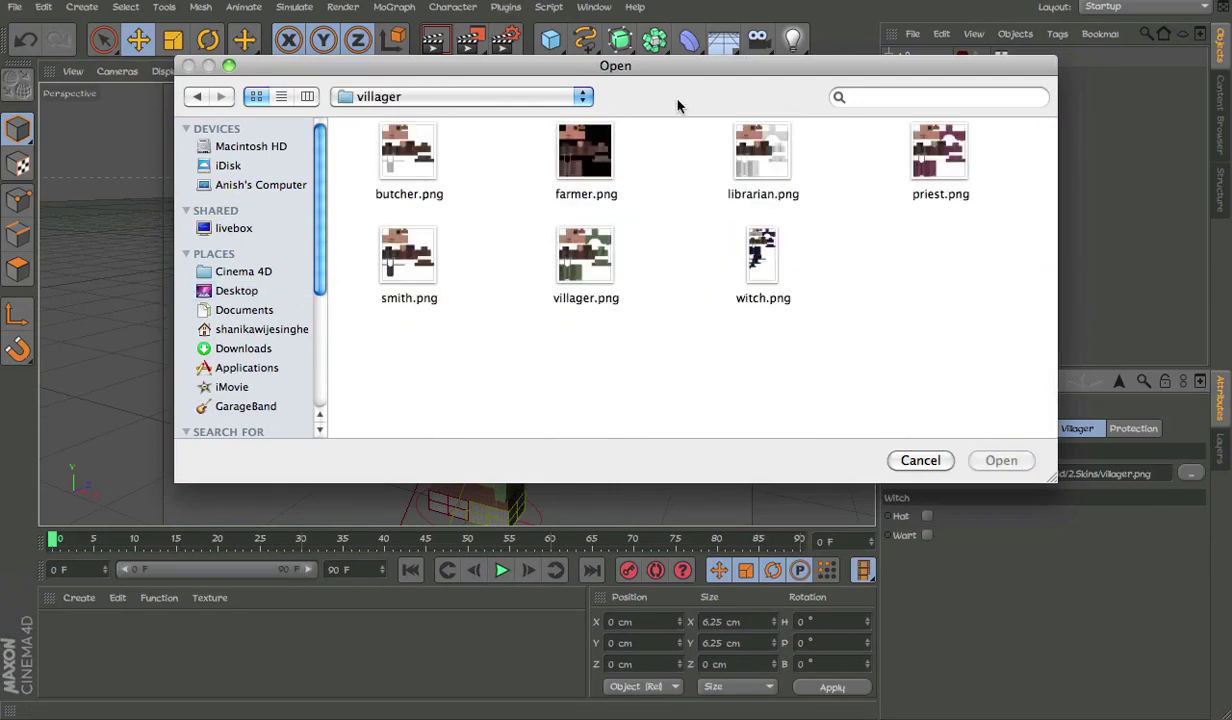
pyautogui.doubleClick(940, 158)
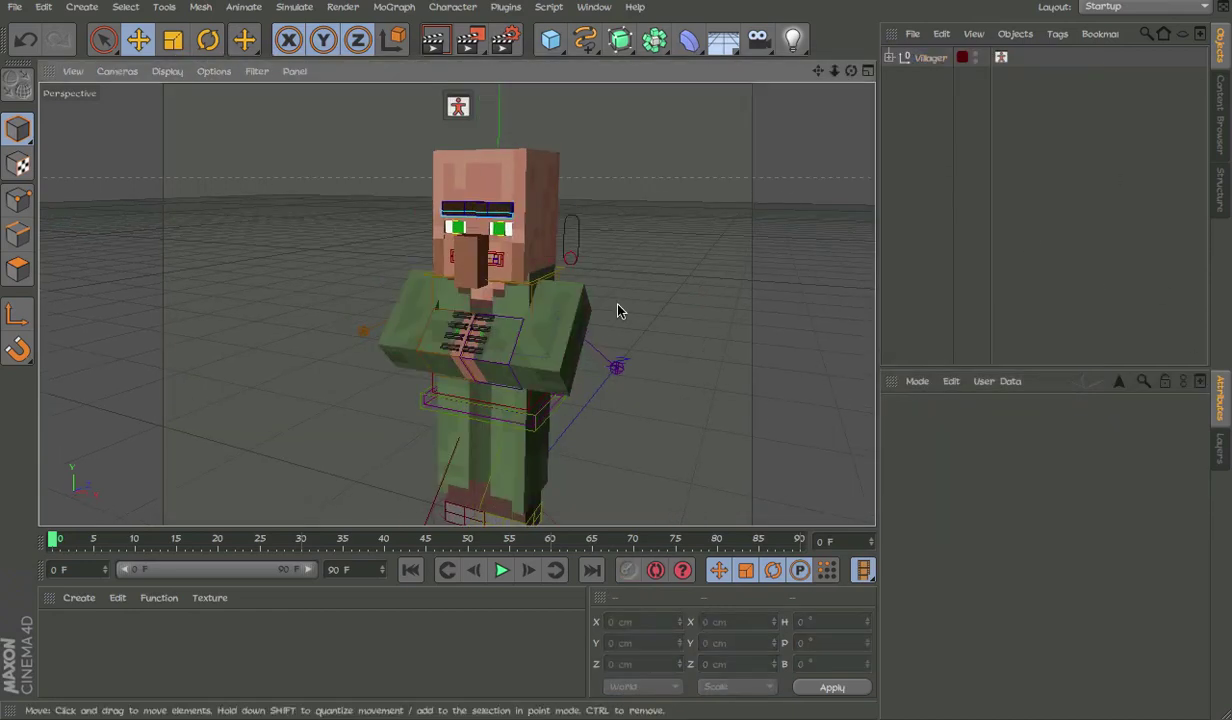
# Step: Expand the Villager hierarchy, enable its Walk motion and play the animation
pyautogui.keyDown('alt'); pyautogui.moveTo(575, 314); pyautogui.dragTo(581, 256, button='middle'); pyautogui.keyUp('alt')
pyautogui.keyDown('alt'); pyautogui.moveTo(581, 256); pyautogui.dragTo(485, 256); pyautogui.keyUp('alt')
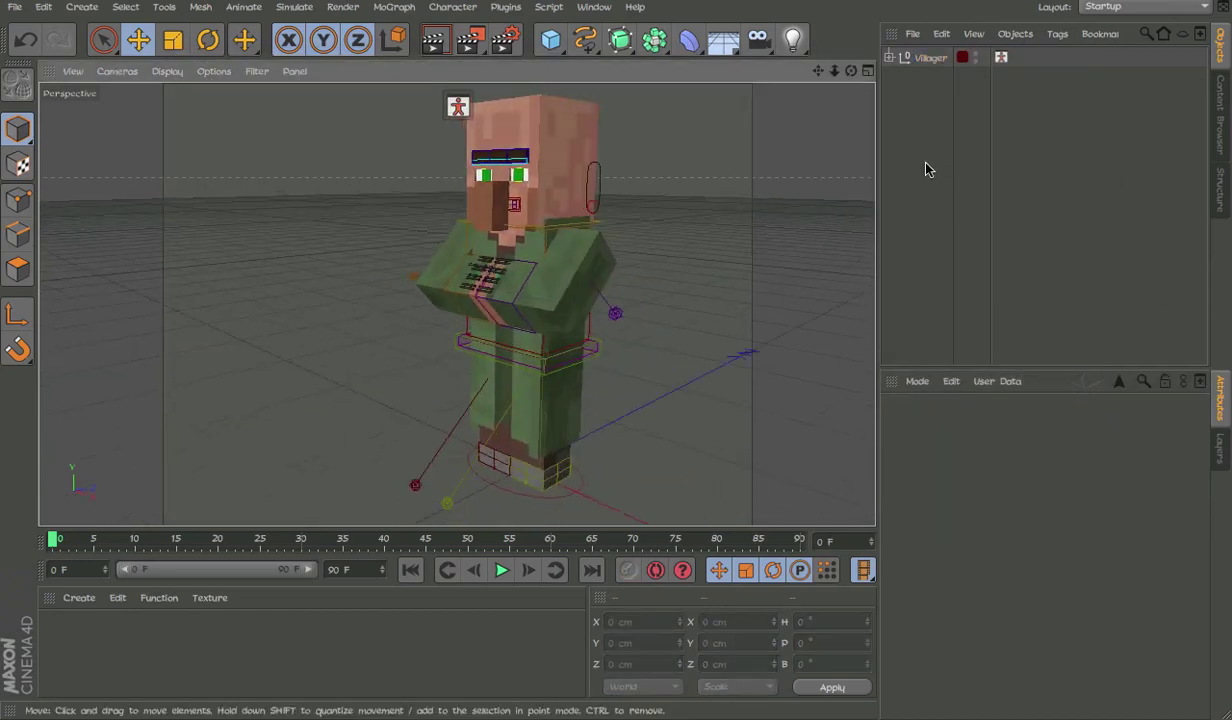
pyautogui.click(889, 57)
pyautogui.click(1012, 95)
pyautogui.keyDown('alt'); pyautogui.moveTo(696, 217); pyautogui.dragTo(660, 254); pyautogui.keyUp('alt')
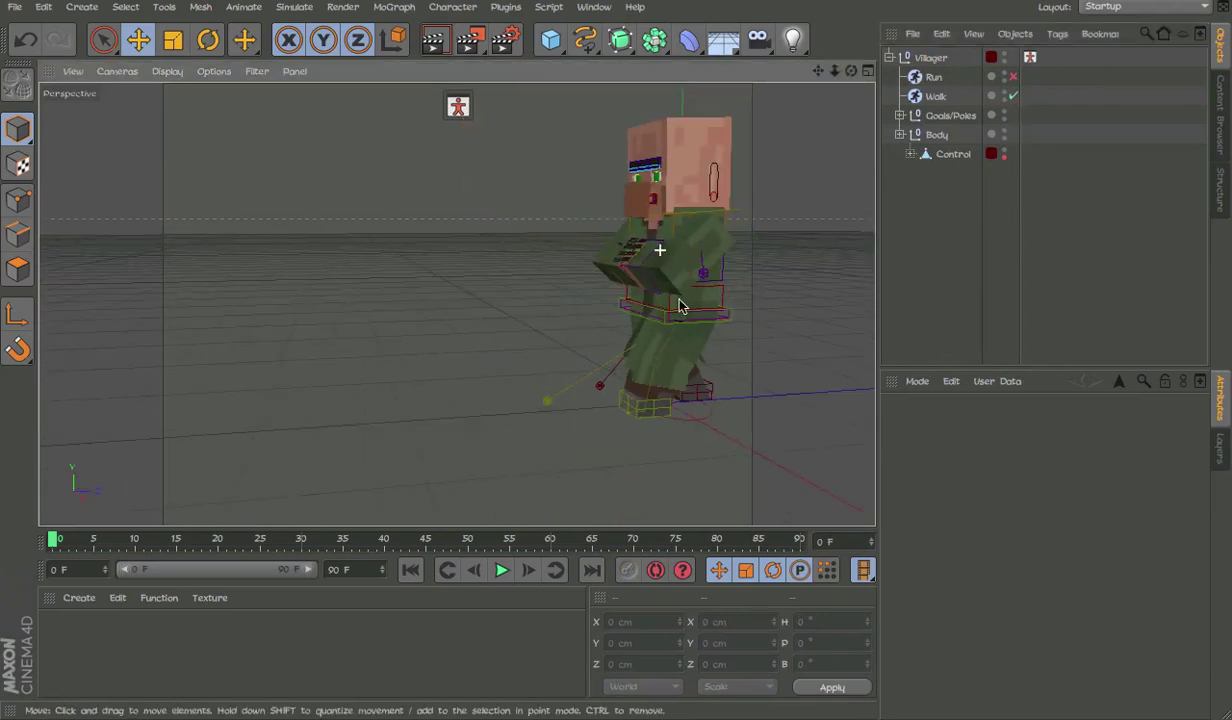
pyautogui.press('F8')
pyautogui.click(630, 290)
pyautogui.keyDown('alt'); pyautogui.moveTo(653, 315); pyautogui.dragTo(600, 305); pyautogui.keyUp('alt')
pyautogui.hotkey('ctrl', 'z')
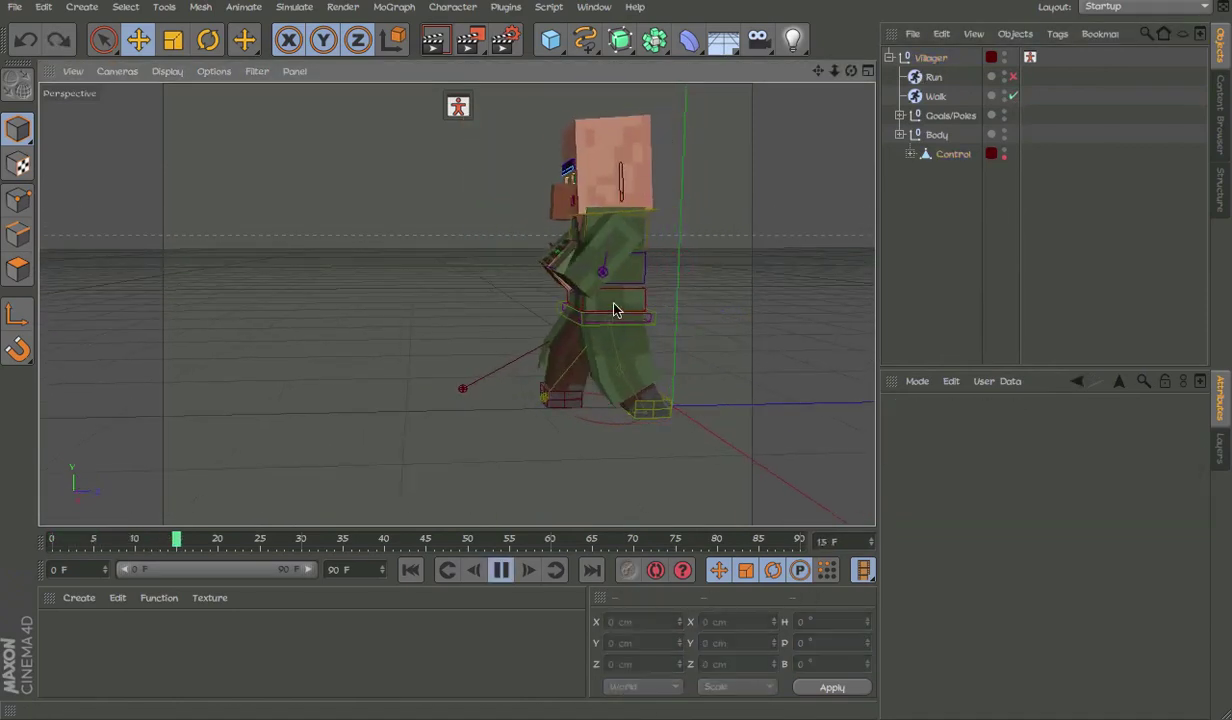
# Step: Stop playback and set the project to 24 FPS with the timeline ending at frame 72
pyautogui.press('F8')
pyautogui.hotkey('ctrl', 'd')
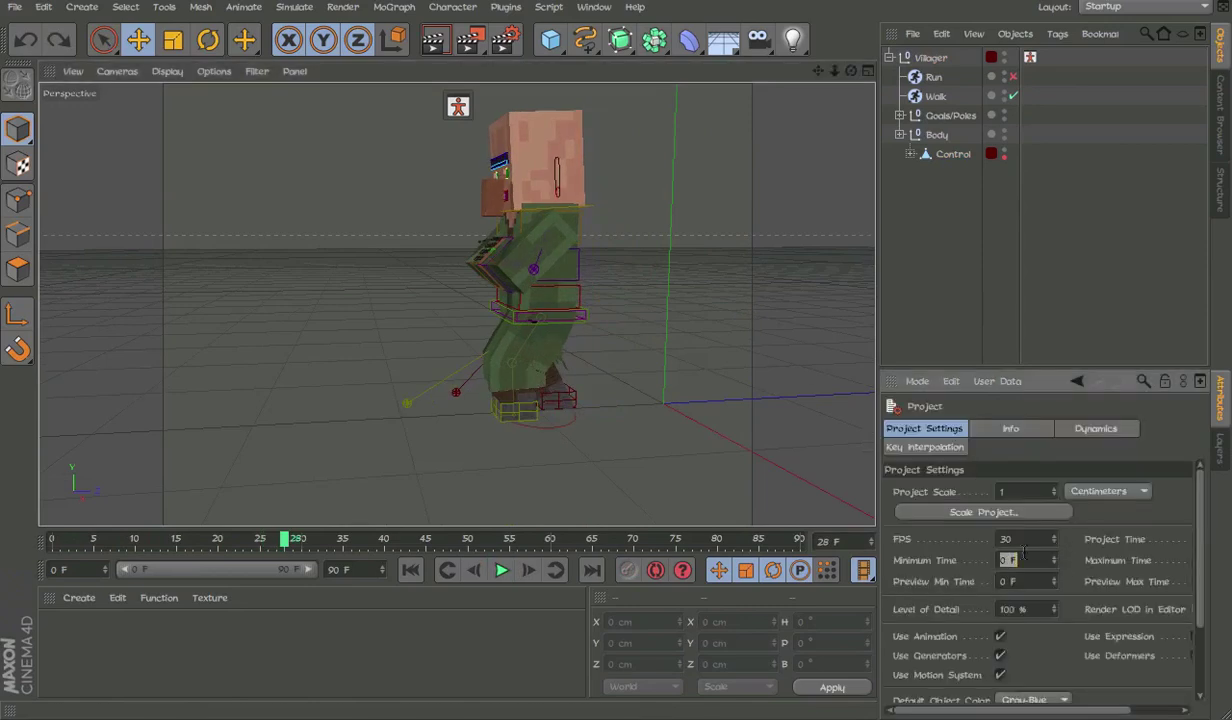
pyautogui.keyDown('alt'); pyautogui.moveTo(734, 344); pyautogui.dragTo(511, 332); pyautogui.keyUp('alt')
# Step: Play the villager's walk cycle and examine it from the side and front
pyautogui.press('F8')
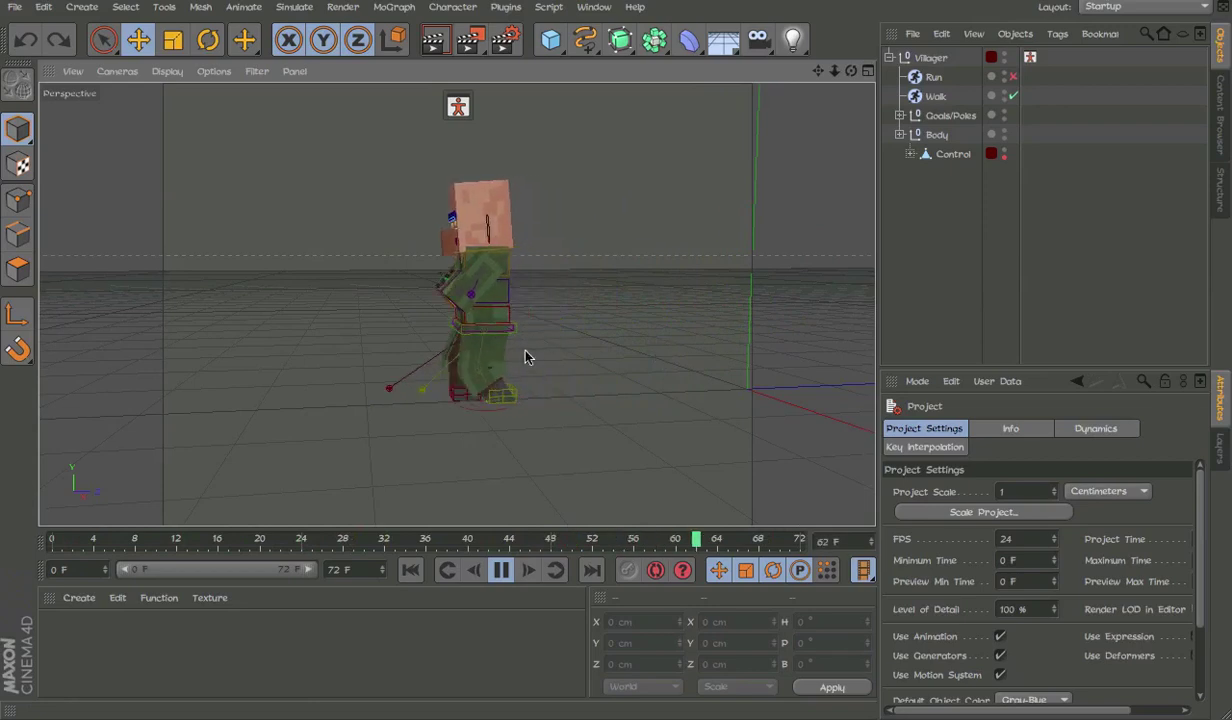
pyautogui.keyDown('alt'); pyautogui.moveTo(588, 376); pyautogui.dragTo(566, 379); pyautogui.keyUp('alt')
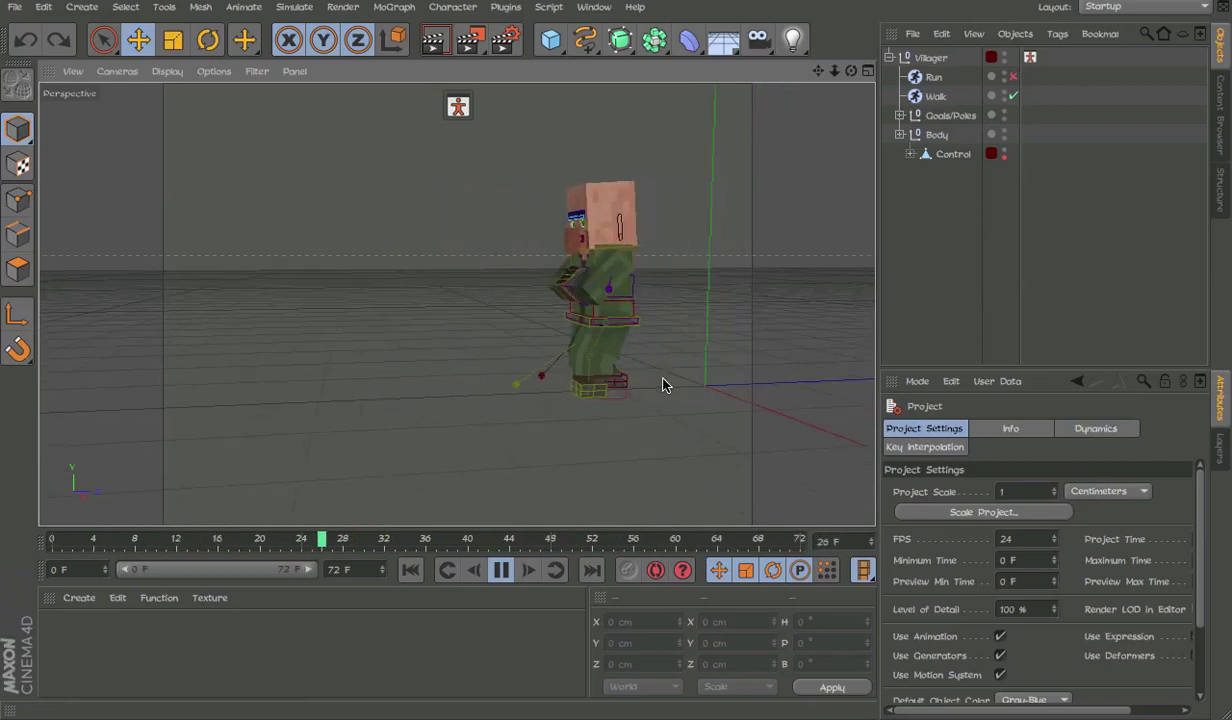
pyautogui.keyDown('alt'); pyautogui.moveTo(661, 381); pyautogui.dragTo(653, 353); pyautogui.keyUp('alt')
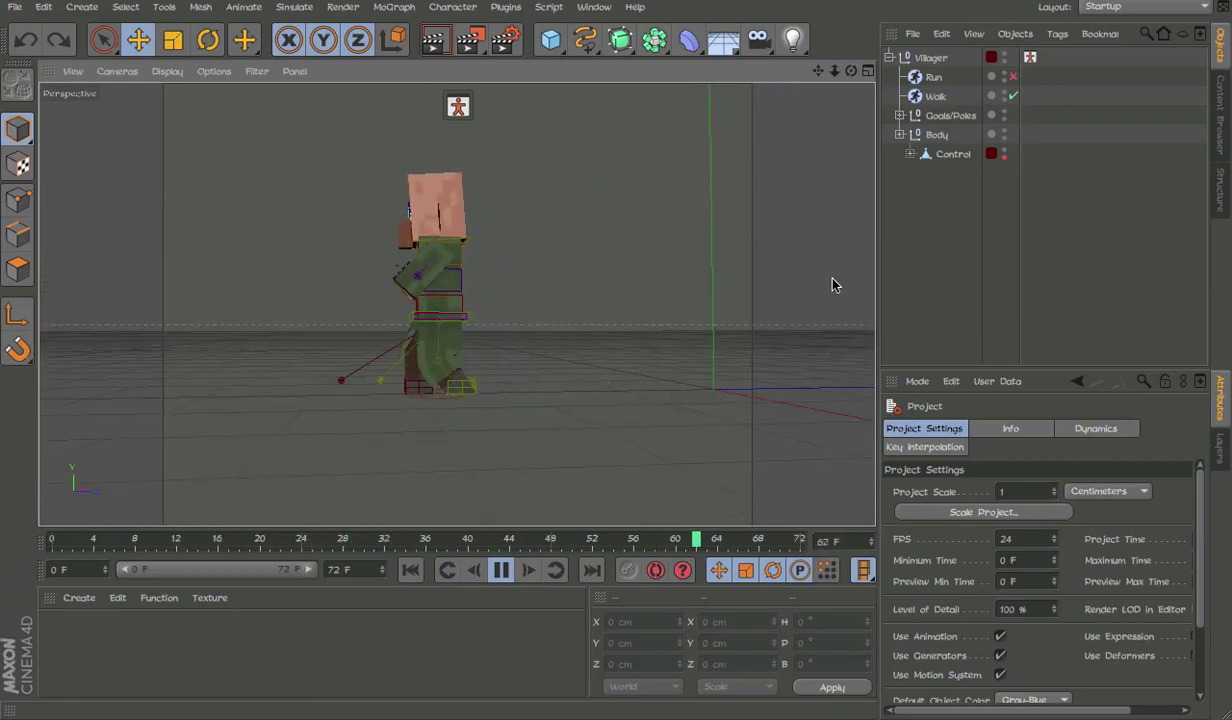
pyautogui.keyDown('alt'); pyautogui.moveTo(516, 313); pyautogui.dragTo(696, 327); pyautogui.keyUp('alt')
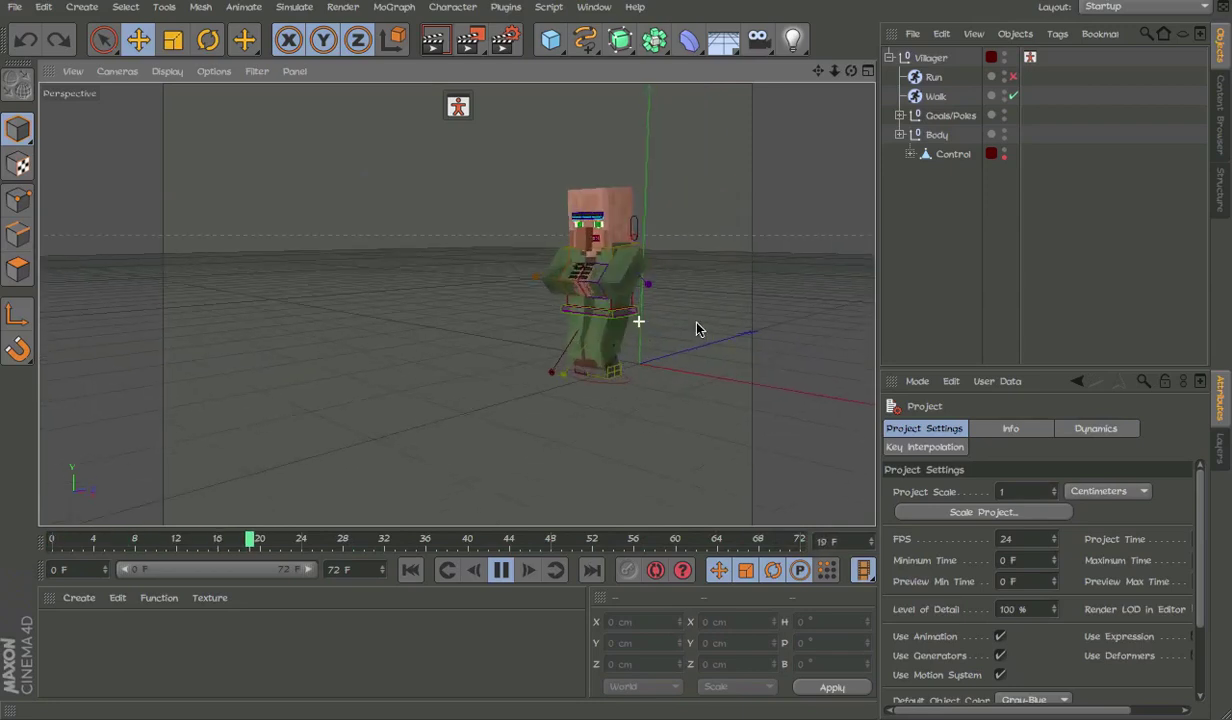
pyautogui.keyDown('alt'); pyautogui.moveTo(572, 297); pyautogui.dragTo(535, 286); pyautogui.keyUp('alt')
pyautogui.keyDown('alt'); pyautogui.moveTo(445, 297); pyautogui.dragTo(517, 312); pyautogui.keyUp('alt')
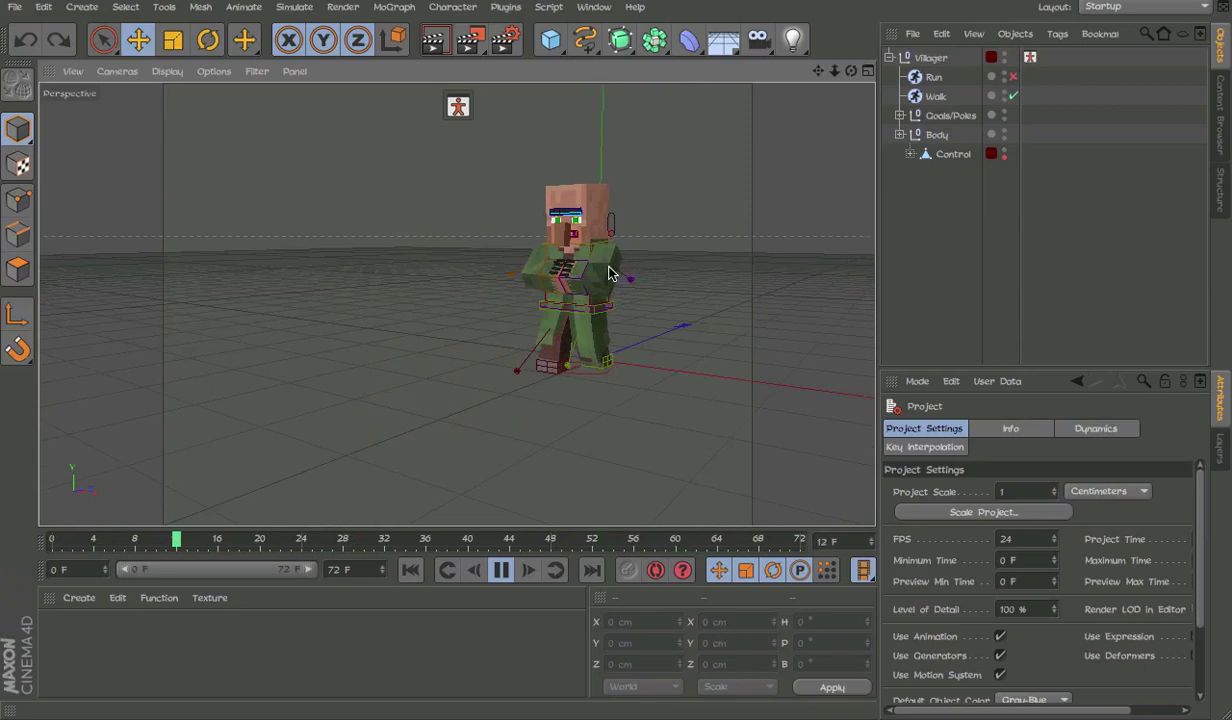
# Step: Disable the villager's Walk motion and check its pose from the side with playback stopped
pyautogui.hotkey('ctrl', 'r')
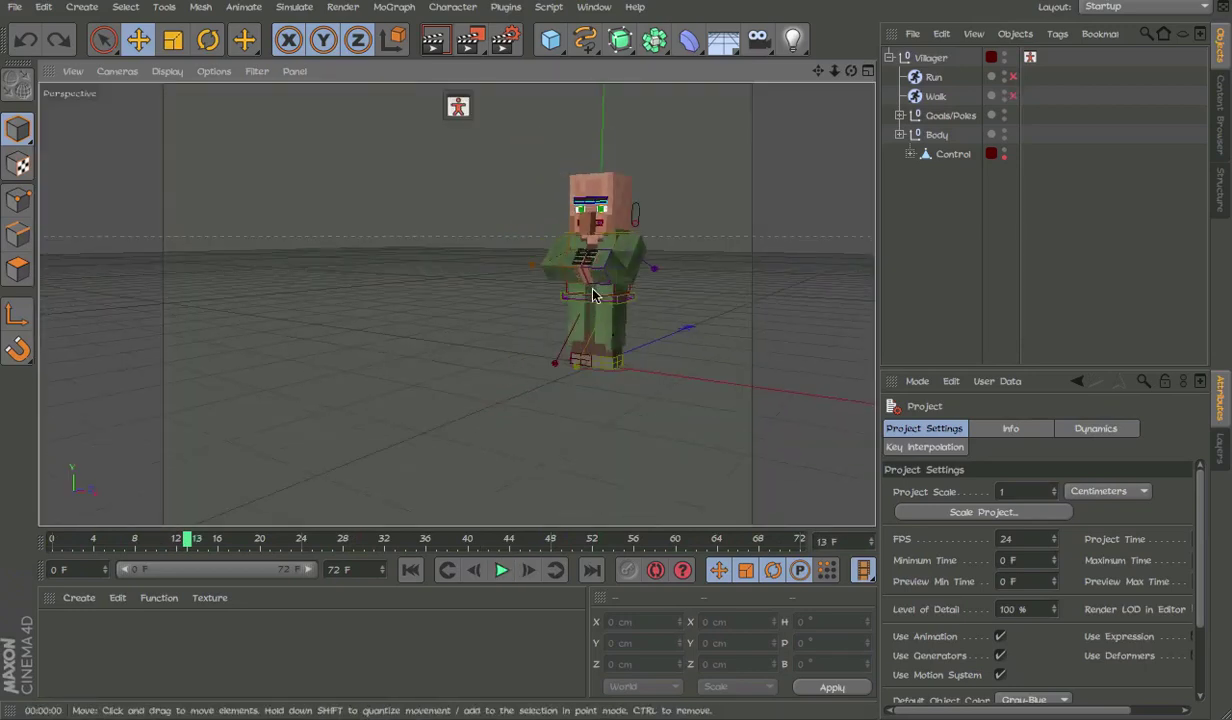
pyautogui.keyDown('alt'); pyautogui.moveTo(609, 332); pyautogui.dragTo(548, 338); pyautogui.keyUp('alt')
pyautogui.keyDown('alt'); pyautogui.moveTo(662, 282); pyautogui.dragTo(480, 288); pyautogui.keyUp('alt')
pyautogui.click(501, 570)
pyautogui.press('F8')
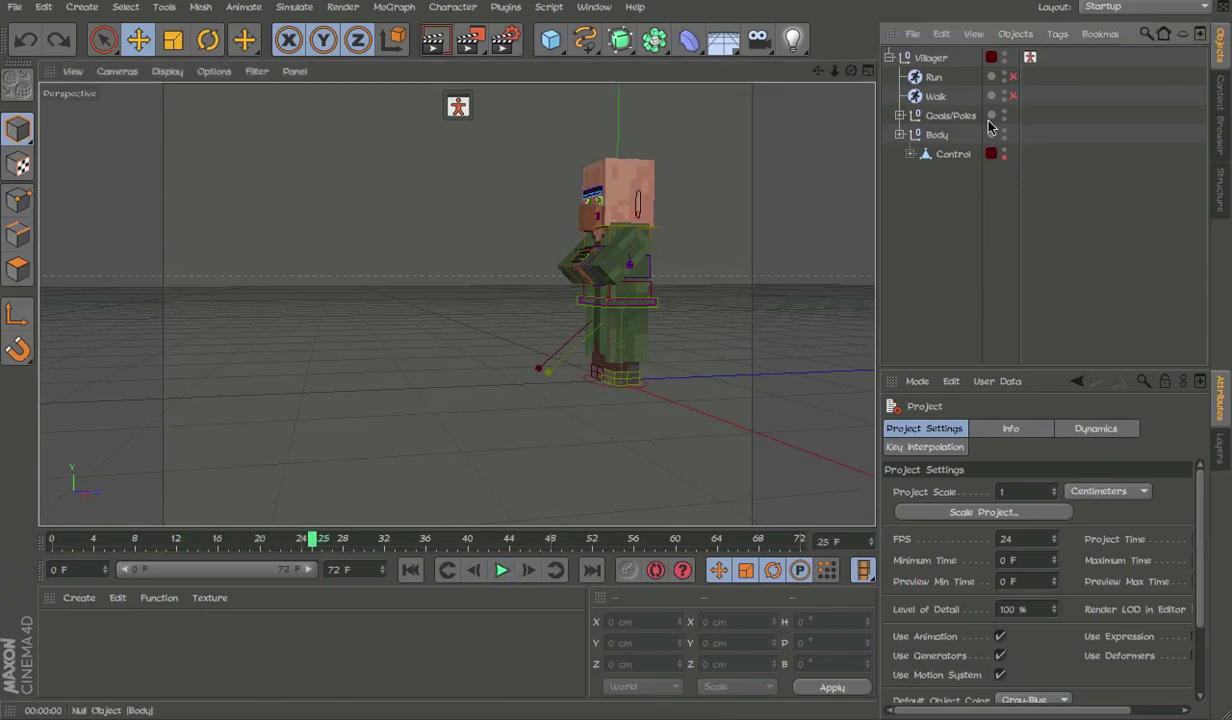
# Step: Enable the villager's Run motion and play the animation
pyautogui.click(1013, 77)
pyautogui.press('F8')
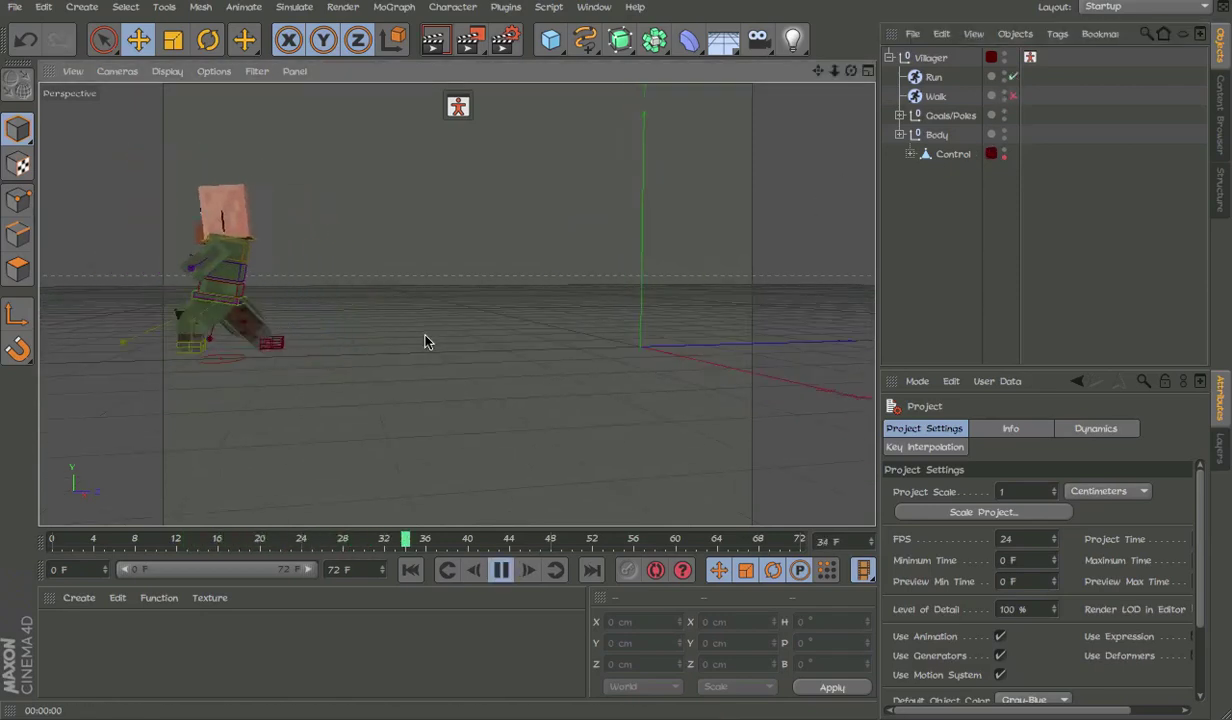
pyautogui.keyDown('alt'); pyautogui.moveTo(541, 381); pyautogui.dragTo(567, 386); pyautogui.keyUp('alt')
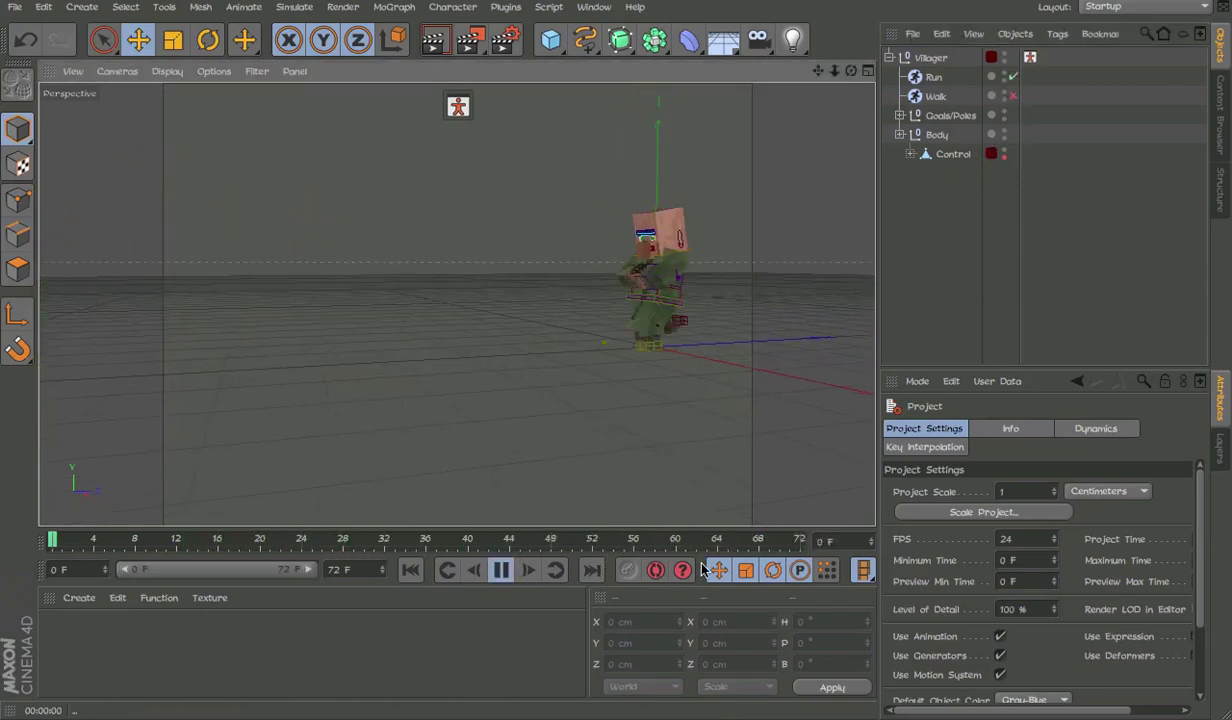
# Step: Select the Run motion object and set its Time to 10 F
pyautogui.click(933, 77)
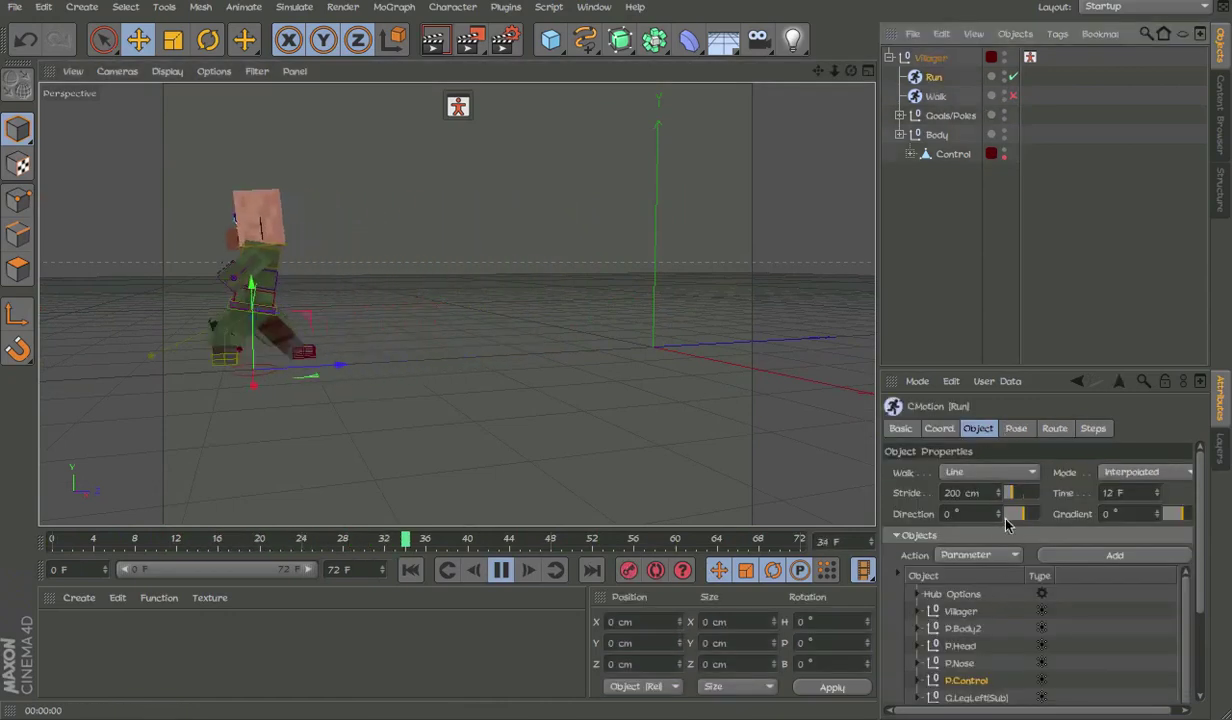
pyautogui.click(1133, 490)
pyautogui.write('10')
pyautogui.press('Return')
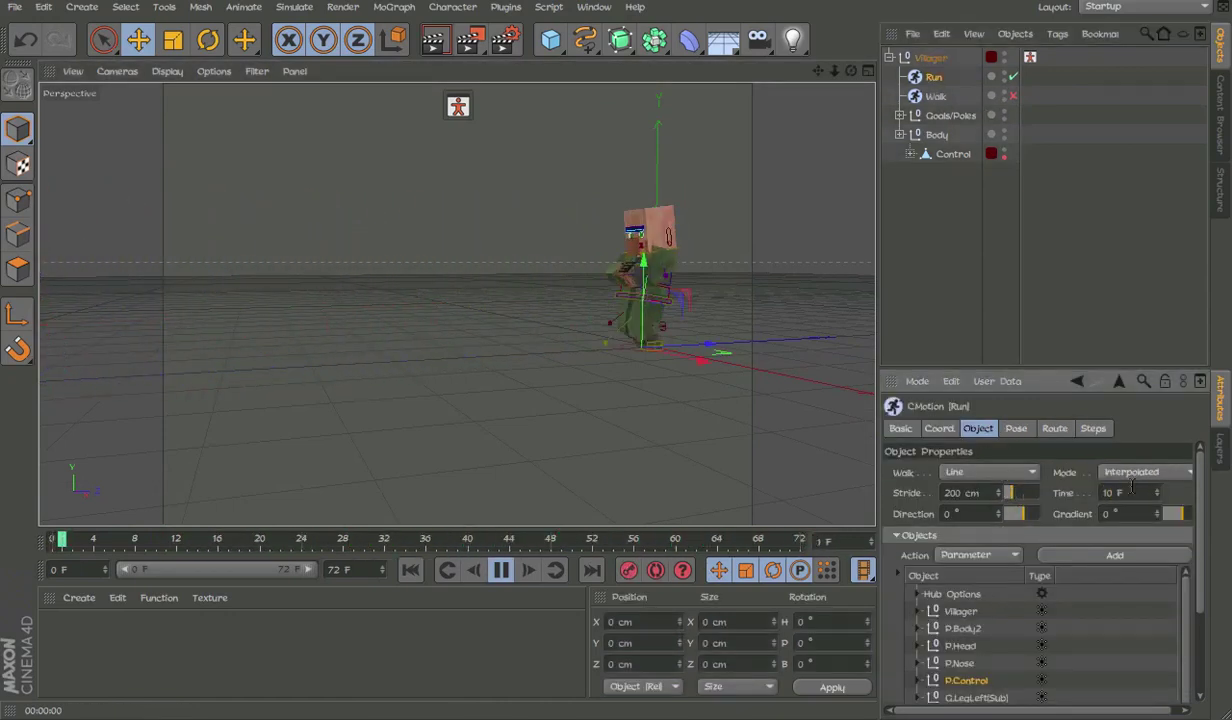
# Step: Set the Run motion's Stride to 3000 cm and scrub through the early frames of the timeline
pyautogui.click(979, 493)
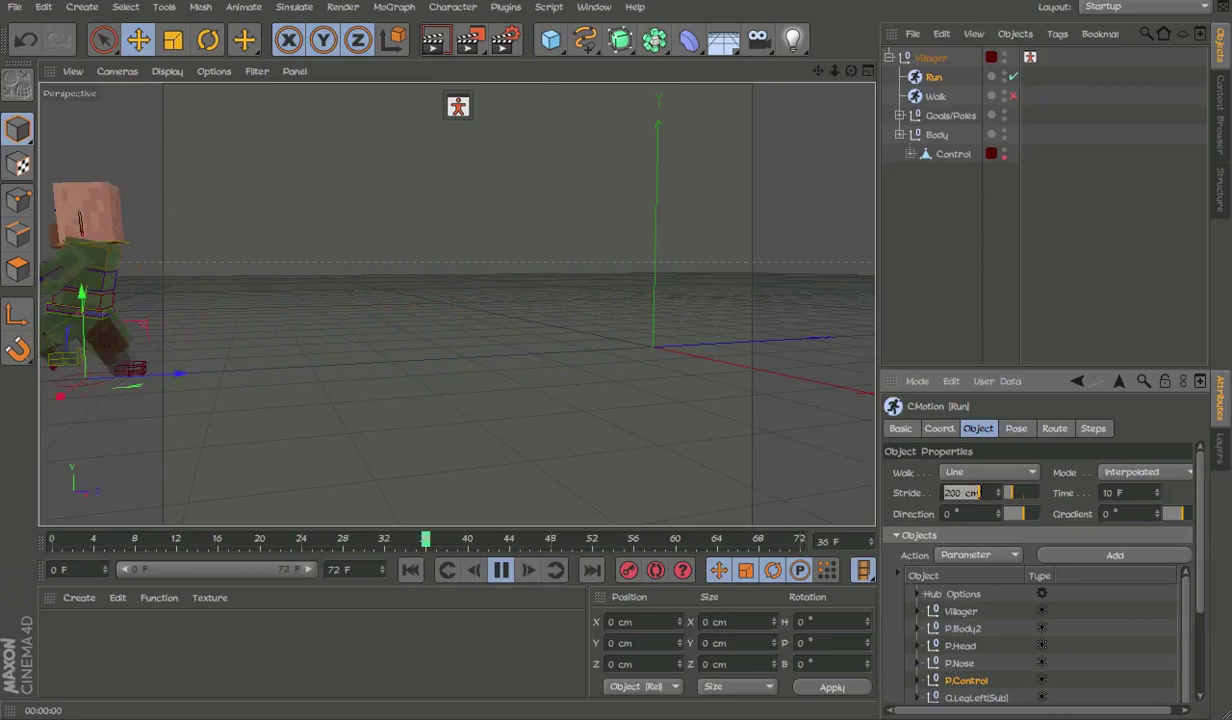
pyautogui.write('300')
pyautogui.press('Return')
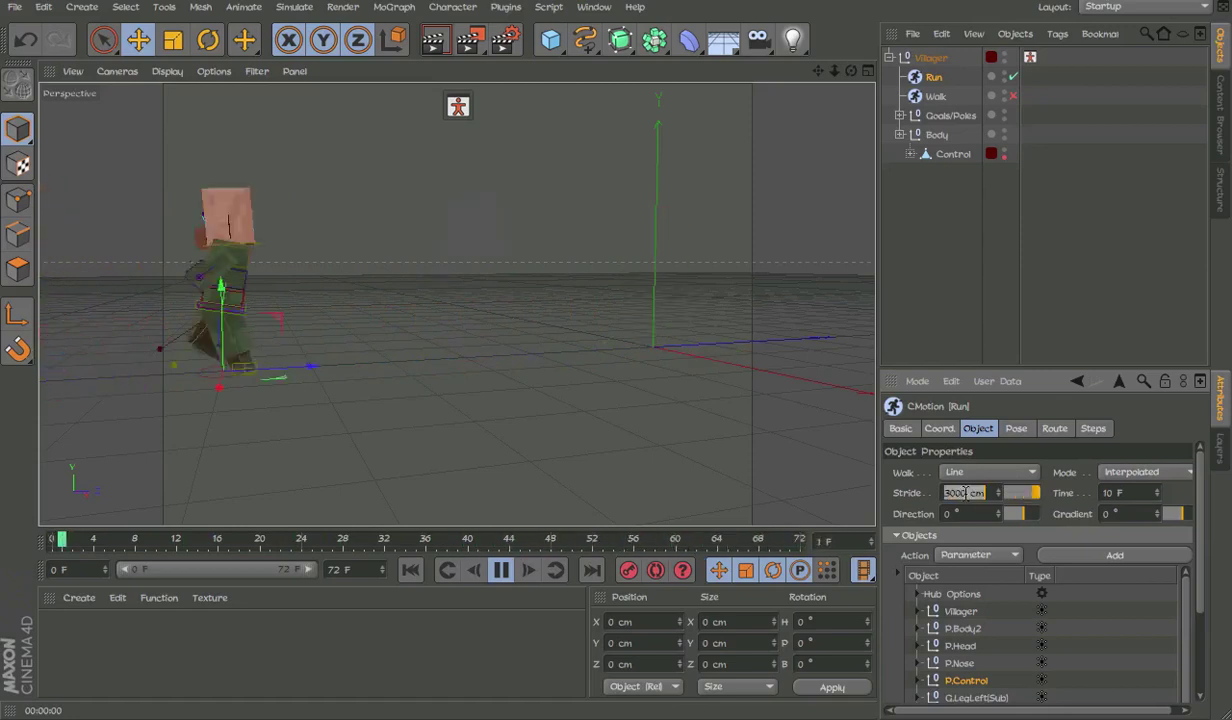
pyautogui.click(188, 541)
pyautogui.click(75, 540)
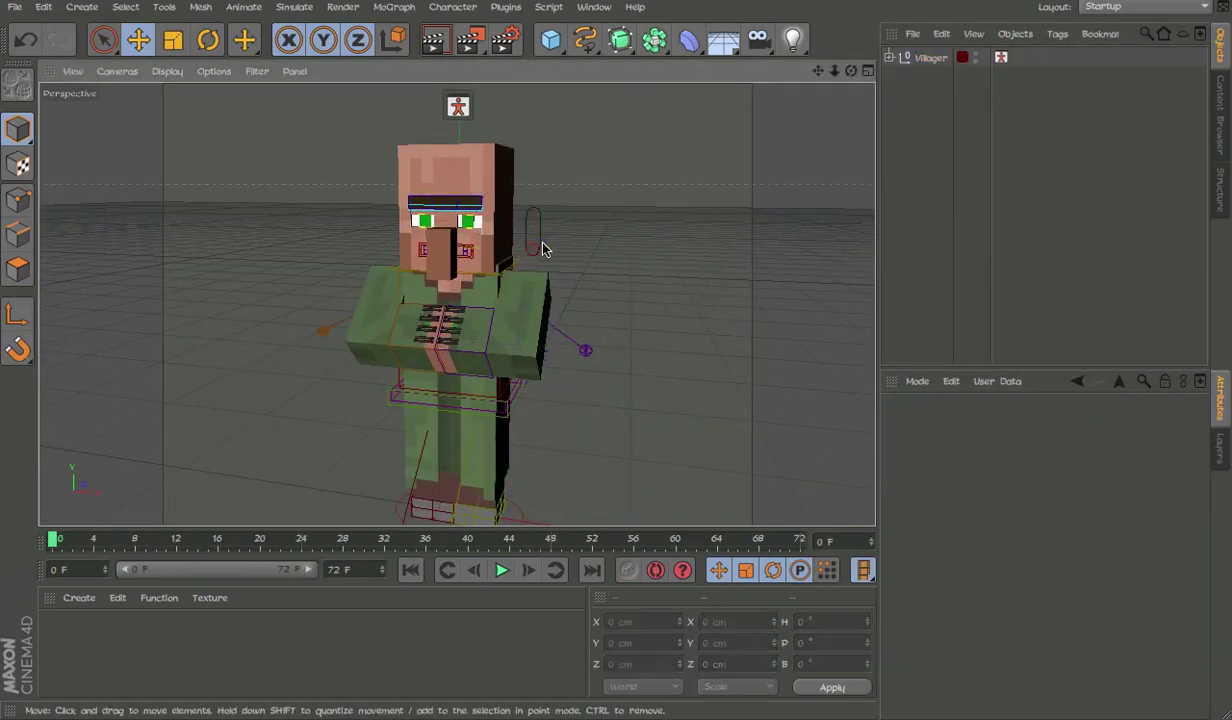
# Step: Select the Onn/Off control beside the villager's head and open the villager rig's preset folder in the Content Browser
pyautogui.click(540, 247)
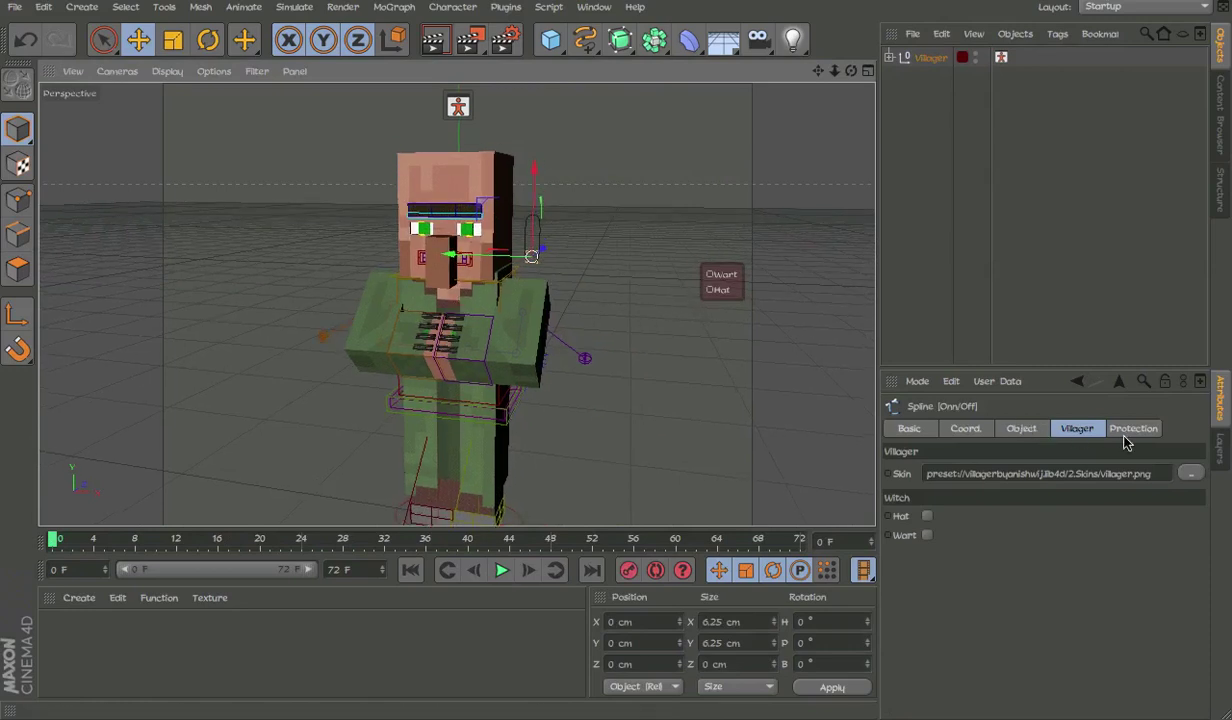
pyautogui.click(1219, 118)
pyautogui.click(1166, 34)
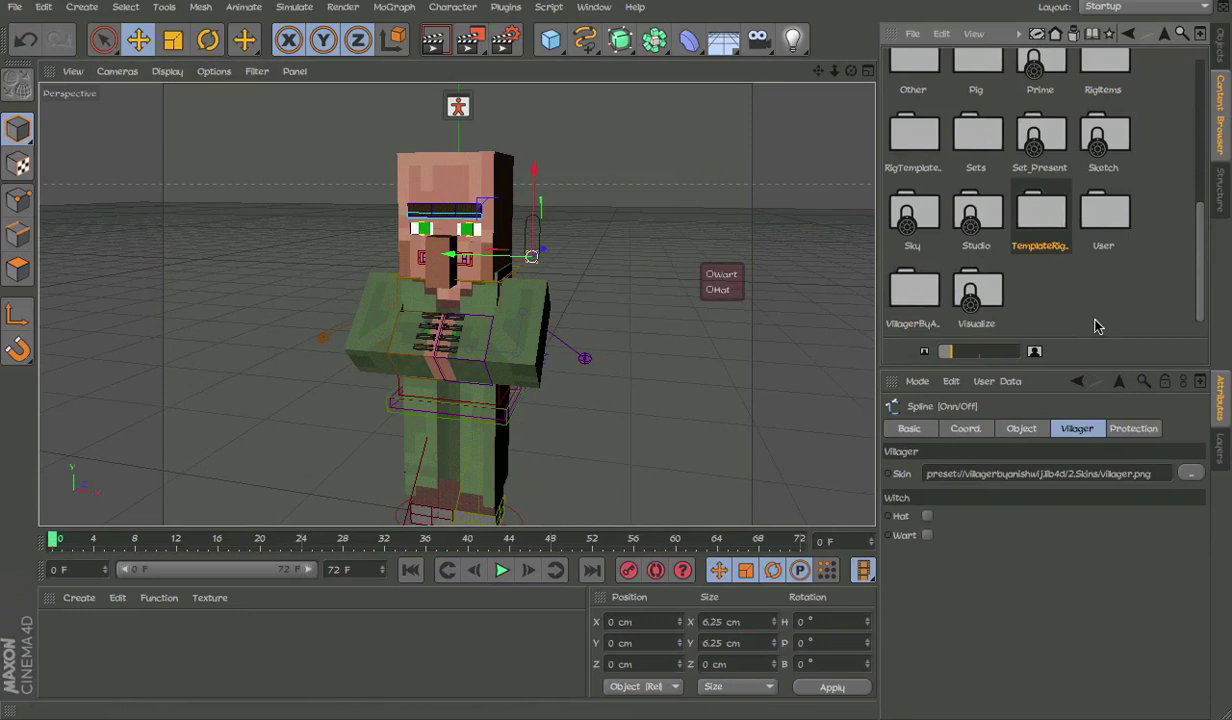
pyautogui.doubleClick(916, 289)
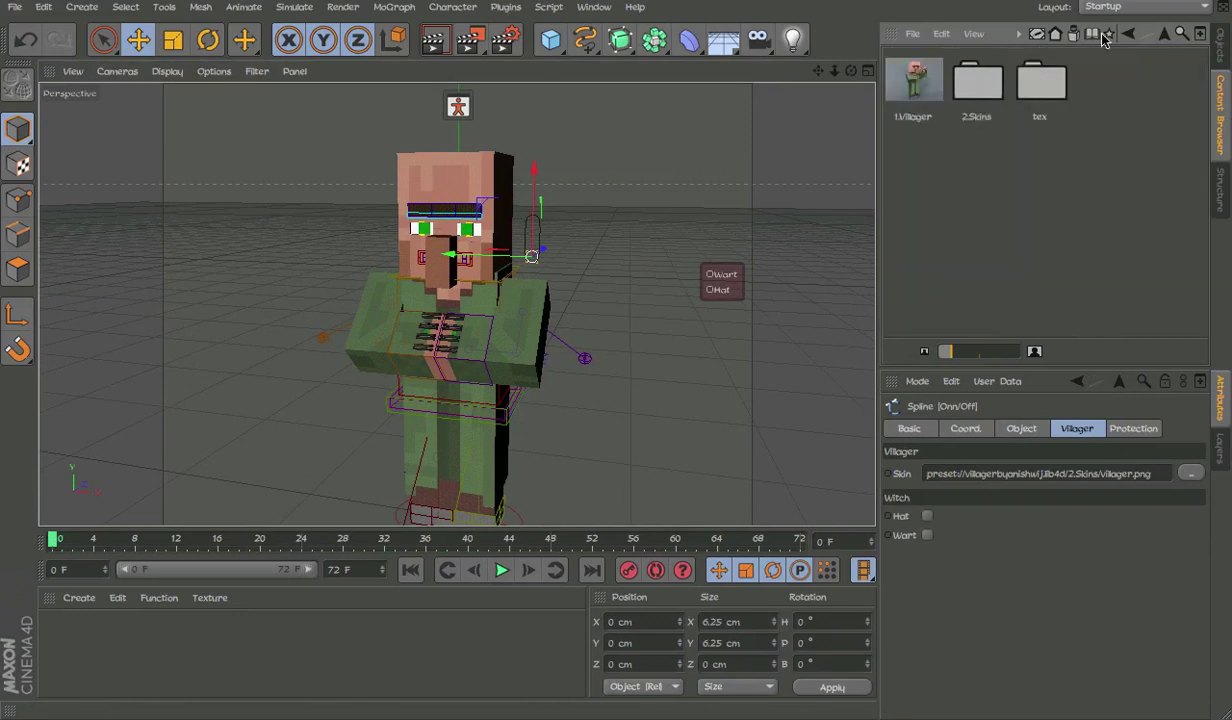
pyautogui.click(1128, 34)
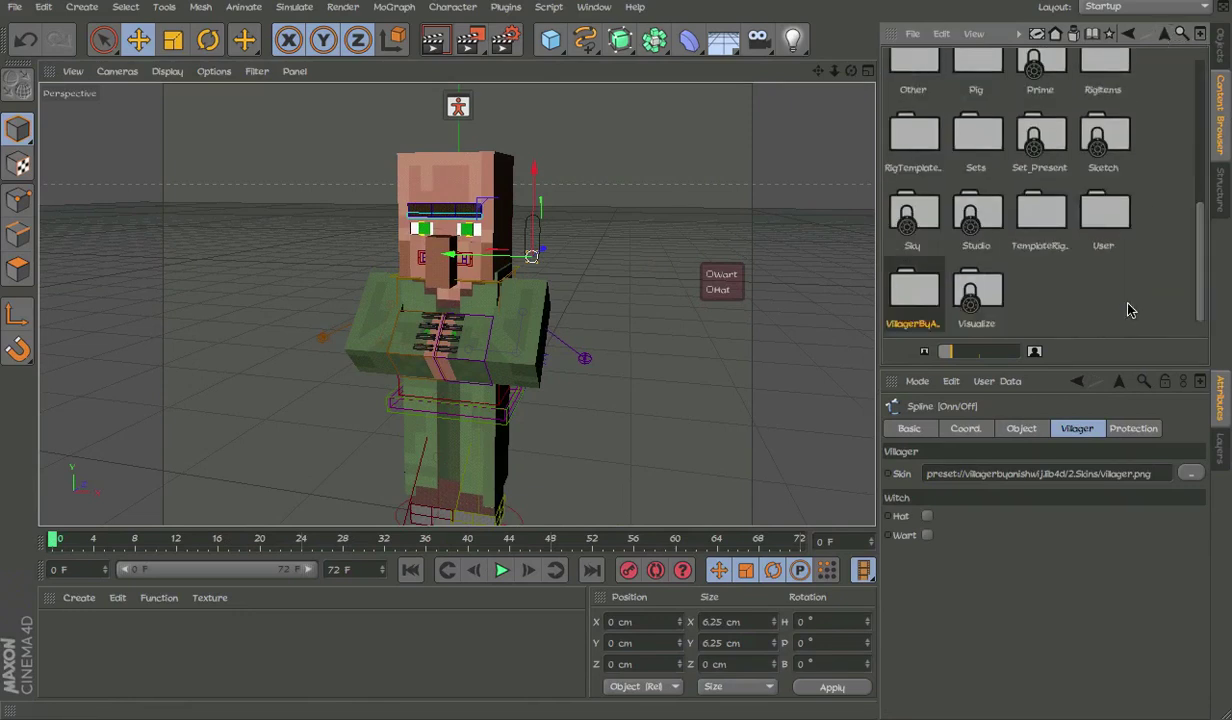
pyautogui.doubleClick(918, 311)
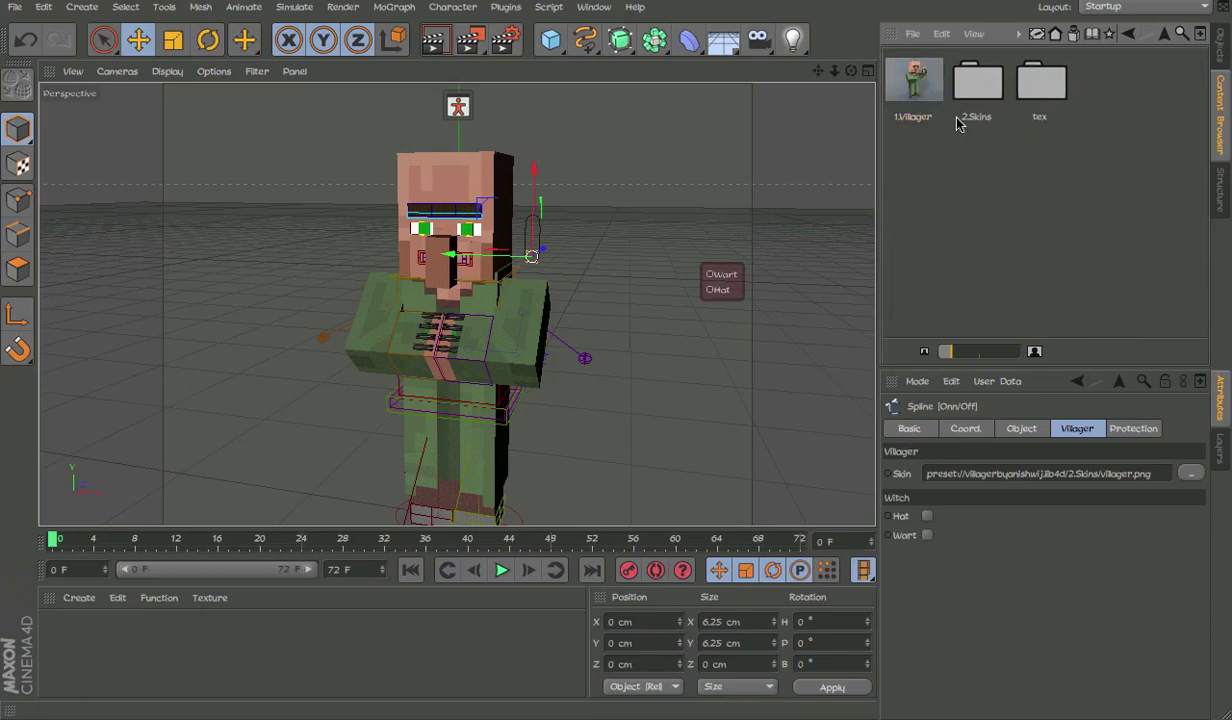
# Step: Open the 2.Skins preset folder and assign butcher.png as the villager's Skin
pyautogui.click(982, 90)
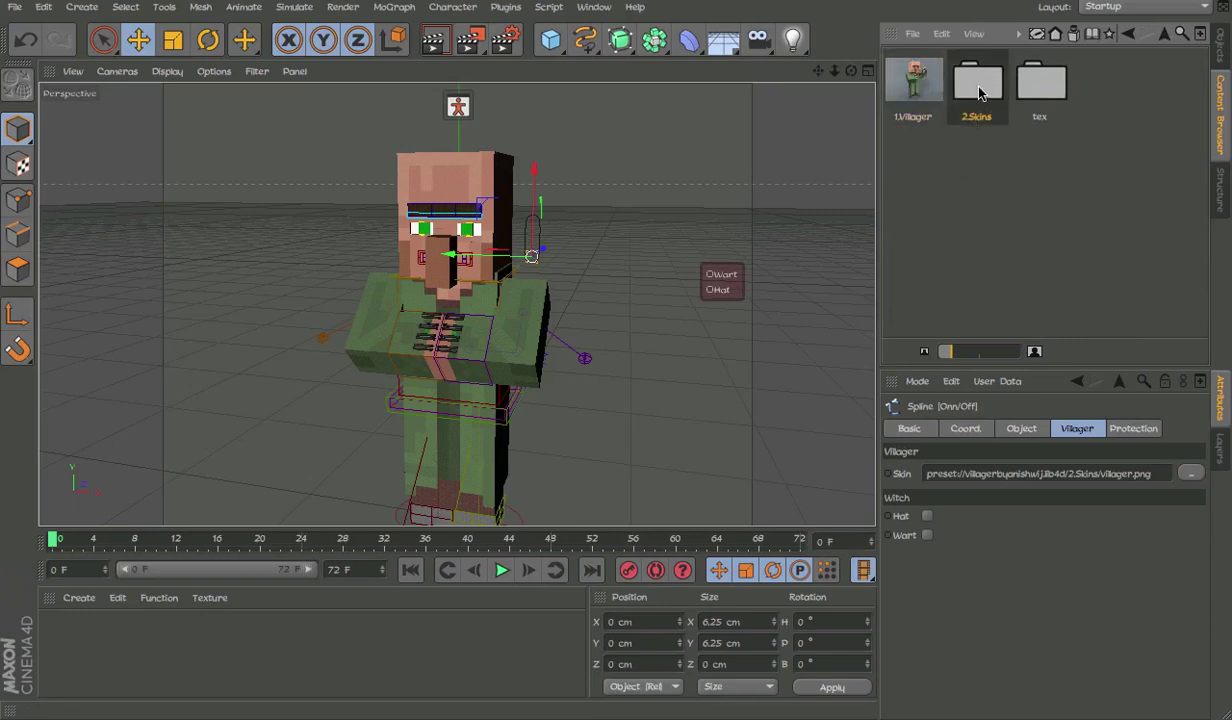
pyautogui.doubleClick(997, 92)
pyautogui.hotkey('ctrl', 'a')
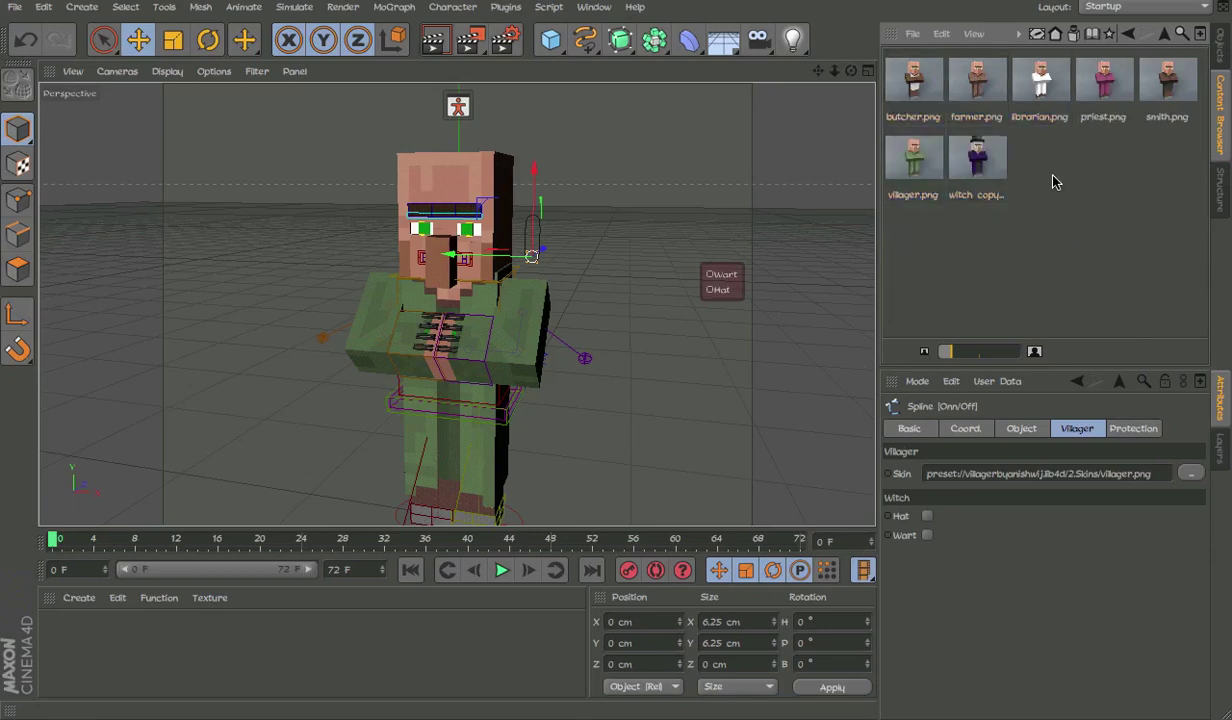
pyautogui.moveTo(1145, 118); pyautogui.dragTo(888, 66)
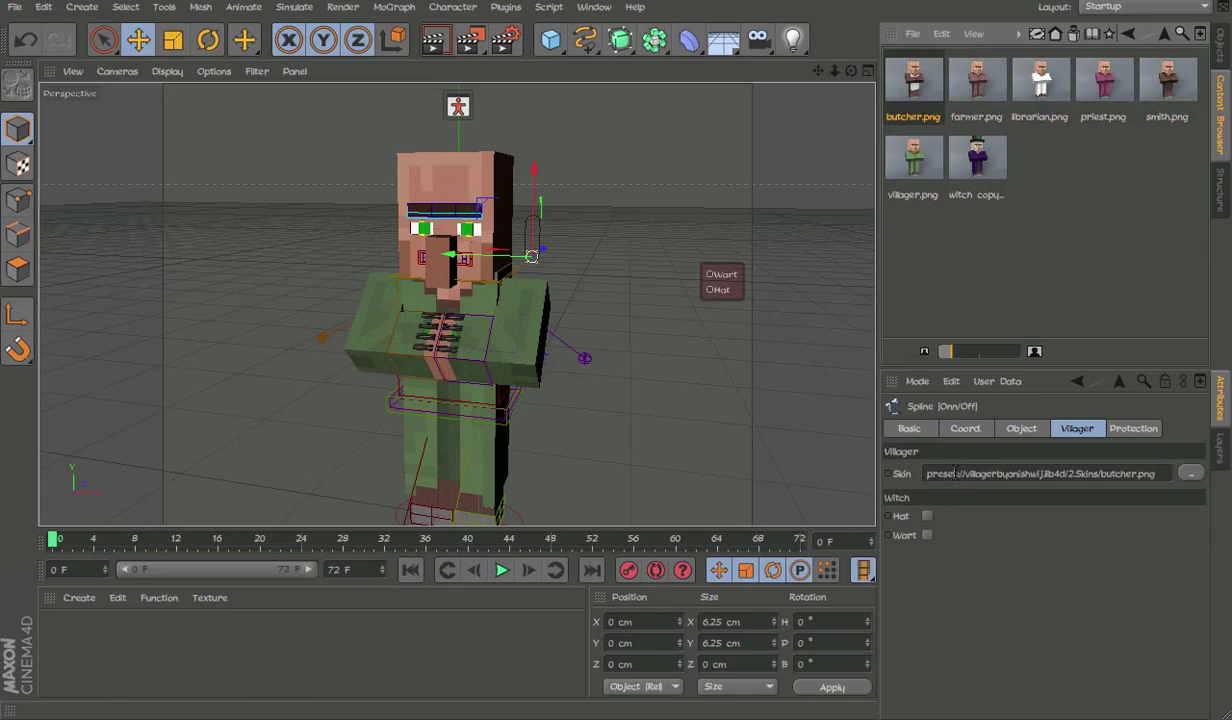
# Step: Try farmer.png and villager.png from the 2.Skins preset folder as the villager's Skin
pyautogui.keyDown('alt'); pyautogui.moveTo(590, 390); pyautogui.dragTo(562, 368, button='middle'); pyautogui.keyUp('alt')
pyautogui.moveTo(953, 82); pyautogui.dragTo(1048, 392)
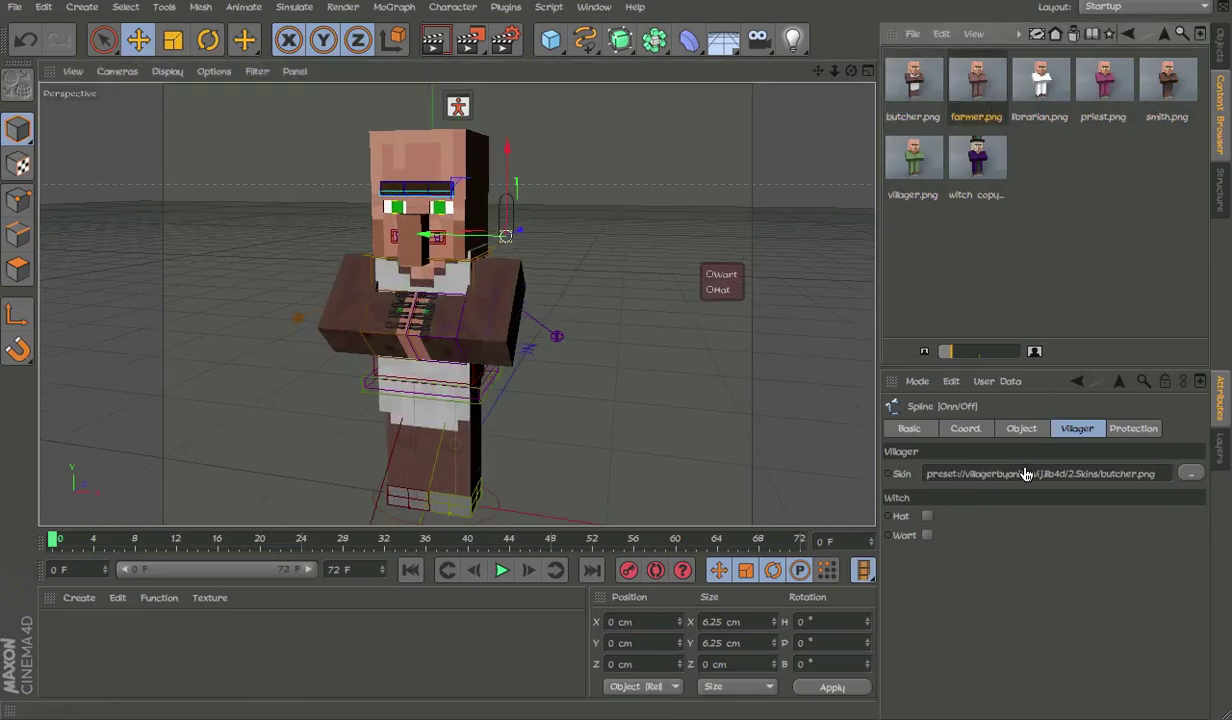
pyautogui.moveTo(1025, 474); pyautogui.dragTo(1025, 474)
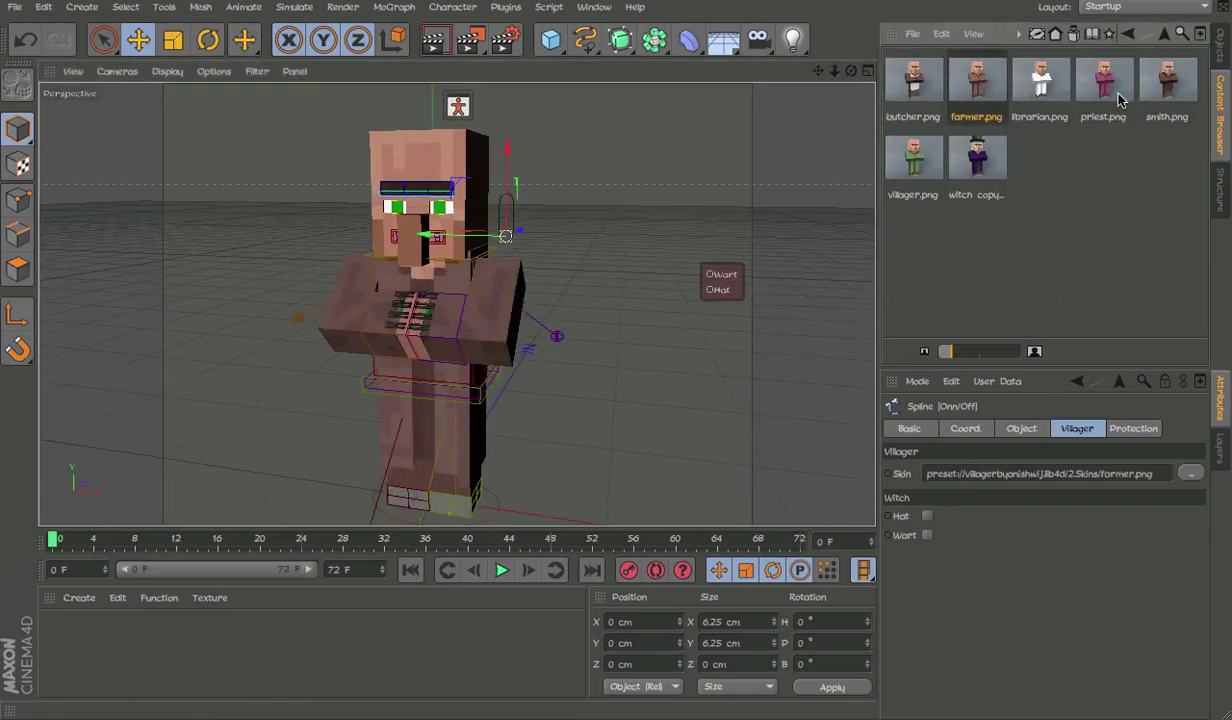
pyautogui.moveTo(913, 158); pyautogui.dragTo(1025, 476)
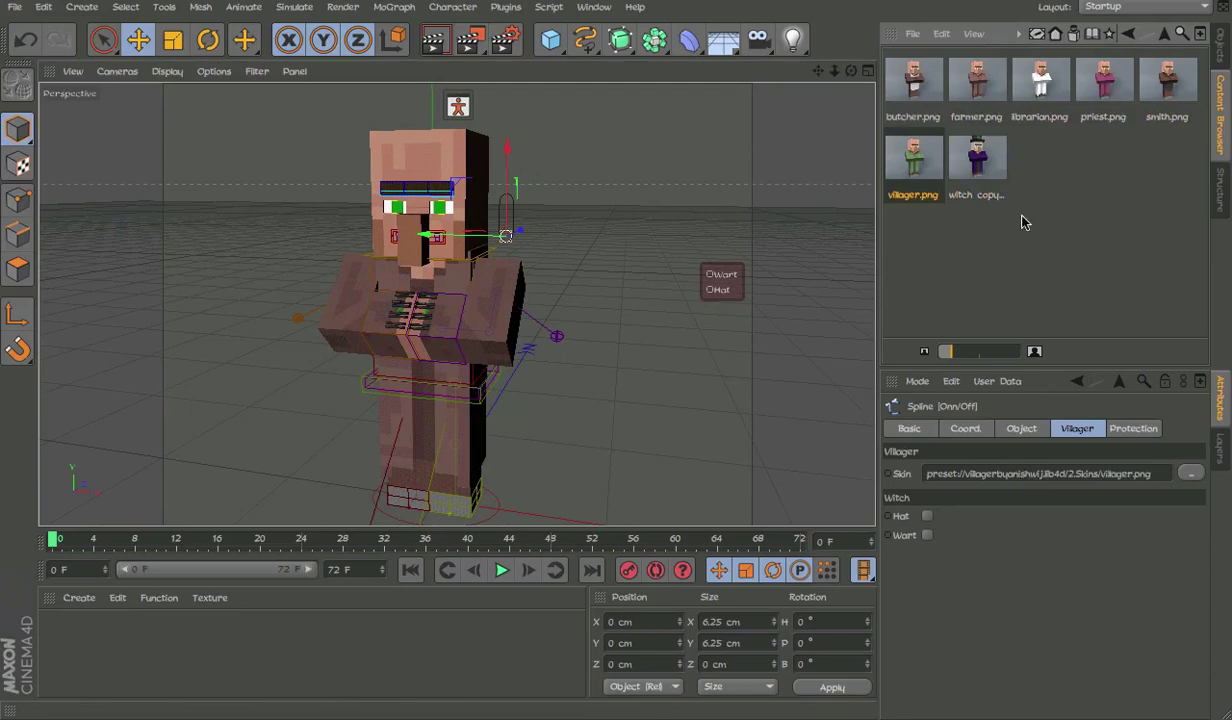
# Step: Assign the witch copy skin image as the villager's Skin and enable the witch's Hat and Wart options
pyautogui.moveTo(977, 158); pyautogui.dragTo(1022, 478)
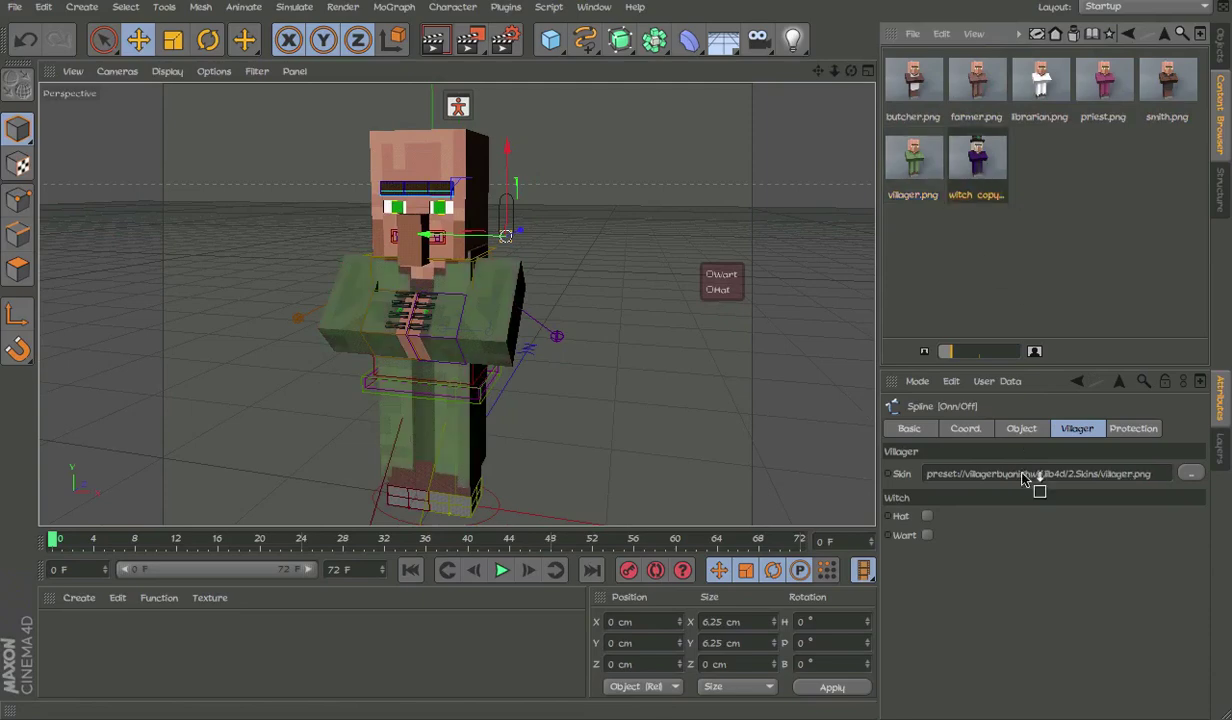
pyautogui.click(927, 518)
pyautogui.click(927, 535)
pyautogui.keyDown('alt'); pyautogui.moveTo(537, 281); pyautogui.dragTo(572, 356, button='middle'); pyautogui.keyUp('alt')
pyautogui.keyDown('alt'); pyautogui.moveTo(572, 356); pyautogui.dragTo(622, 354); pyautogui.keyUp('alt')
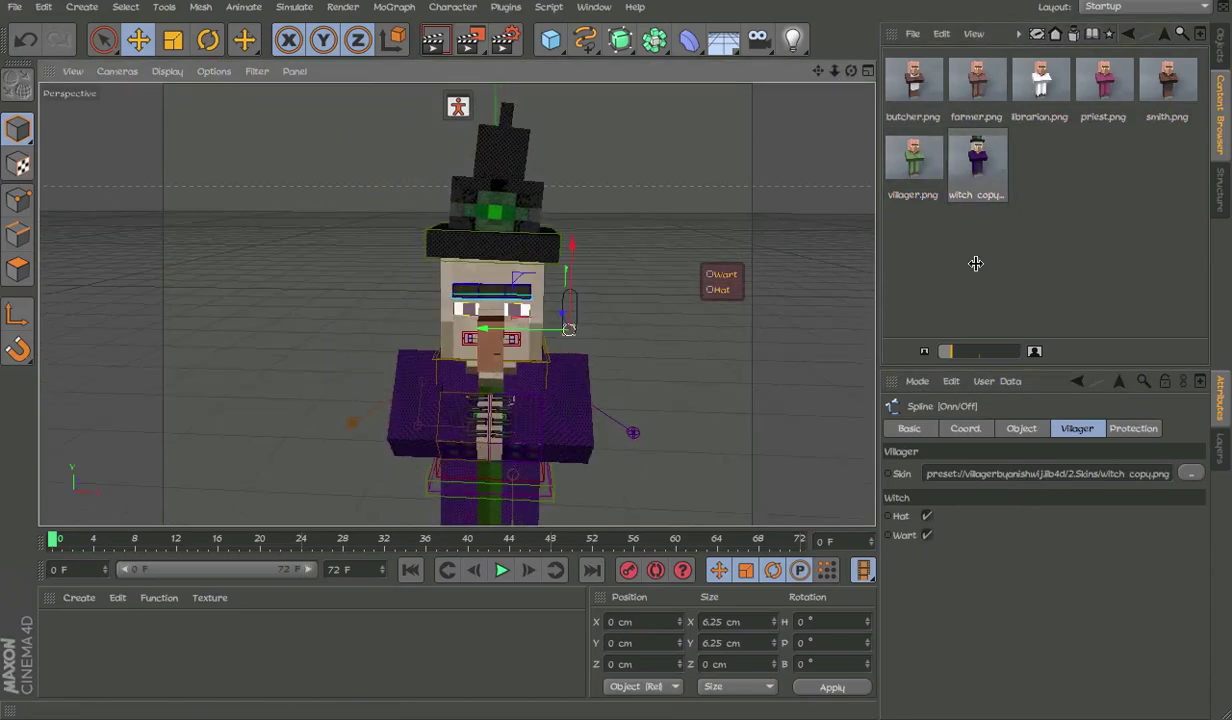
# Step: Open the layer list and show the Tags/Materials layer in the managers so its materials are listed
pyautogui.click(1221, 45)
pyautogui.click(1221, 110)
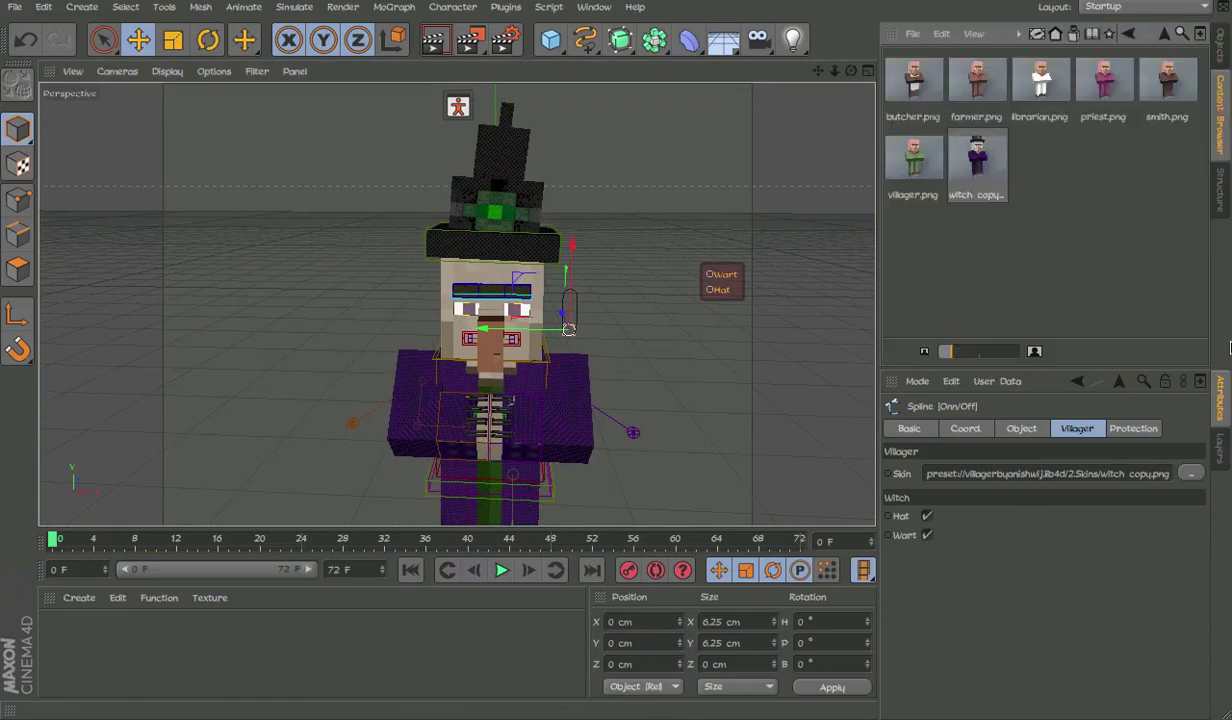
pyautogui.click(1222, 440)
pyautogui.click(1063, 470)
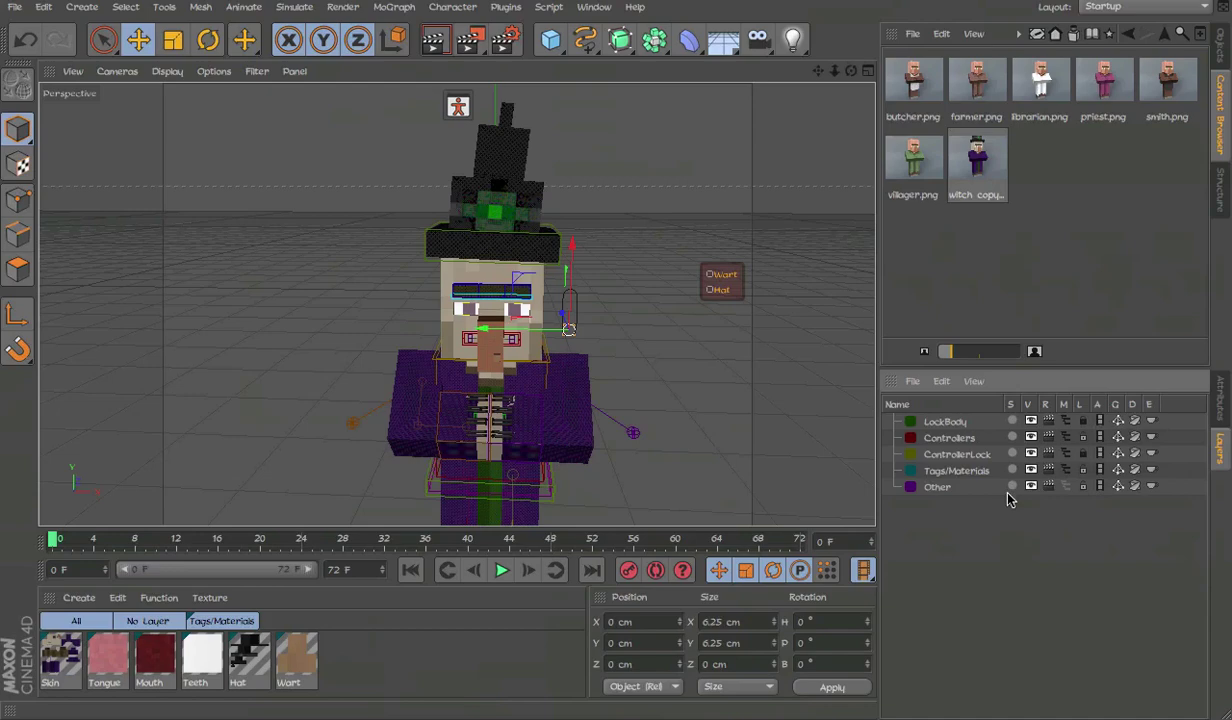
# Step: Open the Hat and Wart materials together in the Material Editor to review their settings, and close it
pyautogui.click(296, 658)
pyautogui.keyDown('shift'); pyautogui.click(249, 658); pyautogui.keyUp('shift')
pyautogui.doubleClick(249, 658)
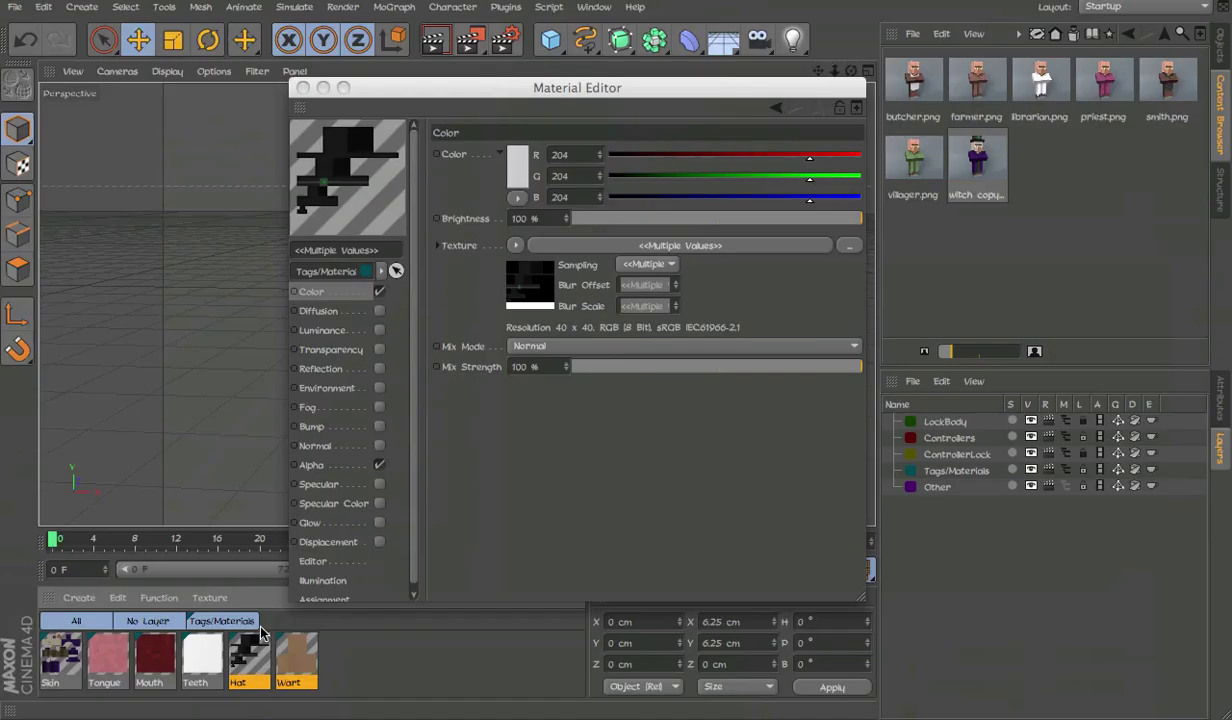
pyautogui.click(340, 120)
pyautogui.click(303, 88)
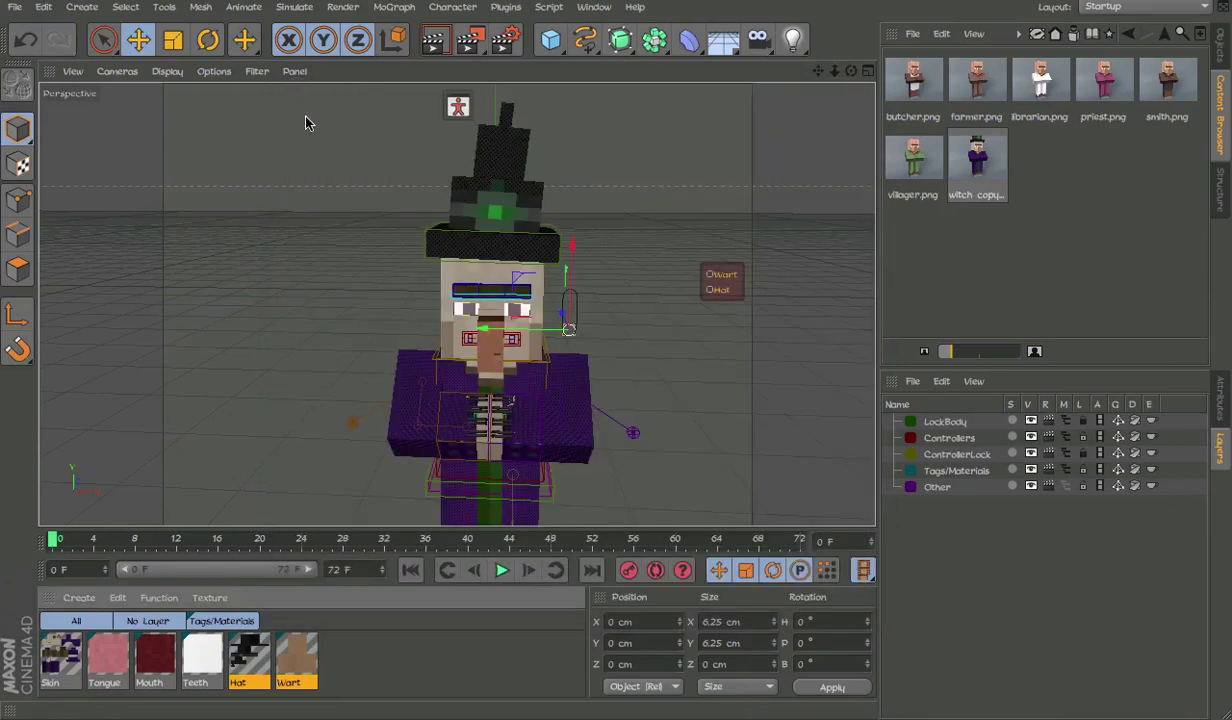
# Step: Hide the Tags/Materials layer from the managers again, return to the object list and clear the selection
pyautogui.keyDown('alt'); pyautogui.moveTo(527, 370); pyautogui.dragTo(486, 308, button='middle'); pyautogui.keyUp('alt')
pyautogui.click(1065, 470)
pyautogui.click(1221, 46)
pyautogui.click(664, 241)
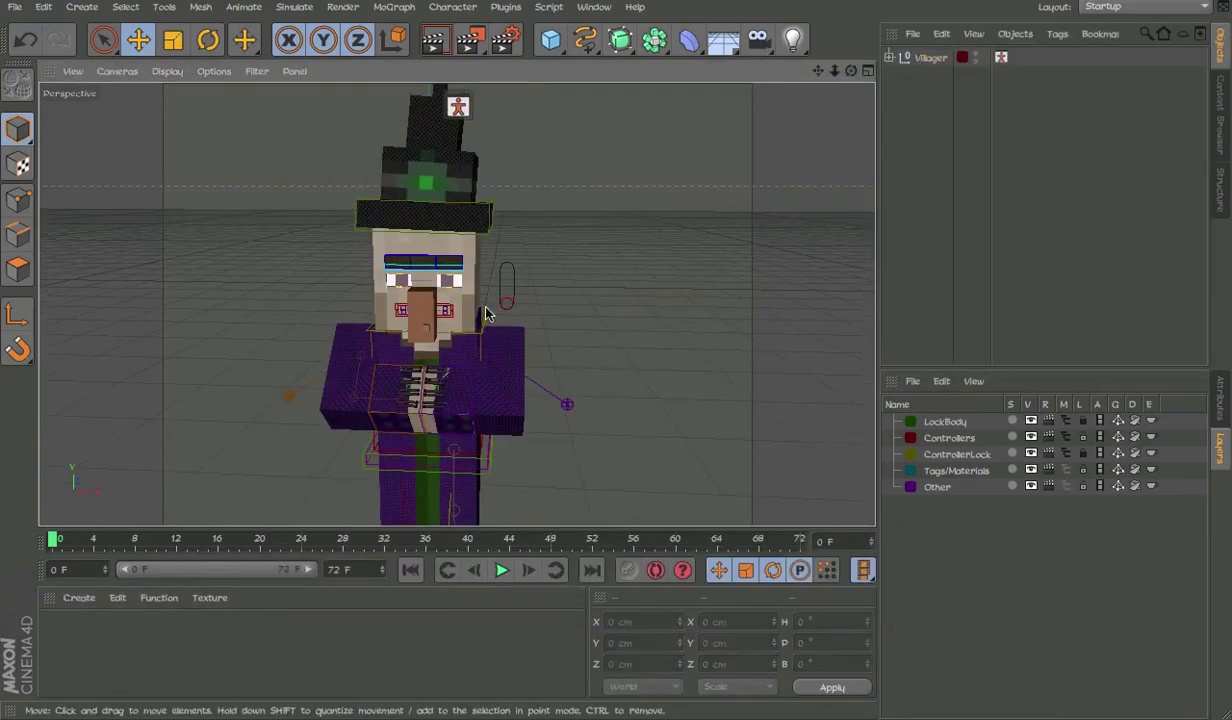
# Step: Select the witch's hat, try rotating it while the timeline plays, and undo the rotation
pyautogui.scroll(3, 488, 312)
pyautogui.keyDown('alt'); pyautogui.moveTo(536, 208); pyautogui.dragTo(575, 328, button='middle'); pyautogui.keyUp('alt')
pyautogui.click(553, 322)
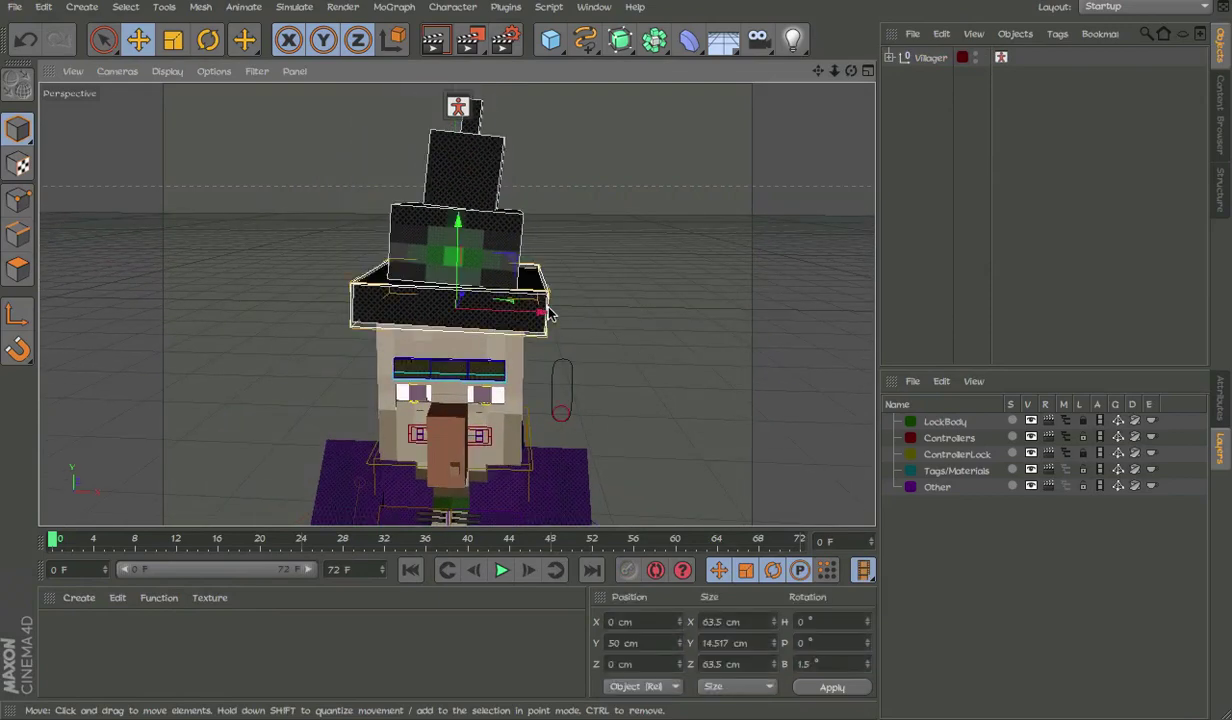
pyautogui.keyDown('alt'); pyautogui.moveTo(553, 322); pyautogui.dragTo(549, 203, button='right'); pyautogui.keyUp('alt')
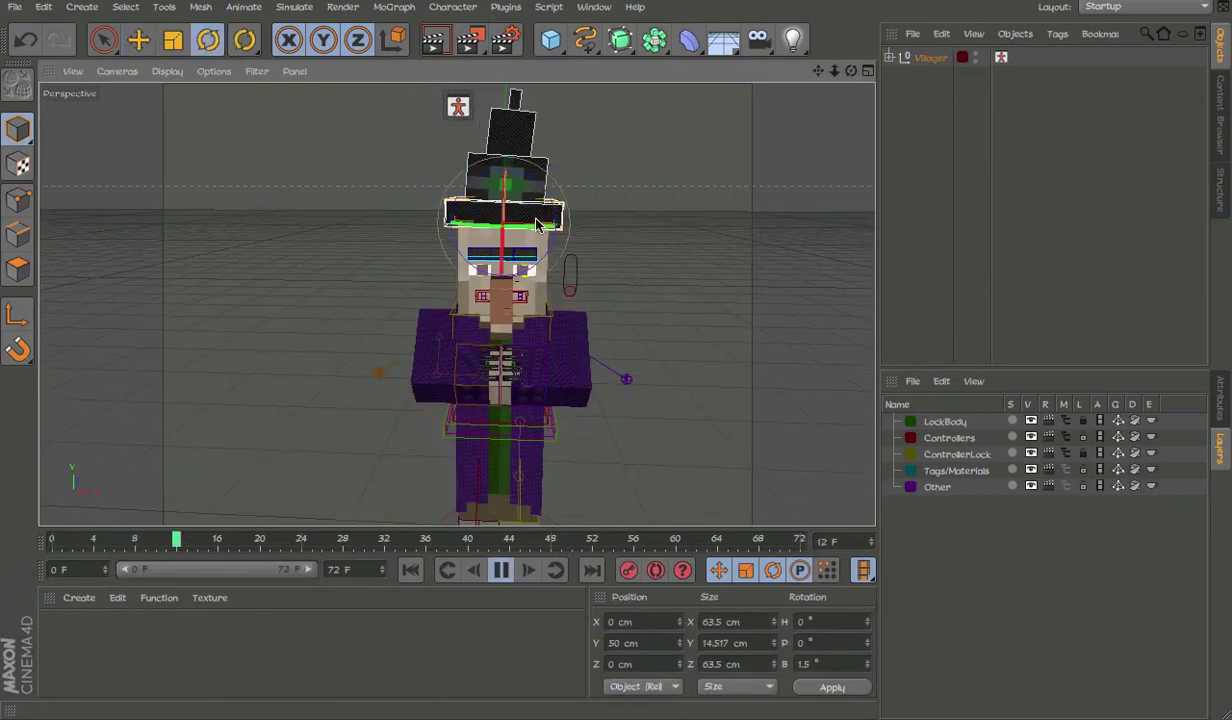
pyautogui.moveTo(560, 218); pyautogui.dragTo(564, 200)
pyautogui.hotkey('ctrl', 'z')
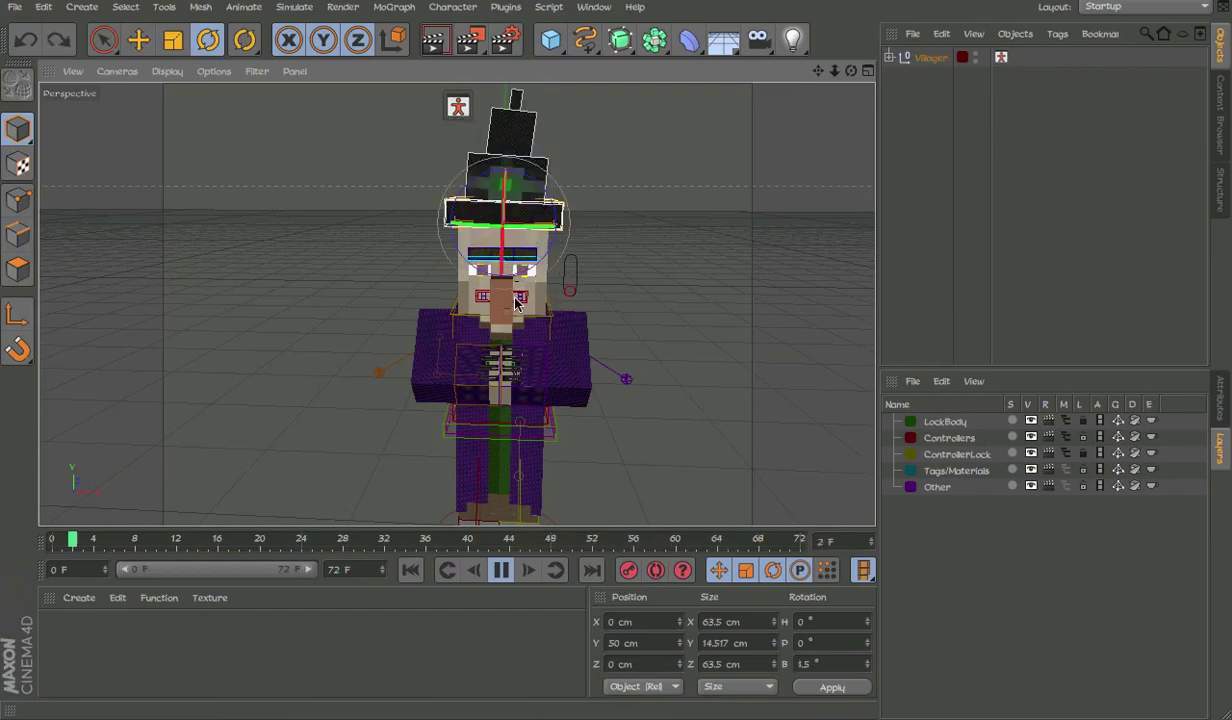
# Step: Examine the wart on the witch's nose up close and select the Onn/Off control beside the head
pyautogui.scroll(12, 511, 314)
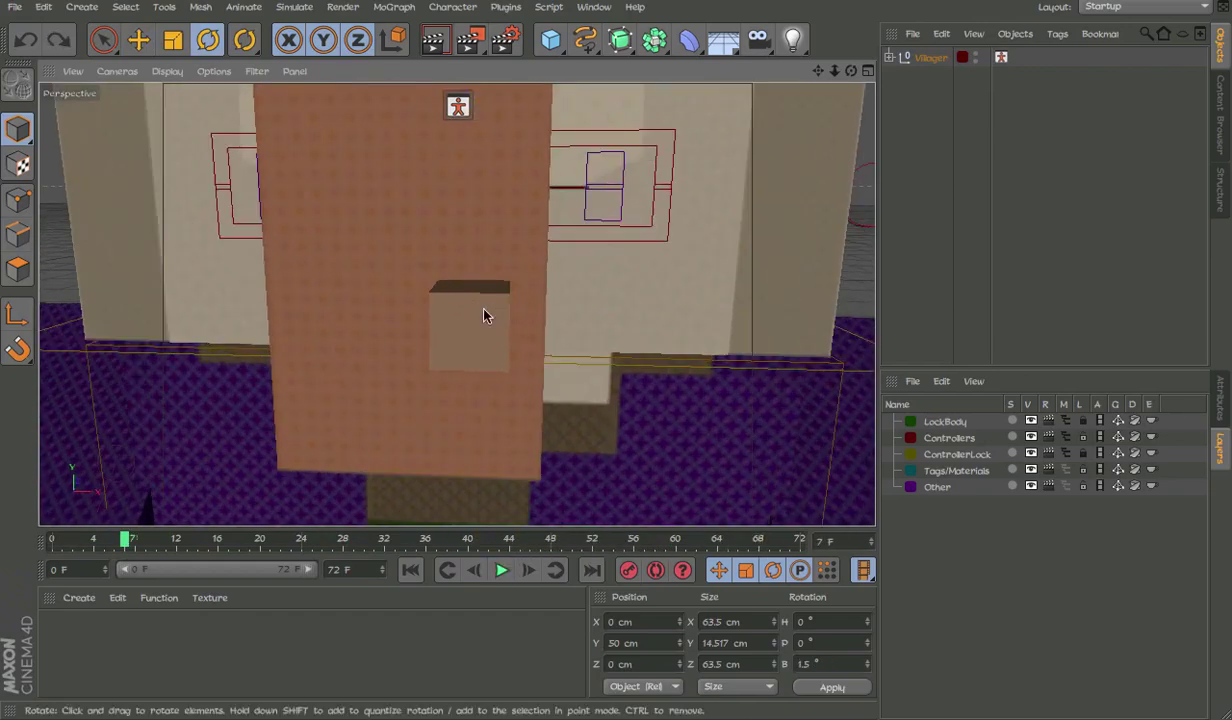
pyautogui.keyDown('alt'); pyautogui.moveTo(473, 311); pyautogui.dragTo(294, 277); pyautogui.keyUp('alt')
pyautogui.scroll(-5, 293, 276)
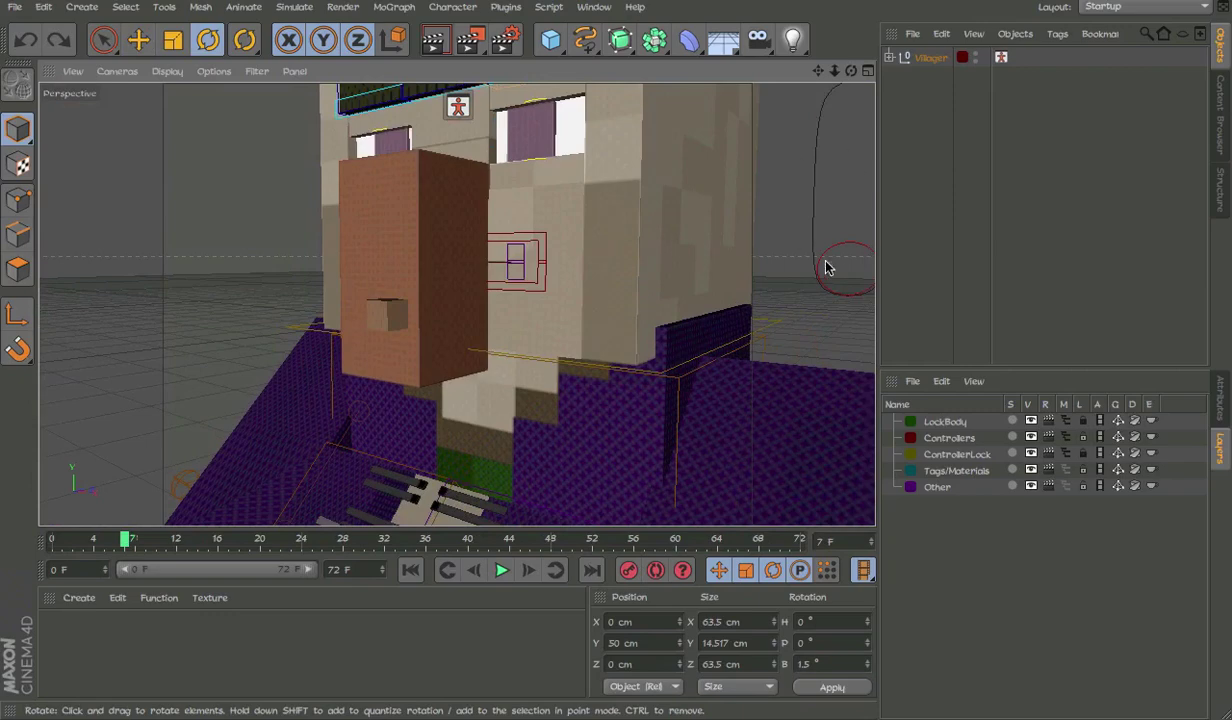
pyautogui.click(826, 265)
pyautogui.scroll(-8, 835, 258)
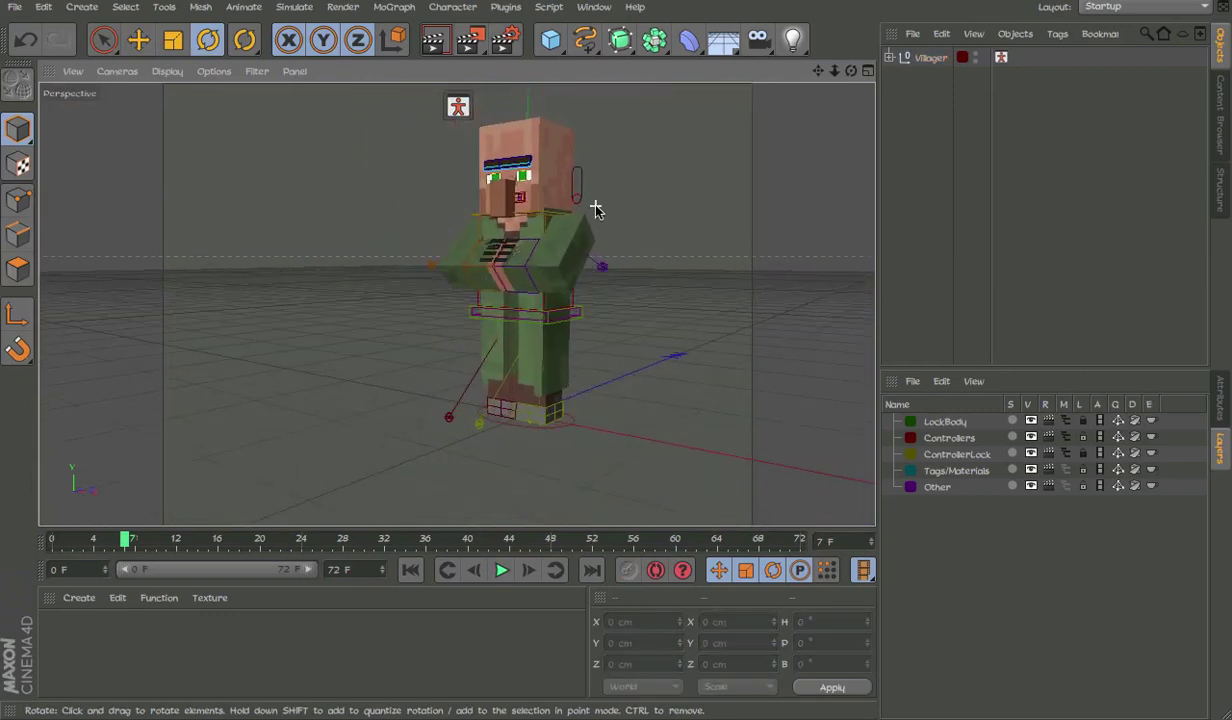
# Step: Select the villager's left foot controller, try moving it, and undo the moves
pyautogui.keyDown('alt'); pyautogui.moveTo(549, 404); pyautogui.dragTo(470, 410); pyautogui.keyUp('alt')
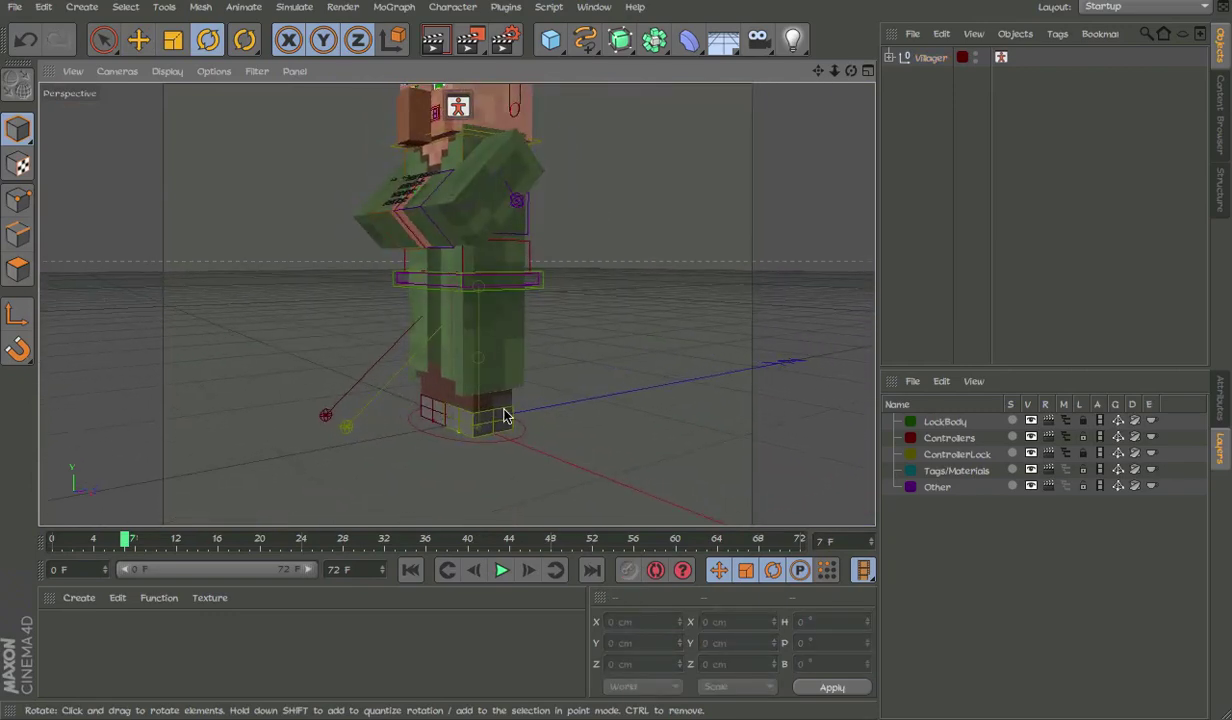
pyautogui.click(490, 403)
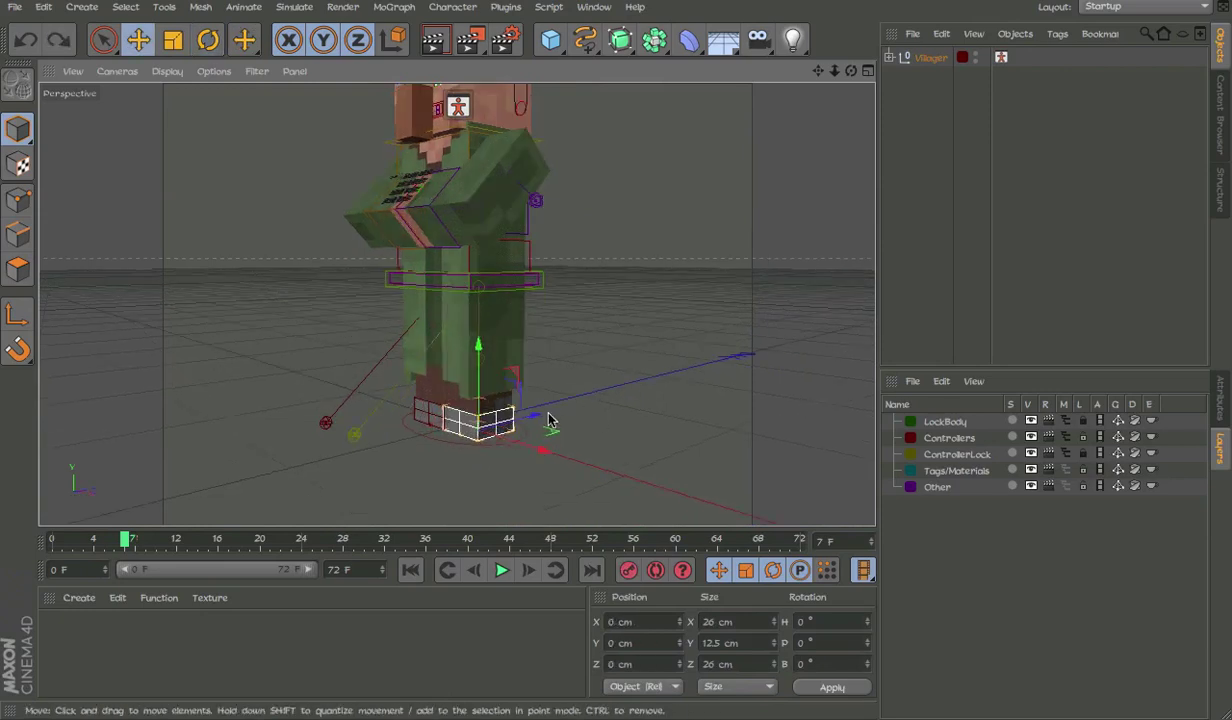
pyautogui.moveTo(545, 421); pyautogui.dragTo(307, 380)
pyautogui.moveTo(485, 402); pyautogui.dragTo(649, 387)
pyautogui.hotkey('ctrl', 'z')
pyautogui.hotkey('ctrl', 'z')
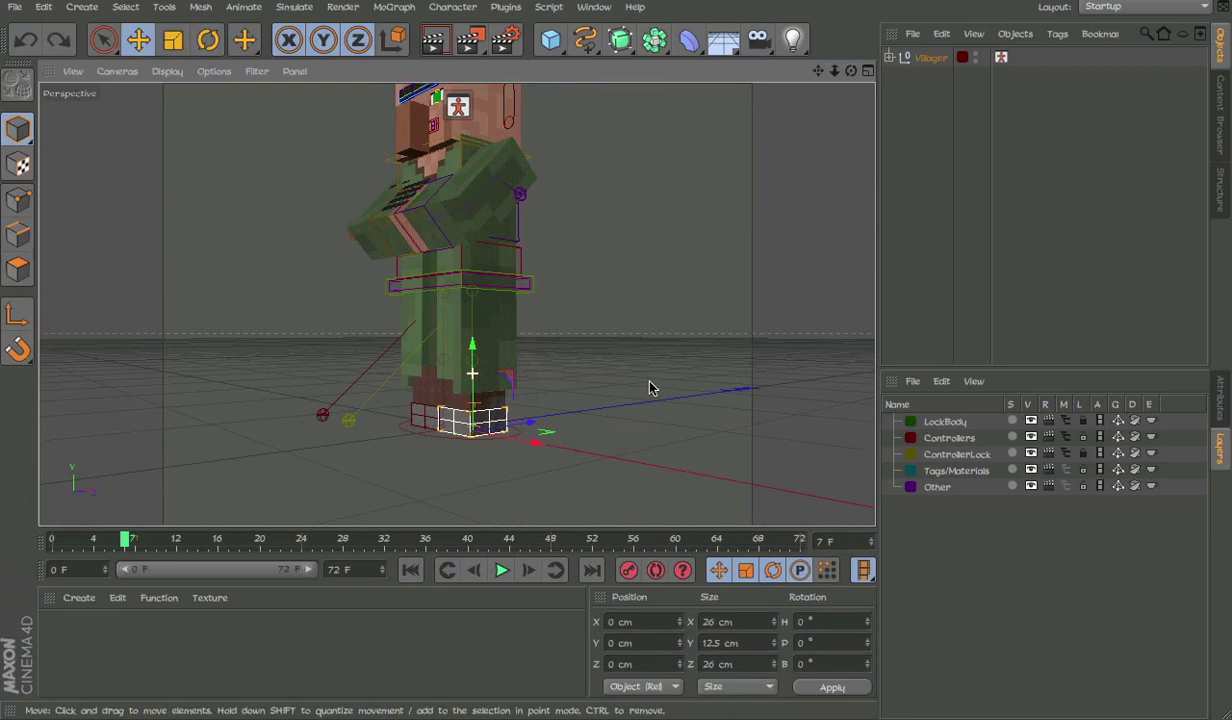
# Step: Try rotating and moving the villager's left foot controller, undoing each change
pyautogui.keyDown('alt'); pyautogui.moveTo(501, 383); pyautogui.dragTo(596, 420); pyautogui.keyUp('alt')
pyautogui.press('r')
pyautogui.press('r')
pyautogui.hotkey('ctrl', 'z')
pyautogui.hotkey('ctrl', 'z')
pyautogui.hotkey('ctrl', 'z')
pyautogui.hotkey('ctrl', 'z')
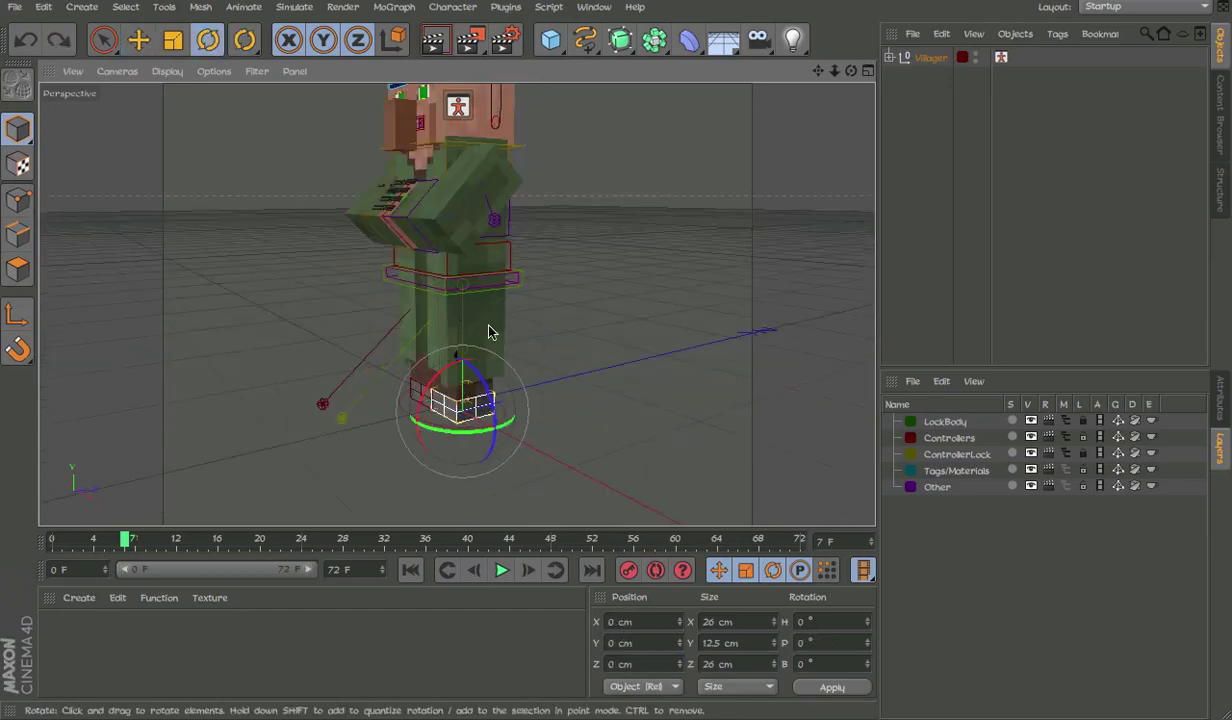
pyautogui.press('e')
pyautogui.moveTo(500, 342); pyautogui.dragTo(523, 306)
pyautogui.press('r')
pyautogui.hotkey('ctrl', 'z')
# Step: Select the inner waist controller and try rotating the upper body in several directions, undoing each rotation
pyautogui.keyDown('alt'); pyautogui.moveTo(463, 250); pyautogui.dragTo(536, 350, button='middle'); pyautogui.keyUp('alt')
pyautogui.click(589, 384)
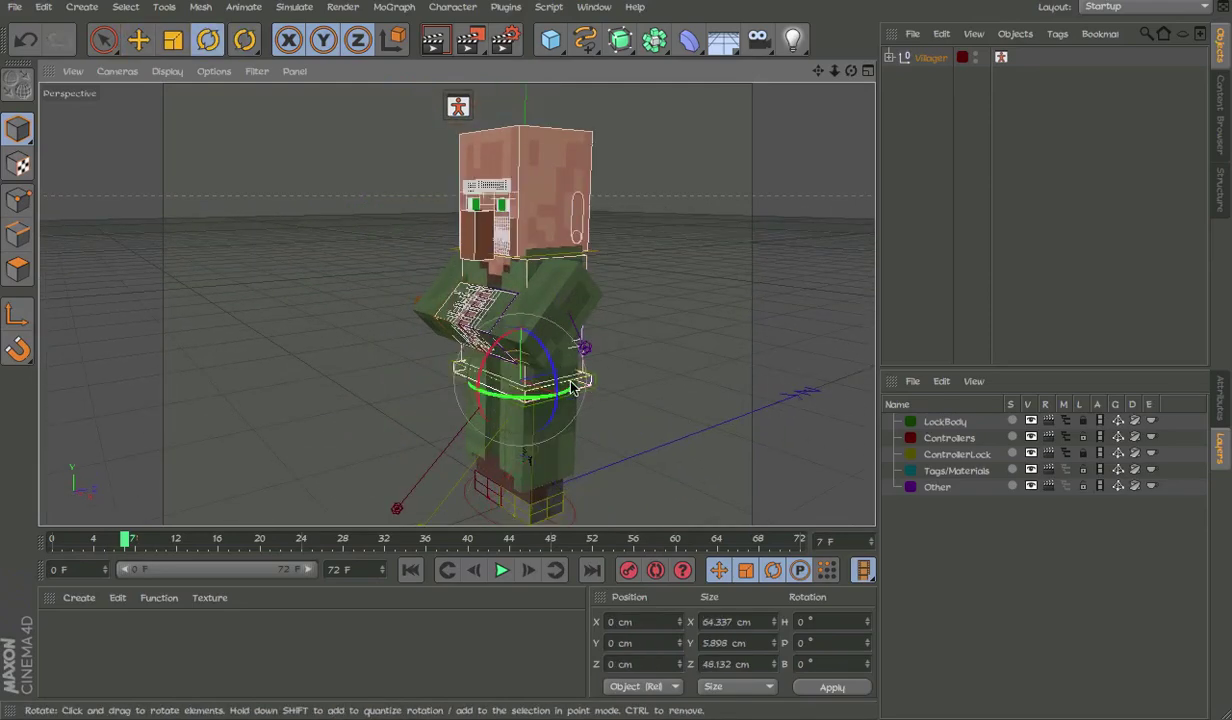
pyautogui.scroll(5, 570, 382)
pyautogui.keyDown('alt'); pyautogui.moveTo(443, 403); pyautogui.dragTo(616, 408); pyautogui.keyUp('alt')
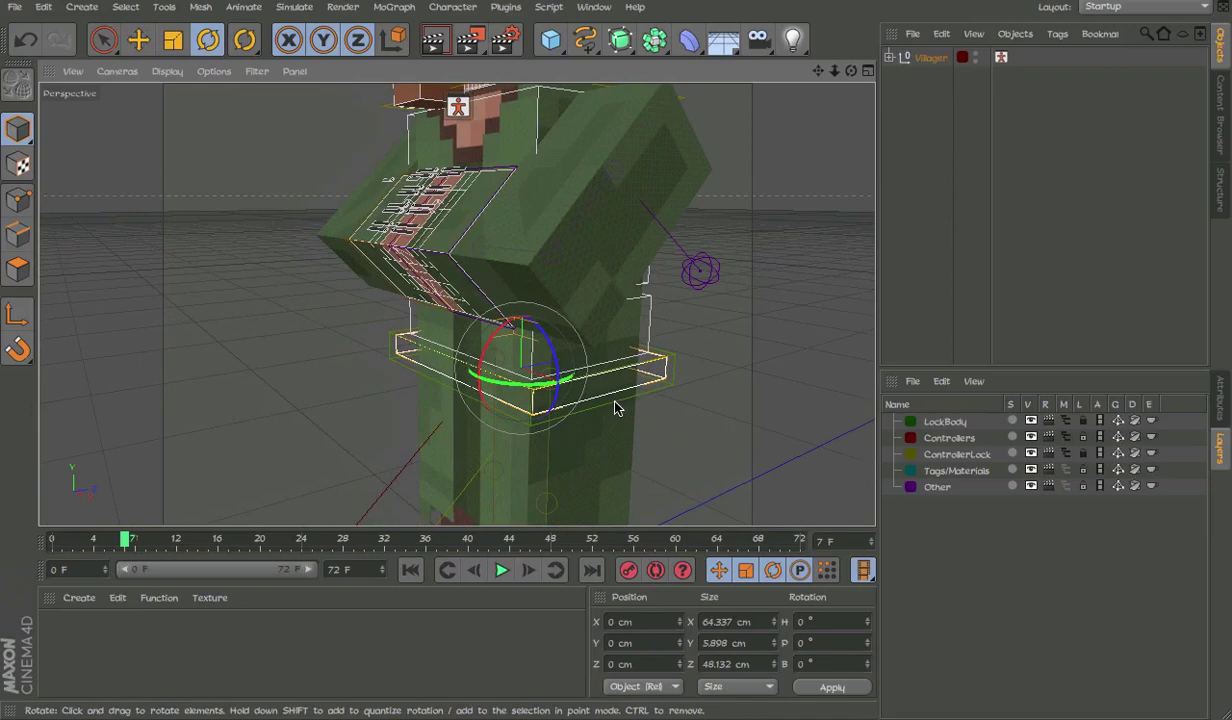
pyautogui.moveTo(547, 385); pyautogui.dragTo(490, 350)
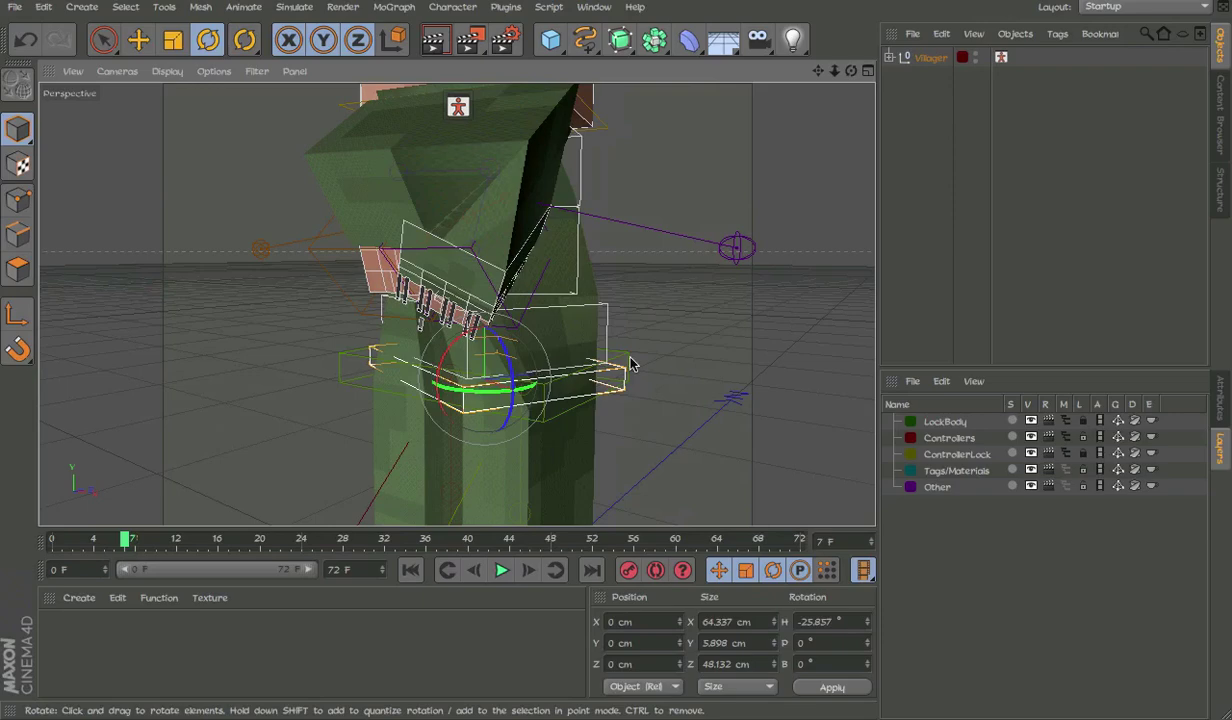
pyautogui.hotkey('ctrl', 'z')
pyautogui.moveTo(590, 371); pyautogui.dragTo(560, 402)
pyautogui.hotkey('ctrl', 'z')
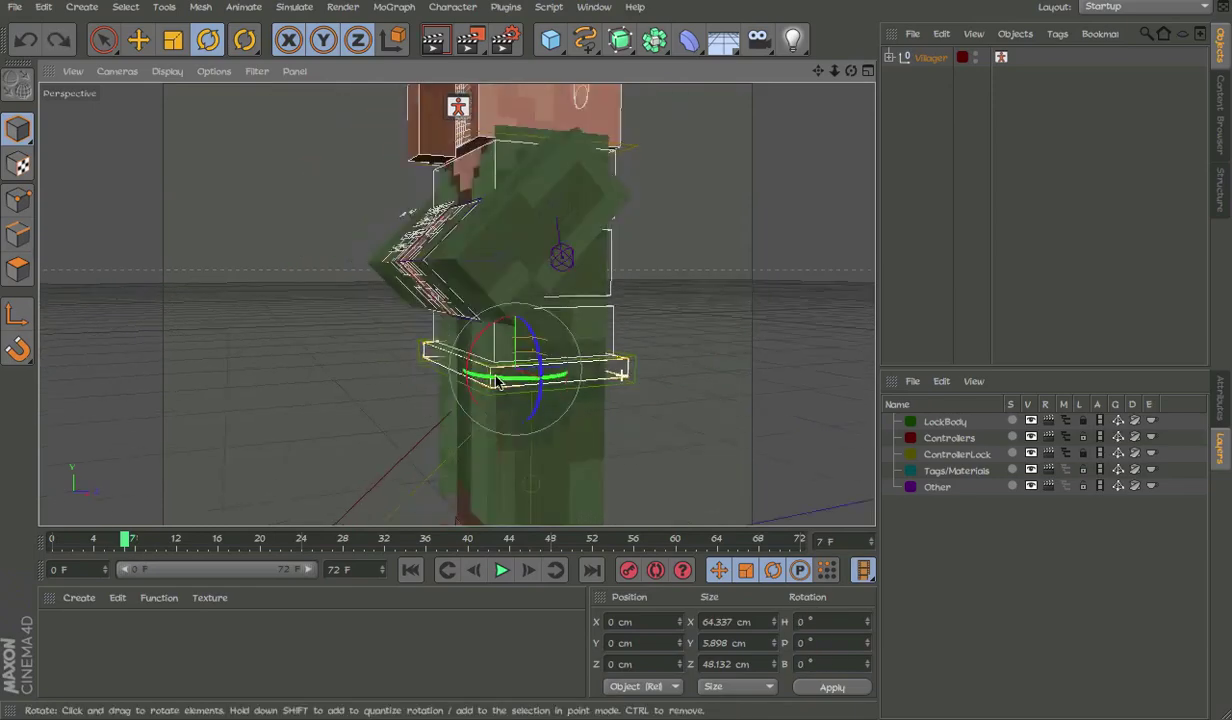
pyautogui.moveTo(484, 336)
pyautogui.mouseDown()
pyautogui.moveTo(460, 360)
pyautogui.moveTo(475, 314)
pyautogui.mouseUp()
pyautogui.hotkey('ctrl', 'z')
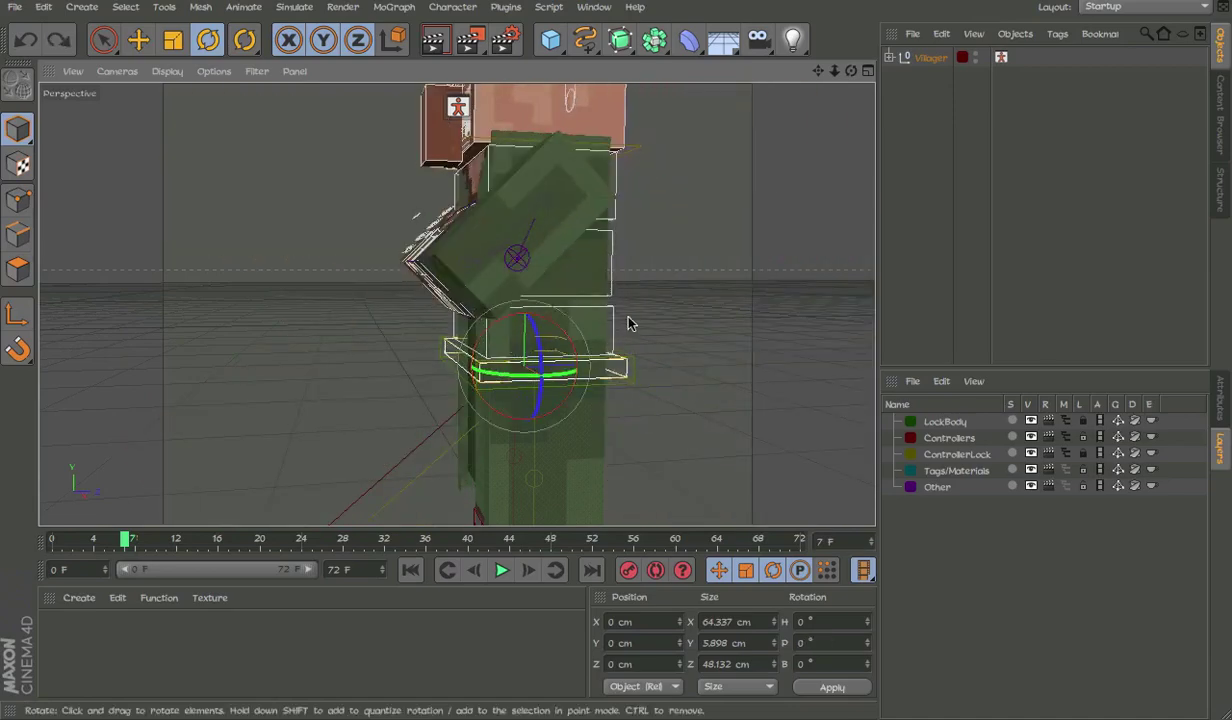
# Step: Select the outer waist controller and try rotating and vertically moving it, undoing each change
pyautogui.moveTo(641, 386); pyautogui.dragTo(586, 289)
pyautogui.hotkey('ctrl', 'z')
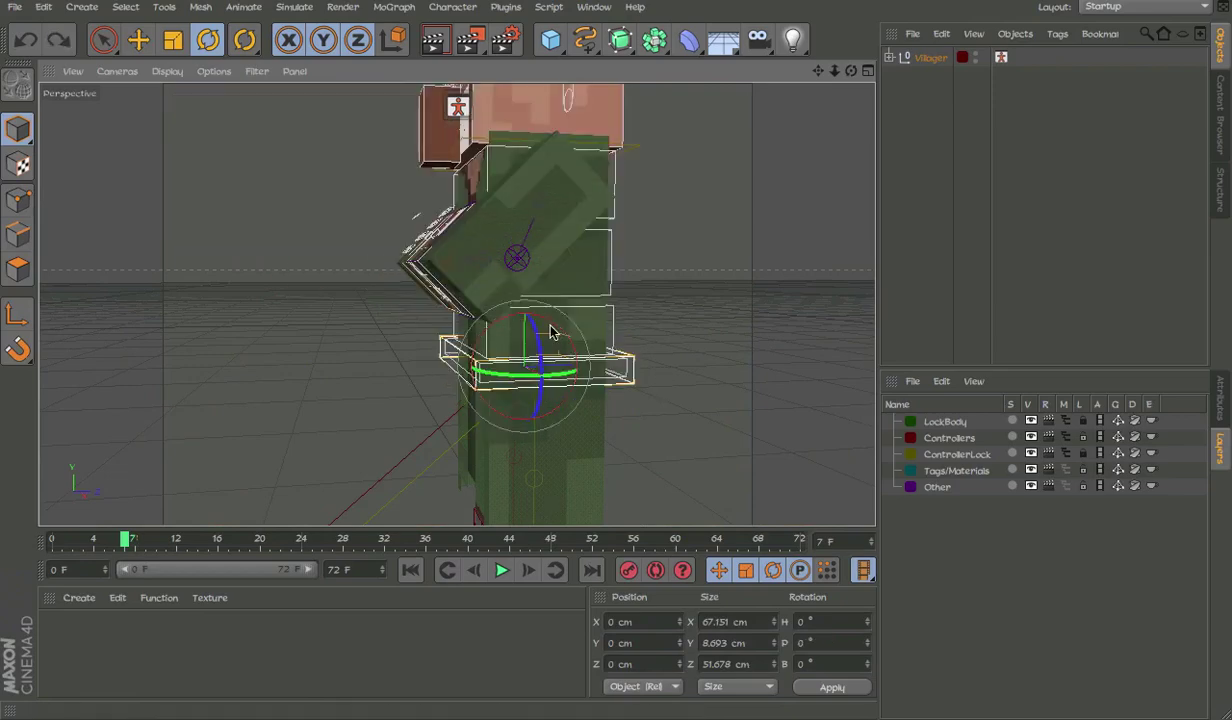
pyautogui.keyDown('alt'); pyautogui.moveTo(532, 340); pyautogui.dragTo(522, 291, button='middle'); pyautogui.keyUp('alt')
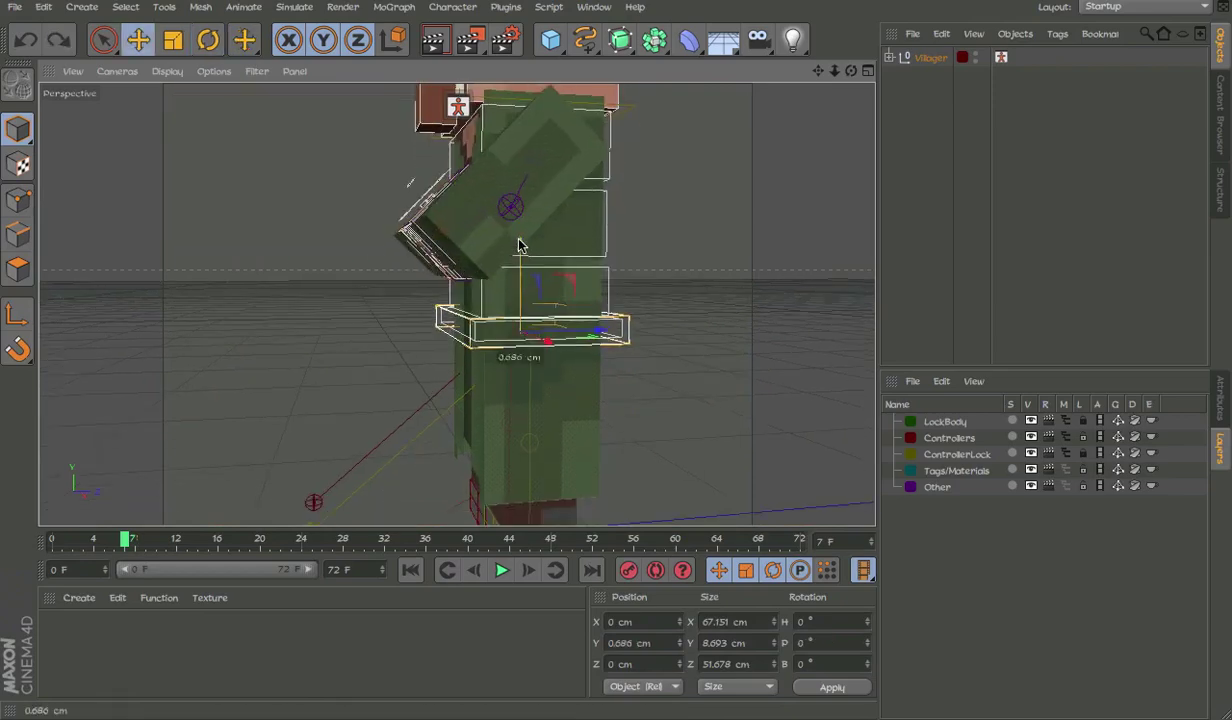
pyautogui.moveTo(518, 245)
pyautogui.mouseDown()
pyautogui.moveTo(518, 314)
pyautogui.moveTo(522, 212)
pyautogui.moveTo(524, 227)
pyautogui.mouseUp()
pyautogui.press('super+z')
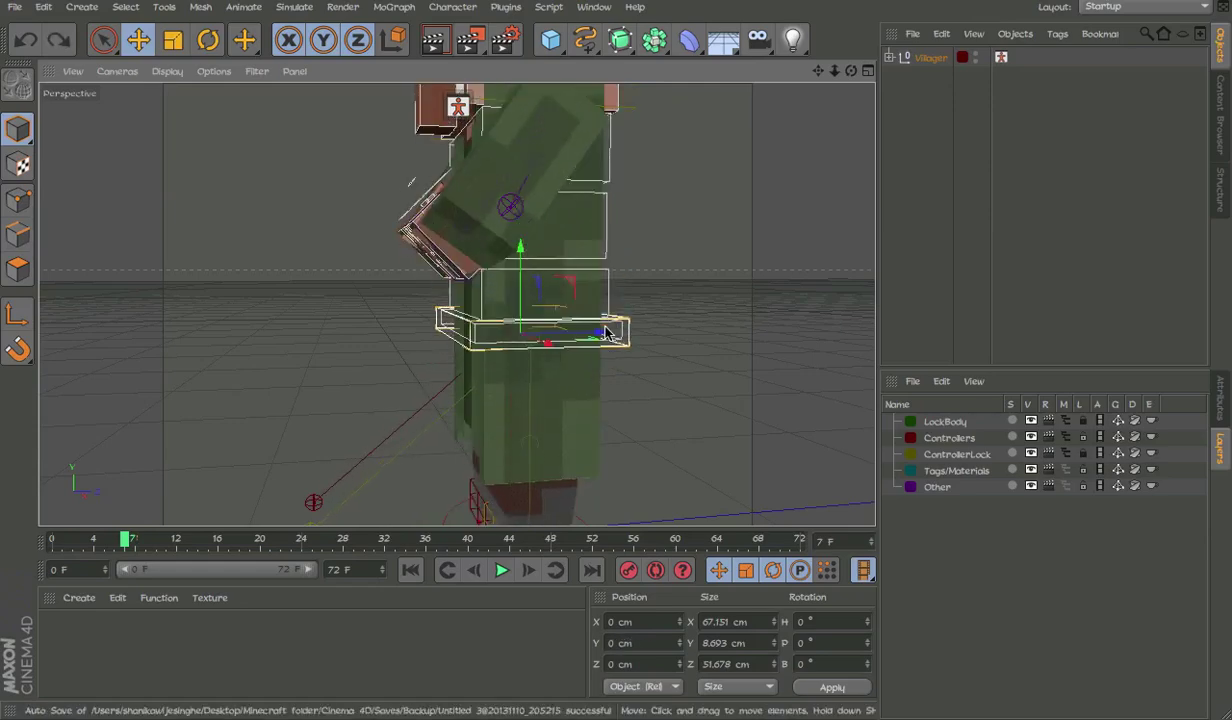
# Step: Select the left hand controller on the folded arms and try moving it, undoing each move
pyautogui.keyDown('alt'); pyautogui.moveTo(571, 281); pyautogui.dragTo(646, 344, button='middle'); pyautogui.keyUp('alt')
pyautogui.keyDown('alt'); pyautogui.moveTo(646, 344); pyautogui.dragTo(598, 285); pyautogui.keyUp('alt')
pyautogui.scroll(4, 599, 285)
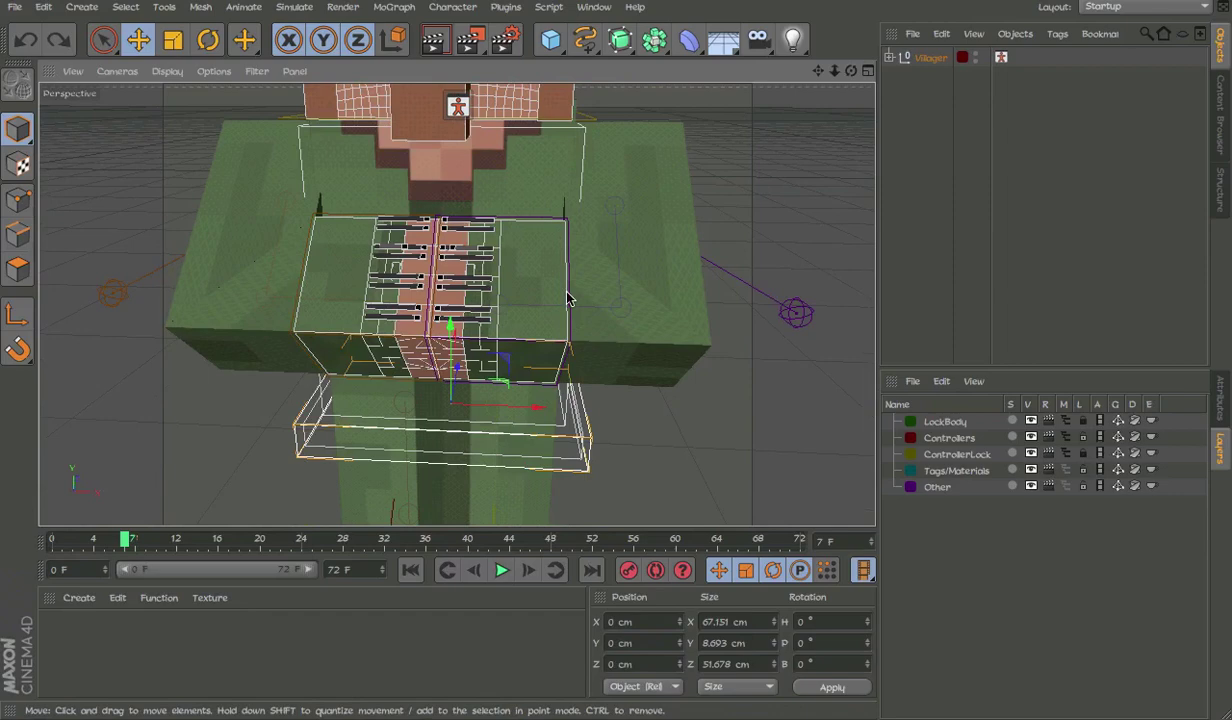
pyautogui.click(568, 296)
pyautogui.click(571, 300)
pyautogui.keyDown('alt'); pyautogui.moveTo(611, 318); pyautogui.dragTo(686, 327, button='middle'); pyautogui.keyUp('alt')
pyautogui.moveTo(697, 317); pyautogui.dragTo(735, 348)
pyautogui.press('super+z')
pyautogui.keyDown('alt'); pyautogui.moveTo(678, 325); pyautogui.dragTo(623, 269, button='middle'); pyautogui.keyUp('alt')
pyautogui.moveTo(672, 272); pyautogui.dragTo(619, 348)
pyautogui.press('super+z')
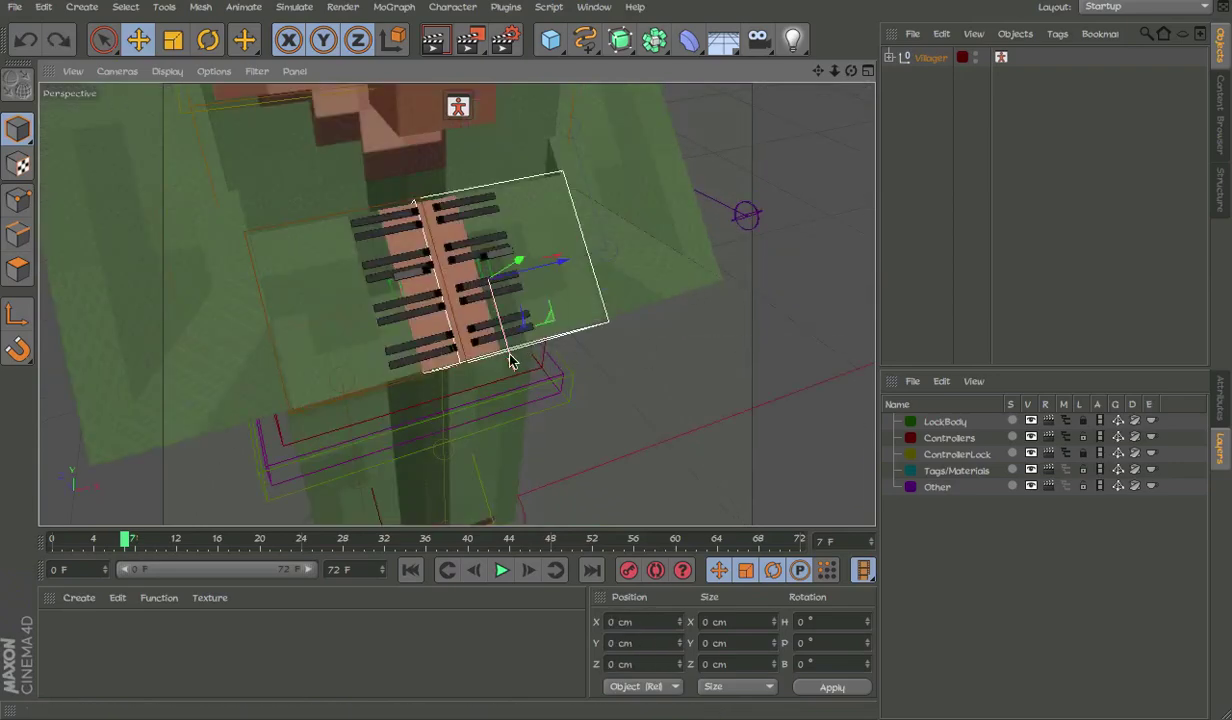
# Step: Move the left hand controller away from the other hand to X 21.602, Y 4.693, Z 13.558 cm and select its finger controllers
pyautogui.keyDown('alt'); pyautogui.moveTo(509, 360); pyautogui.dragTo(618, 320); pyautogui.keyUp('alt')
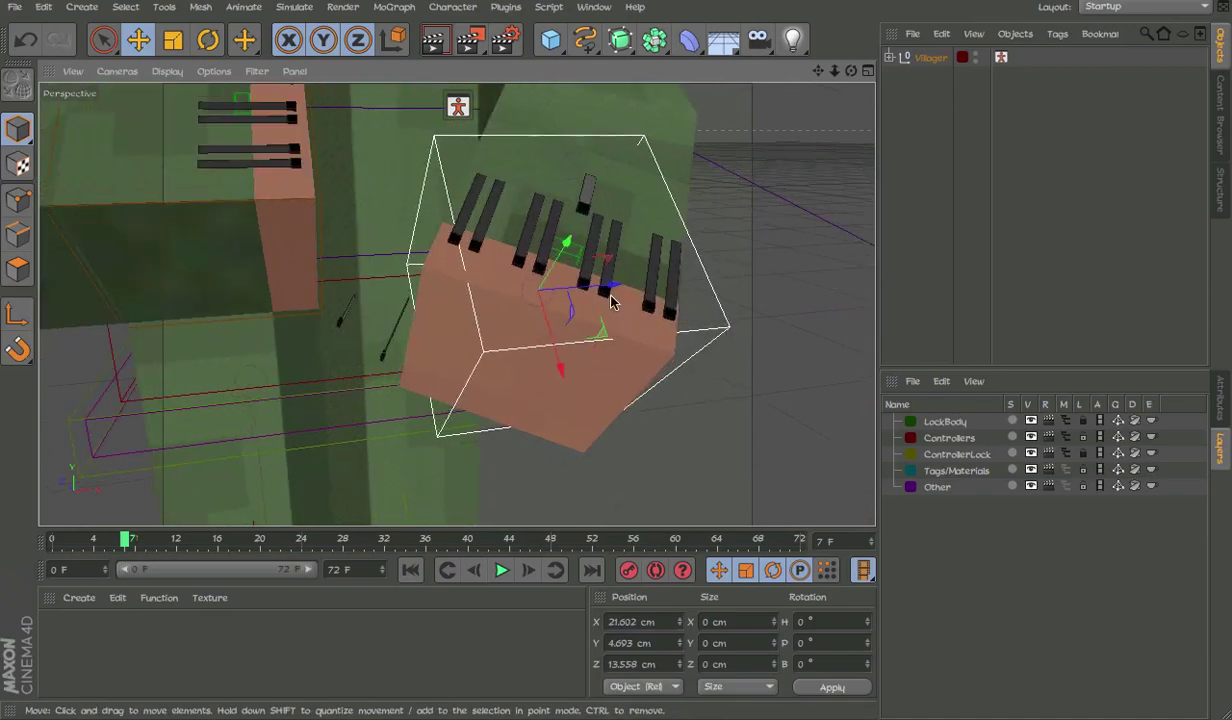
pyautogui.click(602, 294)
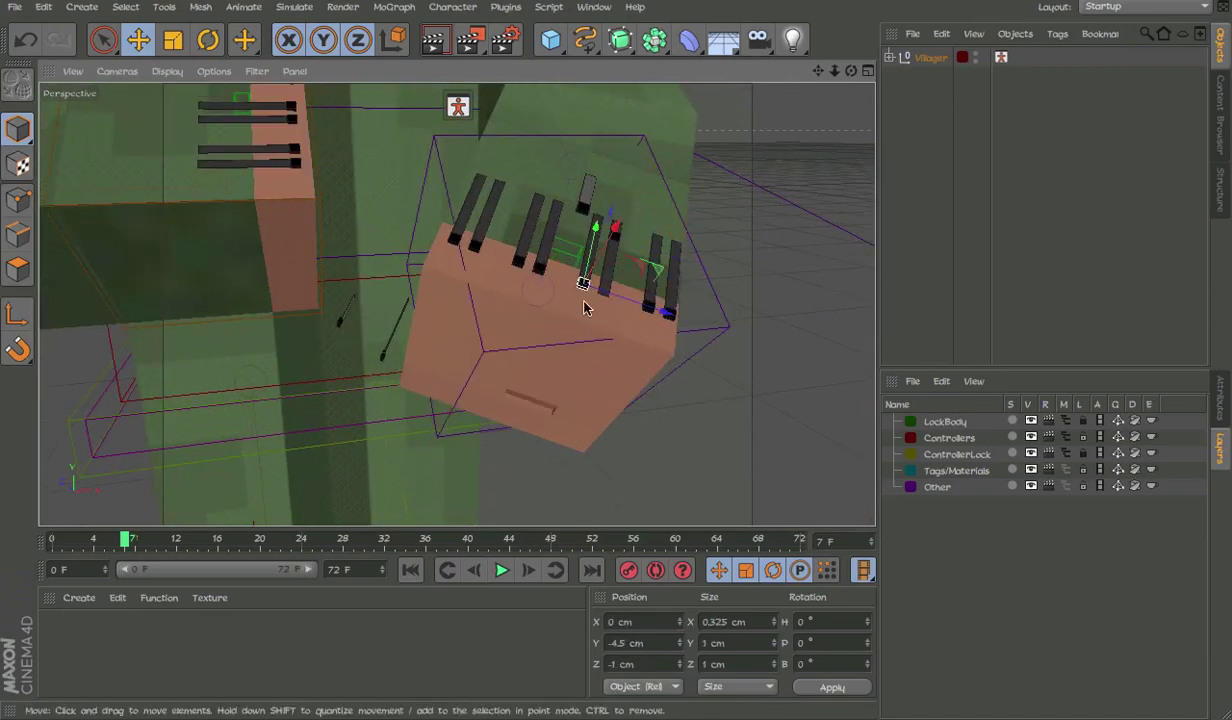
pyautogui.moveTo(585, 307); pyautogui.dragTo(663, 192)
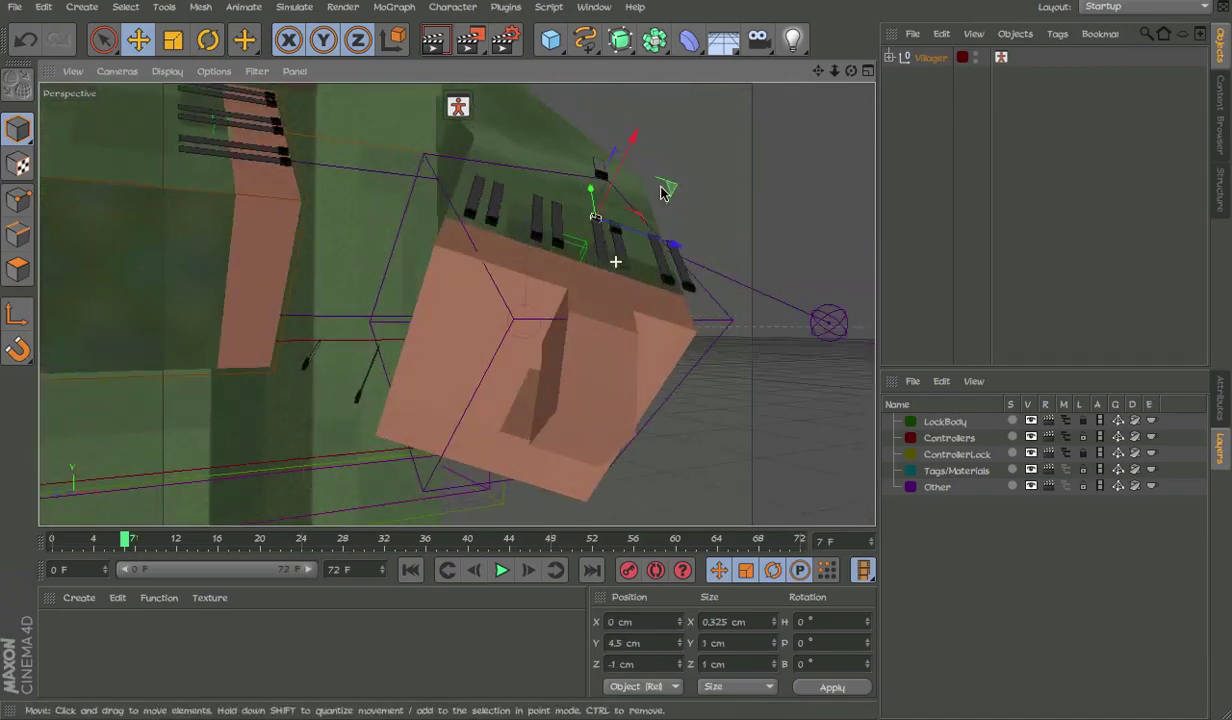
# Step: Try moving a finger controller on the villager's left hand and undo the change
pyautogui.click(537, 240)
pyautogui.moveTo(537, 240); pyautogui.dragTo(541, 217)
pyautogui.keyDown('alt'); pyautogui.moveTo(541, 217); pyautogui.dragTo(533, 275); pyautogui.keyUp('alt')
pyautogui.click(550, 245)
pyautogui.hotkey('ctrl', 'z')
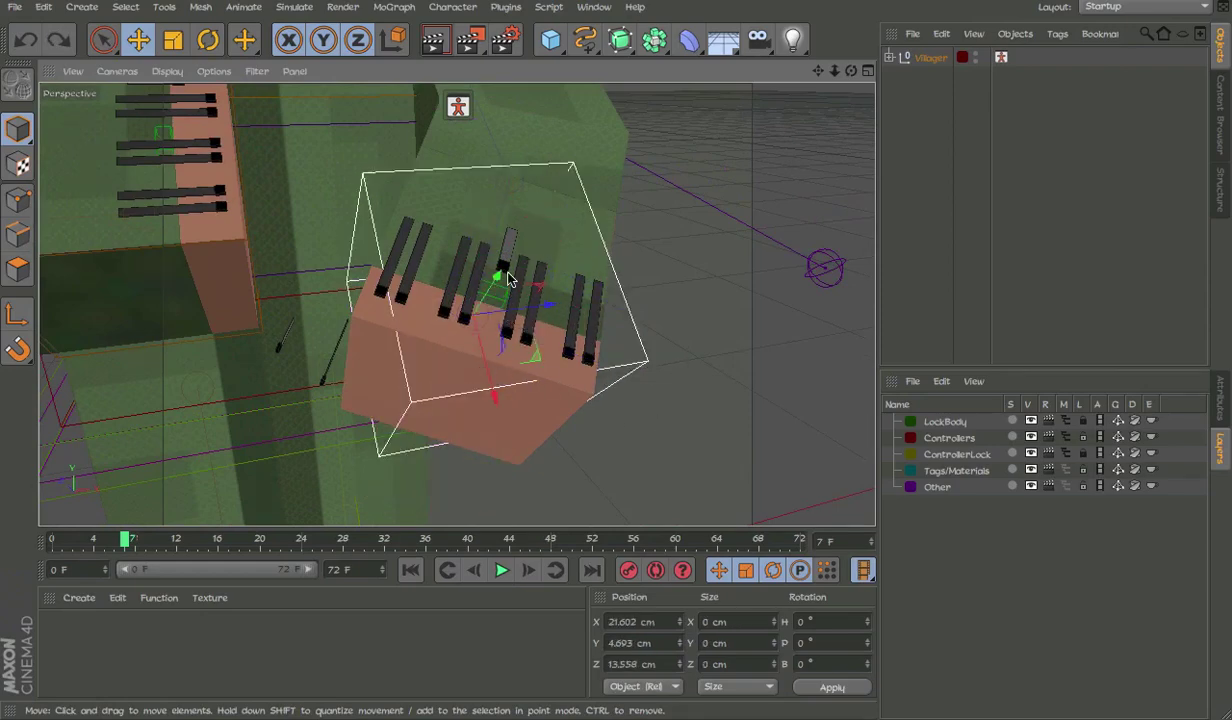
# Step: Try further moves of the separated left hand controller and undo them
pyautogui.keyDown('alt'); pyautogui.moveTo(548, 226); pyautogui.dragTo(594, 124); pyautogui.keyUp('alt')
pyautogui.keyDown('alt'); pyautogui.moveTo(465, 371); pyautogui.dragTo(297, 277); pyautogui.keyUp('alt')
pyautogui.moveTo(704, 148); pyautogui.dragTo(622, 213)
pyautogui.moveTo(466, 385); pyautogui.dragTo(335, 425)
pyautogui.keyDown('alt'); pyautogui.moveTo(443, 364); pyautogui.dragTo(679, 380); pyautogui.keyUp('alt')
pyautogui.hotkey('ctrl', 'z')
pyautogui.hotkey('ctrl', 'z')
pyautogui.hotkey('ctrl', 'z')
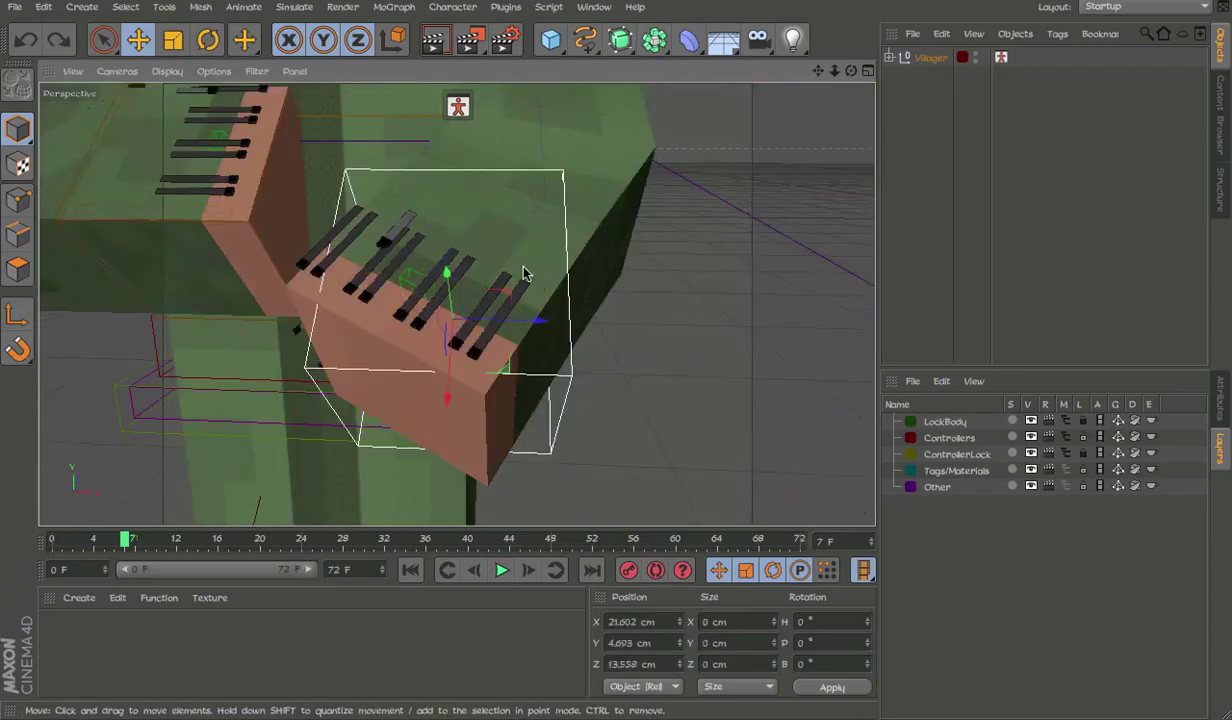
# Step: Undo the left hand controller moves that separated the villager's hands and clear the selection
pyautogui.hotkey('ctrl', 'z')
pyautogui.hotkey('ctrl', 'z')
pyautogui.keyDown('alt'); pyautogui.moveTo(459, 247); pyautogui.dragTo(641, 377); pyautogui.keyUp('alt')
pyautogui.moveTo(636, 333); pyautogui.dragTo(385, 263)
pyautogui.hotkey('ctrl', 'z')
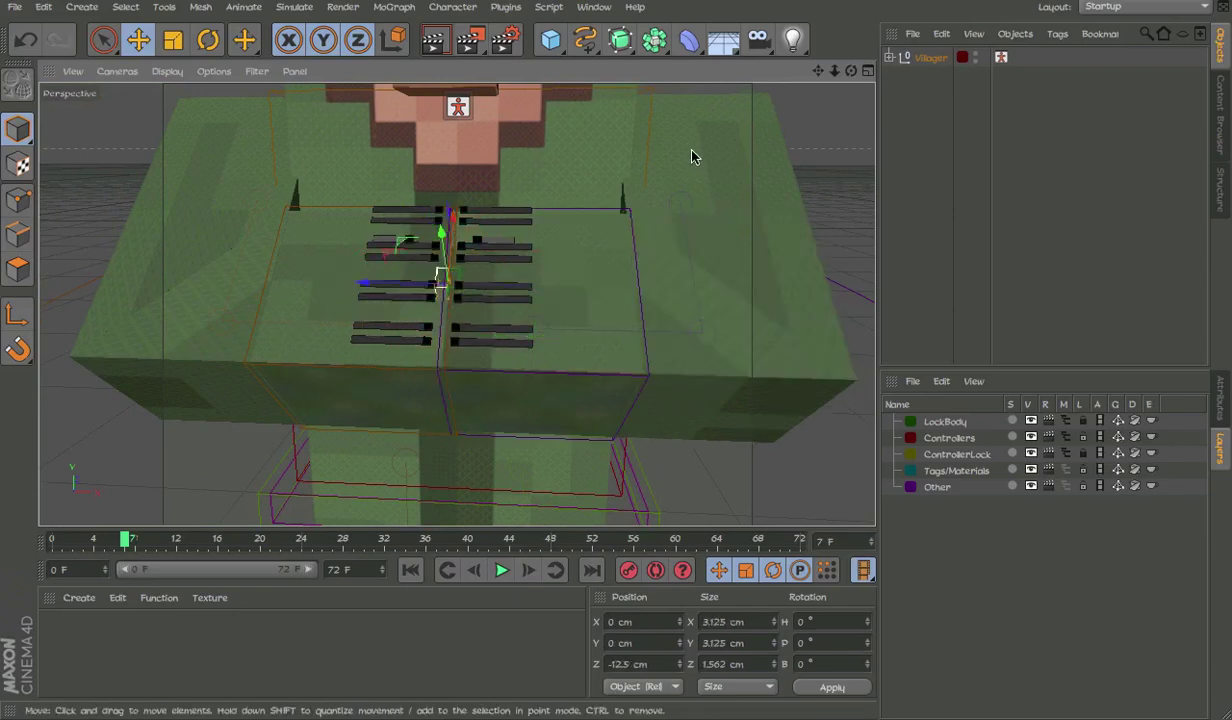
pyautogui.keyDown('alt'); pyautogui.moveTo(690, 150); pyautogui.dragTo(306, 142); pyautogui.keyUp('alt')
pyautogui.keyDown('alt'); pyautogui.moveTo(592, 227); pyautogui.dragTo(722, 345); pyautogui.keyUp('alt')
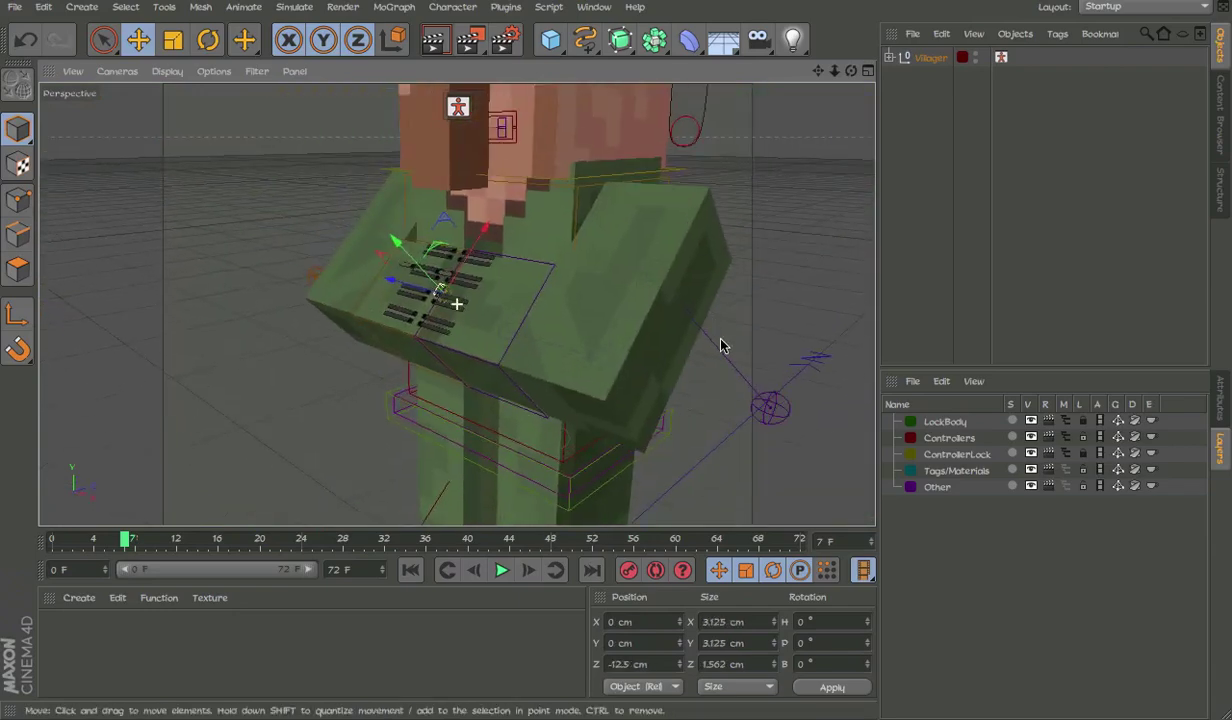
pyautogui.click(751, 338)
pyautogui.keyDown('alt'); pyautogui.moveTo(590, 303); pyautogui.dragTo(620, 326, button='middle'); pyautogui.keyUp('alt')
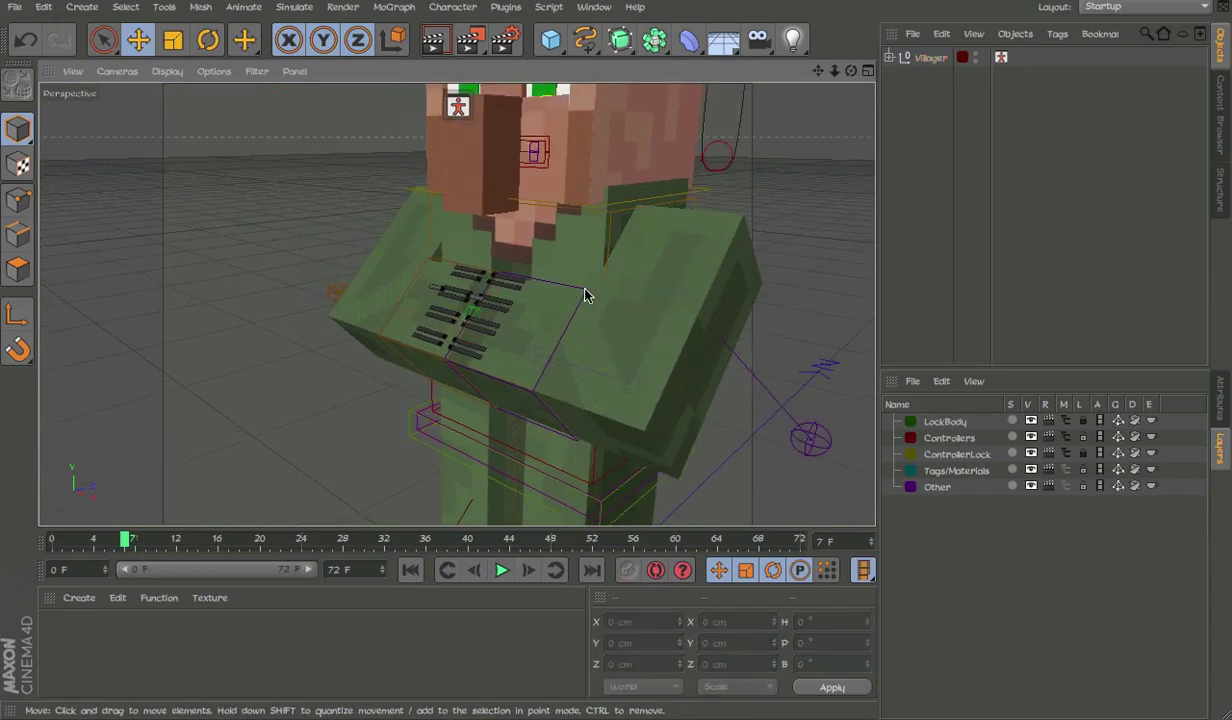
# Step: Select both hand controllers on the folded arms, try moving them together and undo the move
pyautogui.click(585, 294)
pyautogui.hotkey('ctrl', 'z')
pyautogui.moveTo(603, 345); pyautogui.dragTo(301, 294)
pyautogui.keyDown('shift'); pyautogui.click(455, 265); pyautogui.keyUp('shift')
pyautogui.keyDown('alt'); pyautogui.moveTo(578, 364); pyautogui.dragTo(574, 231, button='middle'); pyautogui.keyUp('alt')
pyautogui.scroll(-1, 581, 251)
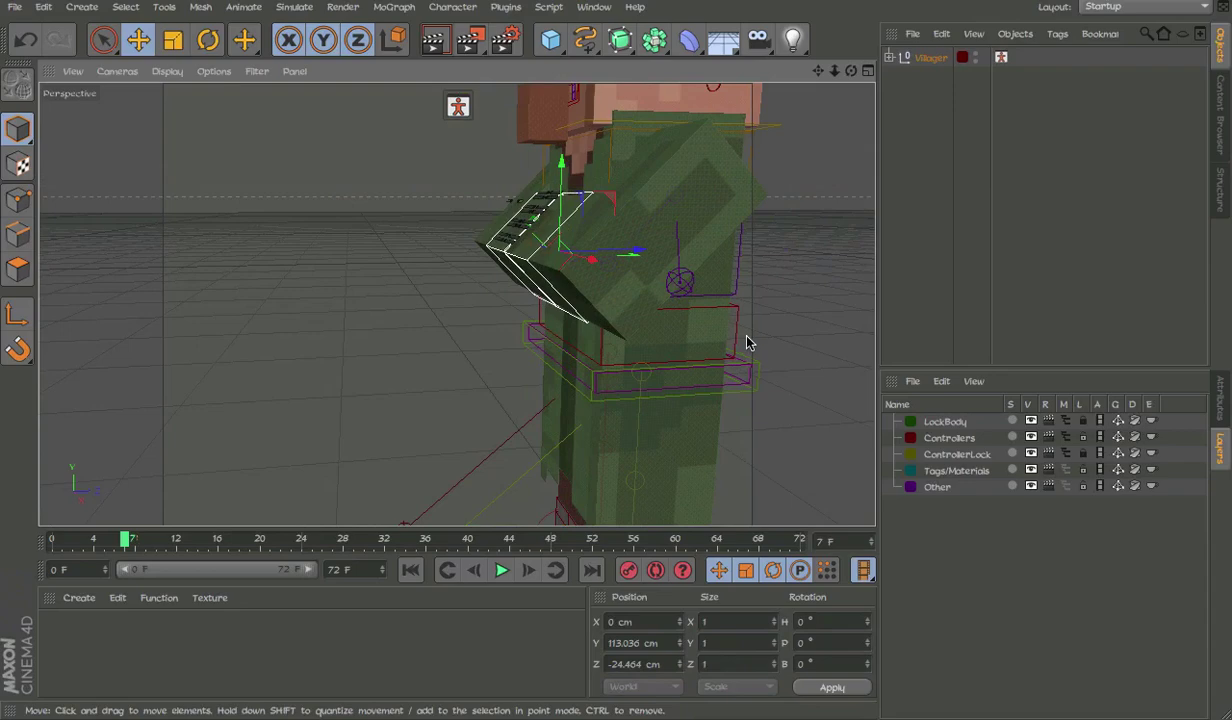
pyautogui.moveTo(757, 369); pyautogui.dragTo(633, 322)
pyautogui.hotkey('ctrl', 'z')
# Step: Bring up the layer list and expand the Villager hierarchy and its Goals/Poles group
pyautogui.keyDown('alt'); pyautogui.moveTo(629, 250); pyautogui.dragTo(883, 184); pyautogui.keyUp('alt')
pyautogui.click(885, 183)
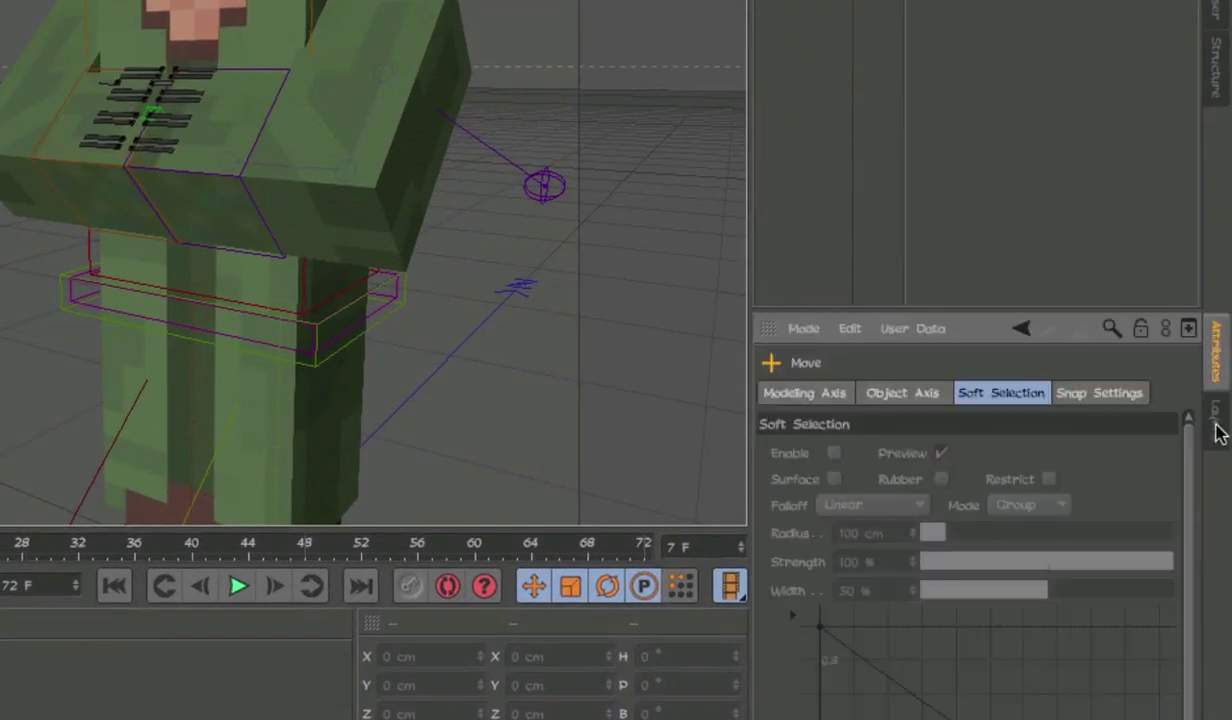
pyautogui.click(1217, 422)
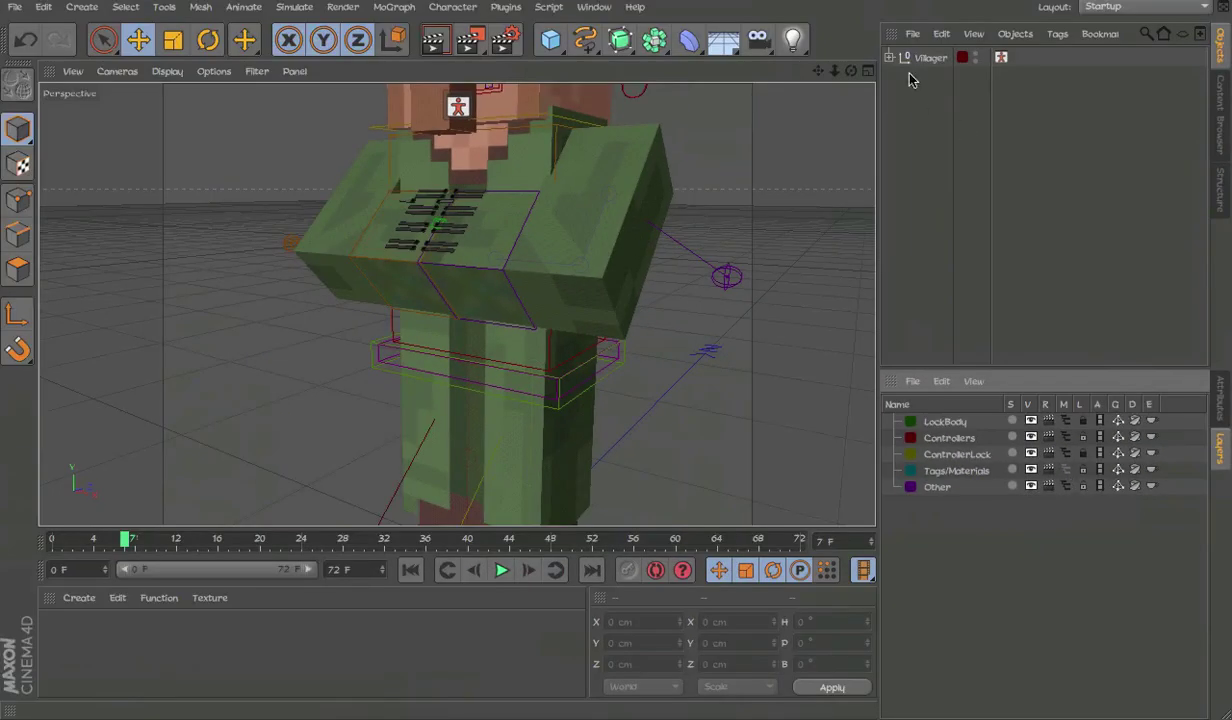
pyautogui.click(928, 57)
pyautogui.click(889, 57)
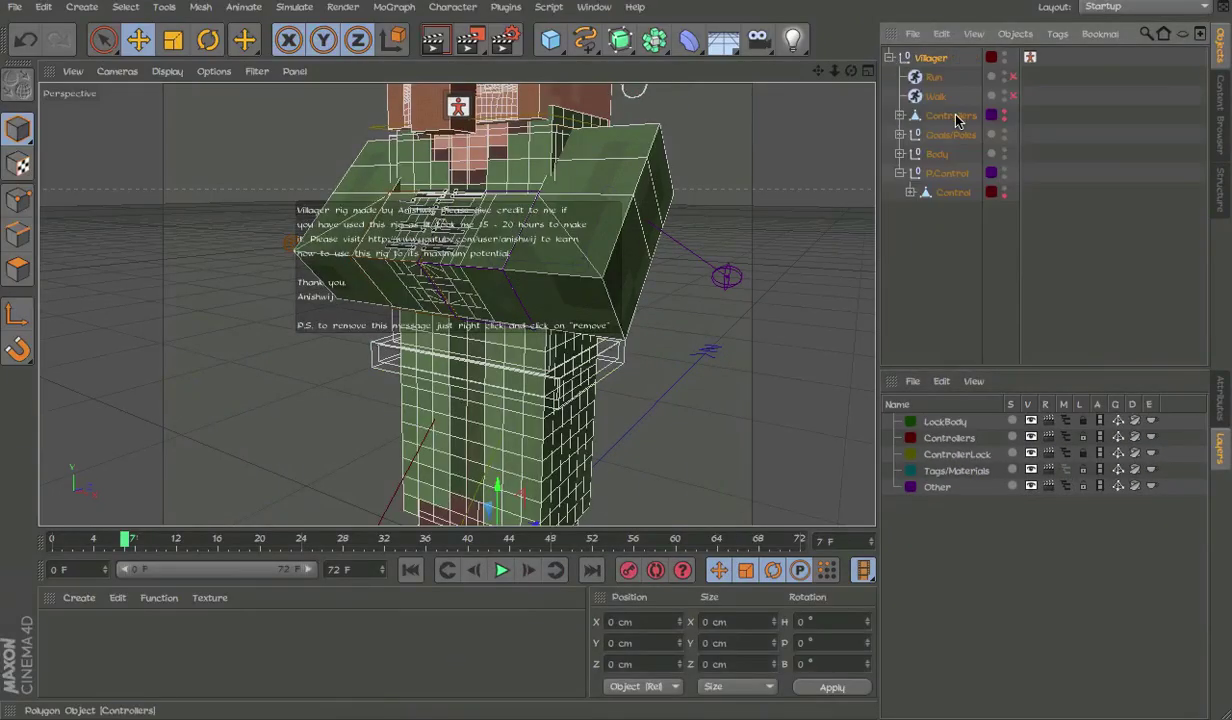
pyautogui.click(920, 116)
pyautogui.click(900, 134)
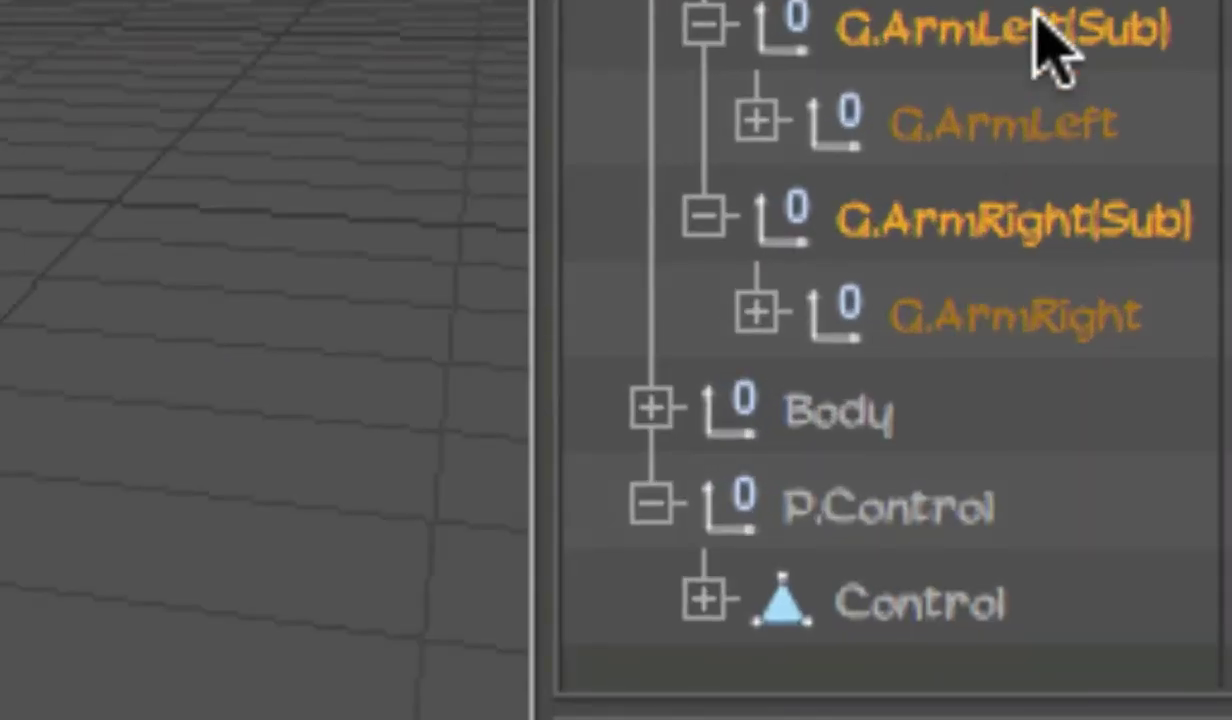
# Step: Try nesting G.ArmLeft(Sub) and G.ArmRight(Sub) under the Control object in P.Control and undo it
pyautogui.moveTo(1045, 45); pyautogui.dragTo(915, 635)
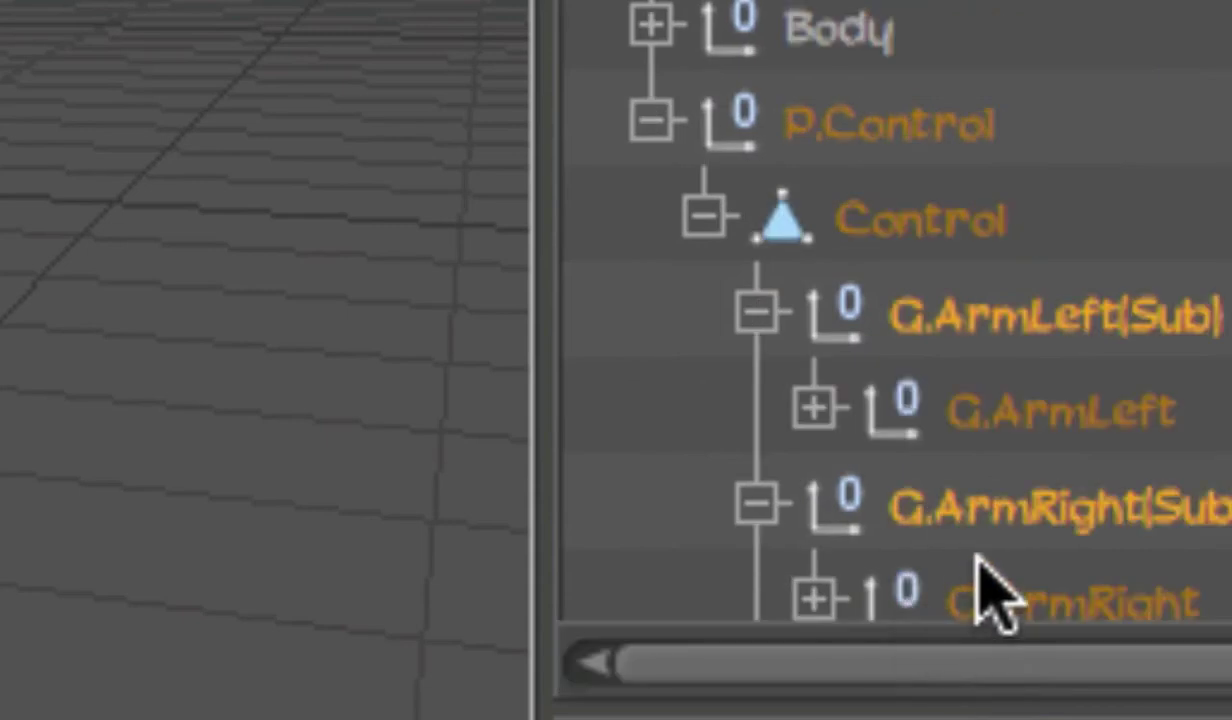
pyautogui.click(1008, 472)
pyautogui.click(1010, 300)
pyautogui.click(1054, 530)
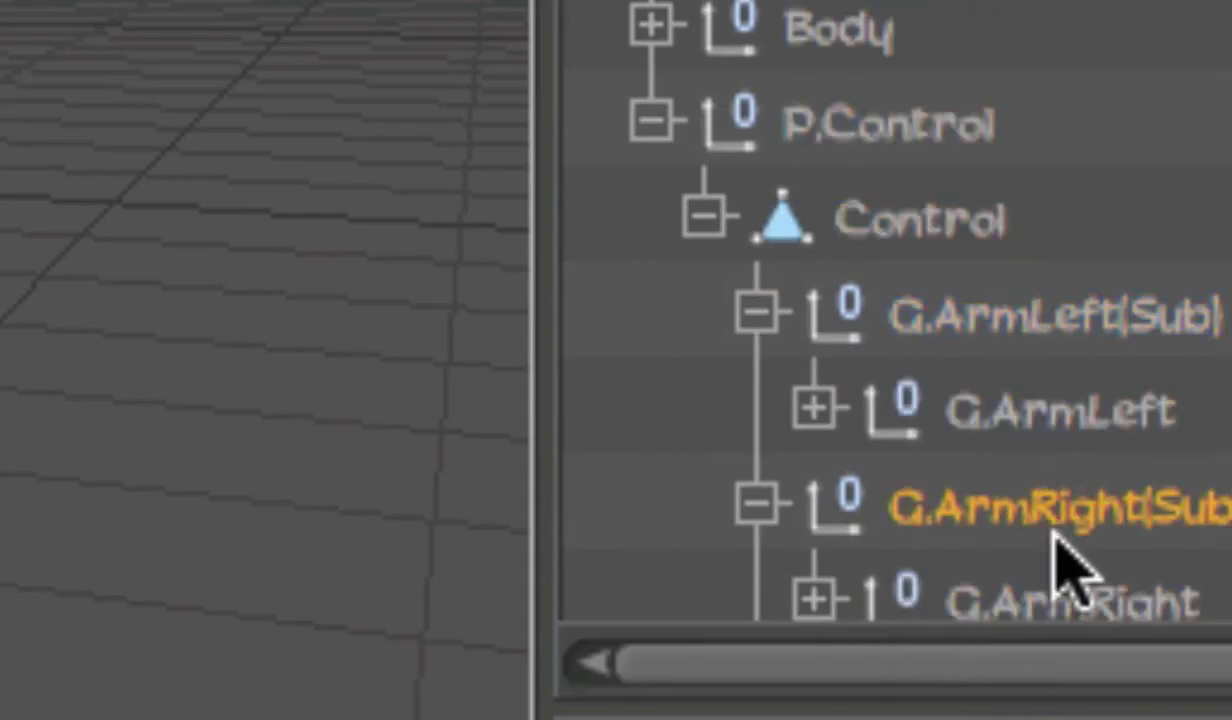
pyautogui.hotkey('ctrl', 'z')
pyautogui.hotkey('ctrl', 'z')
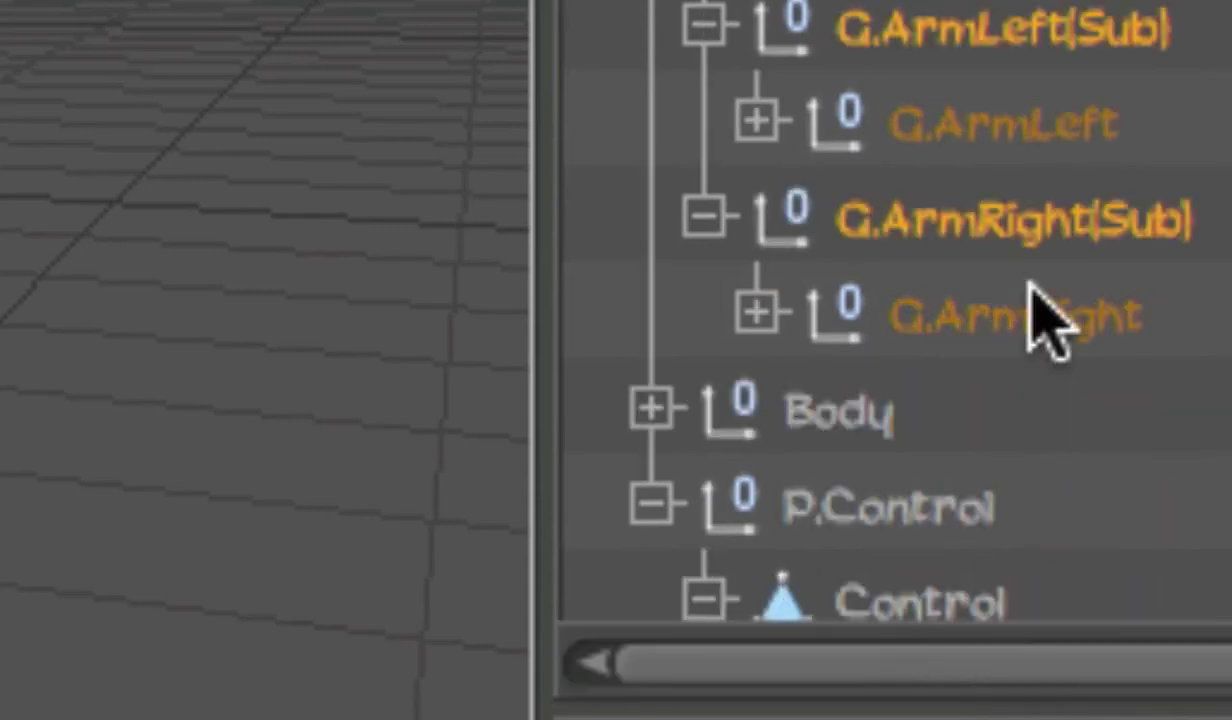
# Step: Hide the Other layer's objects from the object hierarchy list
pyautogui.scroll(-7, 1030, 285)
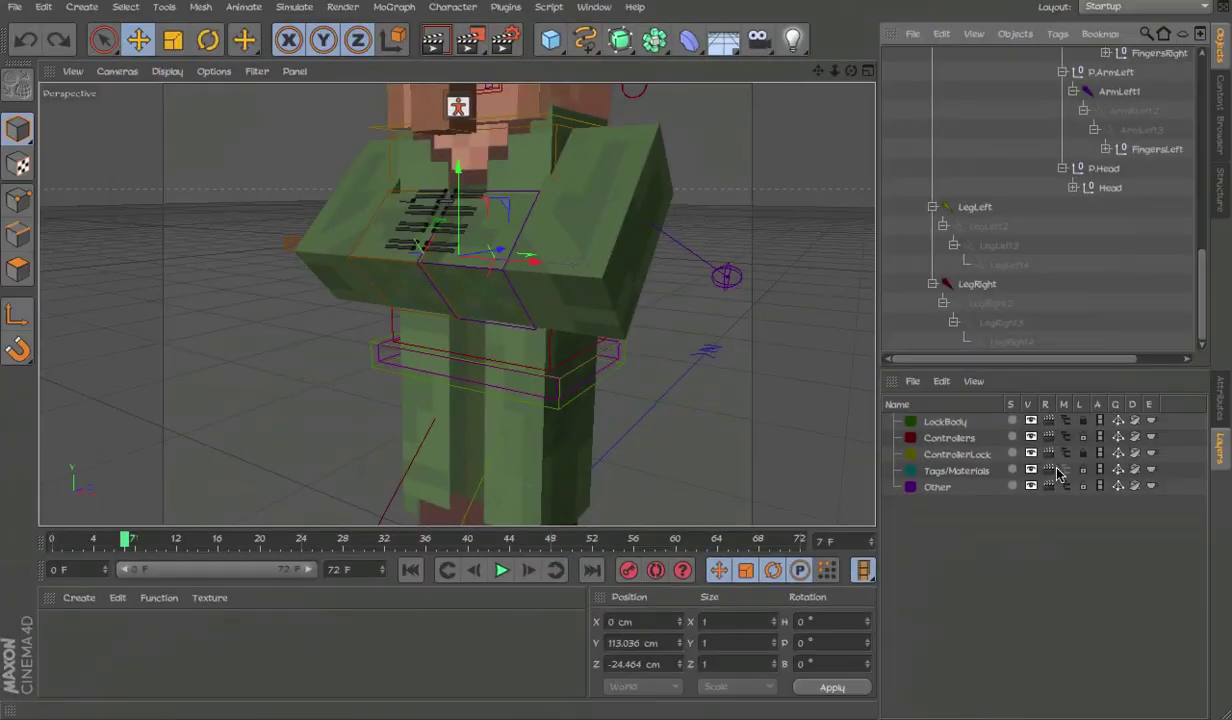
pyautogui.click(1062, 469)
pyautogui.click(1064, 469)
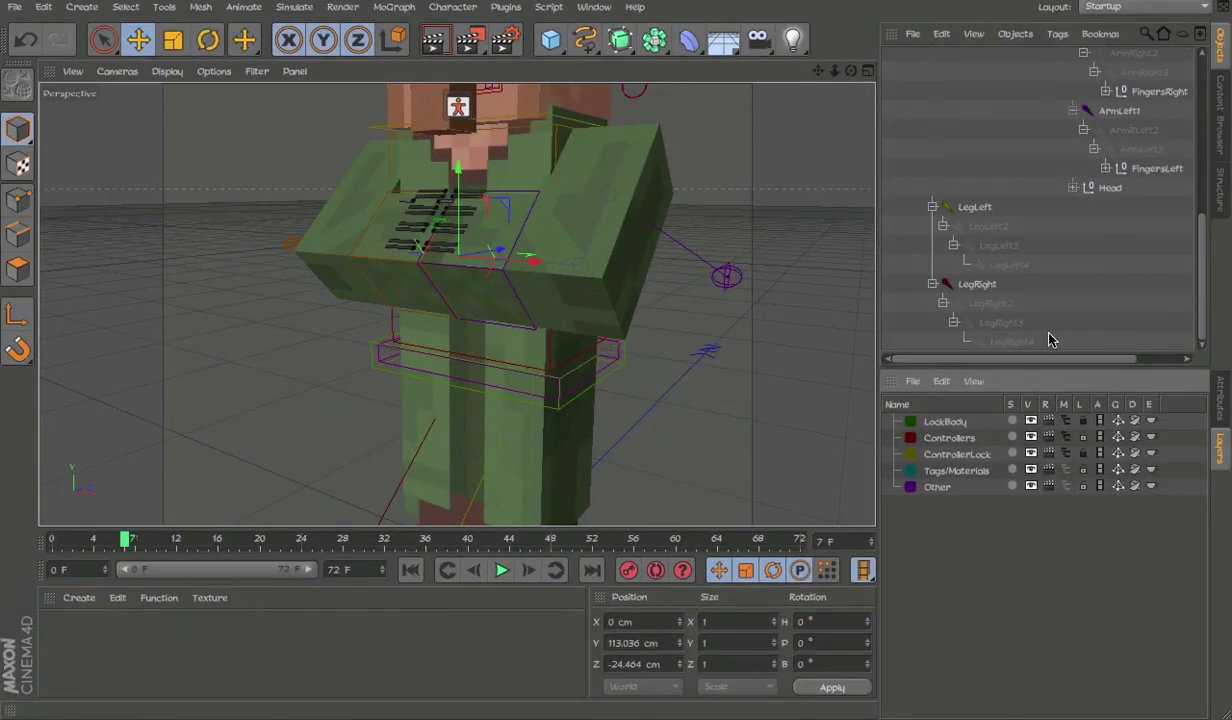
# Step: Collapse the Goals/Poles group and the whole Villager hierarchy, and deselect everything
pyautogui.scroll(8, 1040, 229)
pyautogui.click(917, 231)
pyautogui.click(911, 231)
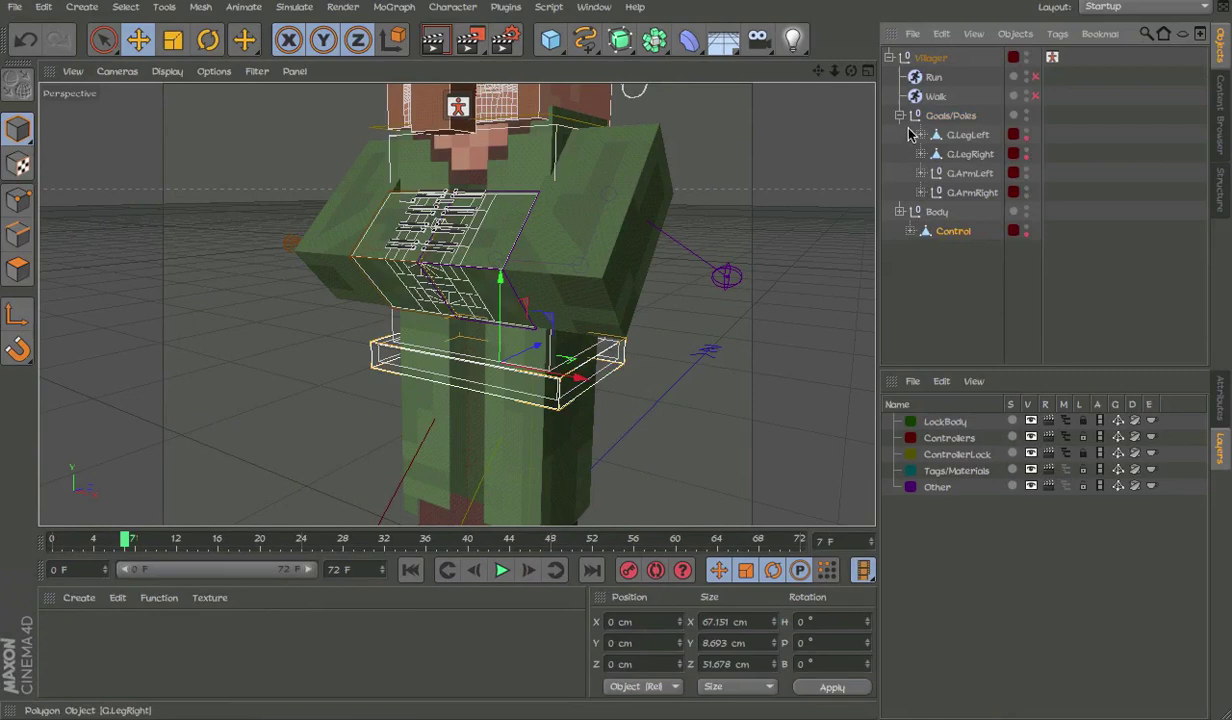
pyautogui.click(899, 110)
pyautogui.click(899, 113)
pyautogui.click(891, 58)
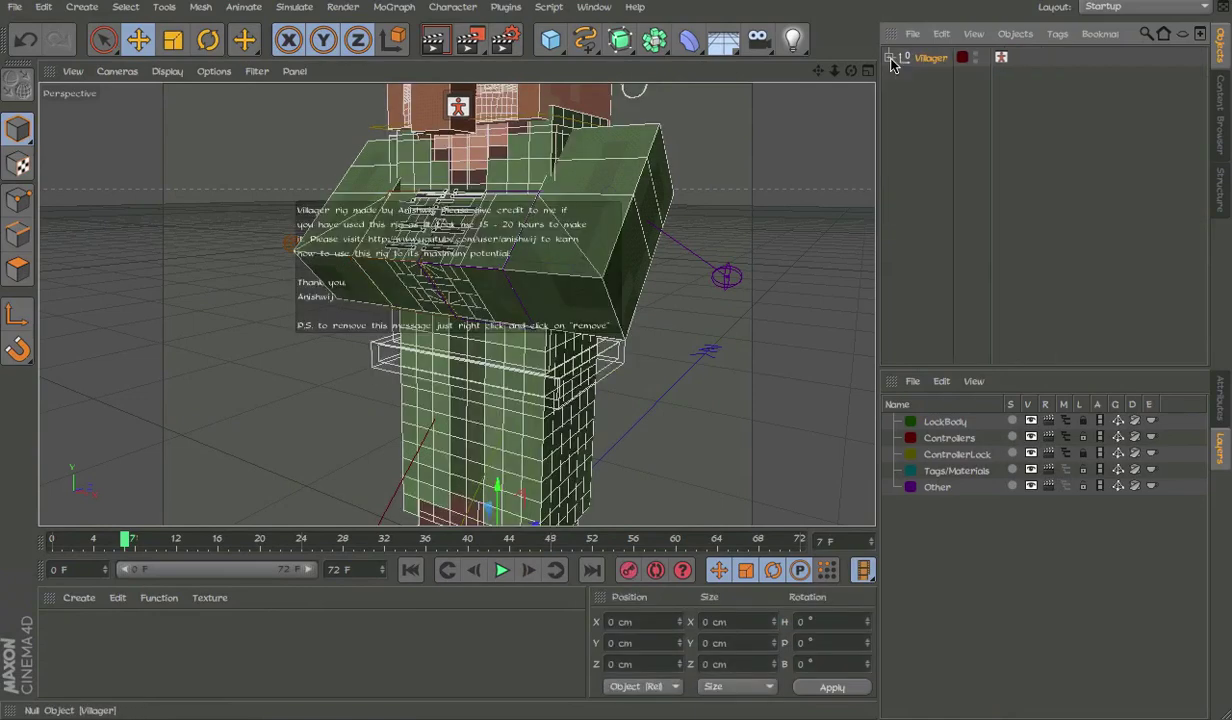
pyautogui.click(926, 142)
pyautogui.scroll(-5, 322, 134)
pyautogui.keyDown('alt'); pyautogui.moveTo(437, 258); pyautogui.dragTo(526, 347, button='middle'); pyautogui.keyUp('alt')
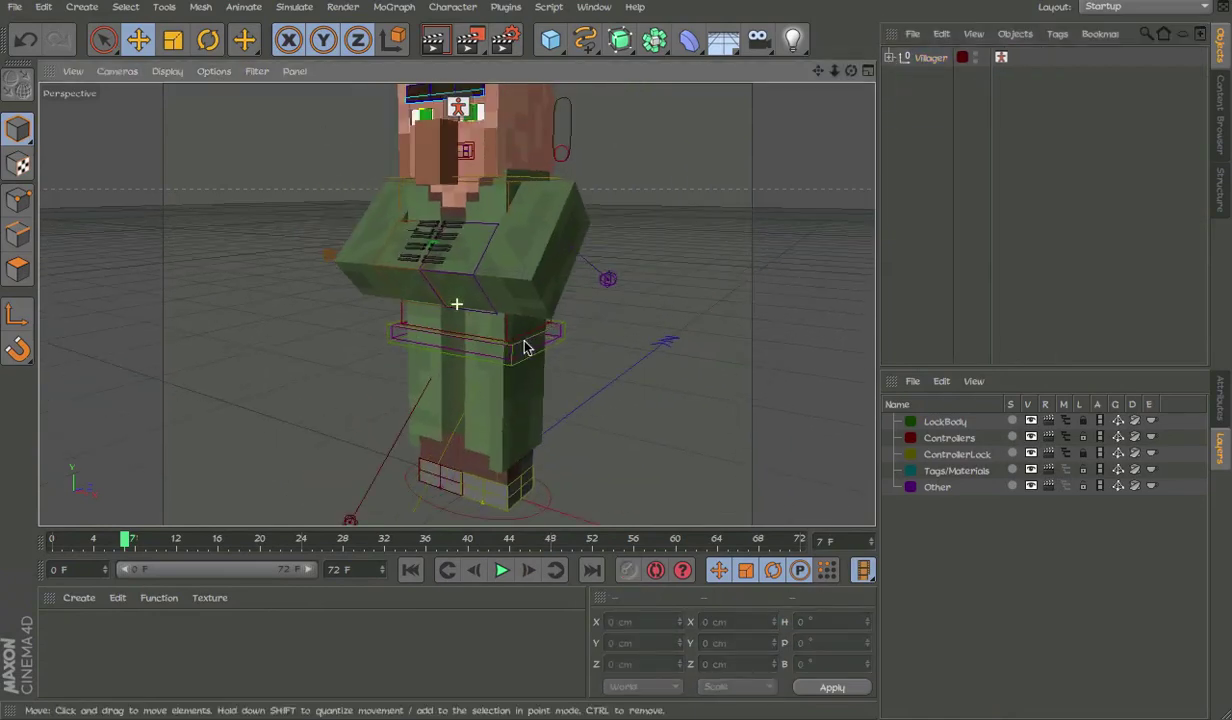
# Step: Expand the Villager hierarchy, enable the Run motion and play the animation up to frame 15
pyautogui.click(889, 58)
pyautogui.click(1012, 77)
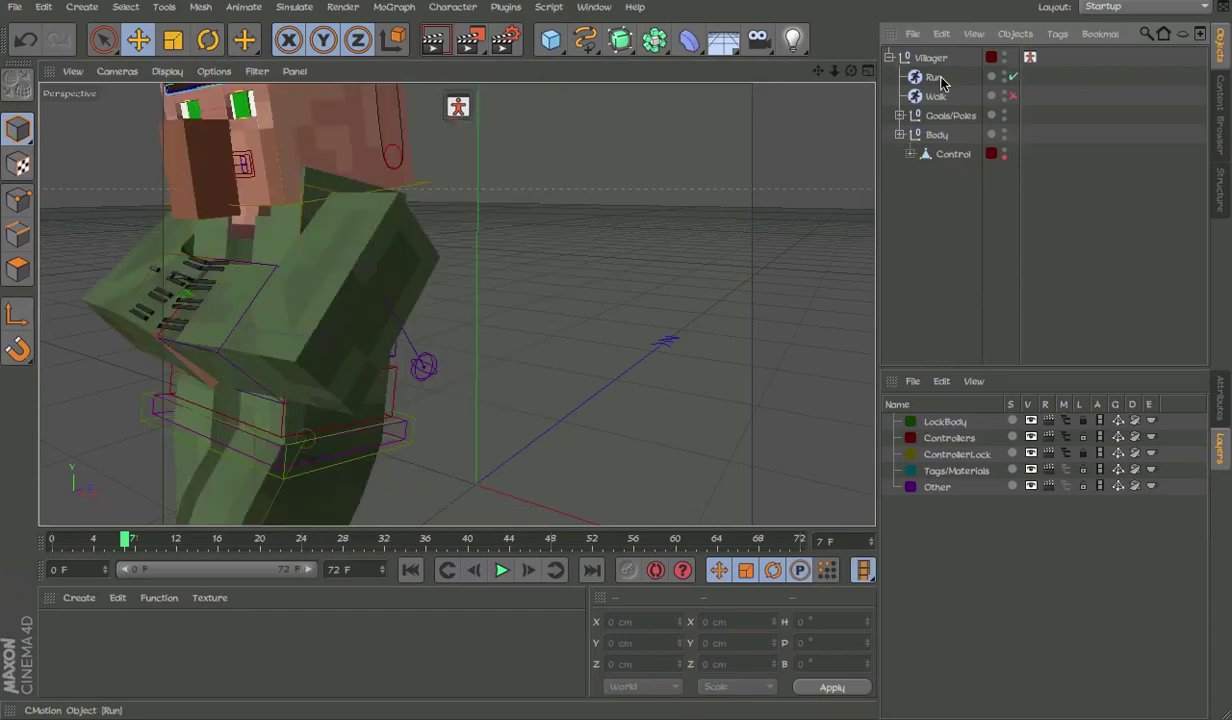
pyautogui.keyDown('alt'); pyautogui.moveTo(560, 200); pyautogui.dragTo(397, 205); pyautogui.keyUp('alt')
pyautogui.scroll(-3, 393, 235)
pyautogui.keyDown('alt'); pyautogui.moveTo(340, 290); pyautogui.dragTo(456, 295, button='middle'); pyautogui.keyUp('alt')
pyautogui.press('F8')
pyautogui.scroll(-4, 442, 312)
pyautogui.press('F8')
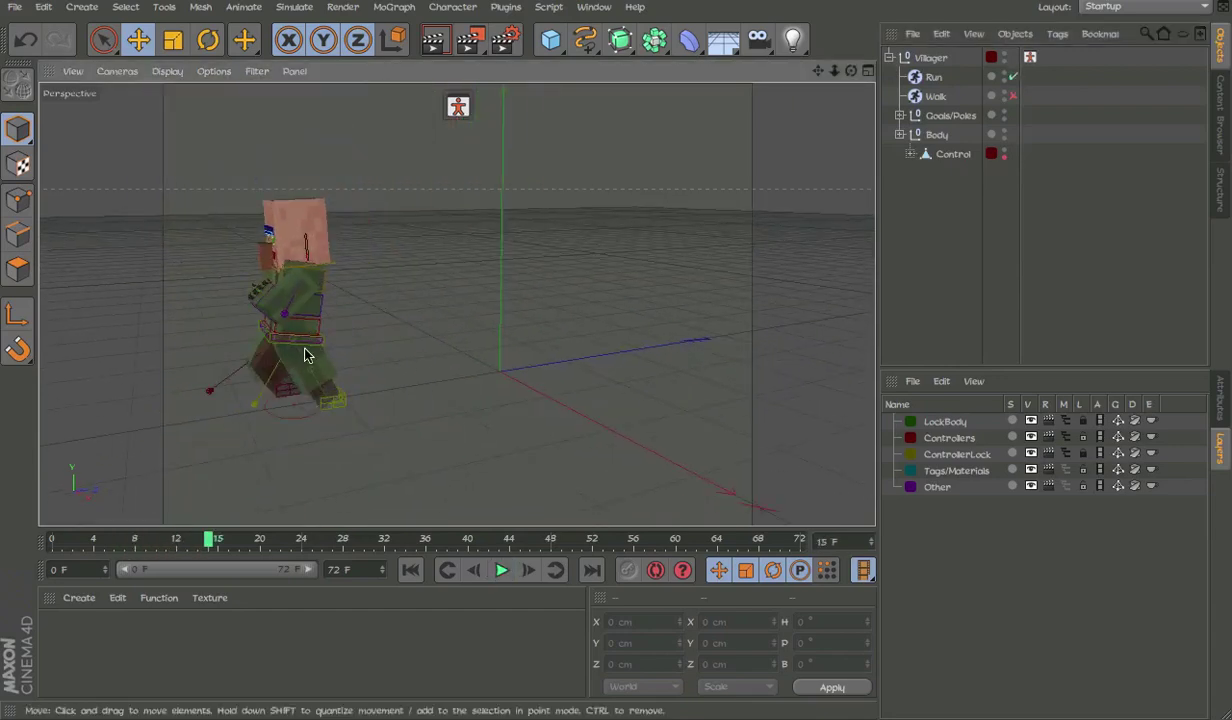
# Step: Try moving the waist controller about 81.8 cm along Z on the running villager and undo it
pyautogui.click(314, 347)
pyautogui.moveTo(352, 347); pyautogui.dragTo(421, 335)
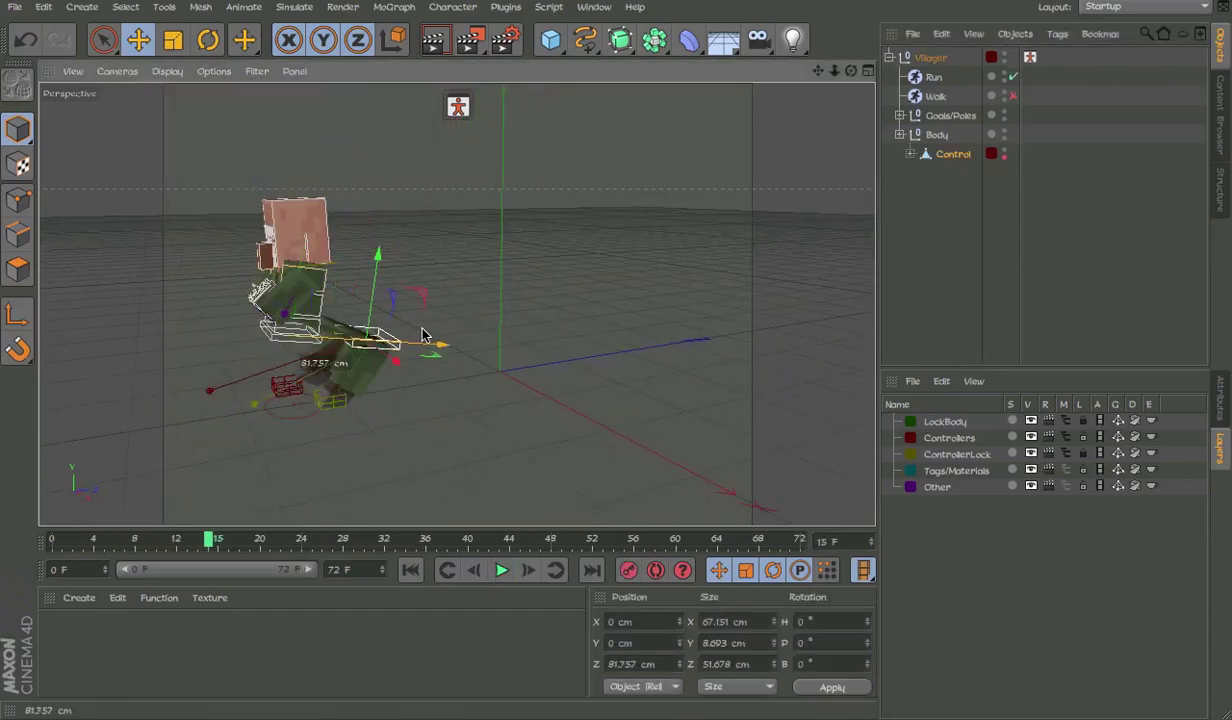
pyautogui.hotkey('ctrl', 'z')
# Step: Try moving a foot controller on the running villager and play the run animation
pyautogui.click(385, 419)
pyautogui.click(342, 405)
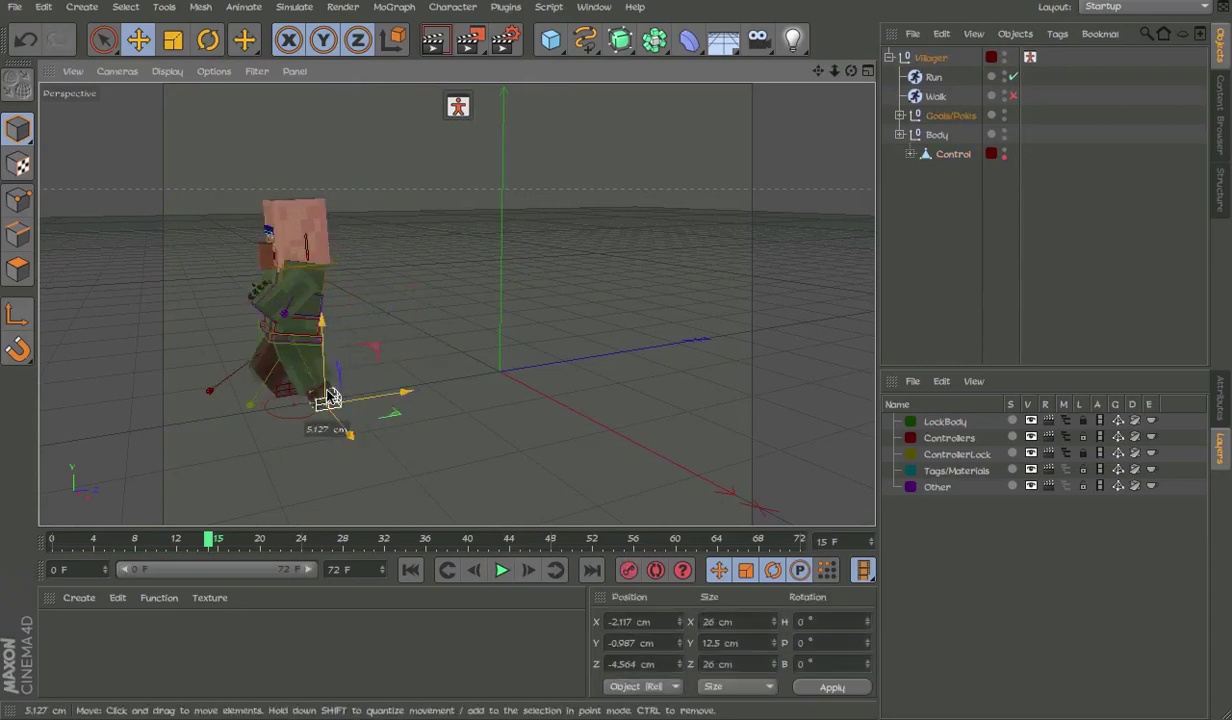
pyautogui.moveTo(327, 391); pyautogui.dragTo(276, 396)
pyautogui.press('F8')
pyautogui.keyDown('alt'); pyautogui.moveTo(320, 391); pyautogui.dragTo(458, 387, button='middle'); pyautogui.keyUp('alt')
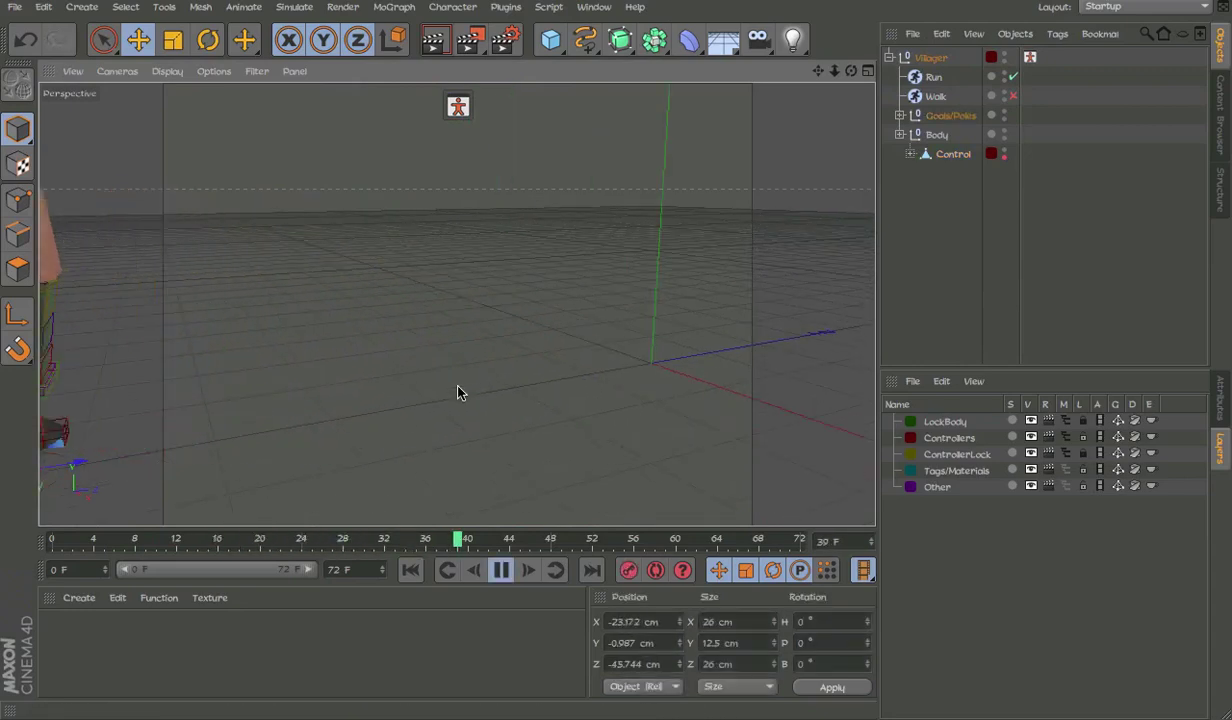
pyautogui.scroll(-1, 458, 393)
pyautogui.keyDown('alt'); pyautogui.moveTo(634, 312); pyautogui.dragTo(750, 238); pyautogui.keyUp('alt')
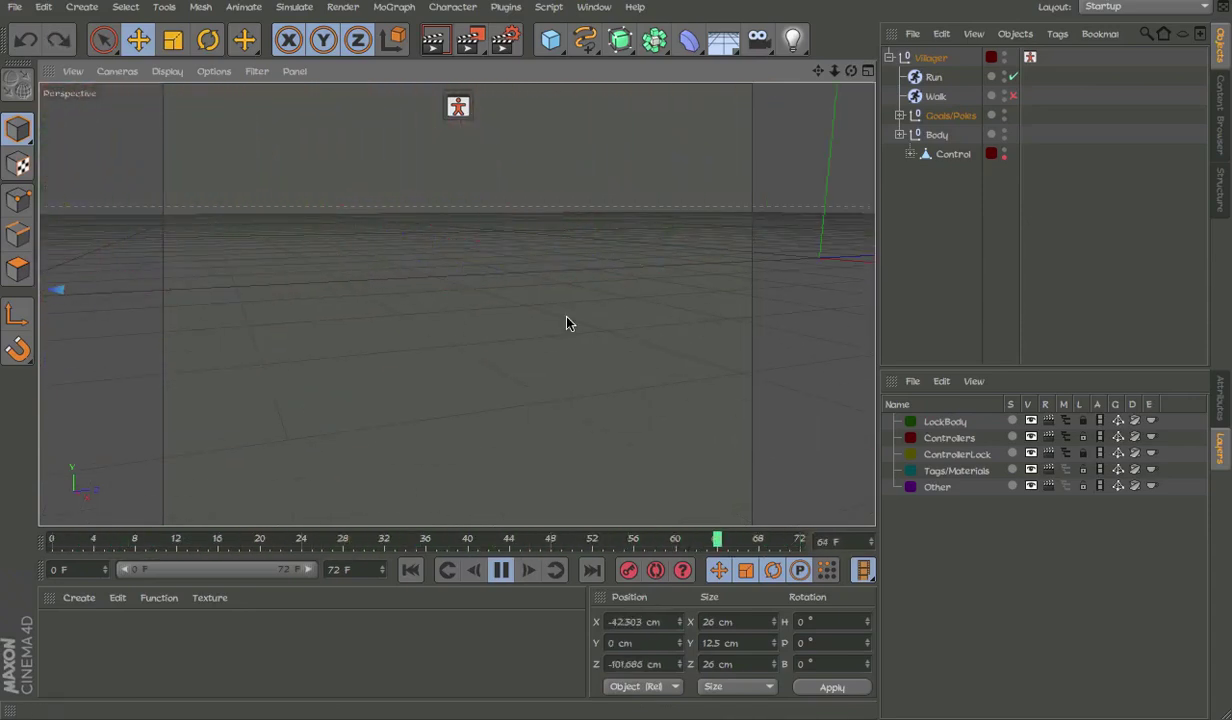
# Step: Stop the playback, return the animation to frame 0 and disable the Run motion
pyautogui.click(1147, 253)
pyautogui.click(772, 228)
pyautogui.keyDown('alt'); pyautogui.moveTo(752, 250); pyautogui.dragTo(636, 262); pyautogui.keyUp('alt')
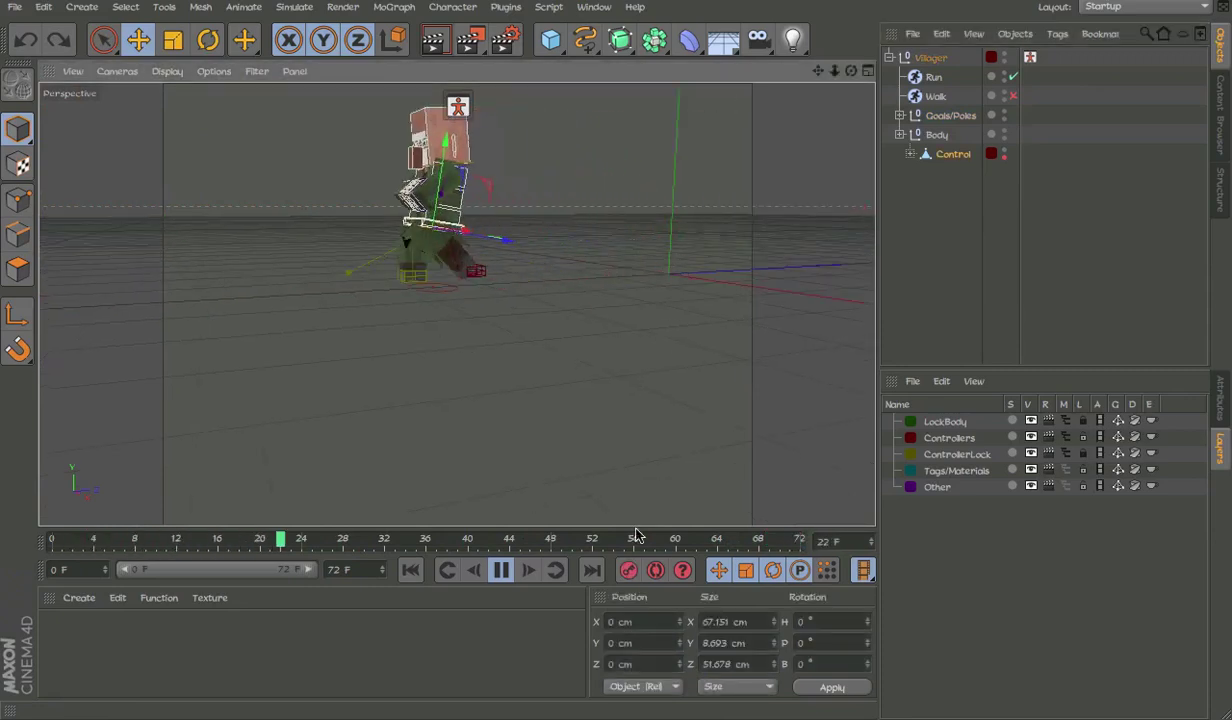
pyautogui.moveTo(415, 541); pyautogui.dragTo(50, 540)
pyautogui.click(125, 540)
pyautogui.keyDown('alt'); pyautogui.moveTo(721, 230); pyautogui.dragTo(602, 270); pyautogui.keyUp('alt')
pyautogui.keyDown('alt'); pyautogui.moveTo(602, 270); pyautogui.dragTo(600, 268, button='right'); pyautogui.keyUp('alt')
pyautogui.keyDown('alt'); pyautogui.moveTo(600, 268); pyautogui.dragTo(722, 230); pyautogui.keyUp('alt')
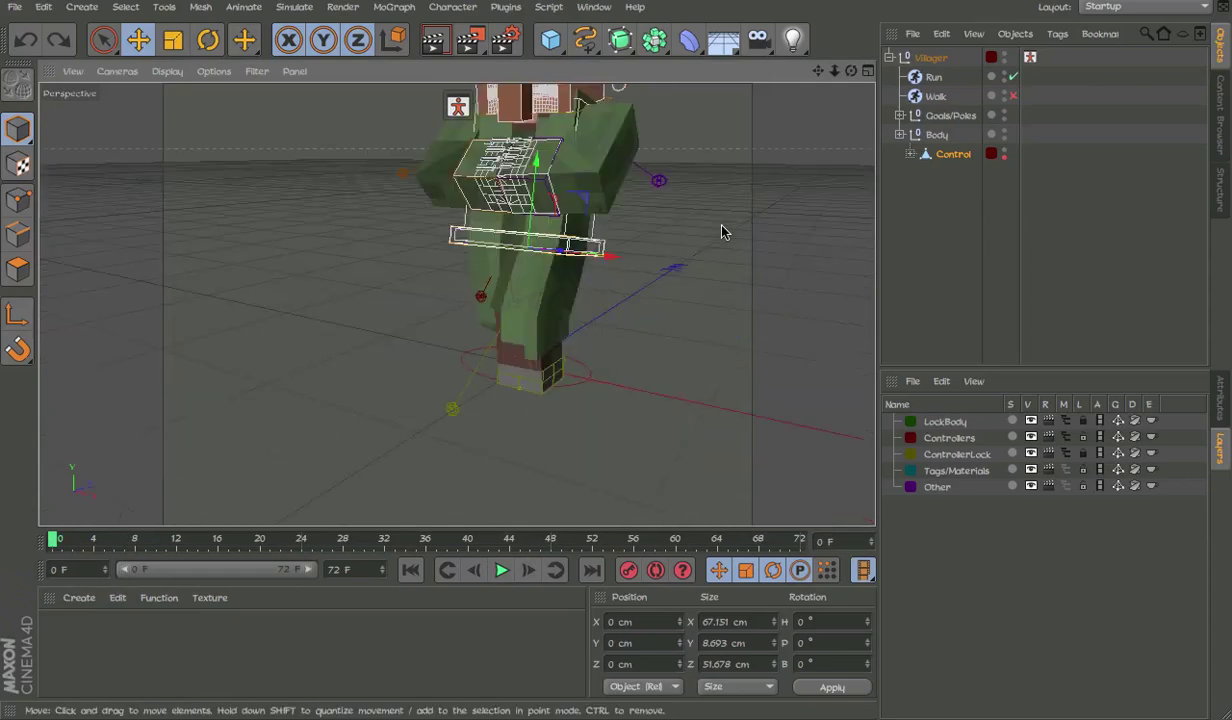
pyautogui.click(1014, 77)
pyautogui.keyDown('alt'); pyautogui.moveTo(812, 197); pyautogui.dragTo(798, 298, button='middle'); pyautogui.keyUp('alt')
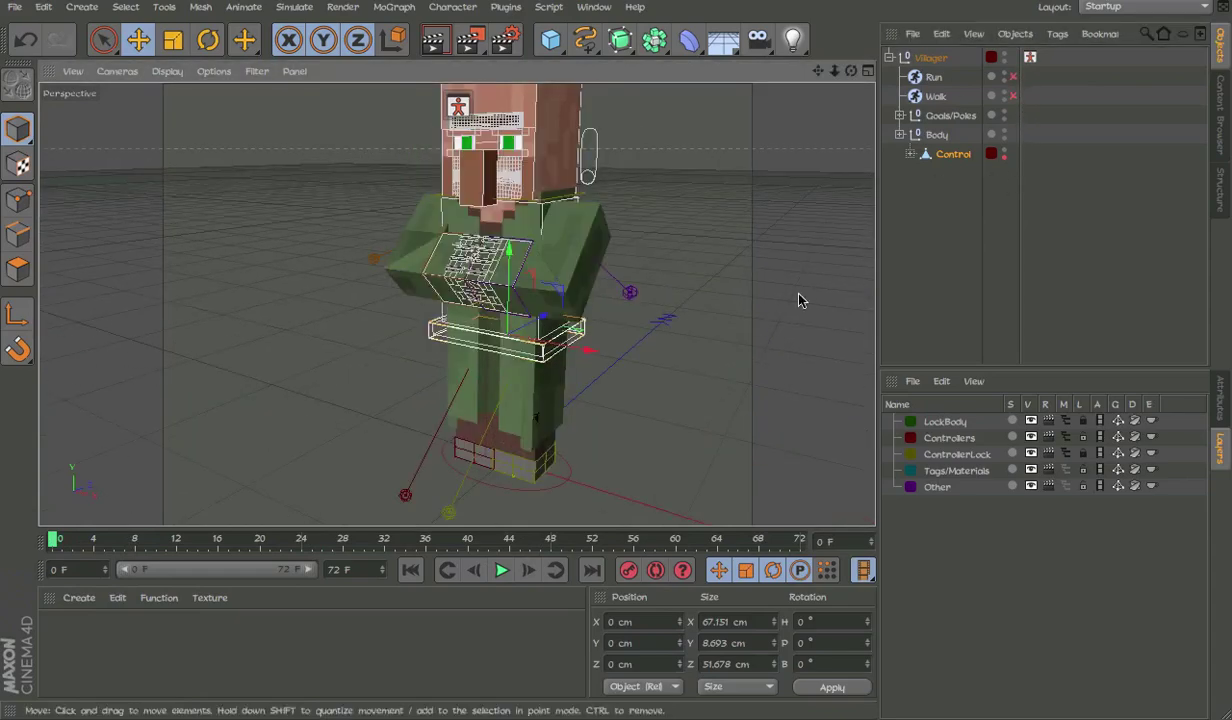
# Step: Select the villager's head controller, try rotating it and undo the rotation
pyautogui.click(757, 241)
pyautogui.keyDown('alt'); pyautogui.moveTo(503, 228); pyautogui.dragTo(610, 173, button='right'); pyautogui.keyUp('alt')
pyautogui.keyDown('alt'); pyautogui.moveTo(610, 173); pyautogui.dragTo(624, 207, button='middle'); pyautogui.keyUp('alt')
pyautogui.click(528, 196)
pyautogui.press('r')
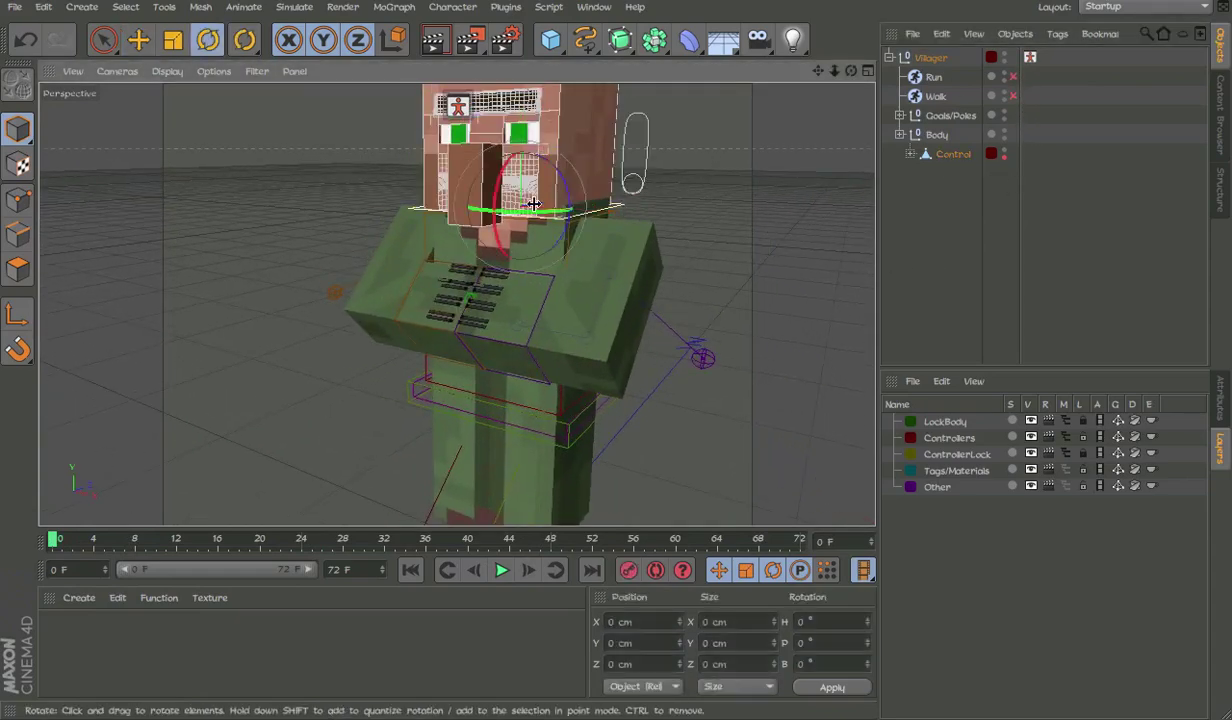
pyautogui.moveTo(528, 200); pyautogui.dragTo(528, 251)
pyautogui.moveTo(564, 213); pyautogui.dragTo(572, 146)
pyautogui.hotkey('ctrl', 'z')
# Step: Move the slider controller beside the head to X 18.75 cm to show the Eyes and Mouth control board
pyautogui.keyDown('alt'); pyautogui.moveTo(629, 165); pyautogui.dragTo(584, 148, button='middle'); pyautogui.keyUp('alt')
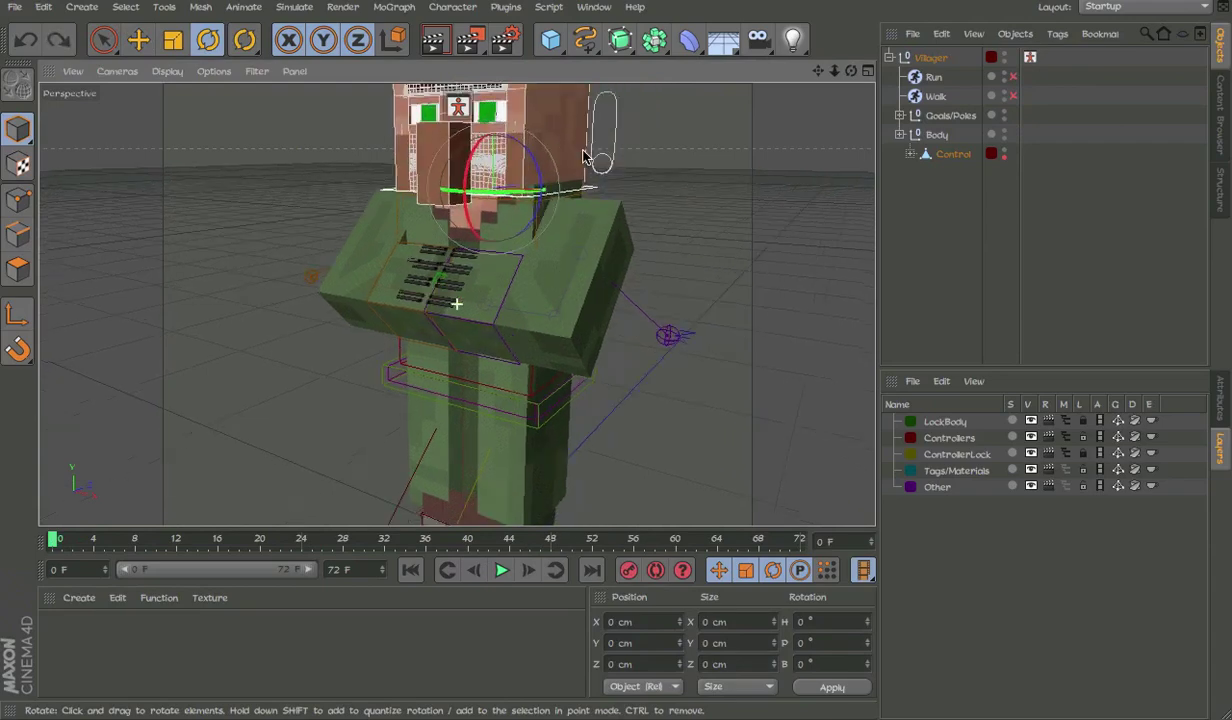
pyautogui.keyDown('alt'); pyautogui.moveTo(597, 152); pyautogui.dragTo(675, 162); pyautogui.keyUp('alt')
pyautogui.keyDown('alt'); pyautogui.moveTo(675, 162); pyautogui.dragTo(559, 229, button='middle'); pyautogui.keyUp('alt')
pyautogui.scroll(3, 556, 250)
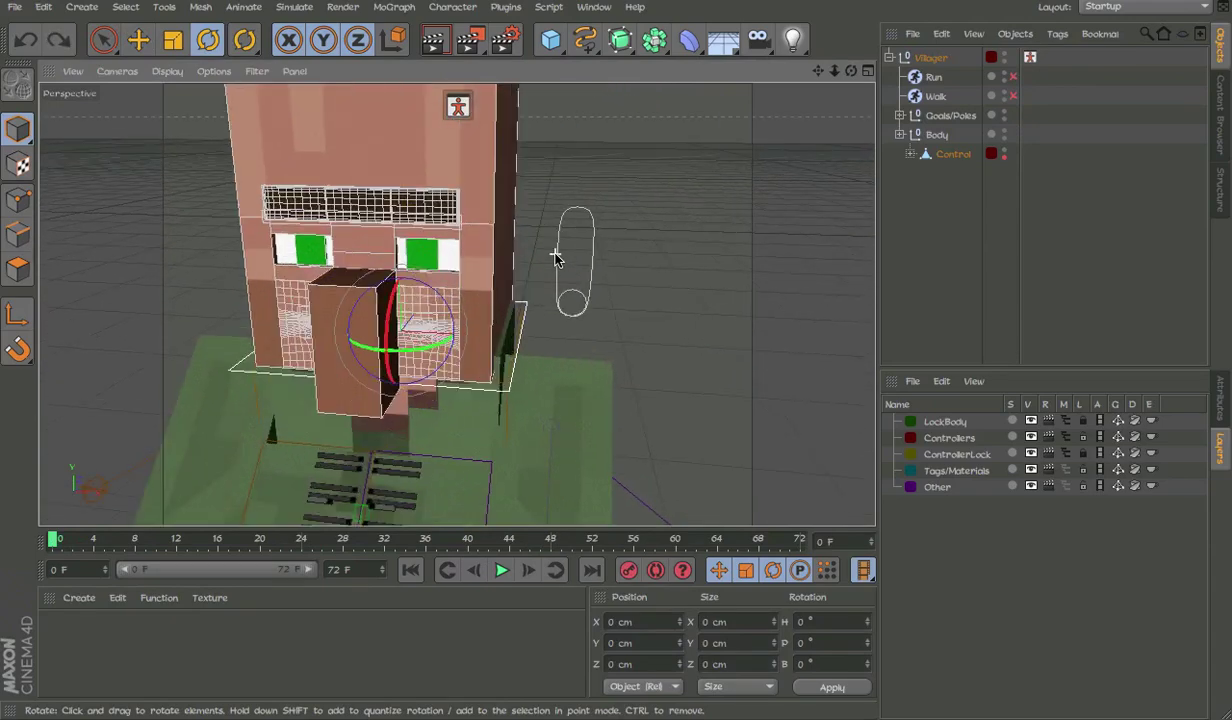
pyautogui.click(573, 303)
pyautogui.press('e')
pyautogui.keyDown('alt'); pyautogui.moveTo(591, 361); pyautogui.dragTo(617, 82); pyautogui.keyUp('alt')
pyautogui.keyDown('alt'); pyautogui.moveTo(618, 247); pyautogui.dragTo(561, 183, button='middle'); pyautogui.keyUp('alt')
pyautogui.scroll(-5, 560, 180)
pyautogui.keyDown('alt'); pyautogui.moveTo(856, 259); pyautogui.dragTo(744, 264, button='middle'); pyautogui.keyUp('alt')
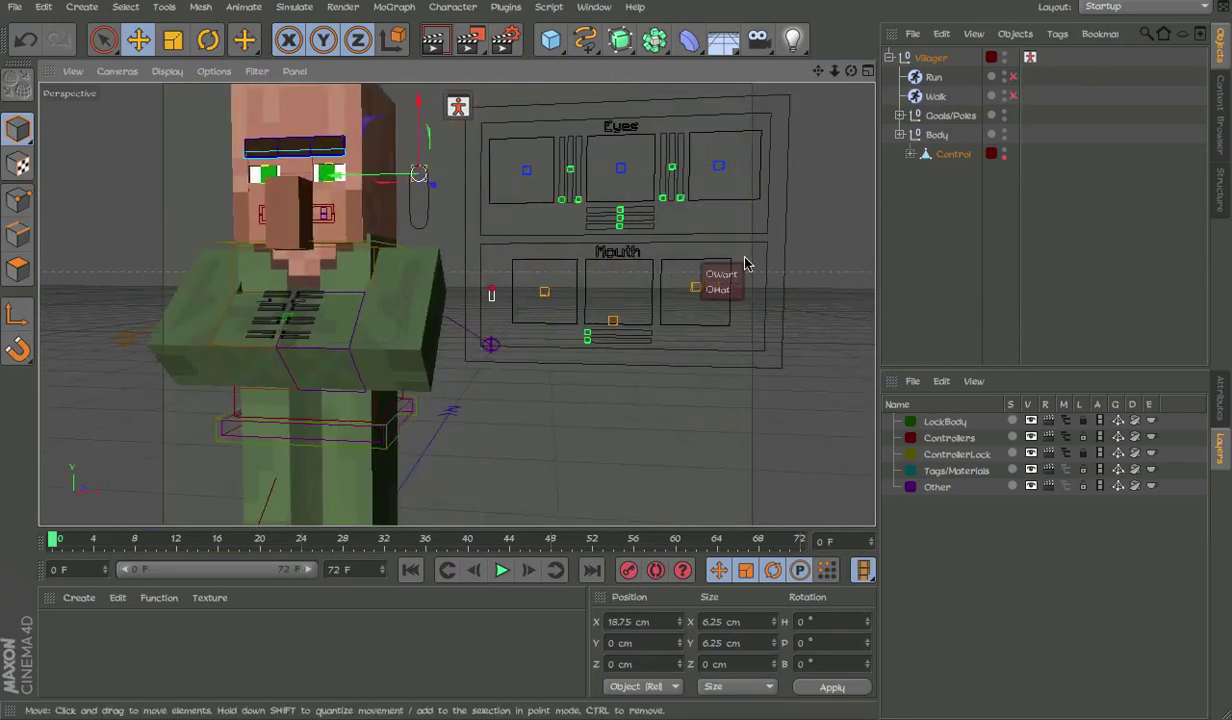
# Step: Try moving the first blue controller on the Eyes board about 13.8 cm and undo it
pyautogui.click(612, 397)
pyautogui.keyDown('alt'); pyautogui.moveTo(611, 268); pyautogui.dragTo(563, 313, button='middle'); pyautogui.keyUp('alt')
pyautogui.keyDown('alt'); pyautogui.moveTo(563, 211); pyautogui.dragTo(663, 211); pyautogui.keyUp('alt')
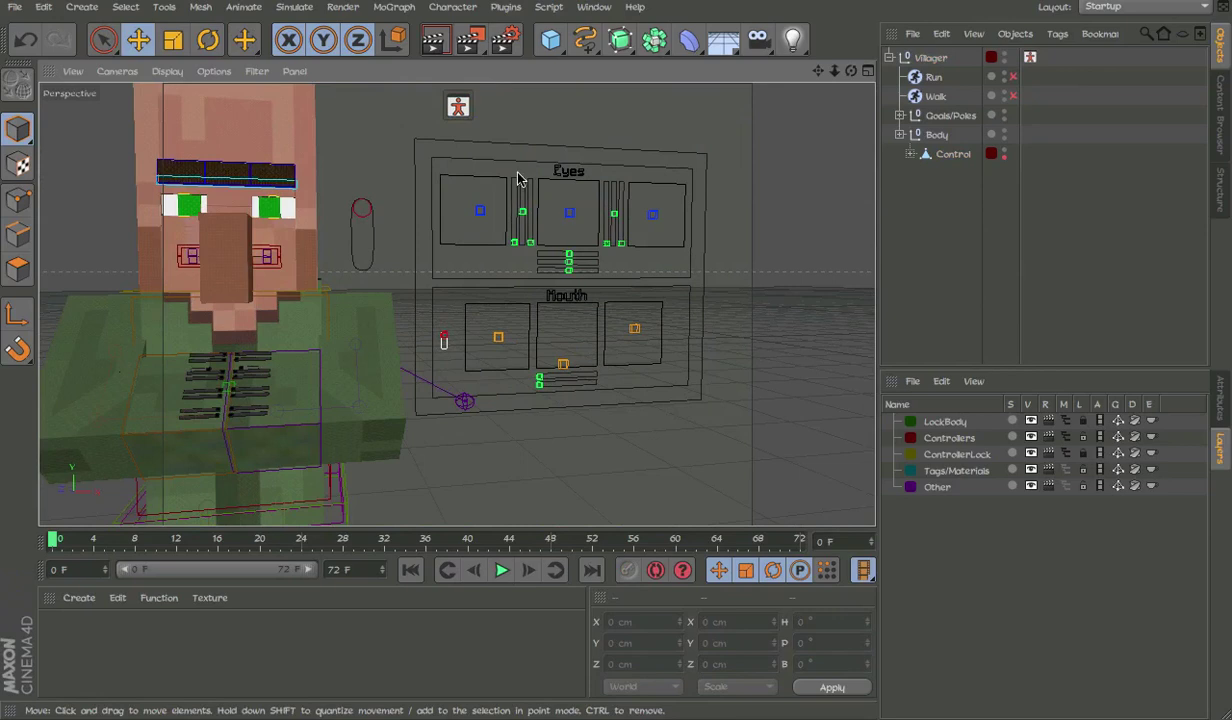
pyautogui.click(480, 214)
pyautogui.moveTo(481, 333); pyautogui.dragTo(426, 333)
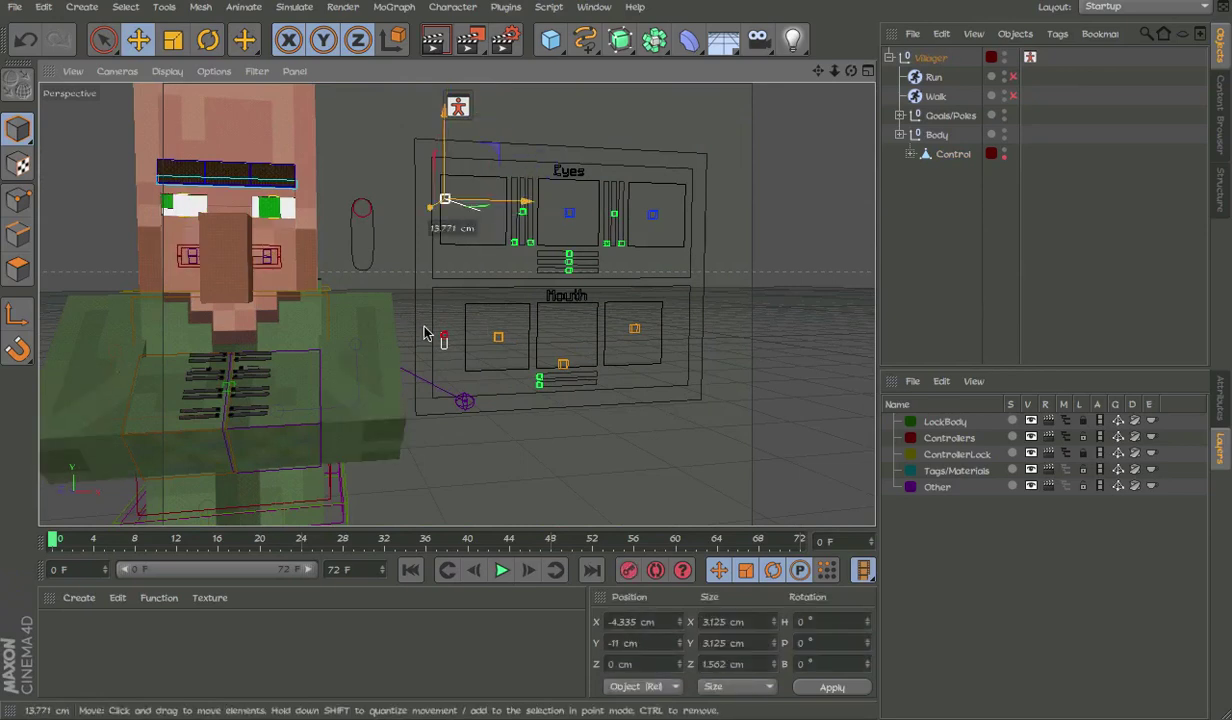
pyautogui.hotkey('ctrl', 'z')
# Step: Open the Timeline window and move it aside so the villager's face is visible
pyautogui.click(1145, 9)
pyautogui.click(1146, 12)
pyautogui.click(634, 7)
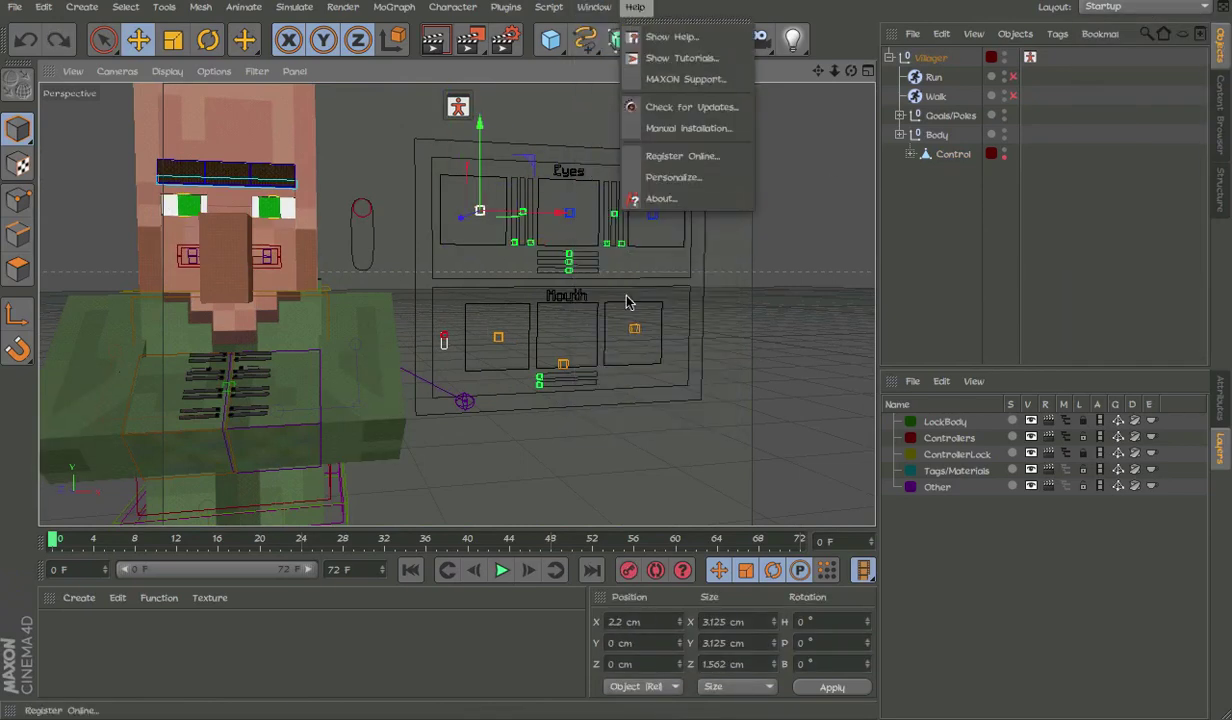
pyautogui.moveTo(594, 7)
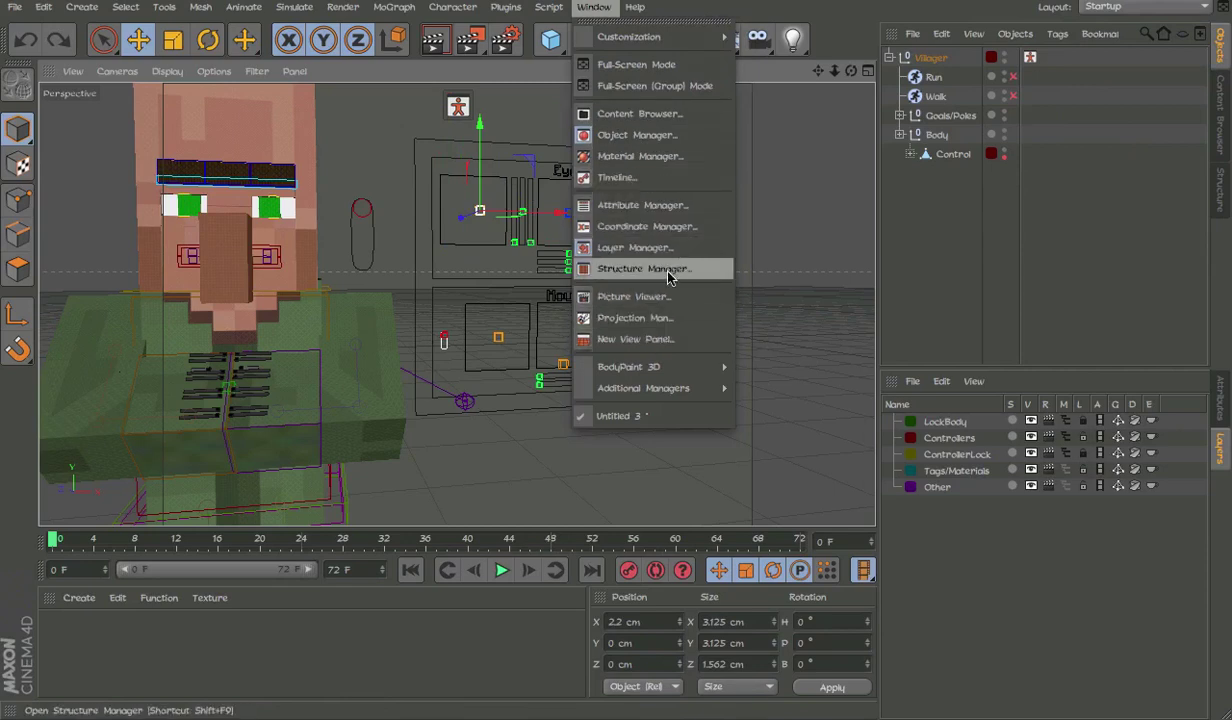
pyautogui.click(672, 177)
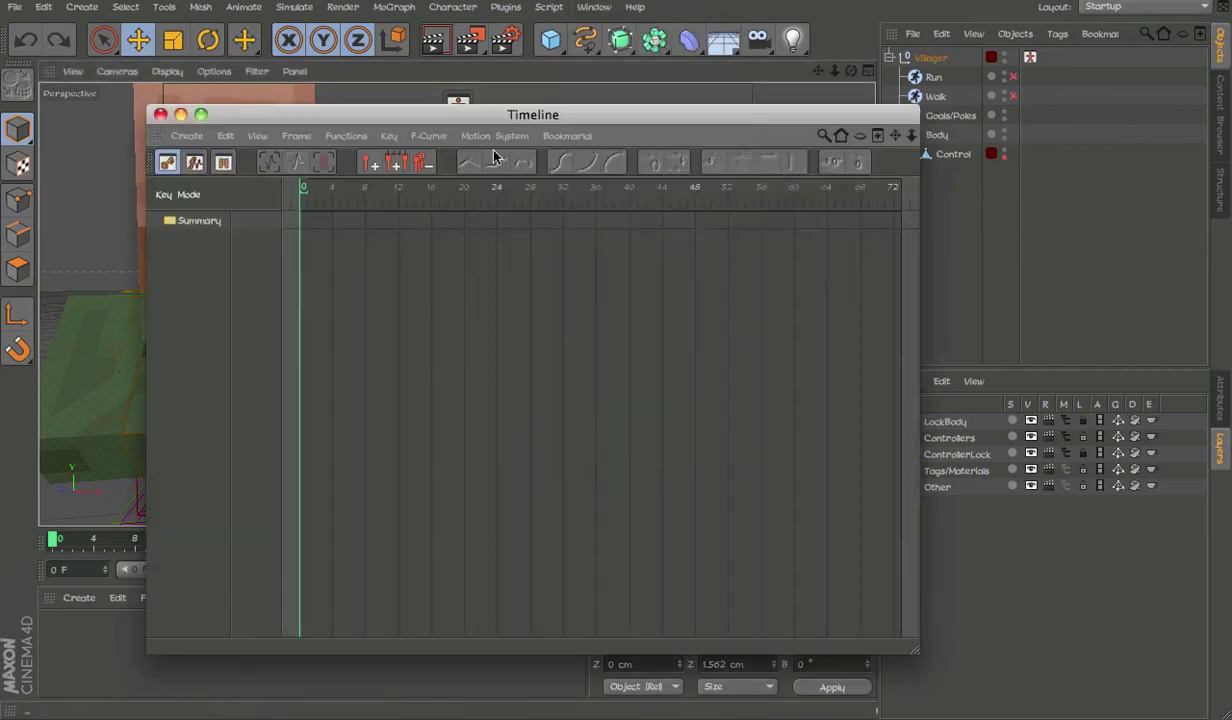
pyautogui.moveTo(478, 122); pyautogui.dragTo(722, 110)
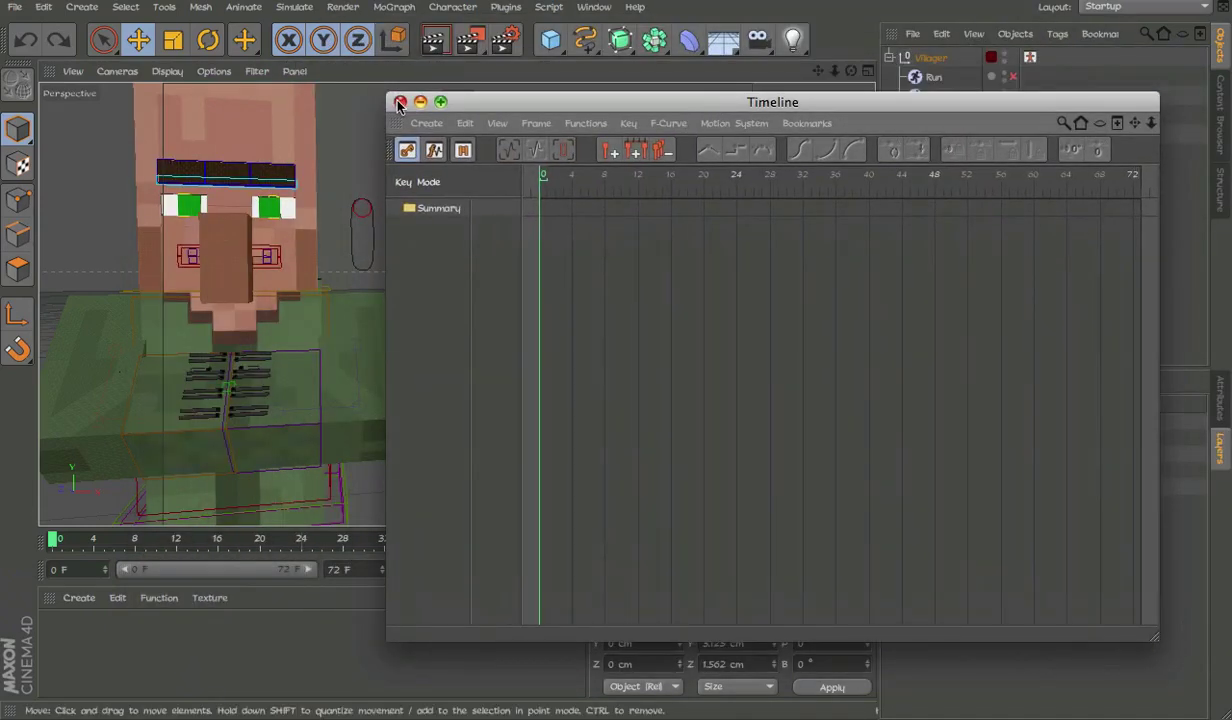
# Step: Close the Timeline window and examine the Eyes and Mouth control board beside the villager's face
pyautogui.click(399, 103)
pyautogui.keyDown('alt'); pyautogui.moveTo(556, 222); pyautogui.dragTo(685, 408); pyautogui.keyUp('alt')
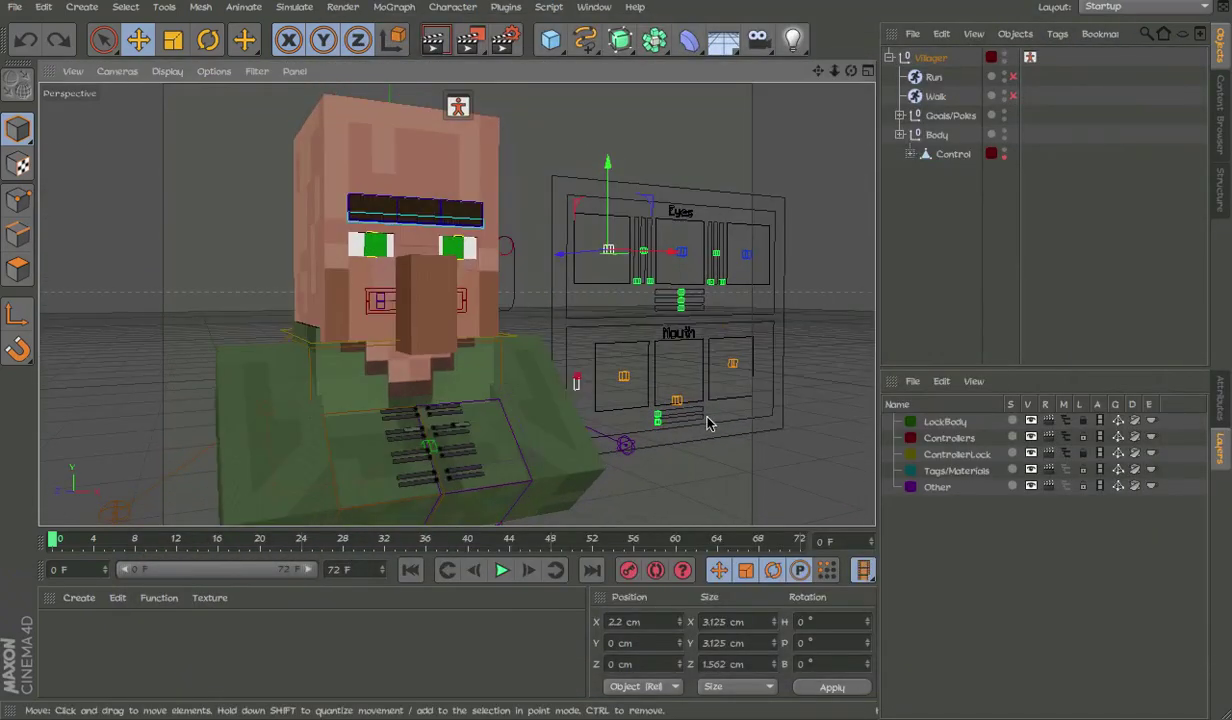
pyautogui.click(724, 488)
pyautogui.keyDown('alt'); pyautogui.moveTo(724, 488); pyautogui.dragTo(710, 365); pyautogui.keyUp('alt')
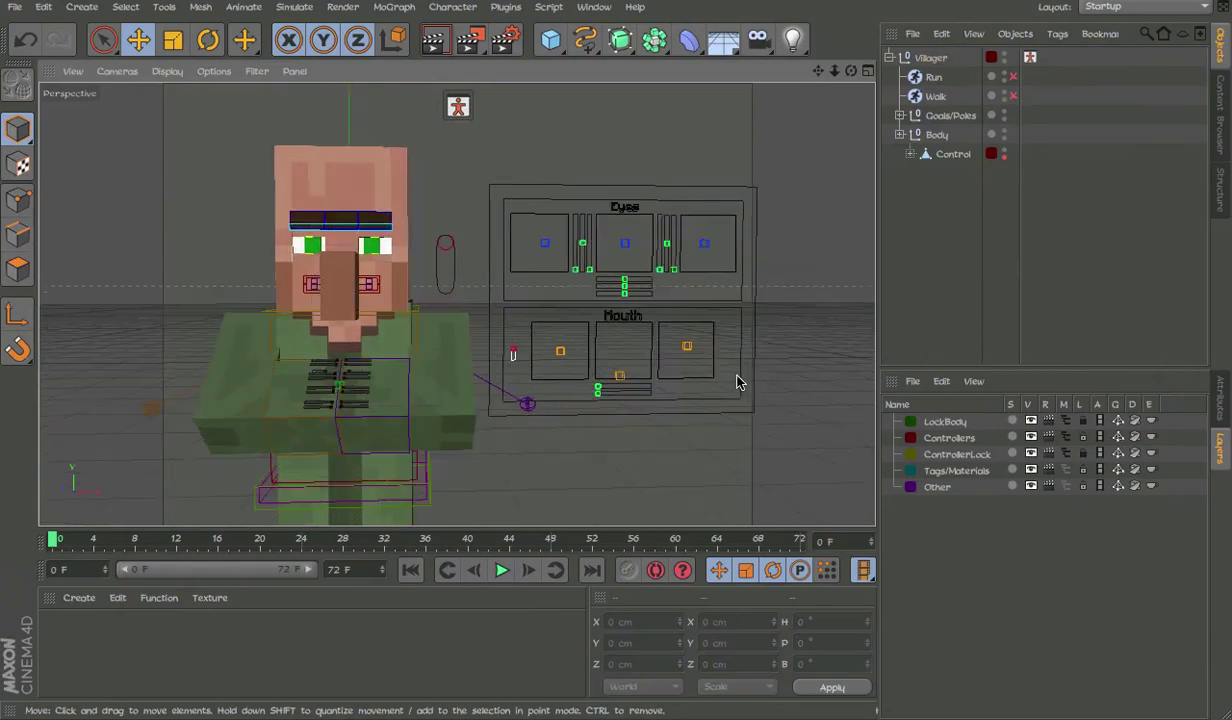
pyautogui.keyDown('alt'); pyautogui.moveTo(625, 381); pyautogui.dragTo(690, 287); pyautogui.keyUp('alt')
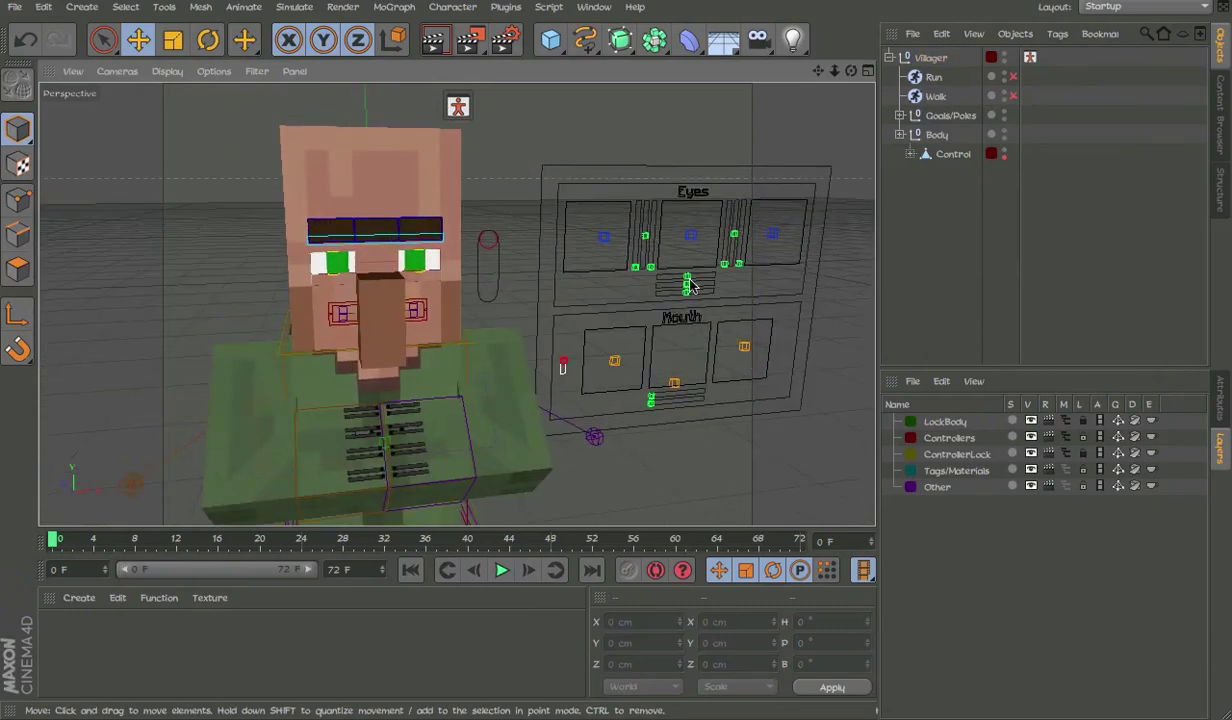
pyautogui.click(682, 167)
pyautogui.click(659, 396)
pyautogui.scroll(4, 648, 273)
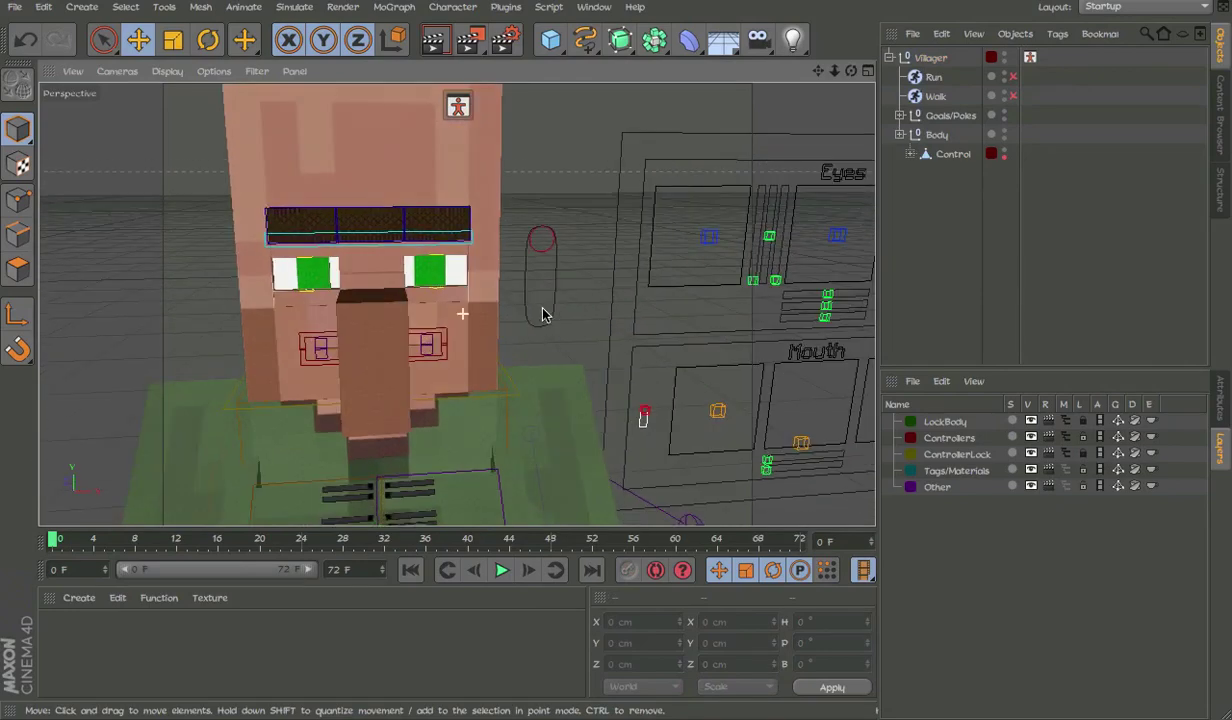
pyautogui.keyDown('alt'); pyautogui.moveTo(542, 313); pyautogui.dragTo(440, 255); pyautogui.keyUp('alt')
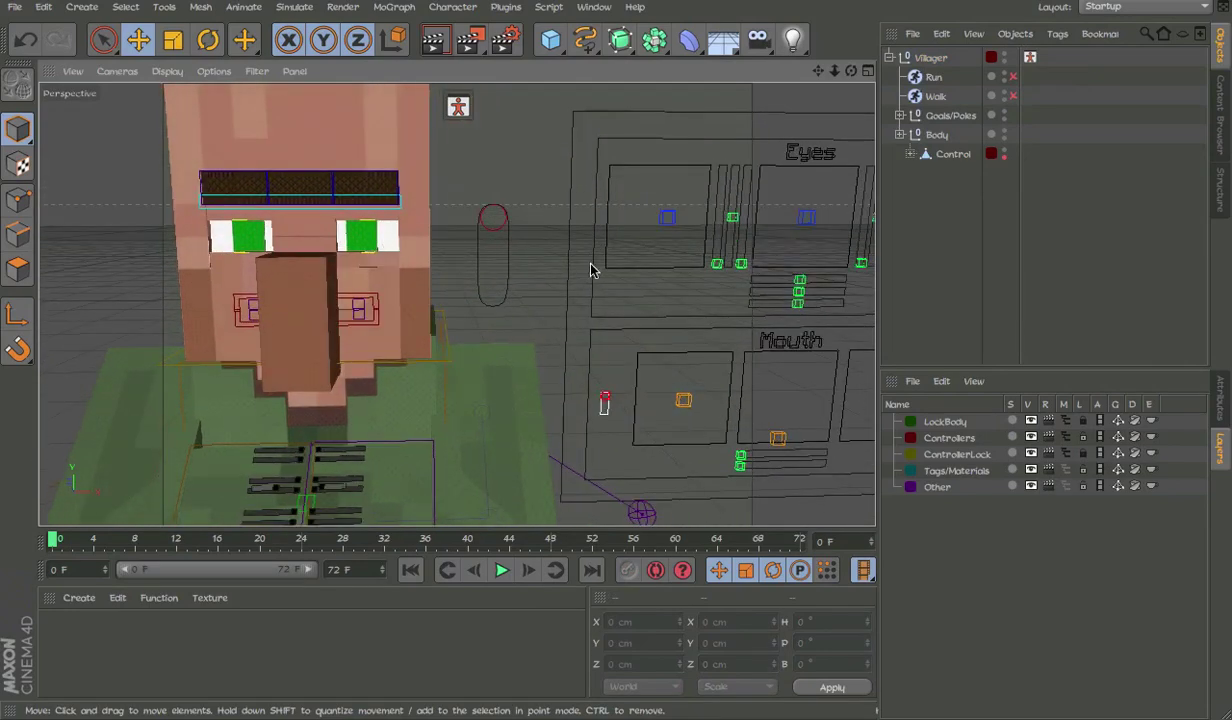
pyautogui.scroll(-3, 590, 270)
# Step: Try opening the villager's mouth by moving the middle Mouth controller to X 2.378 cm, Y -2.743 cm
pyautogui.click(681, 370)
pyautogui.keyDown('alt'); pyautogui.moveTo(678, 362); pyautogui.dragTo(700, 375); pyautogui.keyUp('alt')
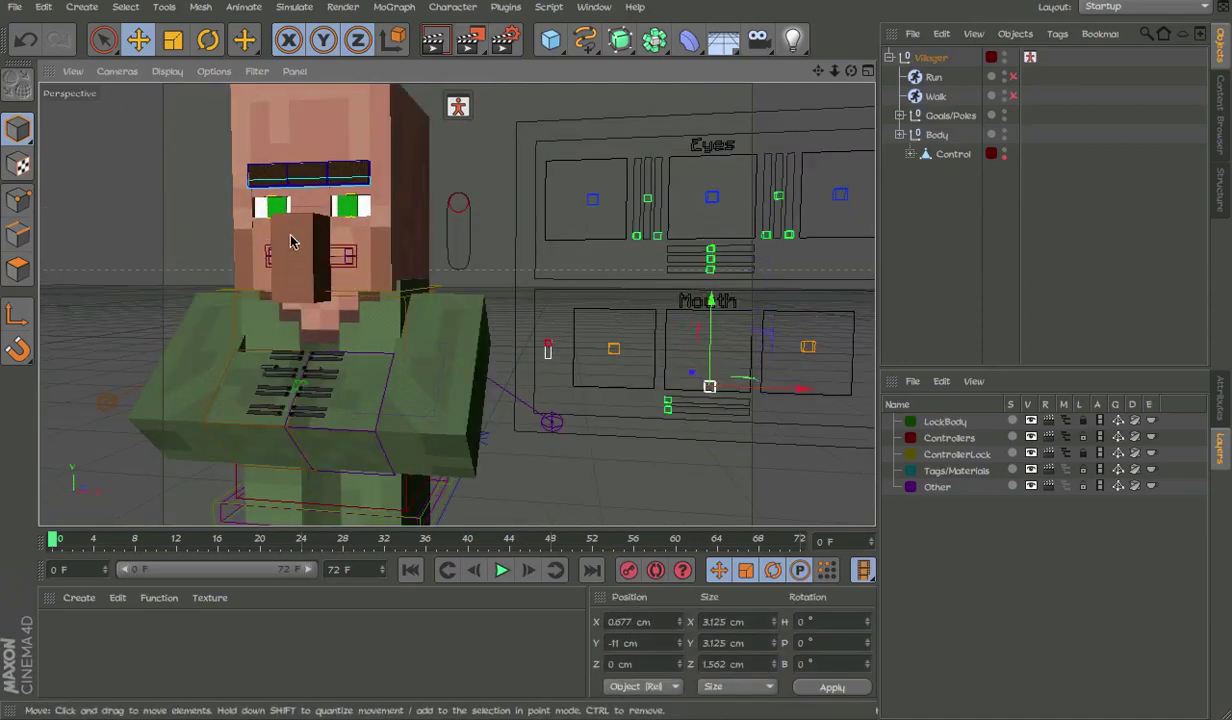
pyautogui.scroll(4, 340, 235)
pyautogui.moveTo(576, 357); pyautogui.dragTo(713, 164)
pyautogui.moveTo(722, 293); pyautogui.dragTo(698, 408)
pyautogui.keyDown('alt'); pyautogui.moveTo(698, 408); pyautogui.dragTo(638, 346, button='middle'); pyautogui.keyUp('alt')
pyautogui.scroll(-2, 638, 346)
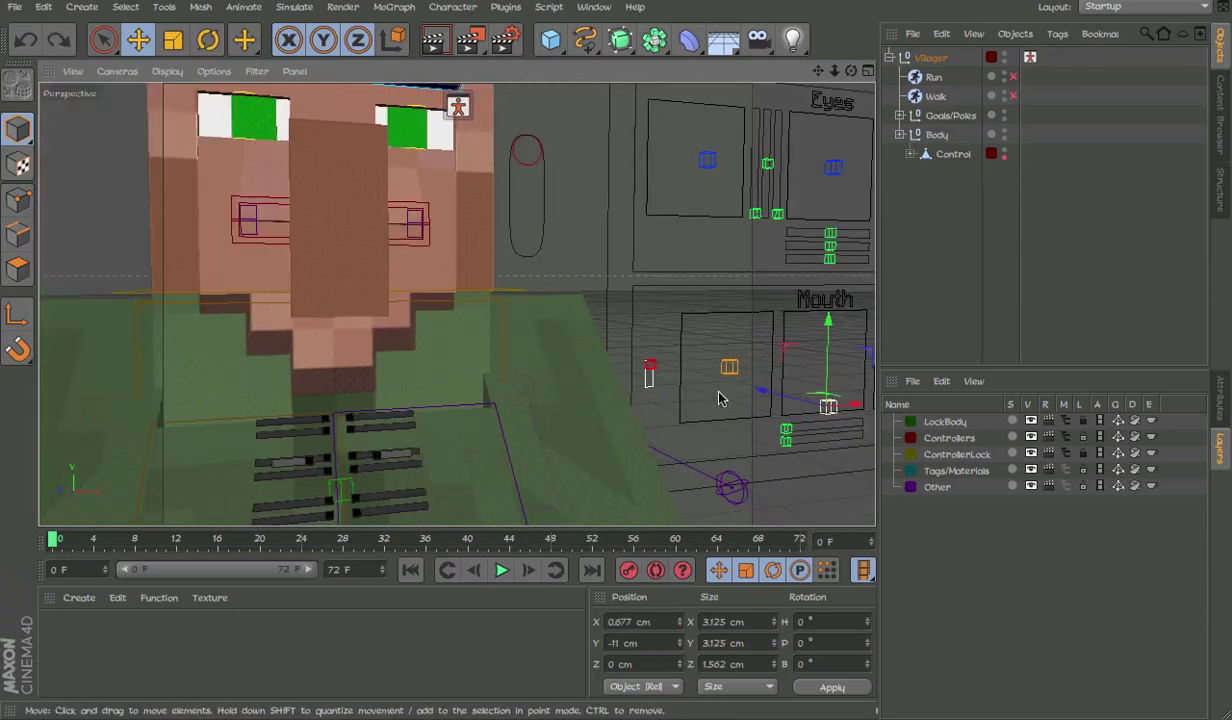
pyautogui.moveTo(720, 396); pyautogui.dragTo(727, 362)
pyautogui.keyDown('alt'); pyautogui.moveTo(727, 362); pyautogui.dragTo(617, 330, button='middle'); pyautogui.keyUp('alt')
pyautogui.keyDown('alt'); pyautogui.moveTo(617, 330); pyautogui.dragTo(838, 329); pyautogui.keyUp('alt')
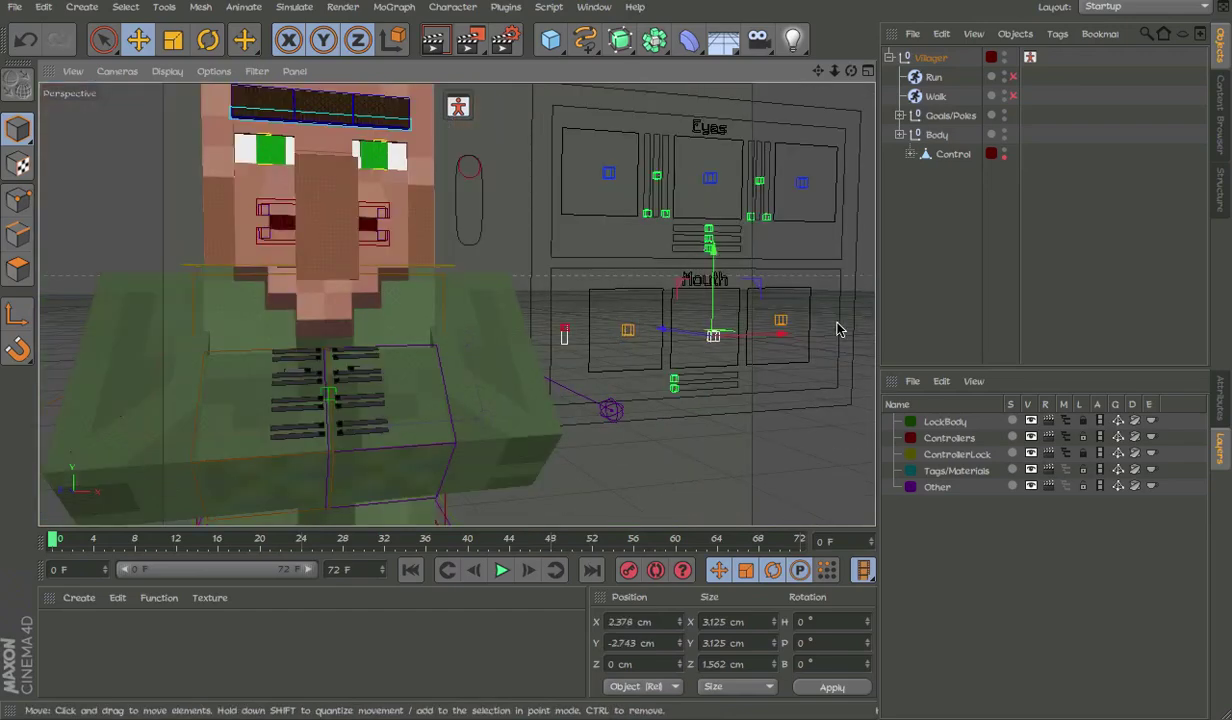
# Step: Try opening the mouth wide by moving the middle Mouth controller to X 2.569 cm, Y 11 cm
pyautogui.click(783, 322)
pyautogui.moveTo(776, 290); pyautogui.dragTo(708, 279)
pyautogui.hotkey('ctrl', 'z')
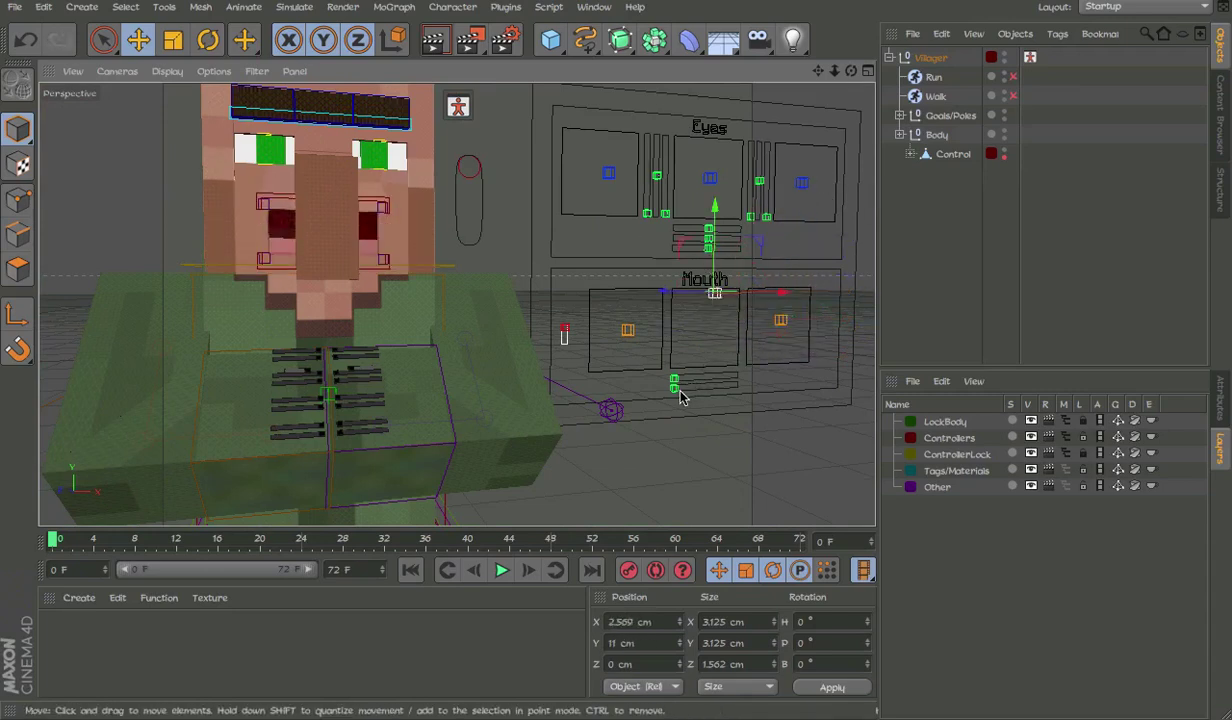
# Step: Try moving the lower green teeth slider on the Mouth board to X -5.214 cm, and undo it together with the wide mouth opening
pyautogui.click(676, 389)
pyautogui.moveTo(706, 397); pyautogui.dragTo(699, 341)
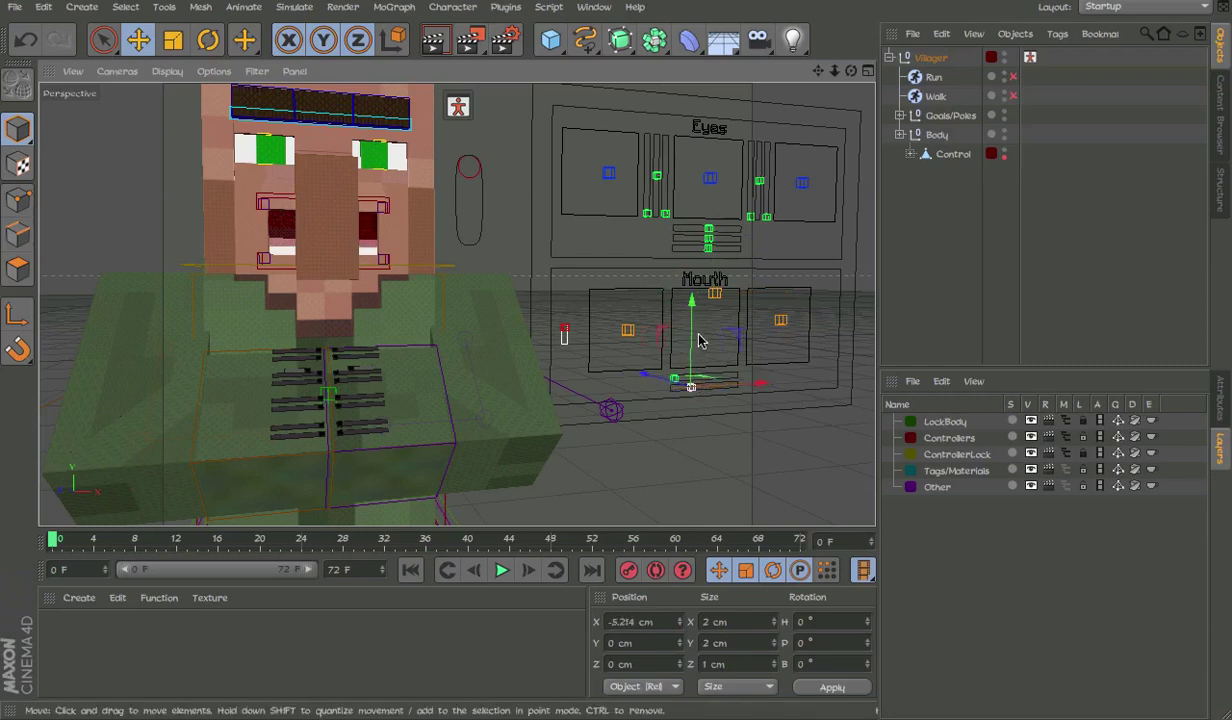
pyautogui.moveTo(715, 298); pyautogui.dragTo(728, 331)
pyautogui.click(697, 371)
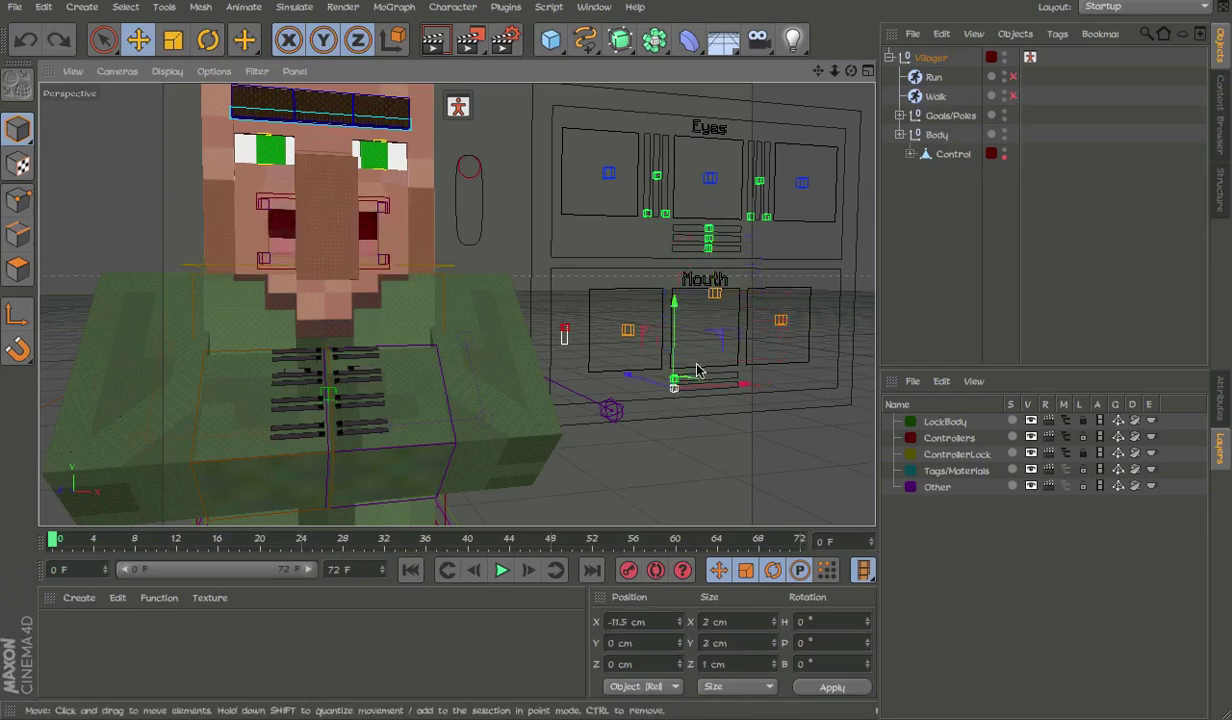
pyautogui.hotkey('ctrl', 'z')
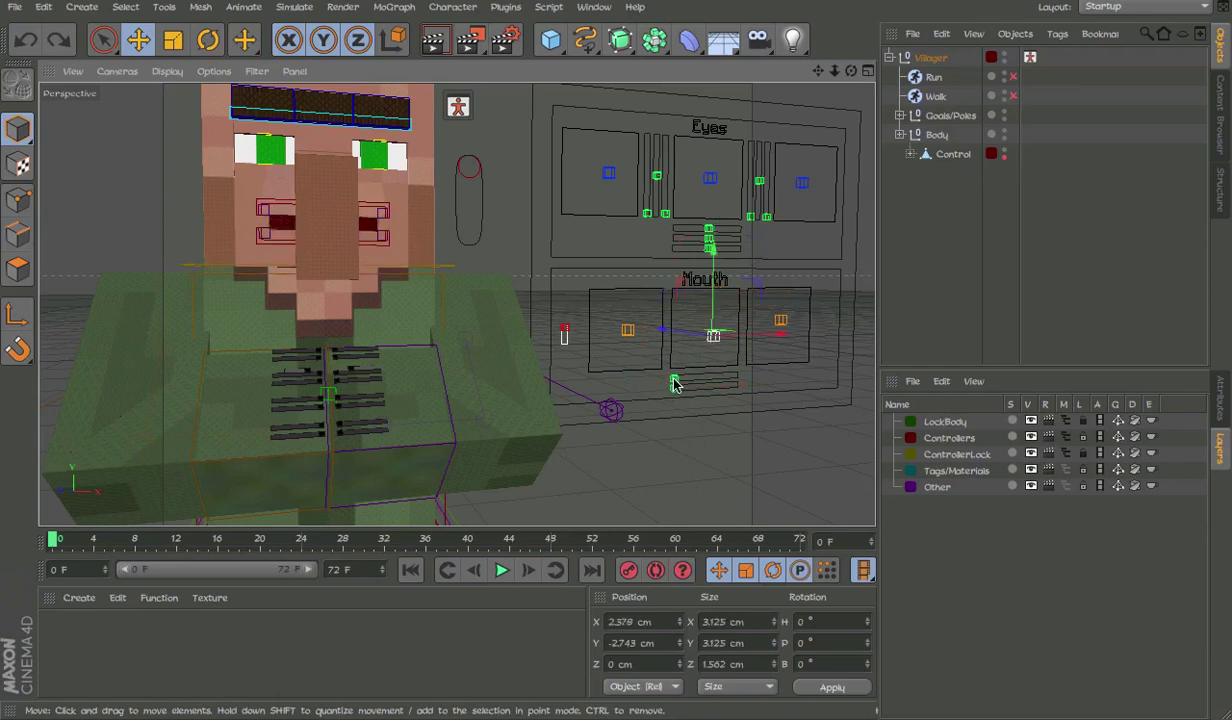
# Step: Try both green teeth sliders on the Mouth board, the lower one at X -7.316 cm, and undo the moves
pyautogui.click(674, 380)
pyautogui.moveTo(692, 362); pyautogui.dragTo(677, 390)
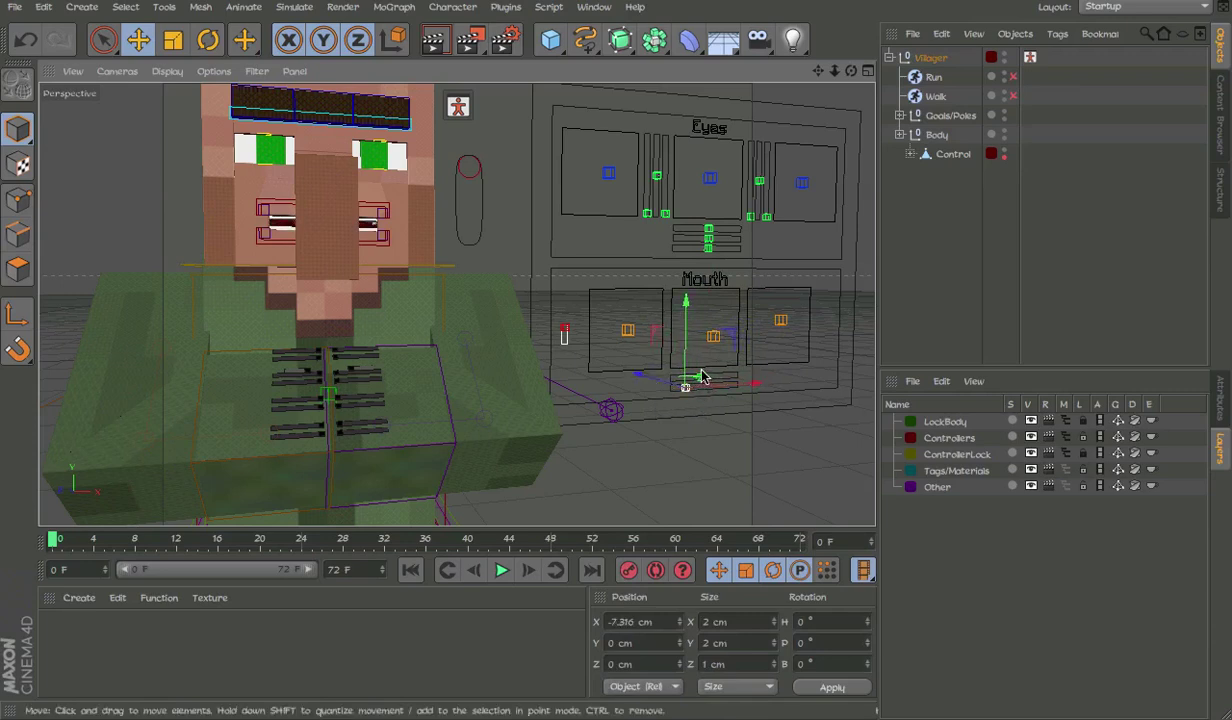
pyautogui.moveTo(706, 374)
pyautogui.mouseDown()
pyautogui.moveTo(724, 380)
pyautogui.moveTo(704, 380)
pyautogui.mouseUp()
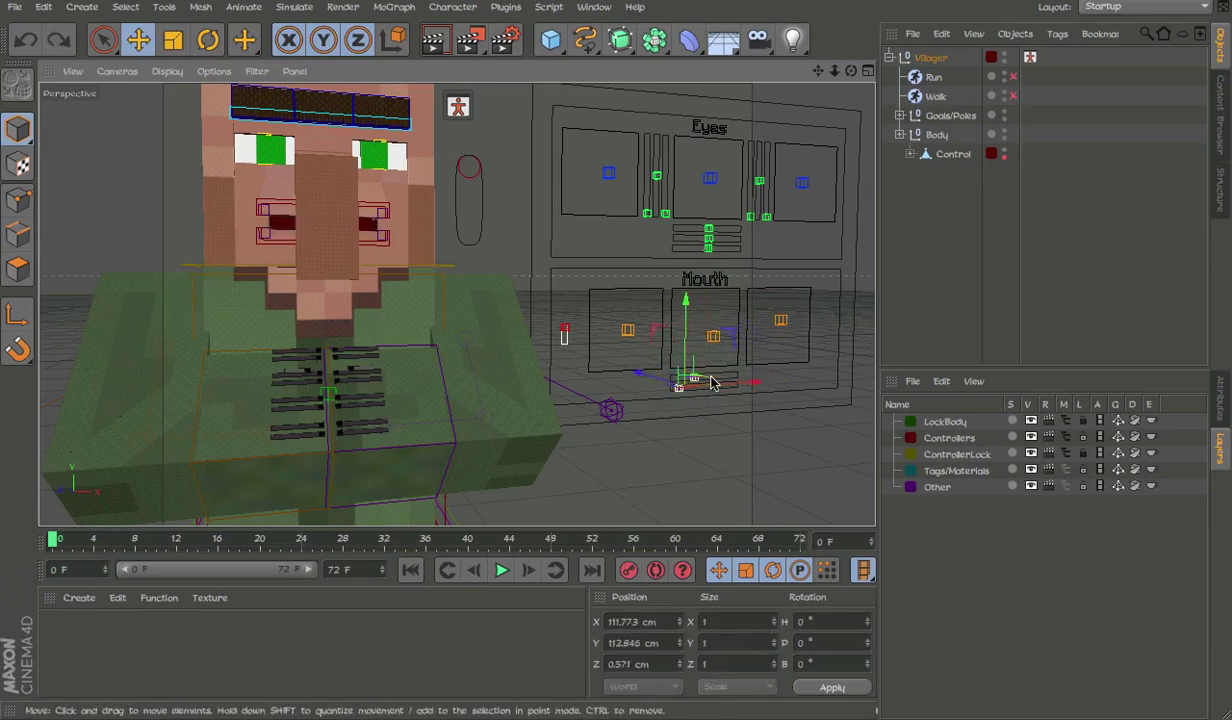
pyautogui.hotkey('ctrl', 'z')
pyautogui.hotkey('ctrl', 'z')
pyautogui.hotkey('ctrl', 'z')
pyautogui.hotkey('ctrl', 'z')
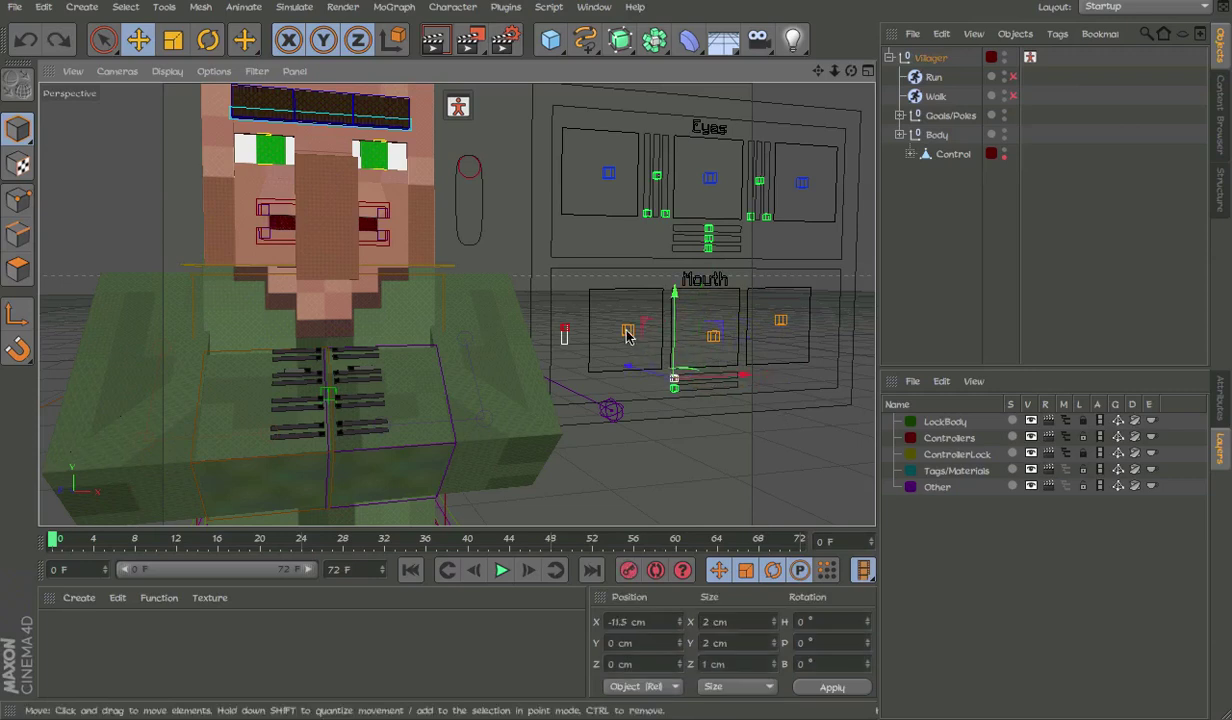
# Step: Try the first Mouth controller at X 9.042 cm, Y 11 cm and the red switch beside it at Y -4 cm to hide the lip controllers
pyautogui.moveTo(673, 355); pyautogui.dragTo(697, 243)
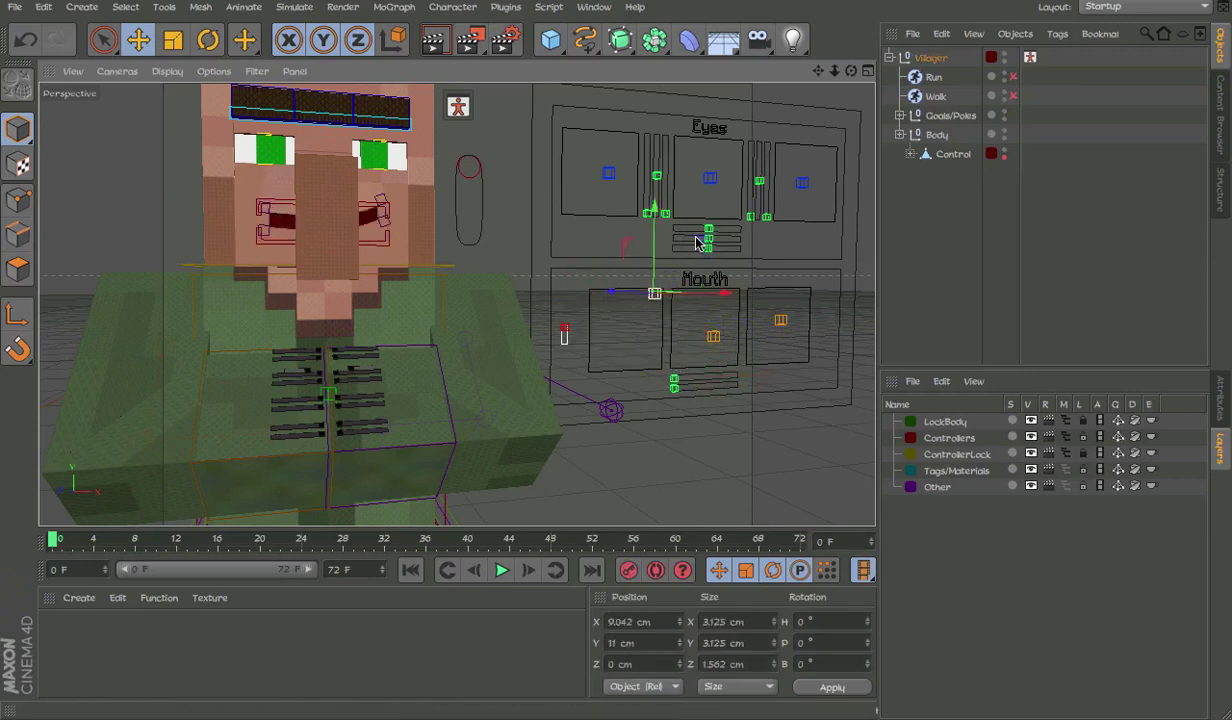
pyautogui.moveTo(662, 387); pyautogui.dragTo(551, 372)
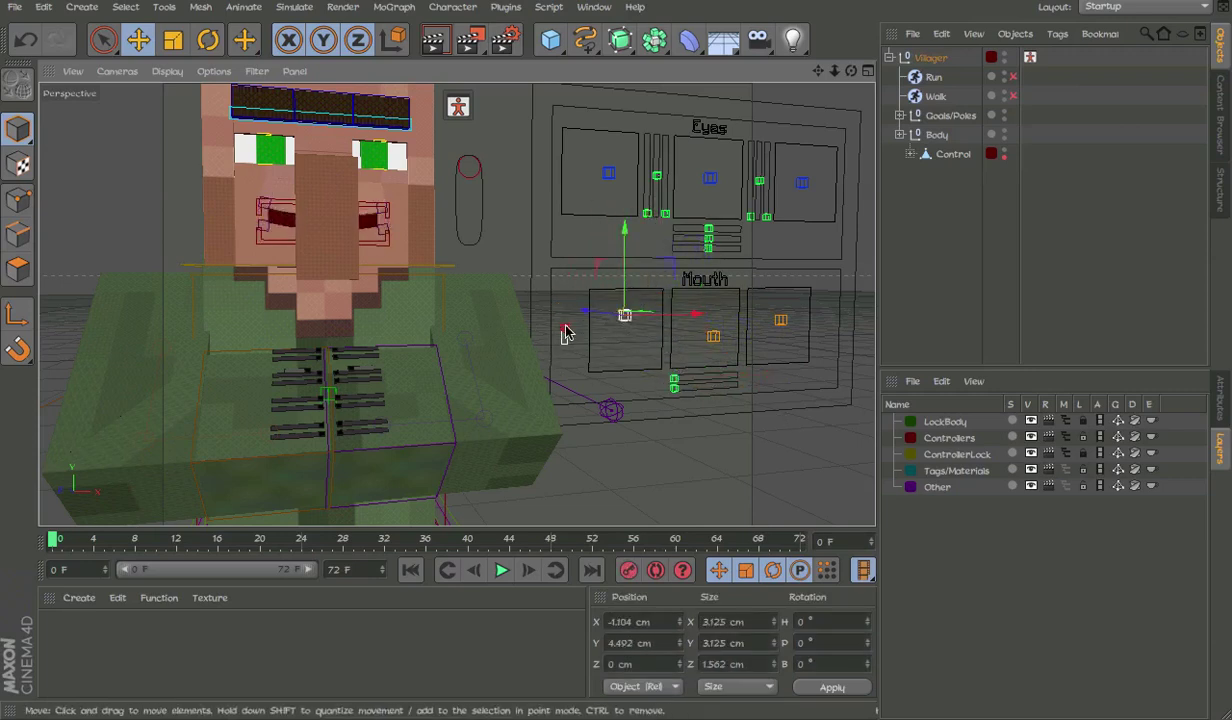
pyautogui.click(565, 332)
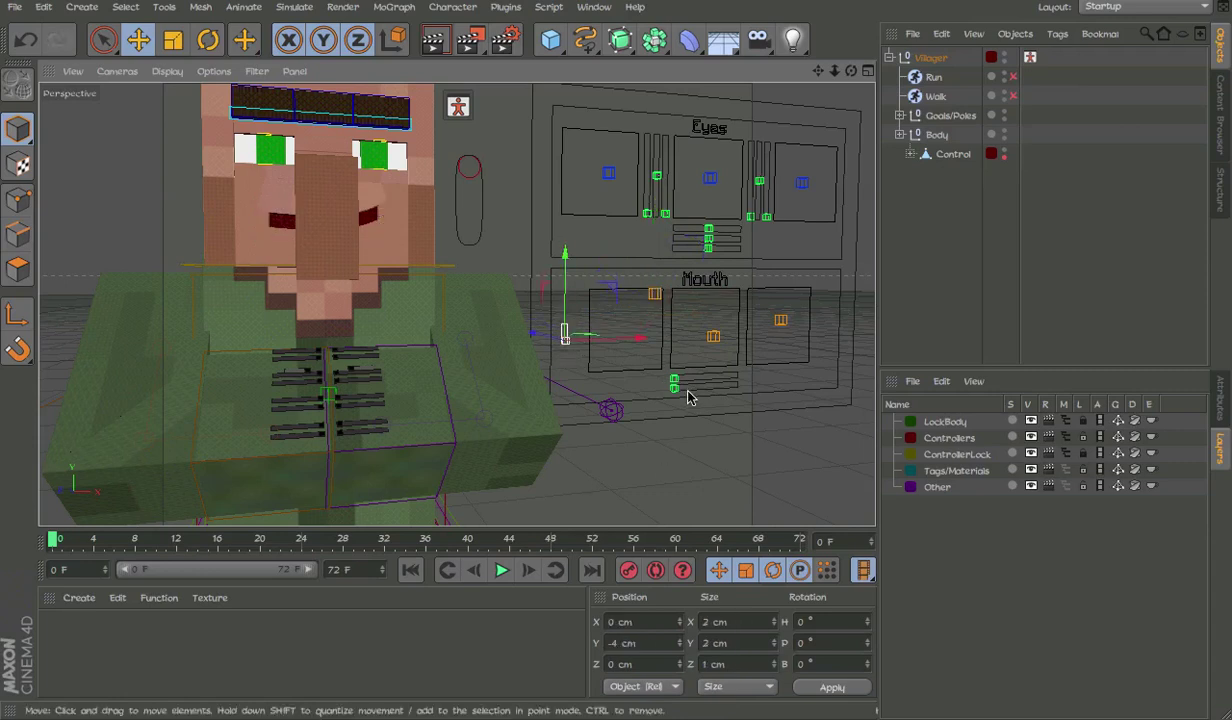
pyautogui.click(714, 323)
pyautogui.click(713, 336)
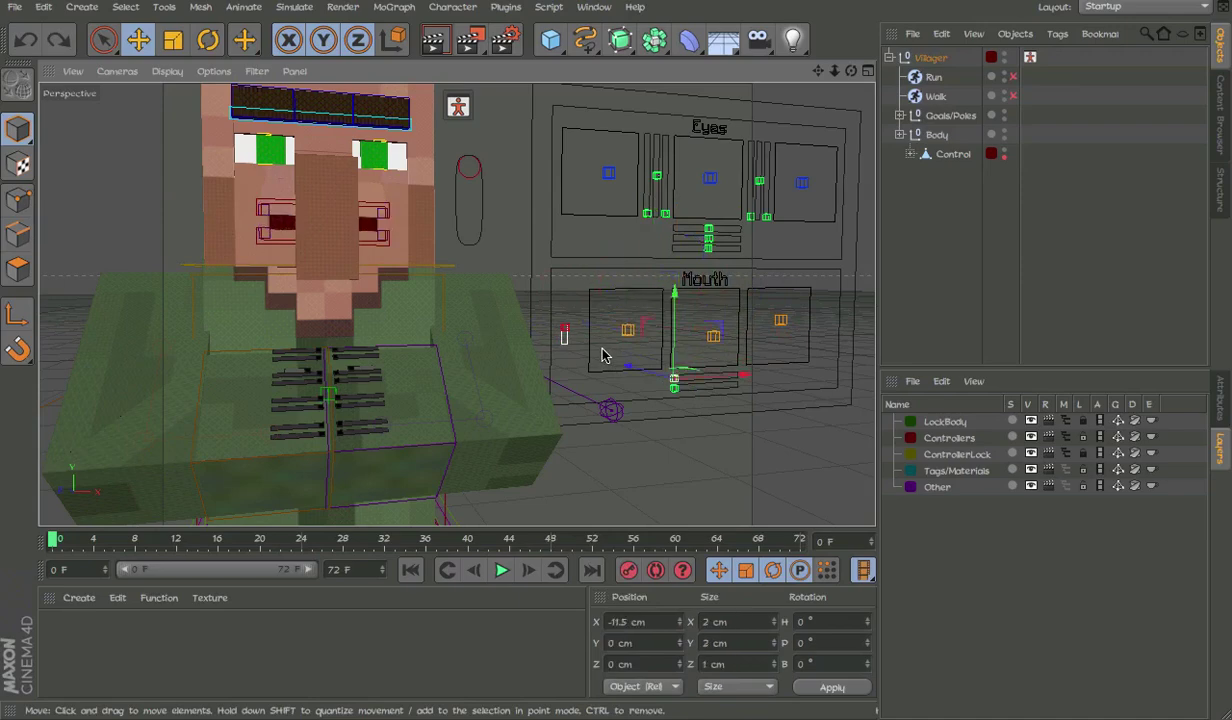
# Step: Undo the middle Mouth controller's remaining move to close the mouth, with the lip controllers in close-up
pyautogui.keyDown('alt'); pyautogui.moveTo(295, 142); pyautogui.dragTo(467, 247, button='right'); pyautogui.keyUp('alt')
pyautogui.keyDown('alt'); pyautogui.moveTo(467, 247); pyautogui.dragTo(290, 255); pyautogui.keyUp('alt')
pyautogui.click(493, 301)
pyautogui.scroll(6, 493, 301)
pyautogui.moveTo(493, 301); pyautogui.dragTo(409, 315)
pyautogui.scroll(-6, 410, 318)
pyautogui.hotkey('ctrl', 'z')
pyautogui.hotkey('ctrl', 'z')
pyautogui.hotkey('ctrl', 'z')
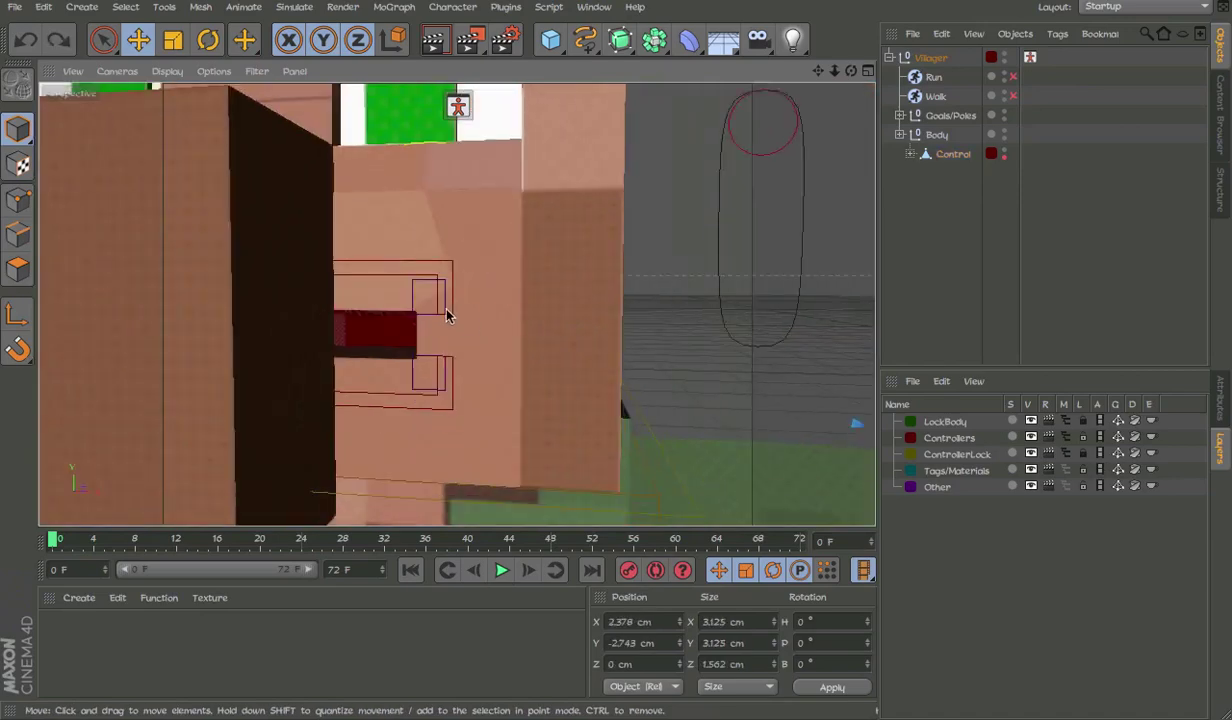
pyautogui.click(456, 302)
pyautogui.click(449, 302)
pyautogui.click(451, 301)
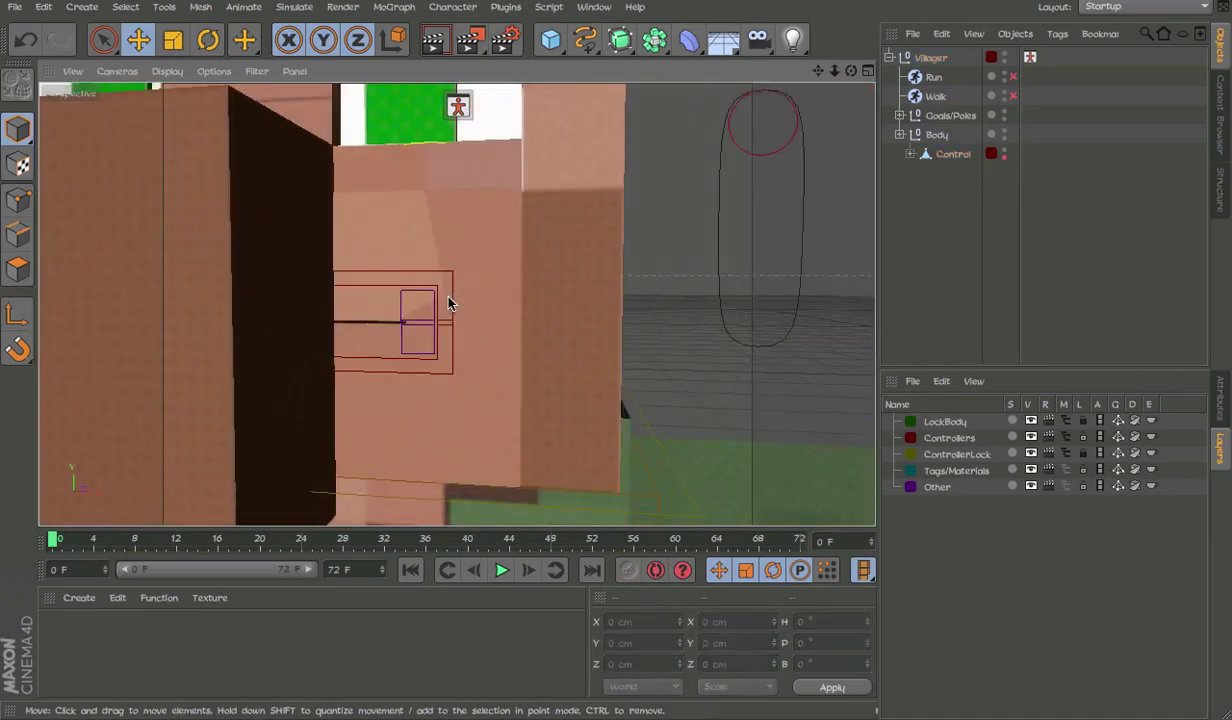
# Step: Select the upper lip controller on the villager's face, try moving it, and undo the move
pyautogui.click(453, 304)
pyautogui.moveTo(284, 284); pyautogui.dragTo(308, 190)
pyautogui.hotkey('ctrl', 'z')
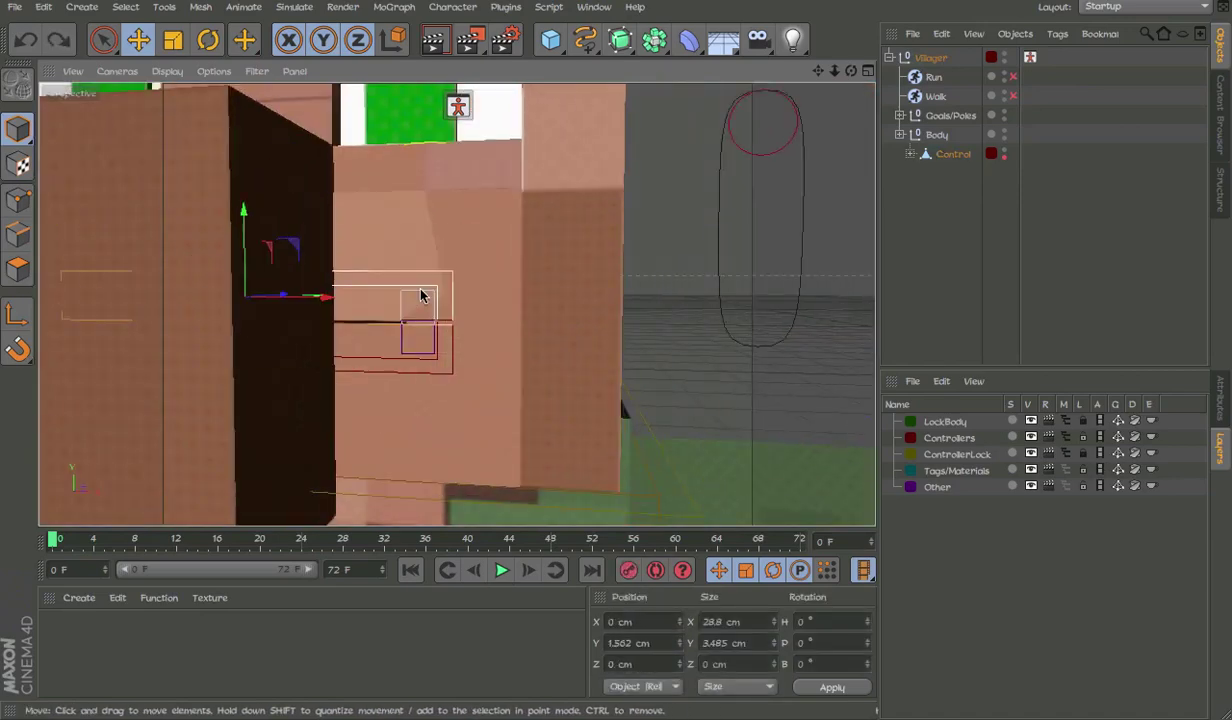
# Step: Select the villager's nose, try rotating it, and undo the rotations
pyautogui.scroll(-6, 421, 292)
pyautogui.keyDown('alt'); pyautogui.moveTo(412, 336); pyautogui.dragTo(678, 363); pyautogui.keyUp('alt')
pyautogui.click(485, 372)
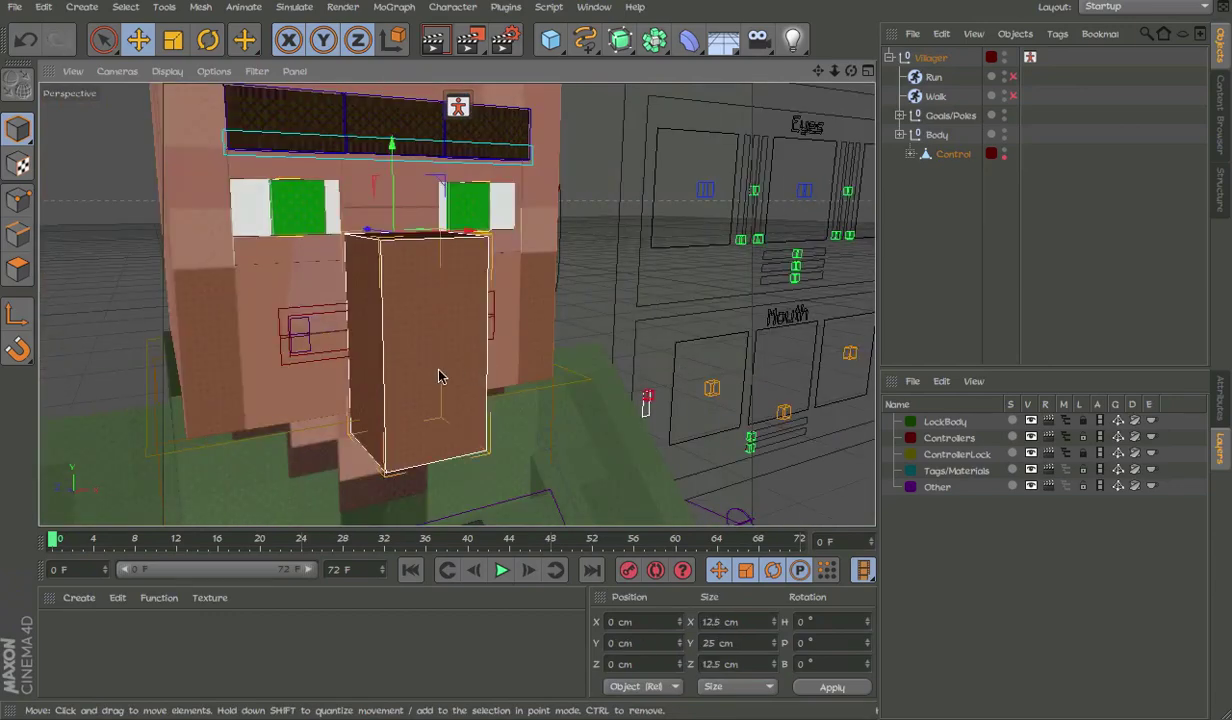
pyautogui.press('r')
pyautogui.moveTo(430, 255)
pyautogui.mouseDown()
pyautogui.moveTo(377, 260)
pyautogui.moveTo(427, 240)
pyautogui.mouseUp()
pyautogui.hotkey('ctrl', 'z')
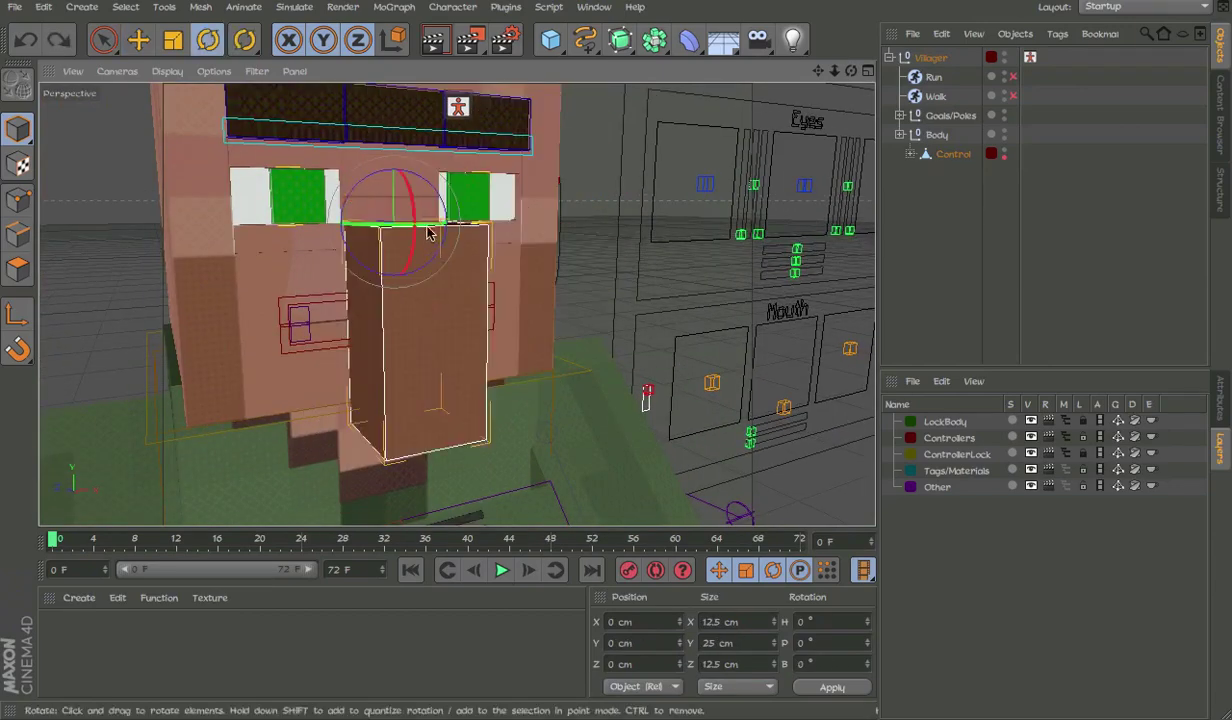
pyautogui.moveTo(414, 194); pyautogui.dragTo(393, 157)
pyautogui.hotkey('ctrl', 'z')
pyautogui.hotkey('ctrl', 'z')
# Step: Select the green pupil nearest the control board, switch to the Move tool, and clear the selection
pyautogui.scroll(-6, 450, 184)
pyautogui.scroll(4, 456, 297)
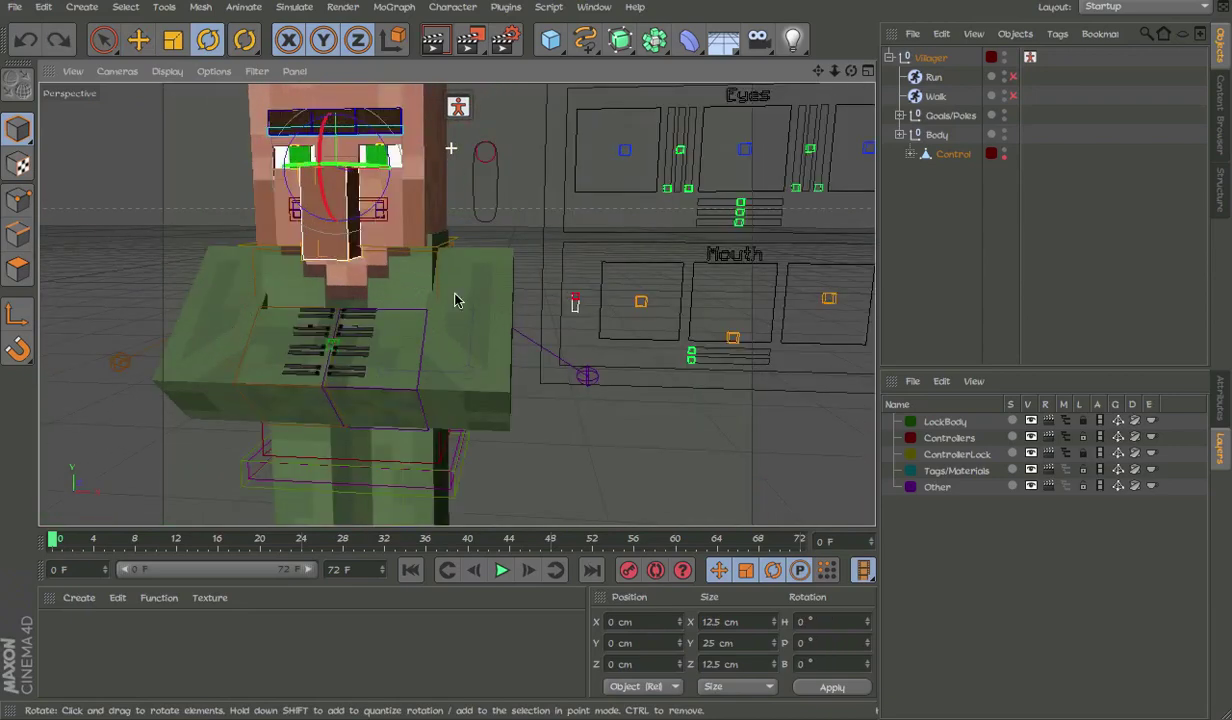
pyautogui.click(463, 307)
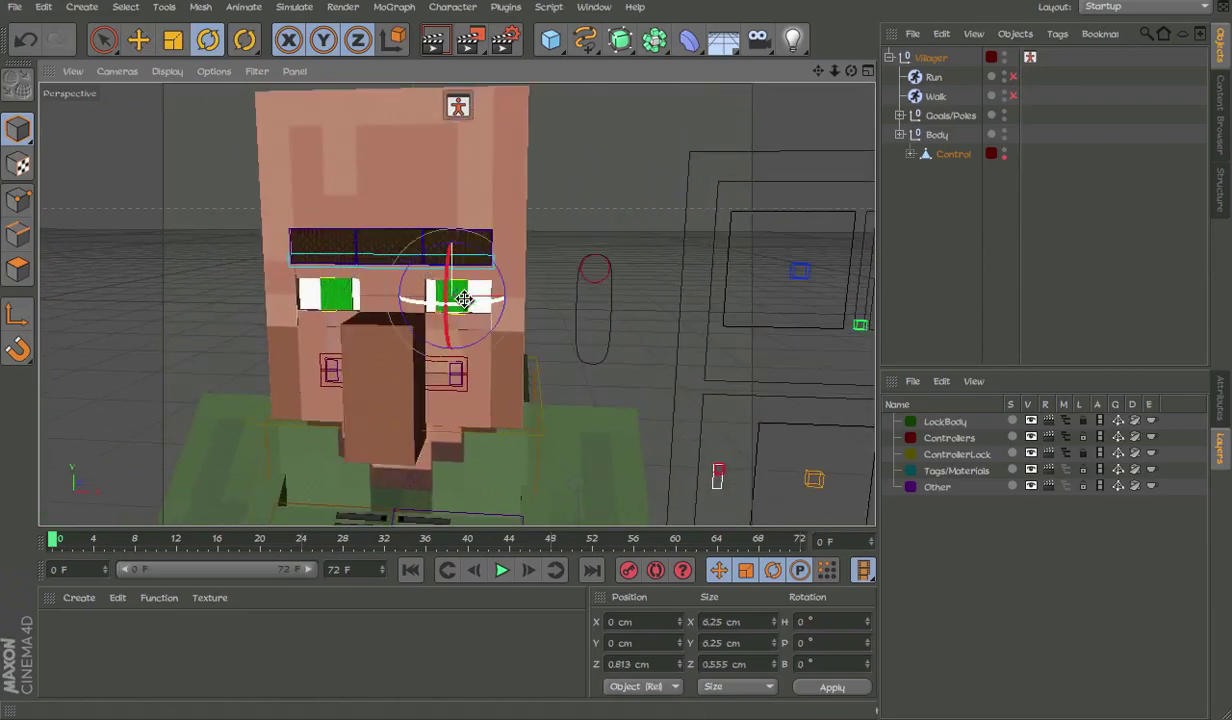
pyautogui.scroll(5, 470, 310)
pyautogui.press('e')
pyautogui.scroll(-5, 540, 320)
pyautogui.scroll(-6, 563, 330)
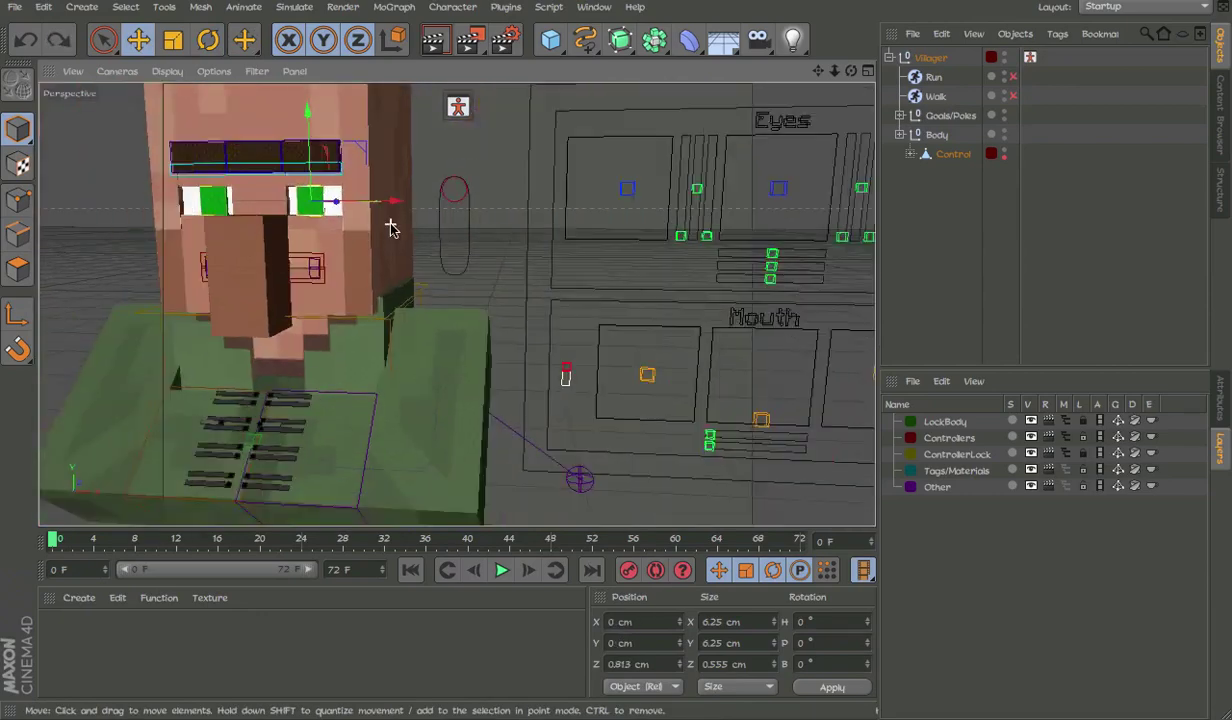
pyautogui.click(590, 204)
pyautogui.scroll(5, 590, 207)
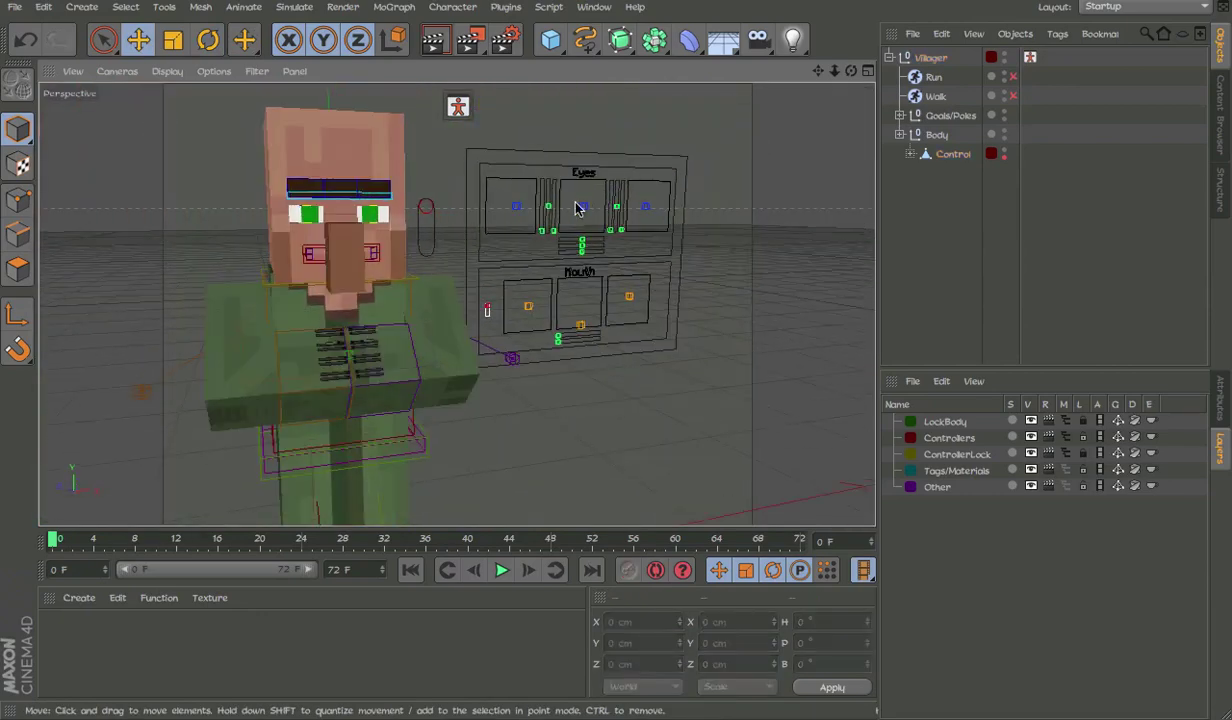
# Step: Try the horizontal green sliders below the middle Eyes controller, the middle slider at X 1.514 cm, and undo the moves
pyautogui.click(590, 207)
pyautogui.scroll(-4, 700, 240)
pyautogui.moveTo(712, 252)
pyautogui.mouseDown()
pyautogui.moveTo(739, 247)
pyautogui.moveTo(734, 266)
pyautogui.moveTo(707, 243)
pyautogui.moveTo(711, 276)
pyautogui.moveTo(745, 308)
pyautogui.moveTo(772, 308)
pyautogui.moveTo(752, 280)
pyautogui.moveTo(771, 275)
pyautogui.moveTo(723, 268)
pyautogui.mouseUp()
pyautogui.hotkey('ctrl', 'z')
pyautogui.click(709, 278)
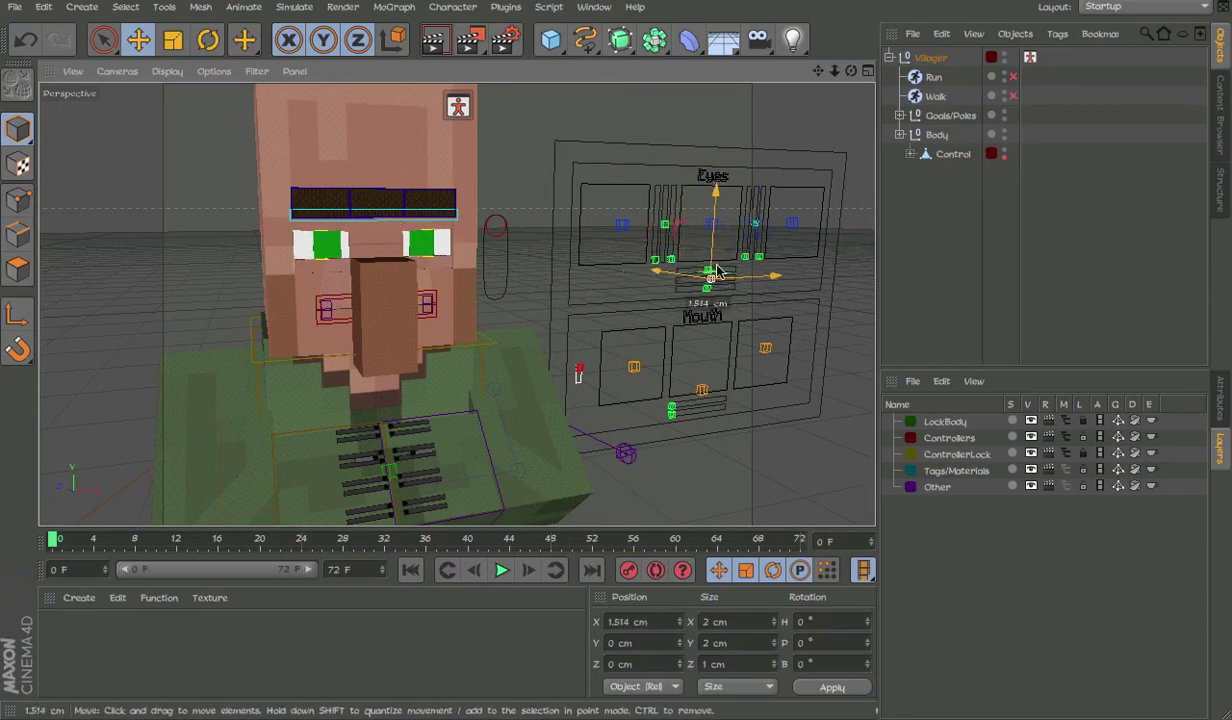
pyautogui.hotkey('ctrl', 'z')
pyautogui.moveTo(701, 385)
pyautogui.mouseDown()
pyautogui.moveTo(737, 371)
pyautogui.moveTo(703, 380)
pyautogui.mouseUp()
pyautogui.hotkey('ctrl', 'z')
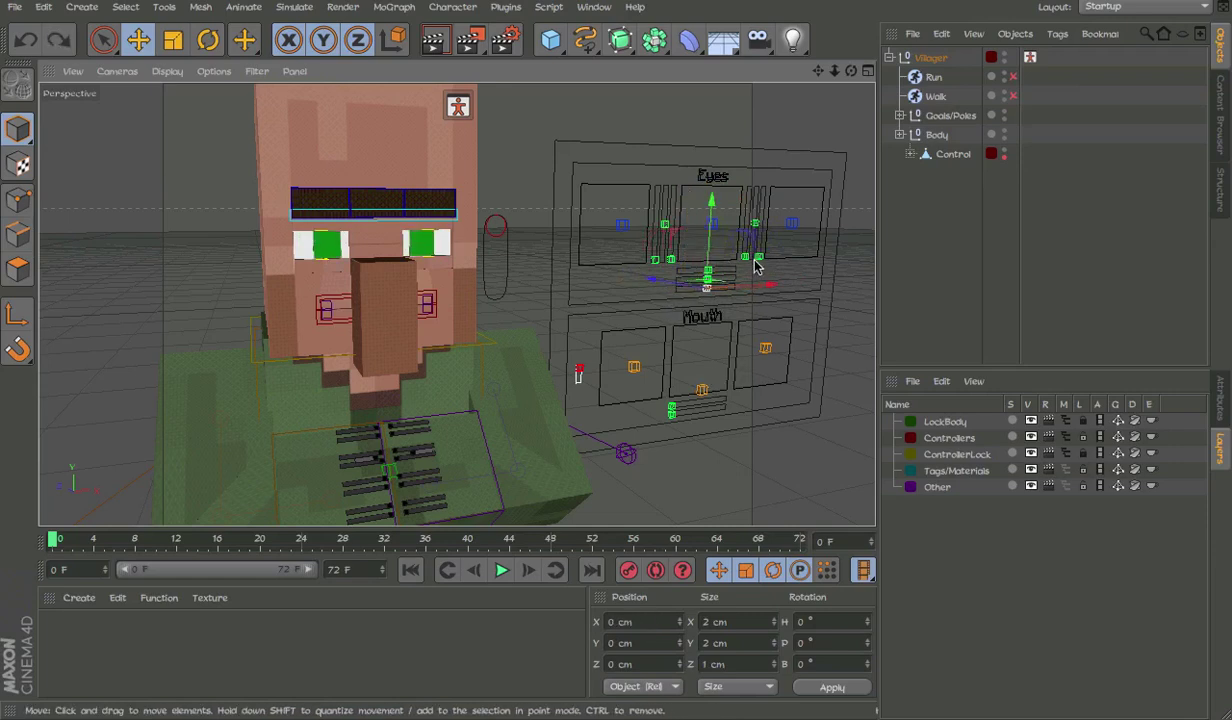
# Step: Try the vertical green eyelid sliders on the Eyes board, one at Y 9.174 cm and its counterpart at Y -1.95 cm, and undo the moves
pyautogui.click(753, 226)
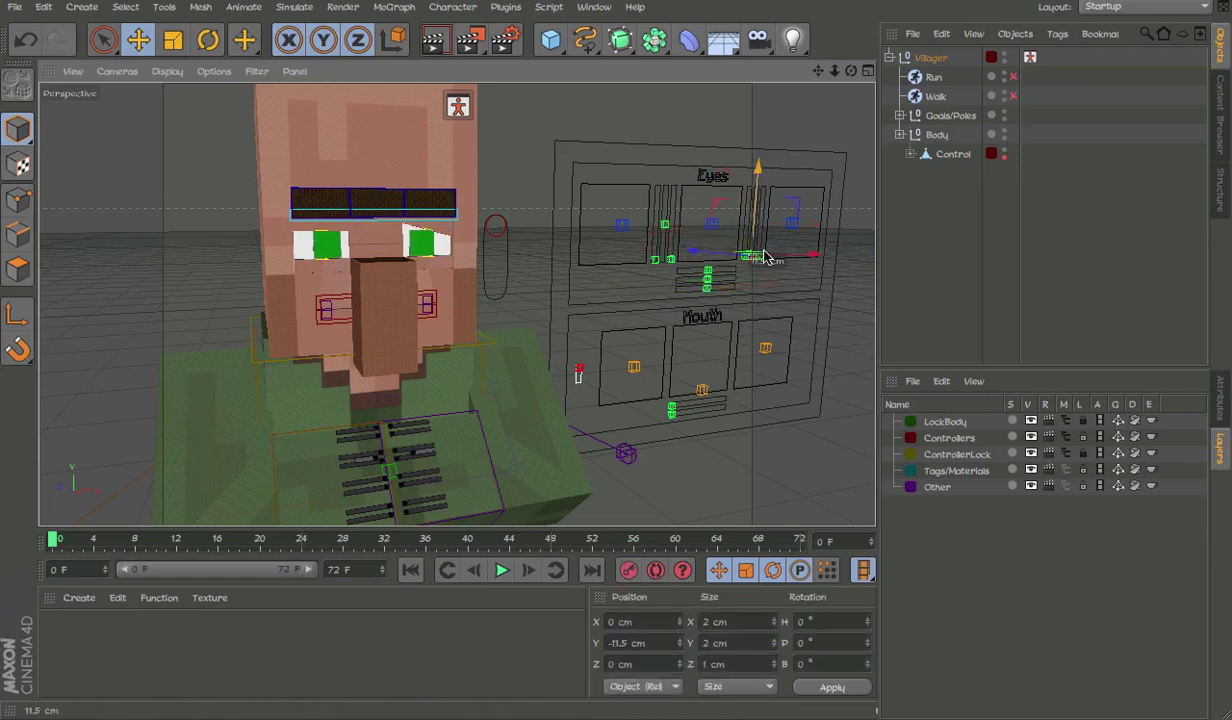
pyautogui.moveTo(763, 238); pyautogui.dragTo(760, 262)
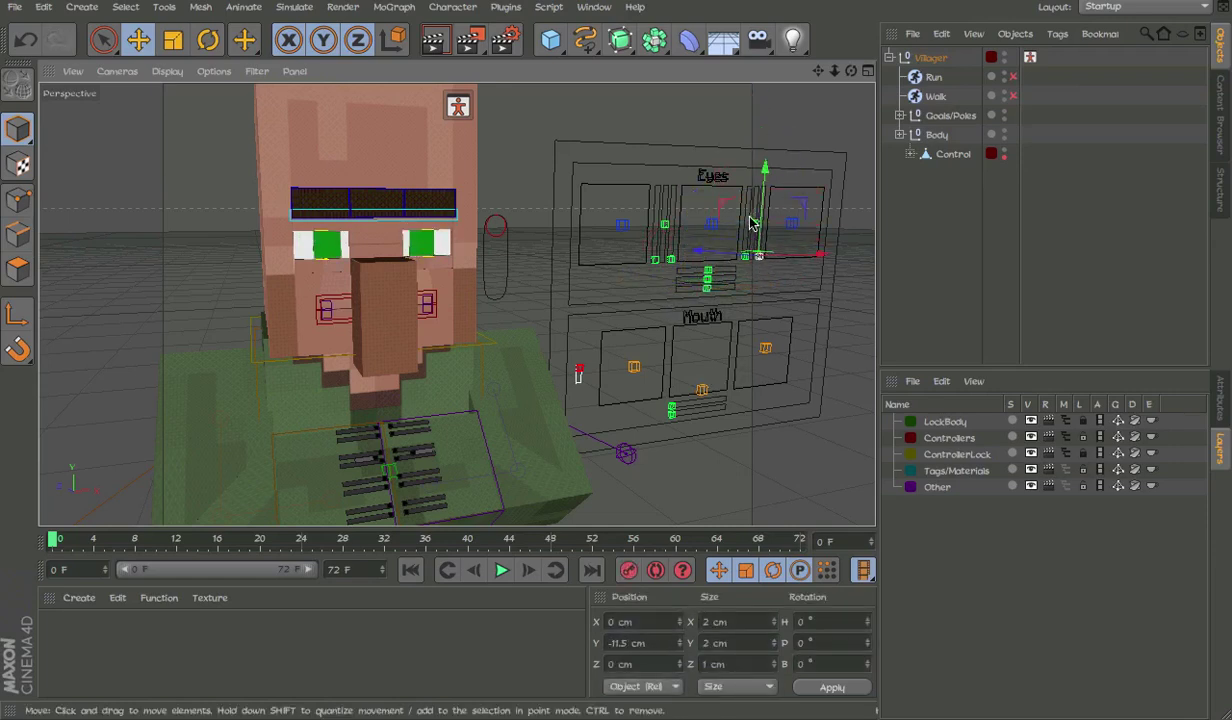
pyautogui.moveTo(755, 193); pyautogui.dragTo(752, 198)
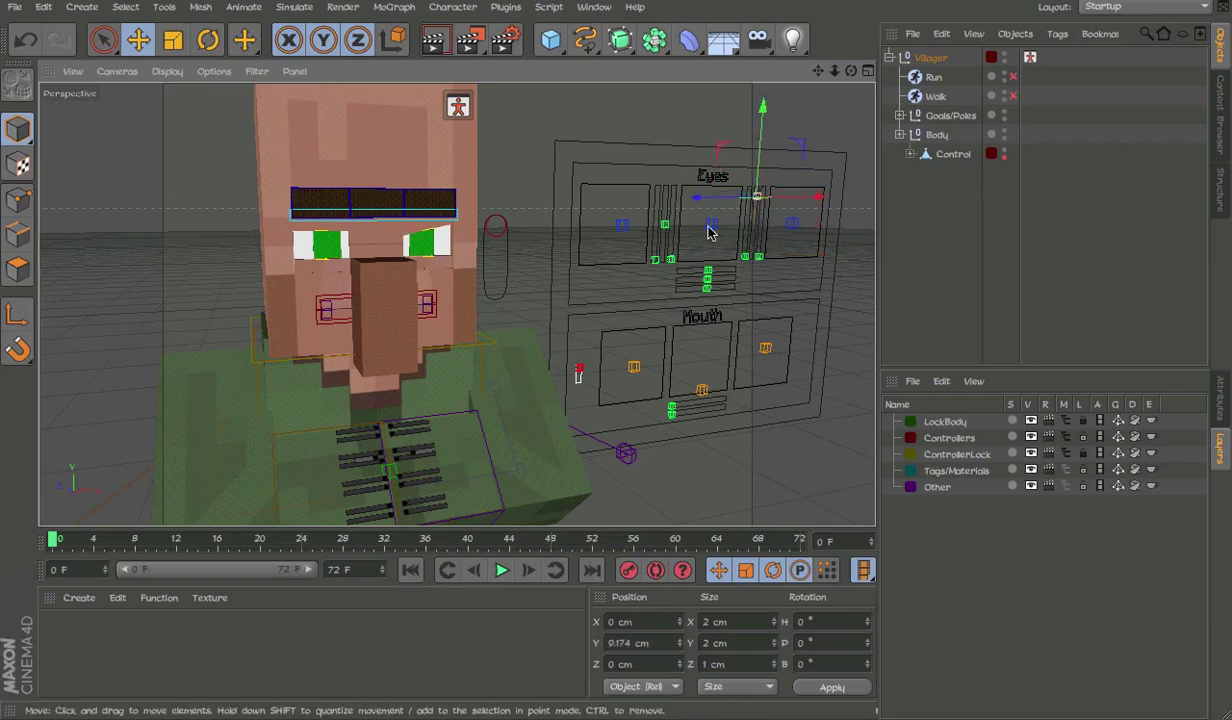
pyautogui.click(665, 225)
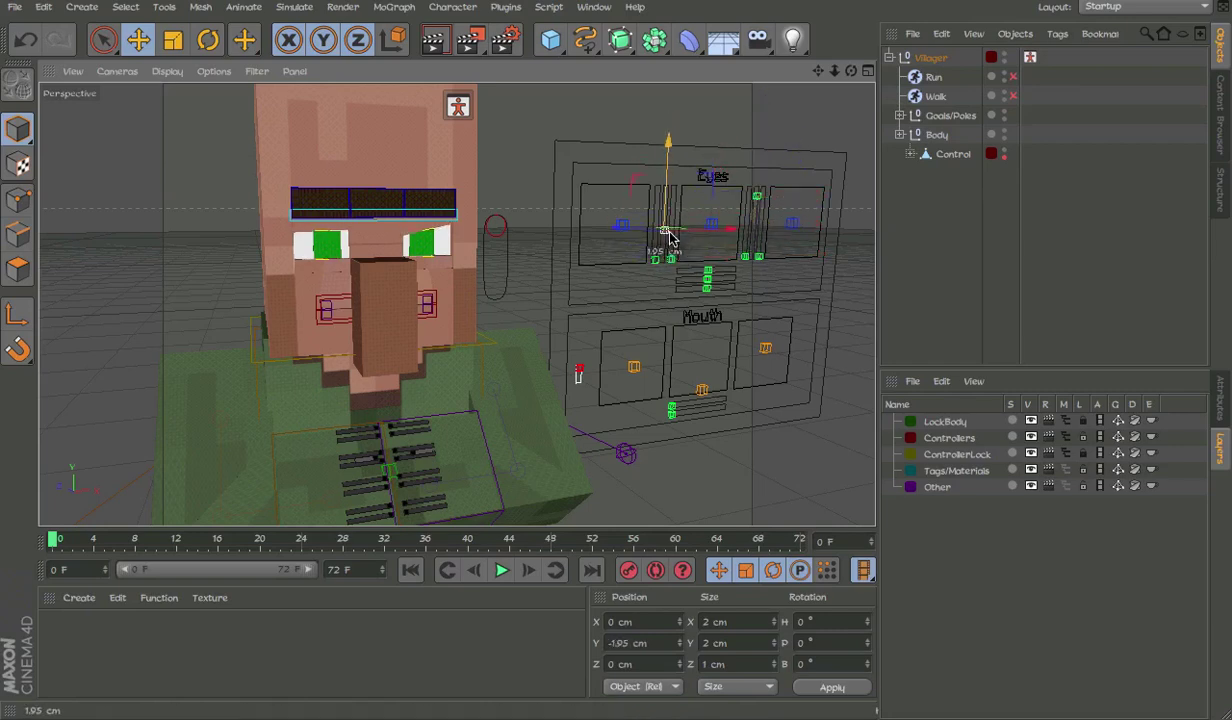
pyautogui.hotkey('ctrl', 'z')
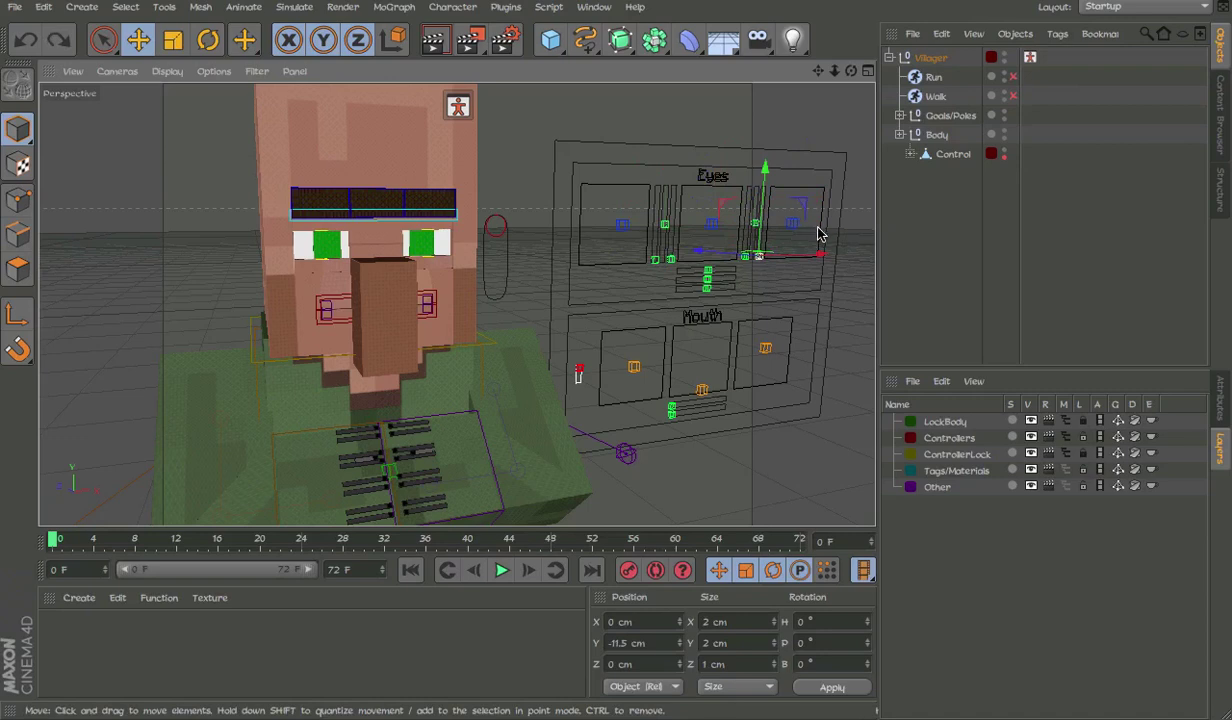
# Step: Try each of the two outer blue controllers on the Eyes board and undo their moves
pyautogui.moveTo(790, 284); pyautogui.dragTo(845, 273)
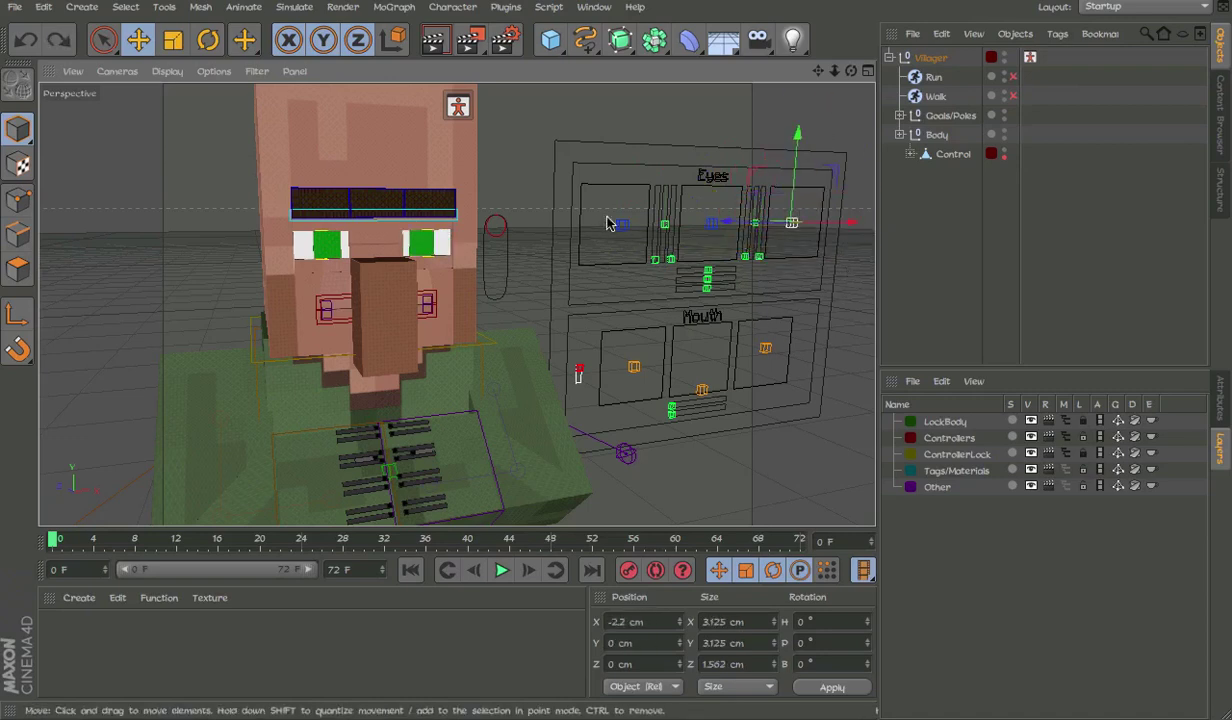
pyautogui.moveTo(607, 222); pyautogui.dragTo(585, 347)
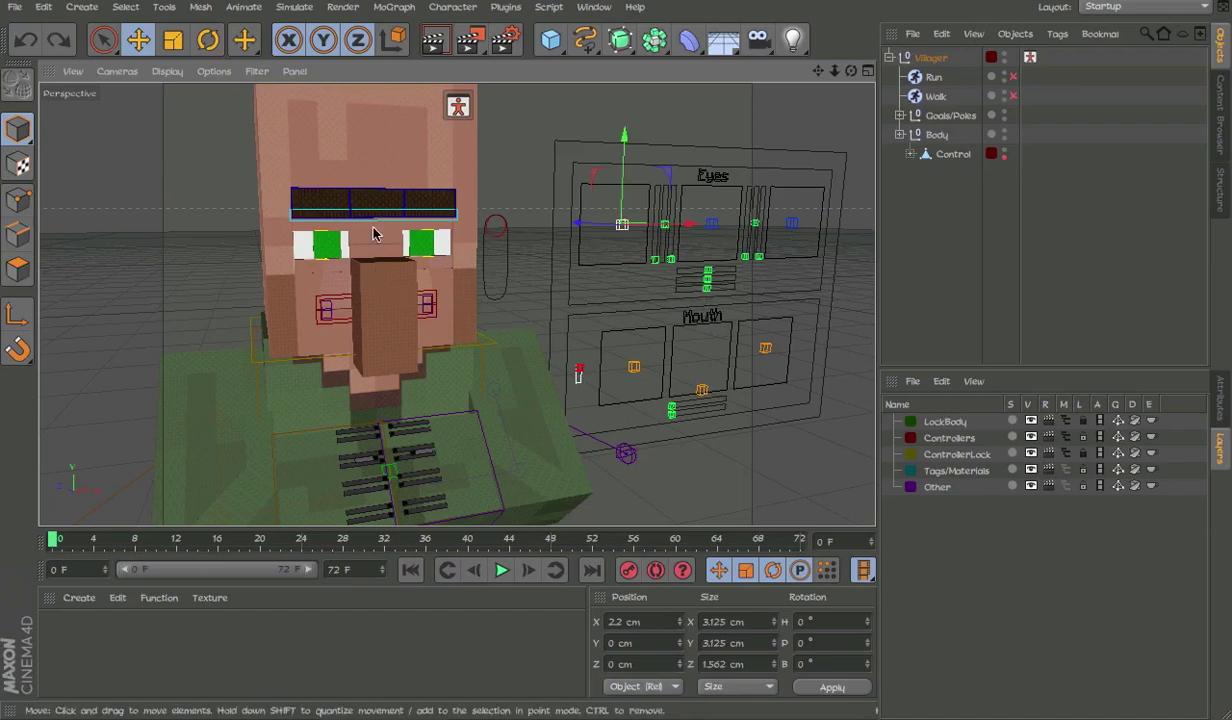
# Step: Try raising the lower eyelid controller directly on the face to Y 3.372 cm, and undo the move
pyautogui.scroll(2, 373, 233)
pyautogui.scroll(3, 452, 271)
pyautogui.click(457, 276)
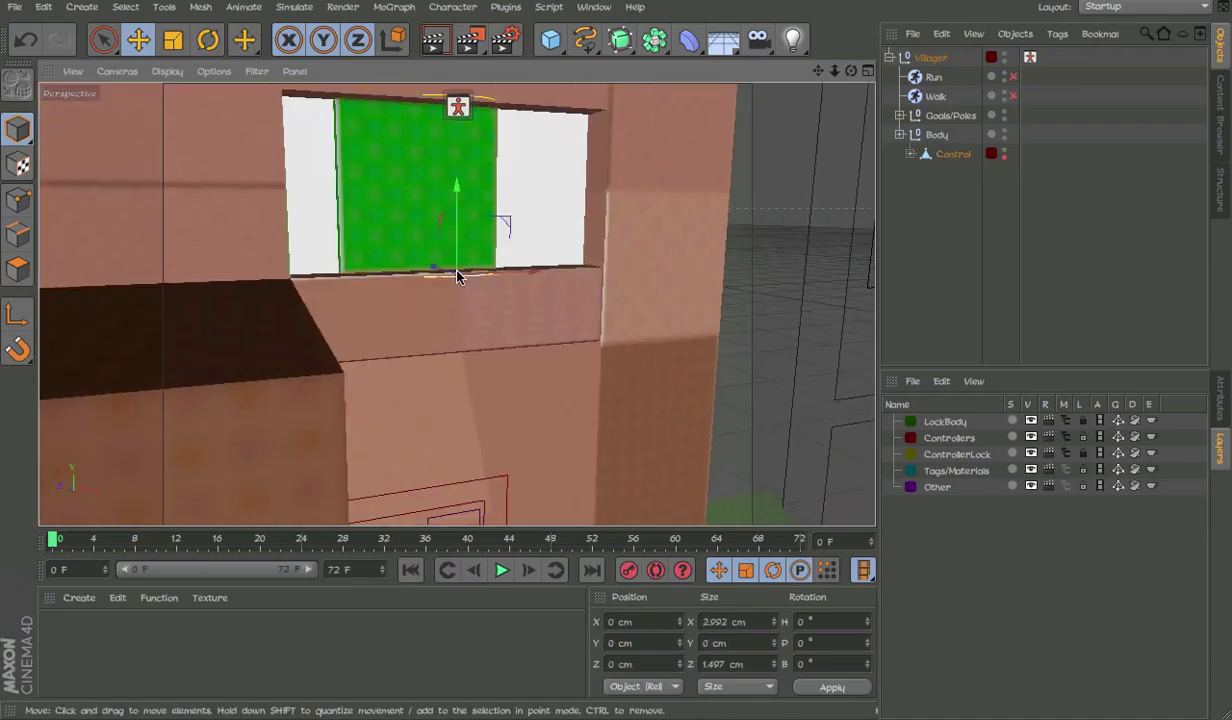
pyautogui.moveTo(458, 189); pyautogui.dragTo(460, 203)
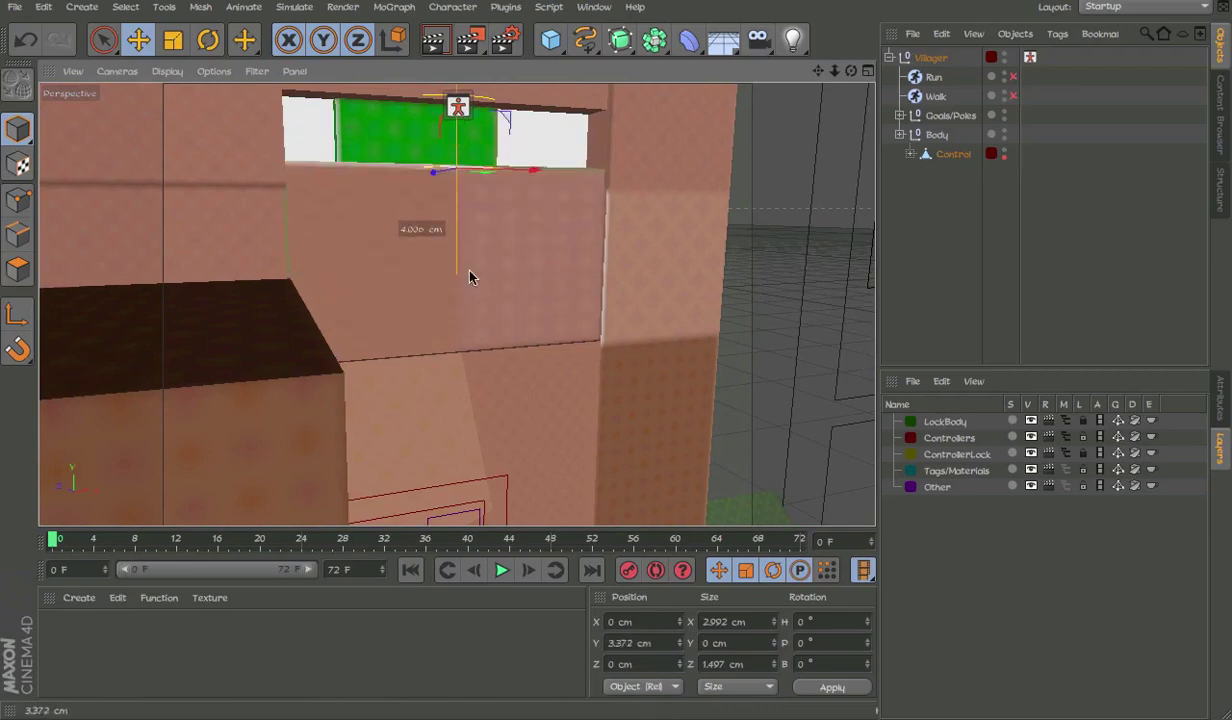
pyautogui.scroll(-4, 470, 283)
pyautogui.scroll(-4, 569, 283)
pyautogui.scroll(4, 545, 199)
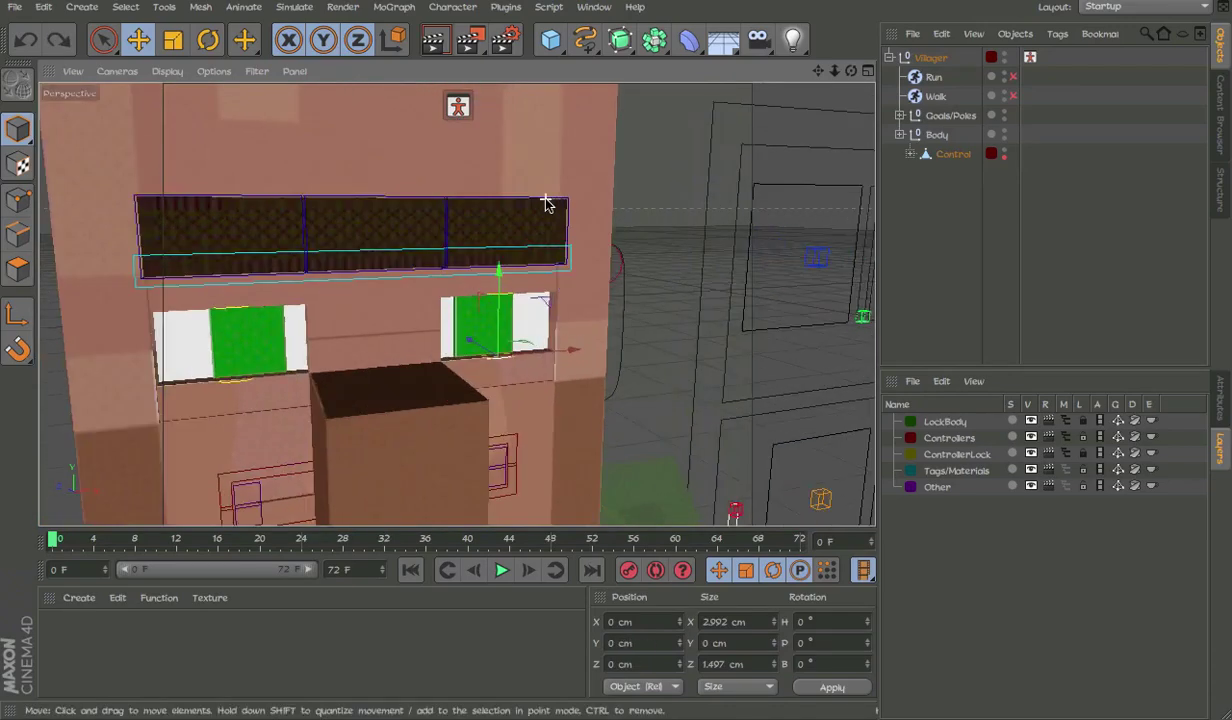
# Step: Select the outer eyebrow section nearest the control board, try moving and rotating it, and undo the changes
pyautogui.keyDown('alt'); pyautogui.moveTo(545, 199); pyautogui.dragTo(480, 177); pyautogui.keyUp('alt')
pyautogui.scroll(-3, 479, 174)
pyautogui.keyDown('alt'); pyautogui.moveTo(678, 199); pyautogui.dragTo(605, 177, button='middle'); pyautogui.keyUp('alt')
pyautogui.scroll(-5, 605, 175)
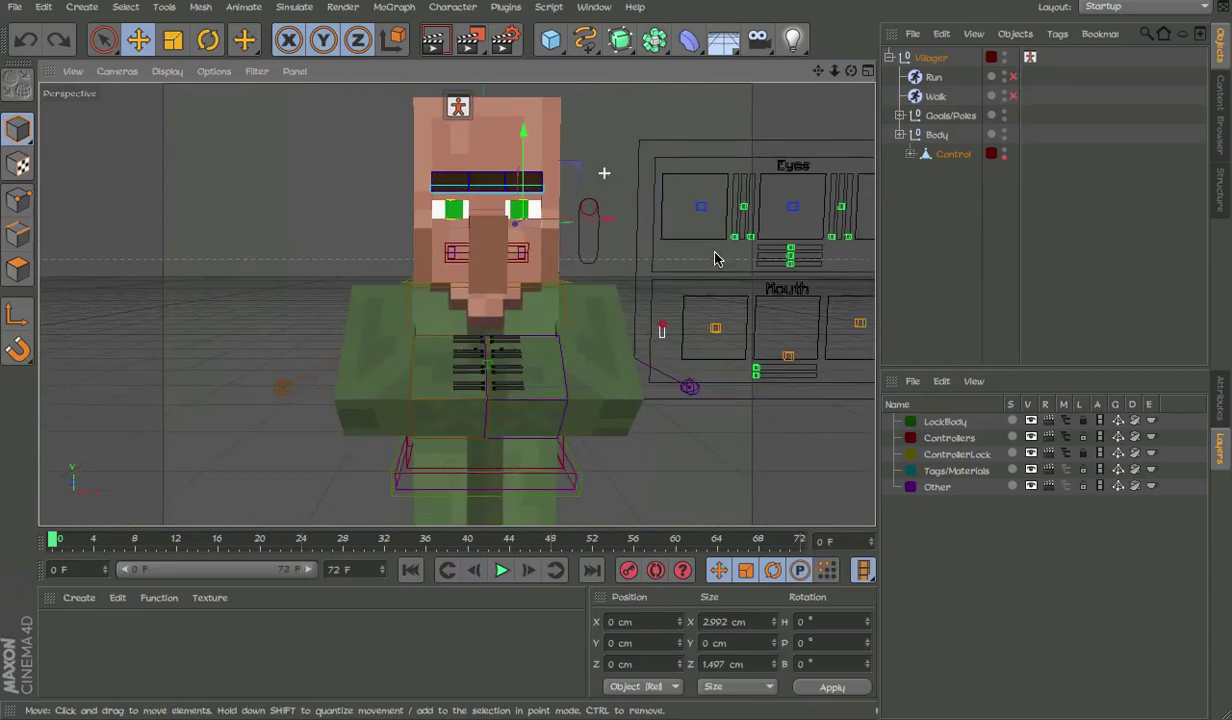
pyautogui.keyDown('alt'); pyautogui.moveTo(718, 257); pyautogui.dragTo(575, 269, button='middle'); pyautogui.keyUp('alt')
pyautogui.scroll(3, 405, 117)
pyautogui.scroll(3, 448, 270)
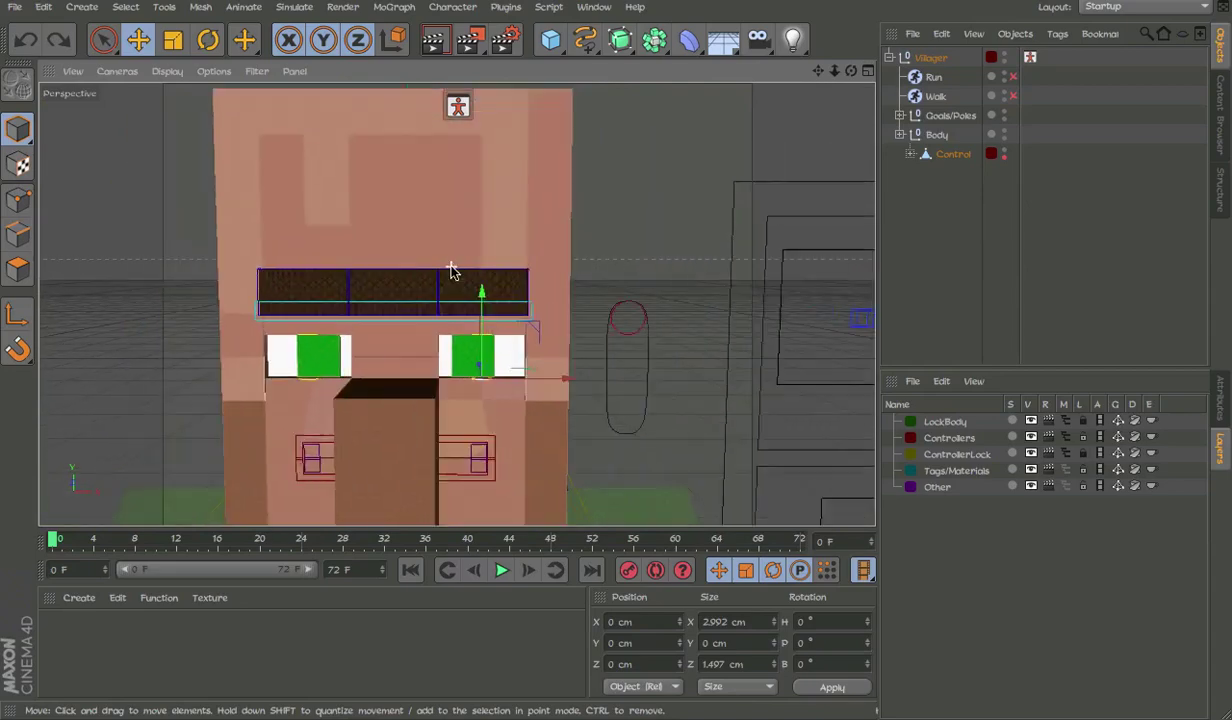
pyautogui.scroll(3, 533, 272)
pyautogui.click(532, 276)
pyautogui.scroll(-3, 532, 276)
pyautogui.moveTo(481, 252); pyautogui.dragTo(479, 212)
pyautogui.press('r')
pyautogui.moveTo(566, 261); pyautogui.dragTo(573, 290)
pyautogui.hotkey('ctrl', 'z')
pyautogui.hotkey('ctrl', 'z')
pyautogui.hotkey('ctrl', 'z')
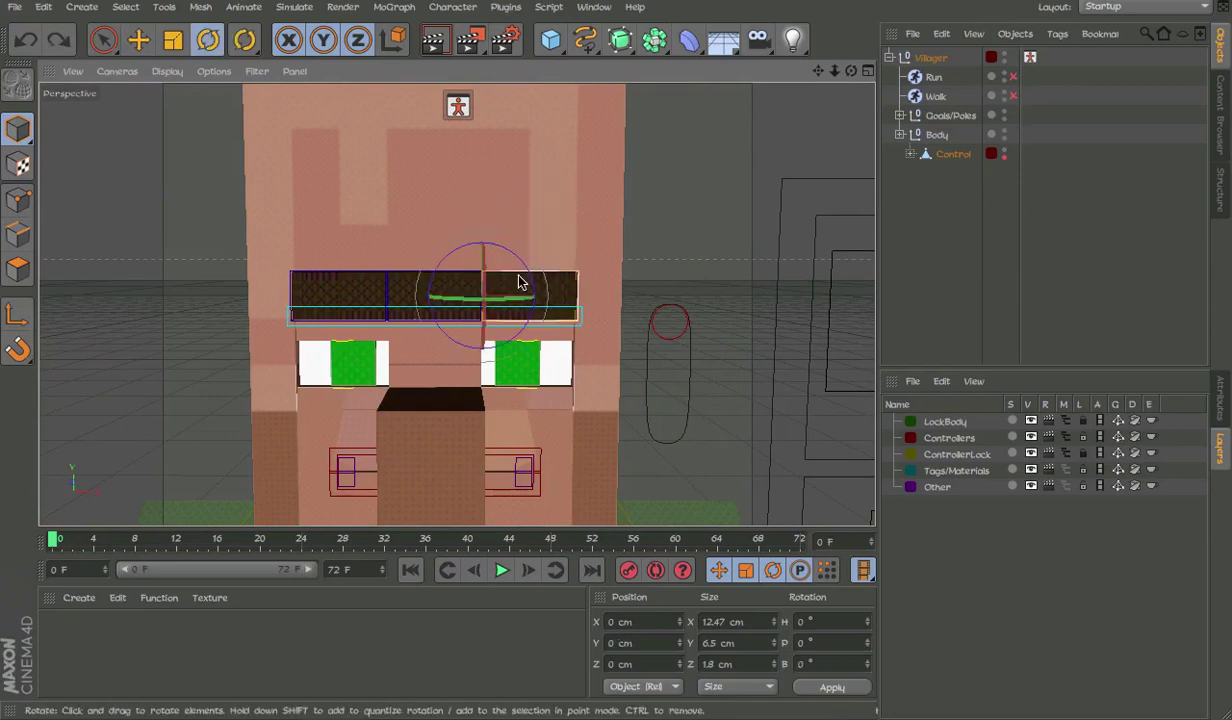
pyautogui.hotkey('ctrl', 'z')
# Step: Switch back to the Move tool, try raising the same outer eyebrow section, and undo the move
pyautogui.click(532, 276)
pyautogui.press('e')
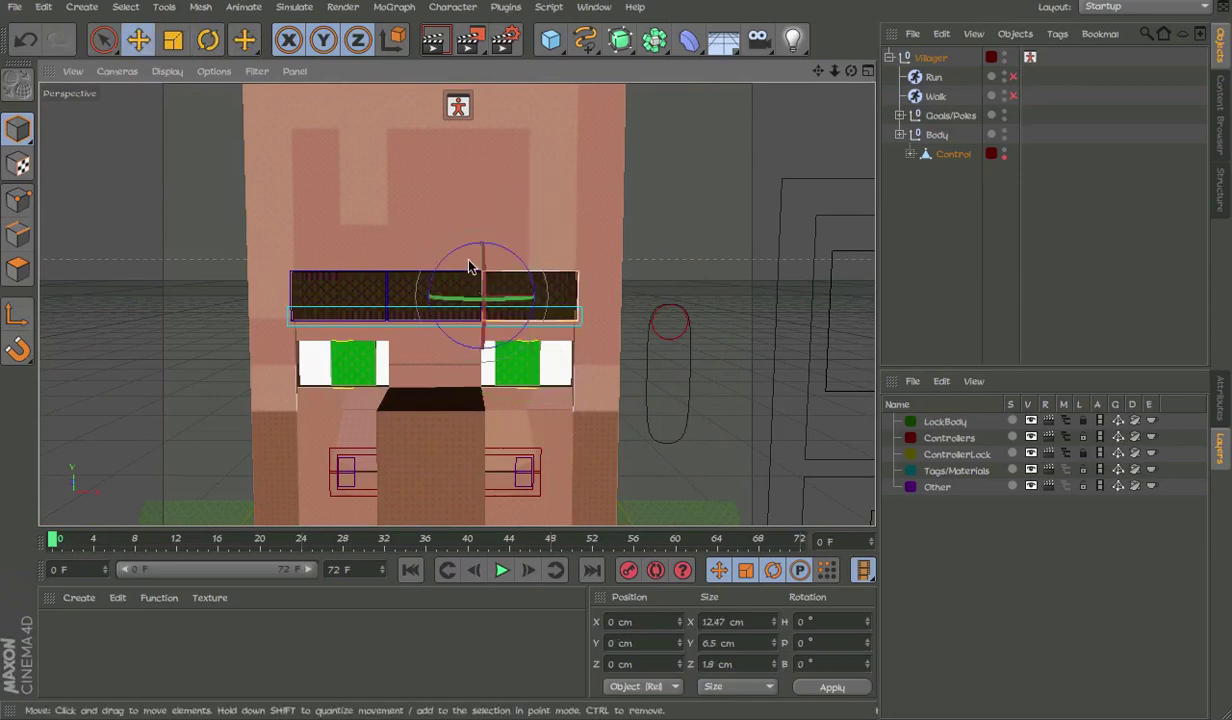
pyautogui.moveTo(481, 264); pyautogui.dragTo(481, 208)
pyautogui.hotkey('ctrl', 'z')
# Step: Try raising the middle eyebrow section to Y 6.184 cm, and a horizontal green Eyes slider at X -8.967 cm
pyautogui.click(440, 270)
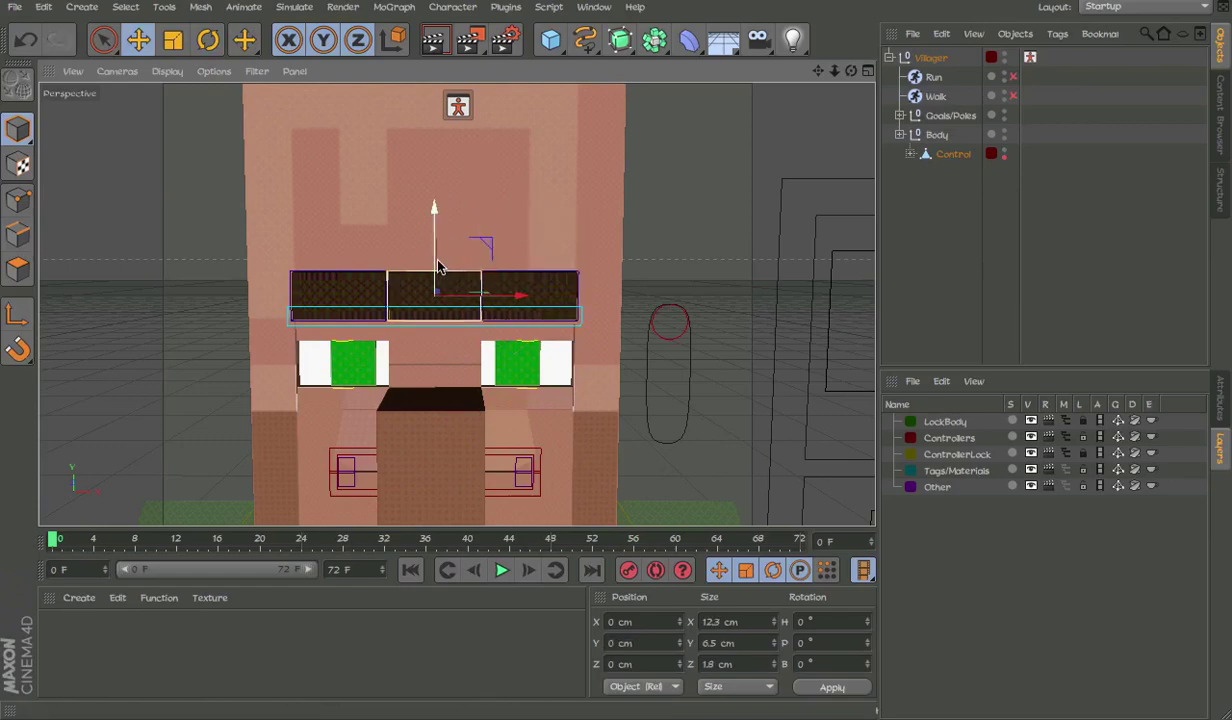
pyautogui.moveTo(440, 270); pyautogui.dragTo(443, 220)
pyautogui.keyDown('alt'); pyautogui.moveTo(450, 152); pyautogui.dragTo(453, 123); pyautogui.keyUp('alt')
pyautogui.keyDown('alt'); pyautogui.moveTo(453, 123); pyautogui.dragTo(459, 210, button='middle'); pyautogui.keyUp('alt')
pyautogui.keyDown('alt'); pyautogui.moveTo(459, 210); pyautogui.dragTo(459, 258); pyautogui.keyUp('alt')
pyautogui.keyDown('alt'); pyautogui.moveTo(459, 258); pyautogui.dragTo(425, 178, button='middle'); pyautogui.keyUp('alt')
pyautogui.scroll(-5, 425, 178)
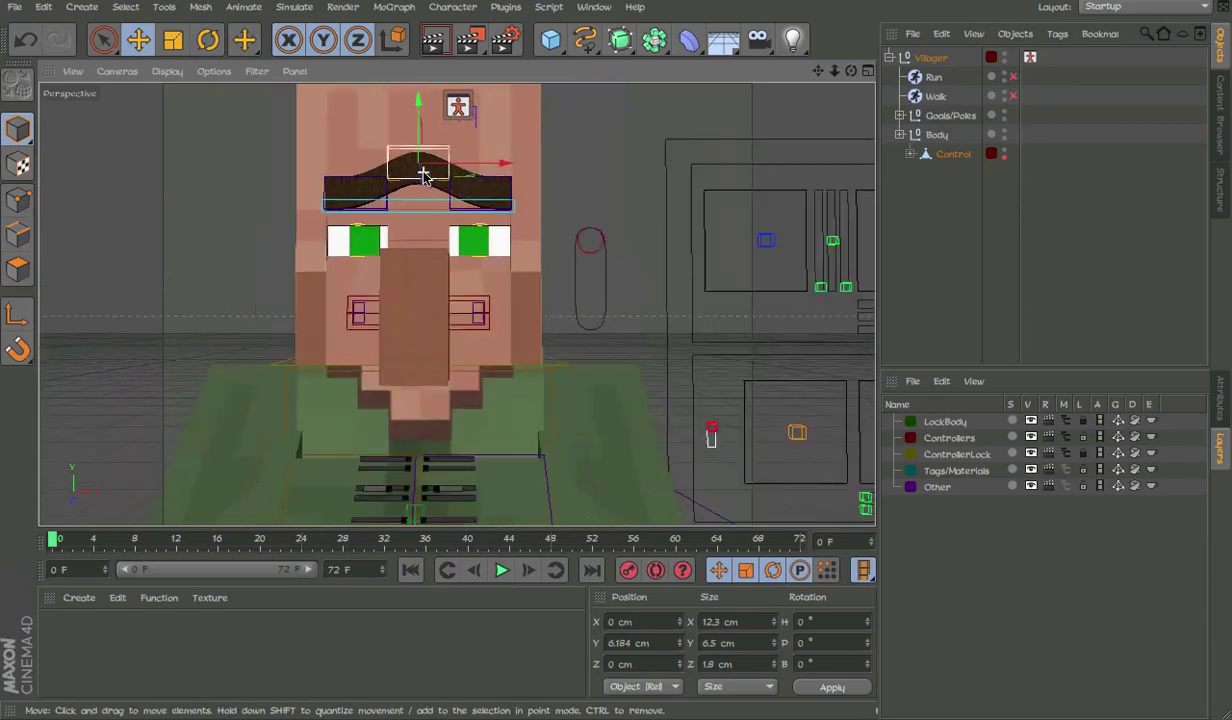
pyautogui.click(692, 255)
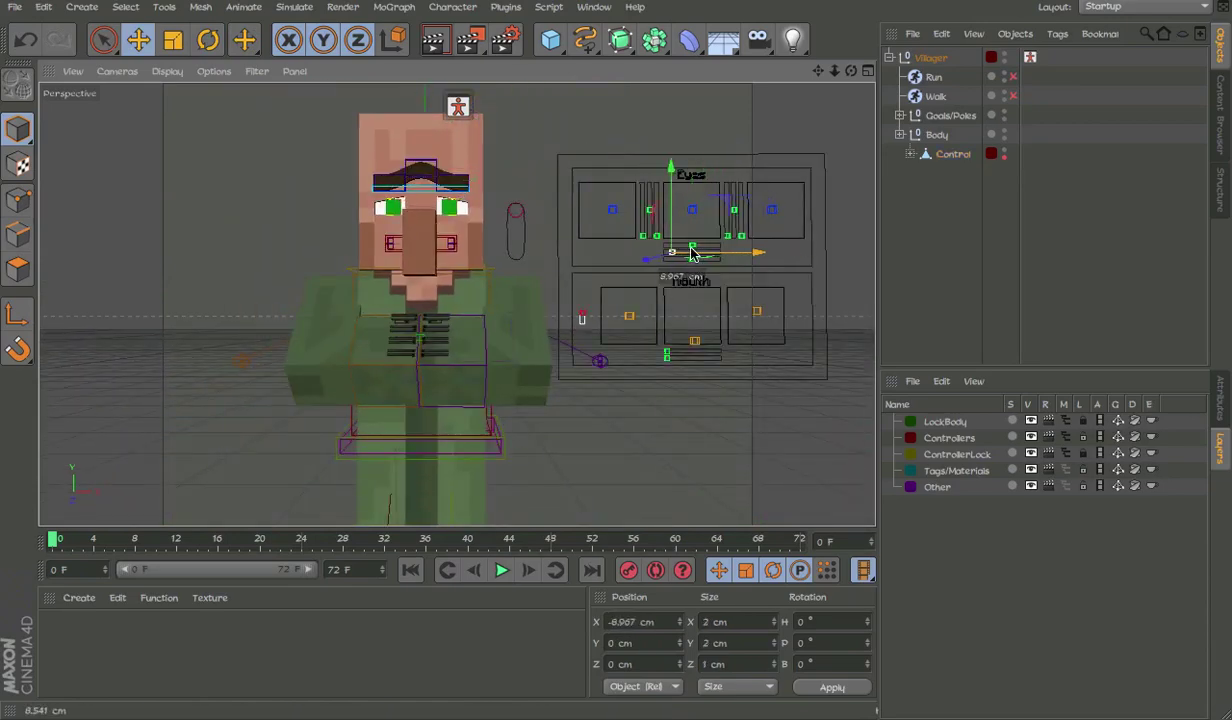
# Step: Select the middle eyebrow section, and switch the selection to the controller for the whole eyebrow
pyautogui.scroll(5, 440, 399)
pyautogui.click(585, 226)
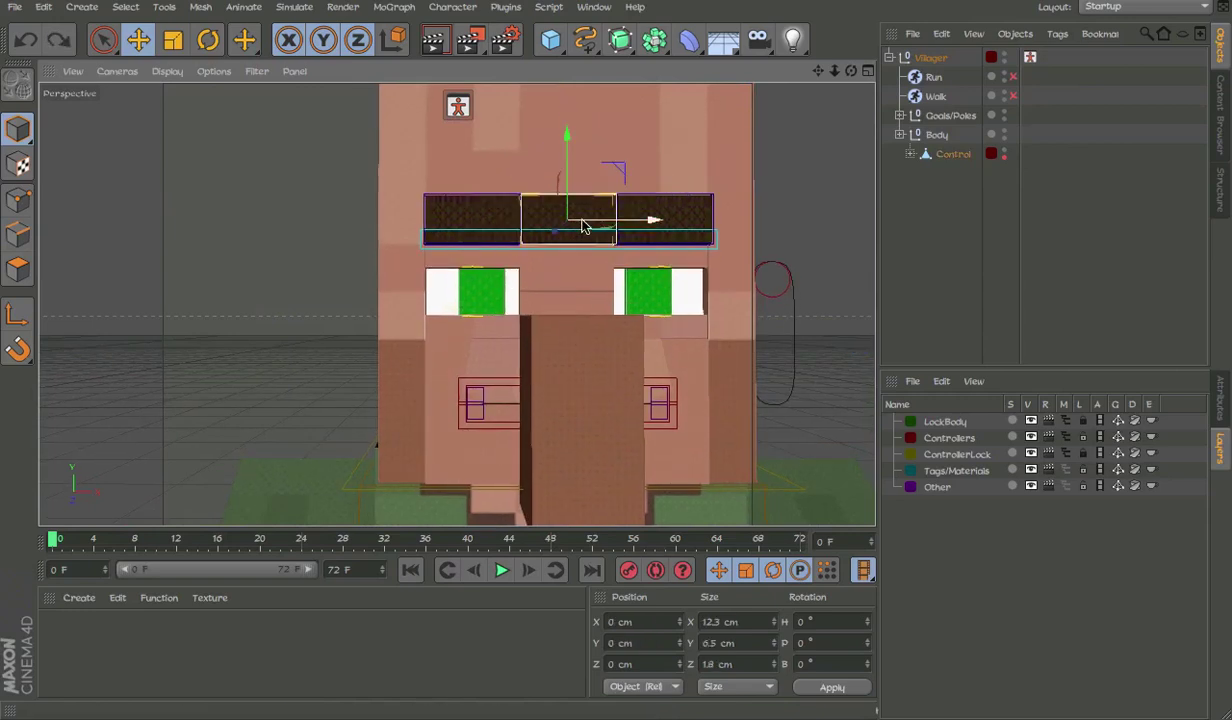
pyautogui.click(645, 236)
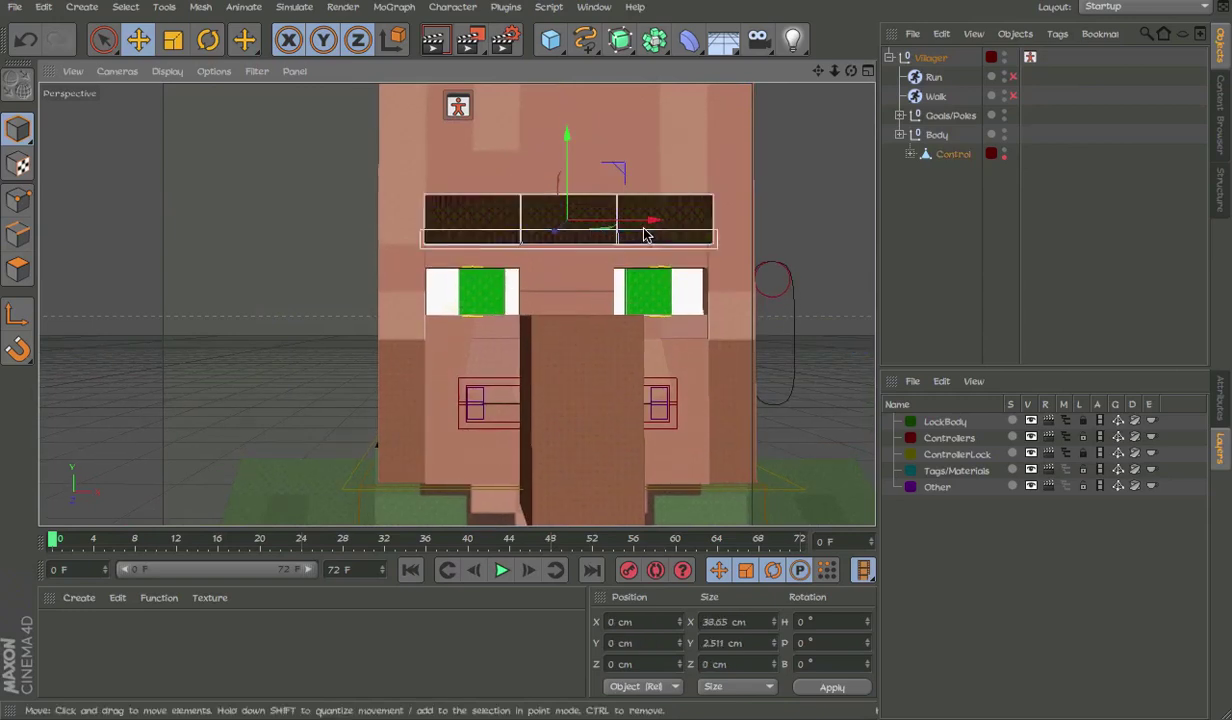
# Step: Try adjusting the outer eyebrow section nearest the control board, switch to the Rotate tool, and undo the changes
pyautogui.click(602, 212)
pyautogui.click(618, 222)
pyautogui.moveTo(621, 170); pyautogui.dragTo(628, 236)
pyautogui.press('r')
pyautogui.hotkey('ctrl', 'z')
pyautogui.hotkey('ctrl', 'z')
pyautogui.hotkey('ctrl', 'z')
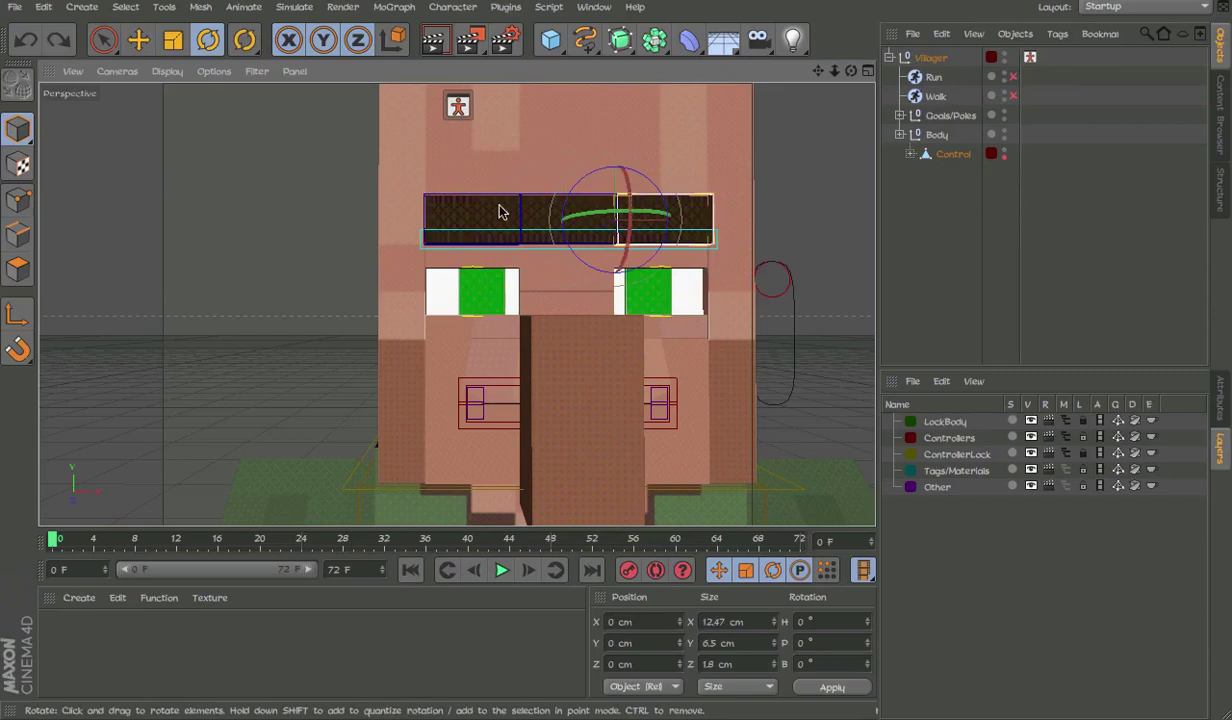
# Step: Select the eyebrow section farthest from the control board, try rotating it, and undo the rotations
pyautogui.press('e')
pyautogui.click(506, 203)
pyautogui.press('r')
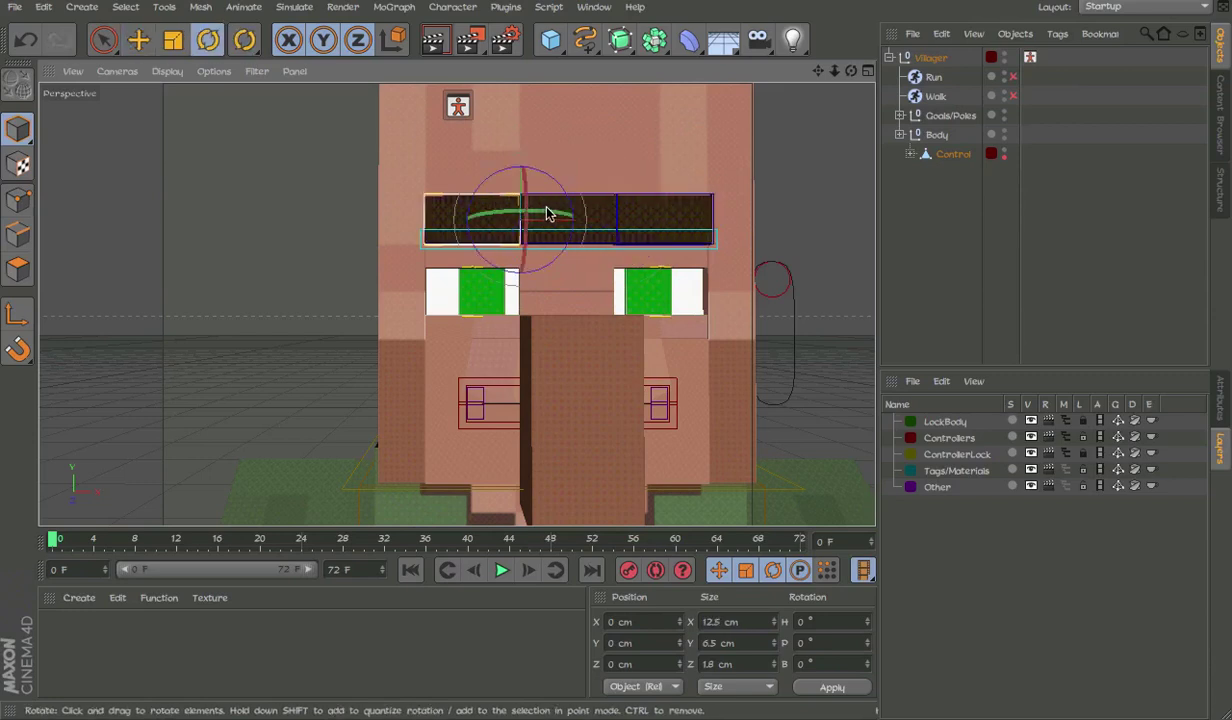
pyautogui.moveTo(546, 207); pyautogui.dragTo(675, 345)
pyautogui.click(644, 197)
pyautogui.keyDown('alt'); pyautogui.moveTo(675, 347); pyautogui.dragTo(596, 287, button='middle'); pyautogui.keyUp('alt')
pyautogui.hotkey('ctrl', 'z')
pyautogui.hotkey('ctrl', 'z')
pyautogui.hotkey('ctrl', 'z')
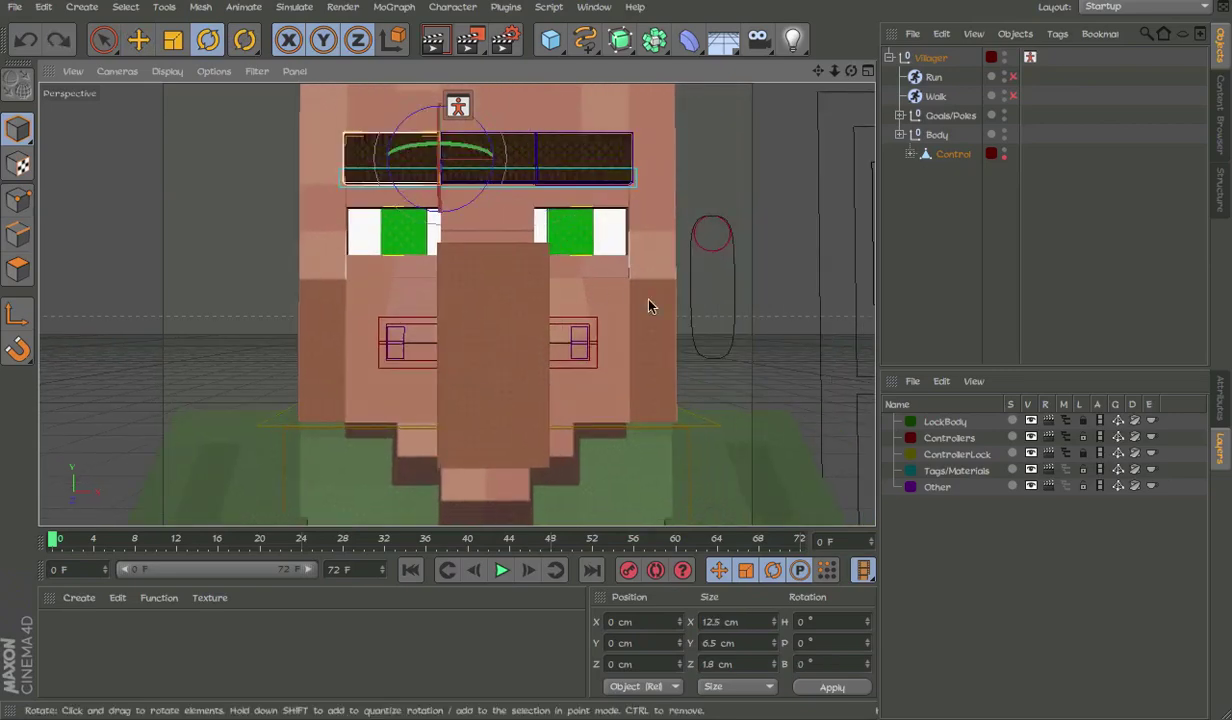
# Step: Move the hand controller on the control board side to X 8.562, Y 20.045, Z 51.917 cm and render the view
pyautogui.click(649, 305)
pyautogui.scroll(-10, 605, 240)
pyautogui.keyDown('alt'); pyautogui.moveTo(586, 240); pyautogui.dragTo(689, 334); pyautogui.keyUp('alt')
pyautogui.scroll(5, 530, 274)
pyautogui.click(540, 262)
pyautogui.press('e')
pyautogui.hotkey('ctrl', 'r')
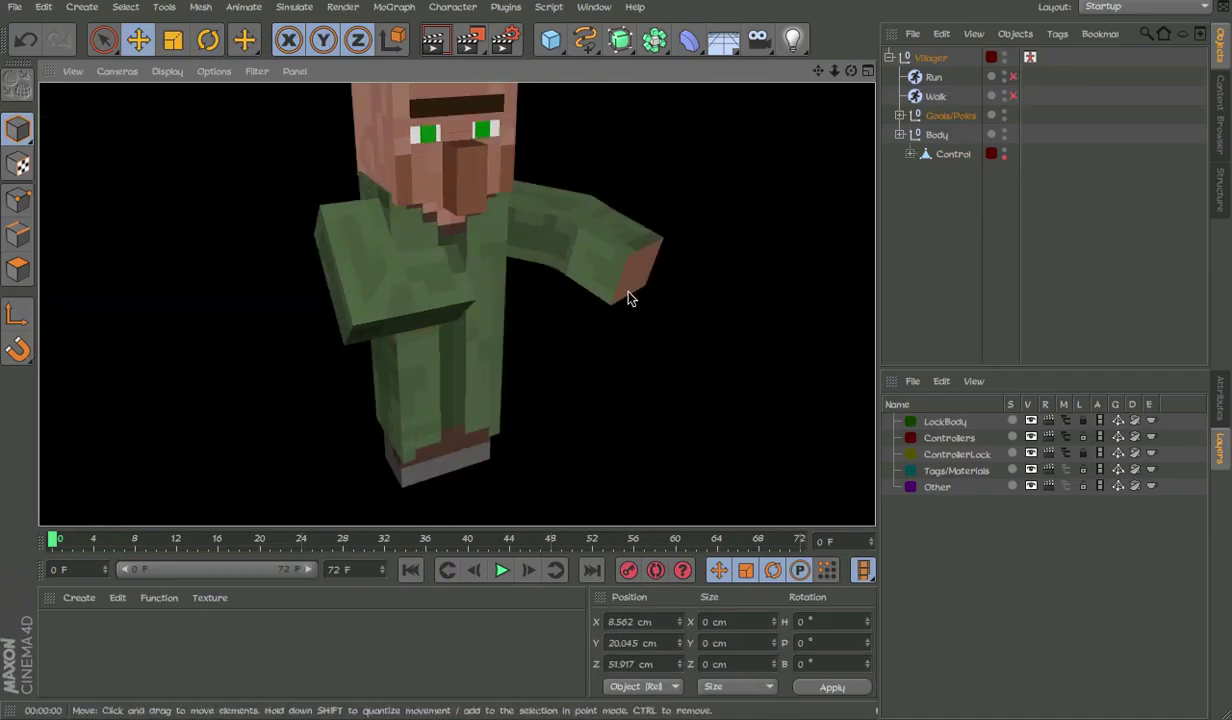
# Step: Reset the hand controller's X, Y and Z position to 0, try another small move, and undo it
pyautogui.click(663, 261)
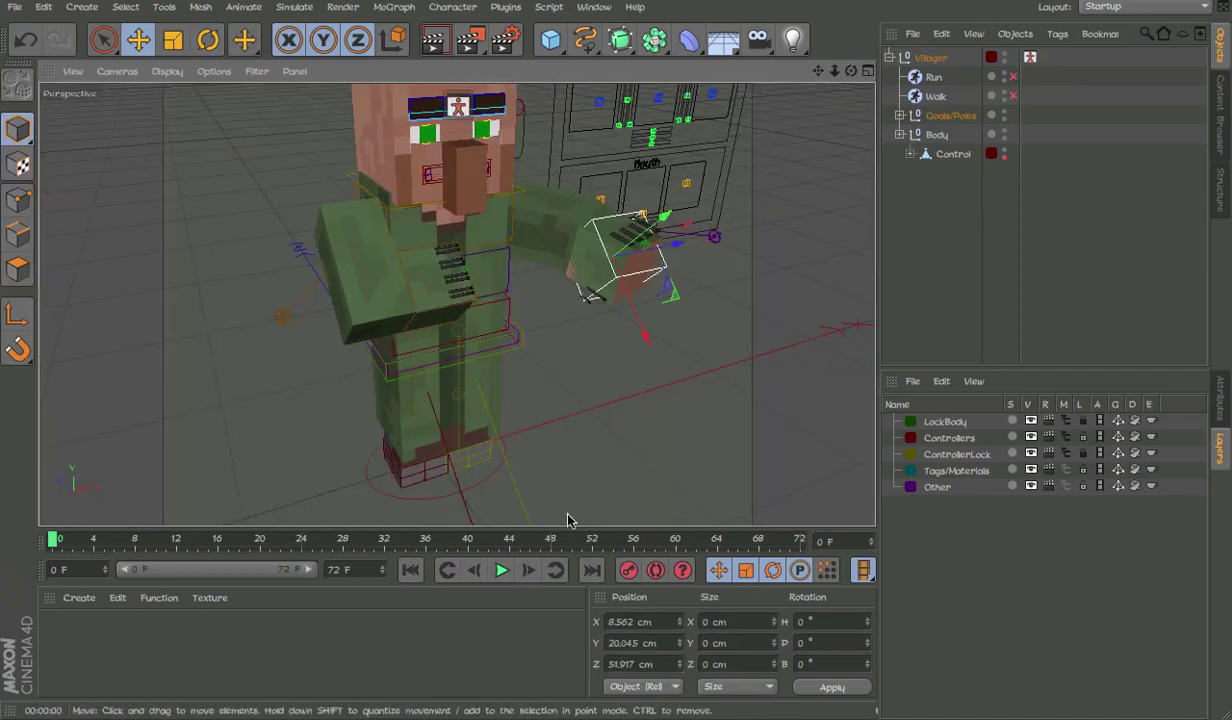
pyautogui.press('Return')
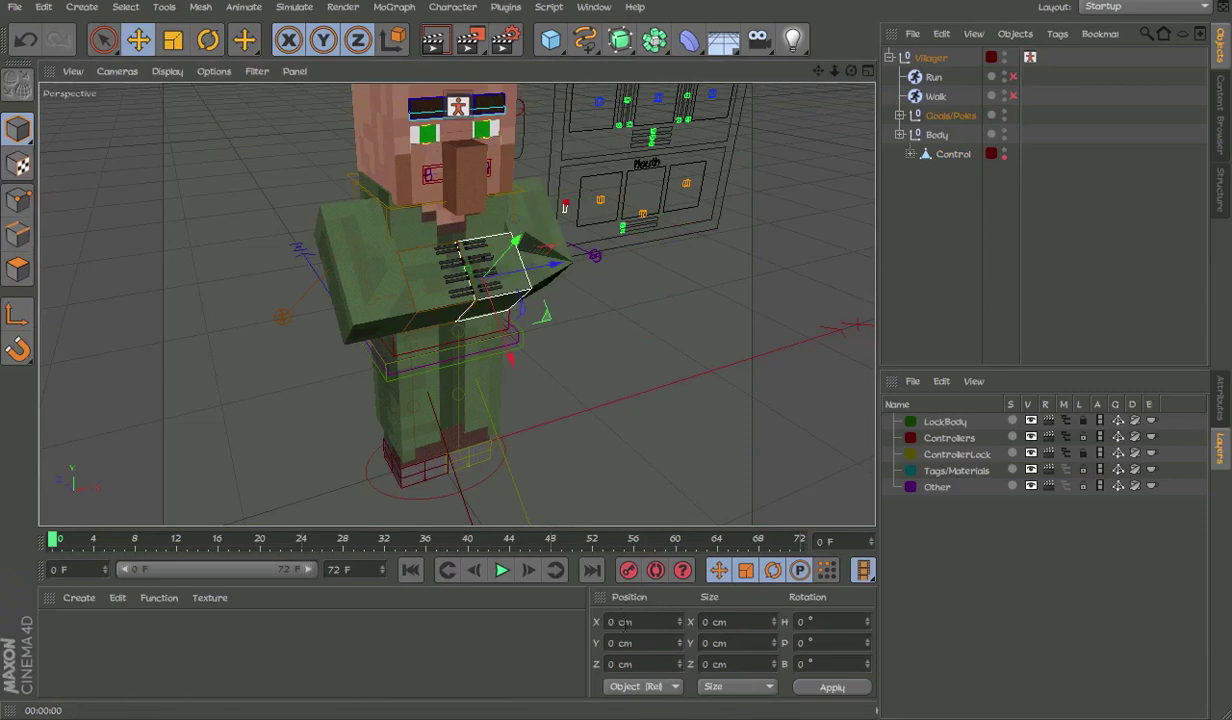
pyautogui.moveTo(531, 237); pyautogui.dragTo(557, 250)
pyautogui.hotkey('ctrl', 'z')
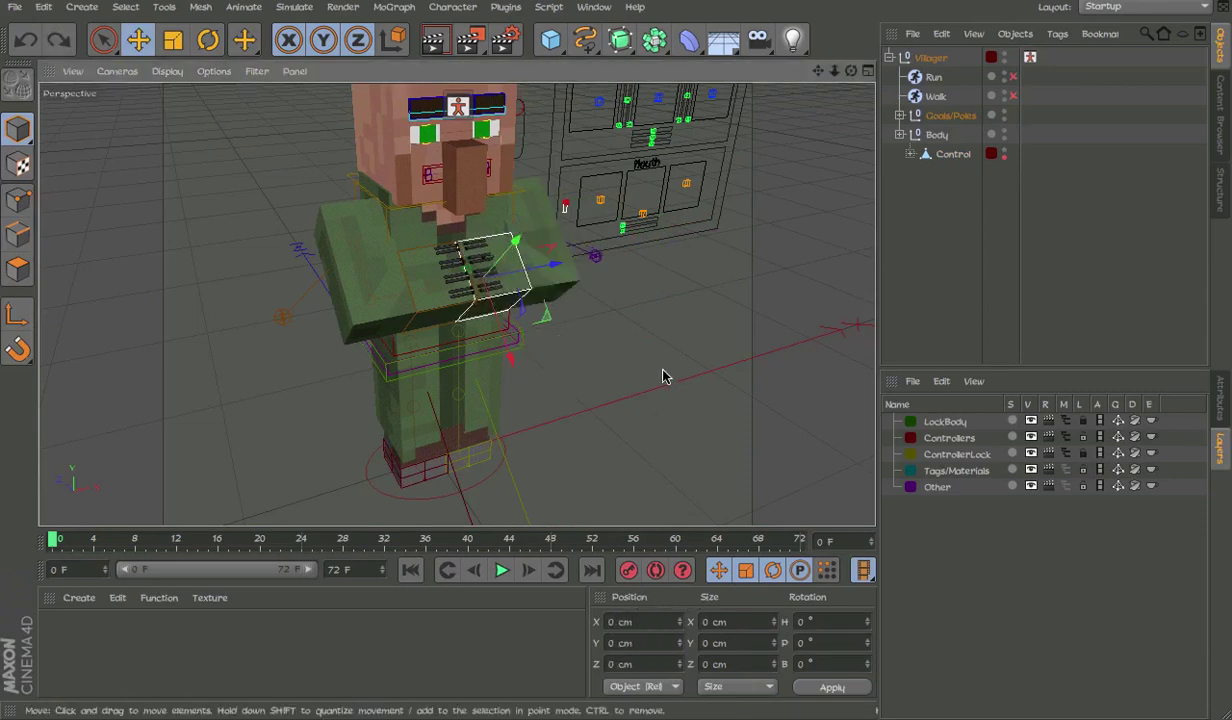
# Step: Try the hand controller at X 25.968, Y -19.966, Z -28.451 cm and reset its position to 0
pyautogui.moveTo(645, 360); pyautogui.dragTo(580, 470)
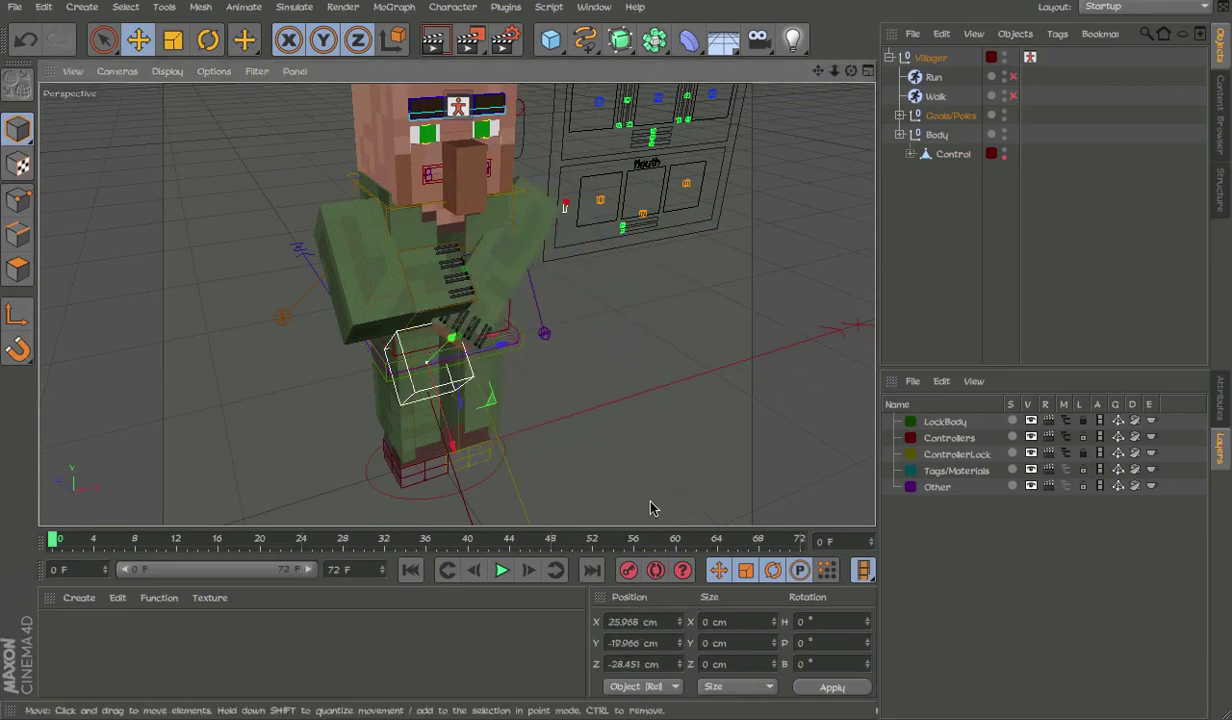
pyautogui.click(644, 621)
pyautogui.press('Return')
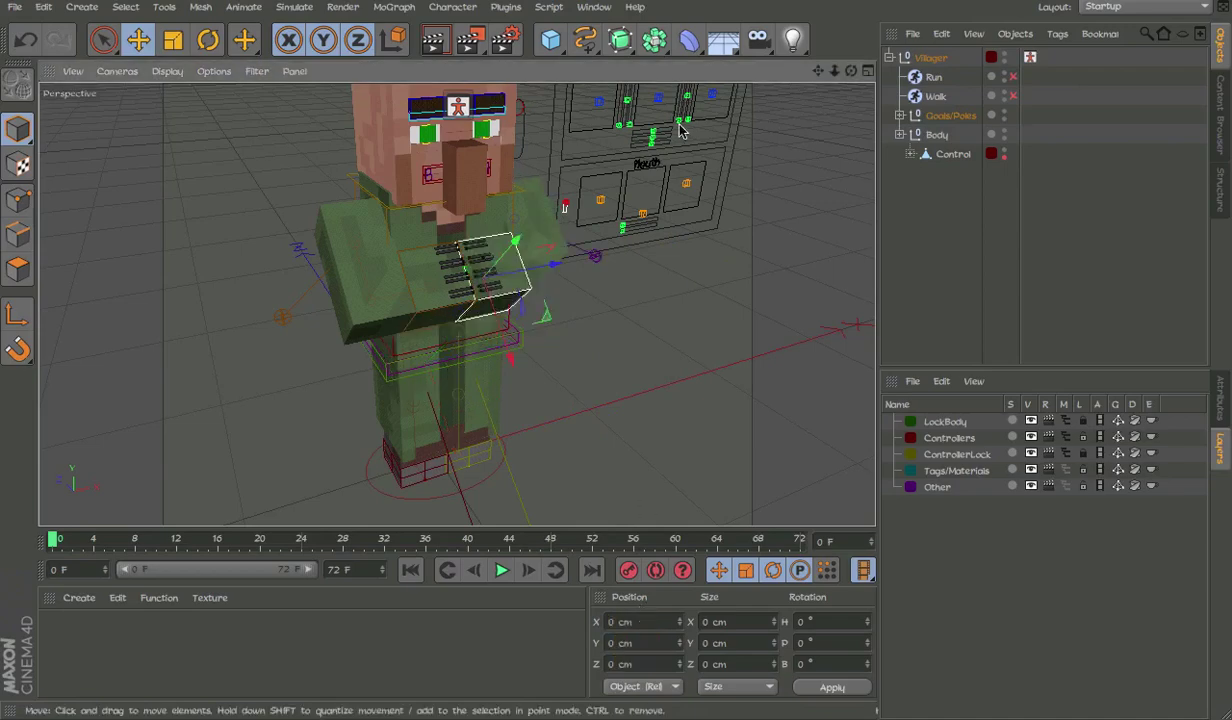
pyautogui.keyDown('alt'); pyautogui.moveTo(672, 168); pyautogui.dragTo(616, 173); pyautogui.keyUp('alt')
pyautogui.hotkey('ctrl', 'z')
pyautogui.keyDown('alt'); pyautogui.moveTo(500, 285); pyautogui.dragTo(503, 333); pyautogui.keyUp('alt')
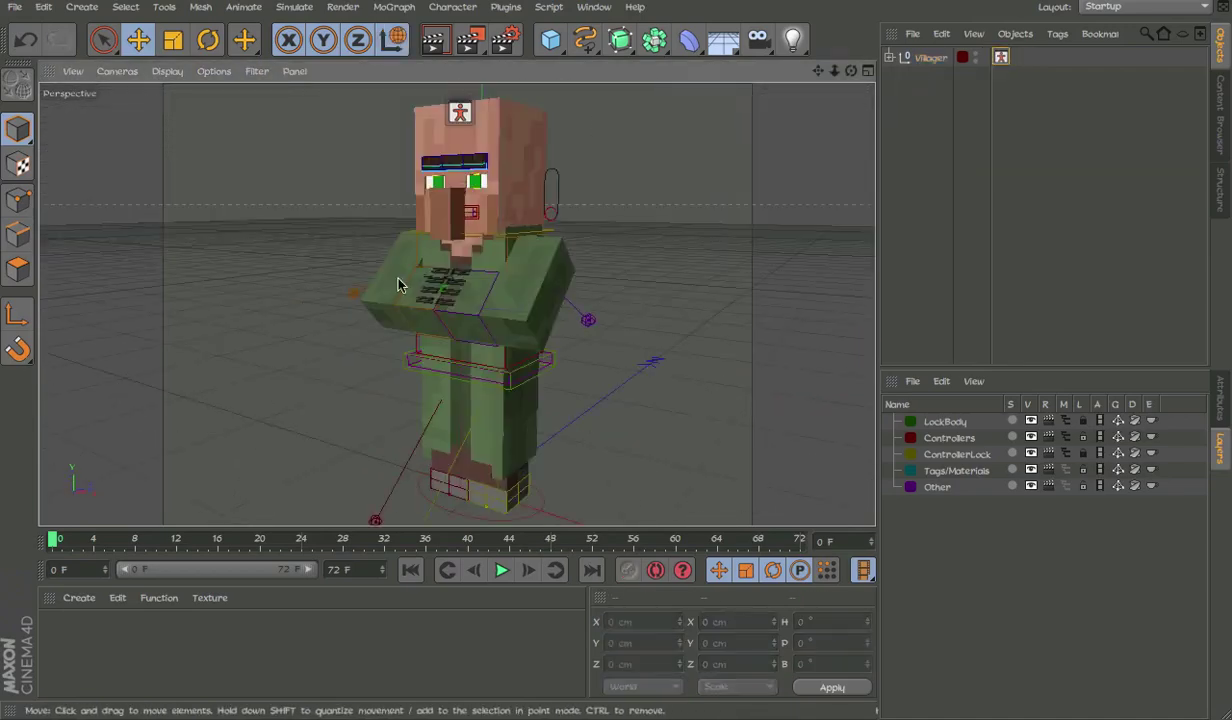
# Step: Select the purple elbow pole controller beside the villager's arm
pyautogui.keyDown('alt'); pyautogui.moveTo(401, 284); pyautogui.dragTo(456, 302, button='middle'); pyautogui.keyUp('alt')
pyautogui.moveTo(605, 297)
pyautogui.keyDown('alt'); pyautogui.mouseDown()
pyautogui.moveTo(655, 296)
pyautogui.moveTo(508, 283)
pyautogui.moveTo(720, 300)
pyautogui.moveTo(590, 297)
pyautogui.mouseUp(); pyautogui.keyUp('alt')
pyautogui.keyDown('ctrl'); pyautogui.moveTo(467, 111); pyautogui.dragTo(518, 127); pyautogui.keyUp('ctrl')
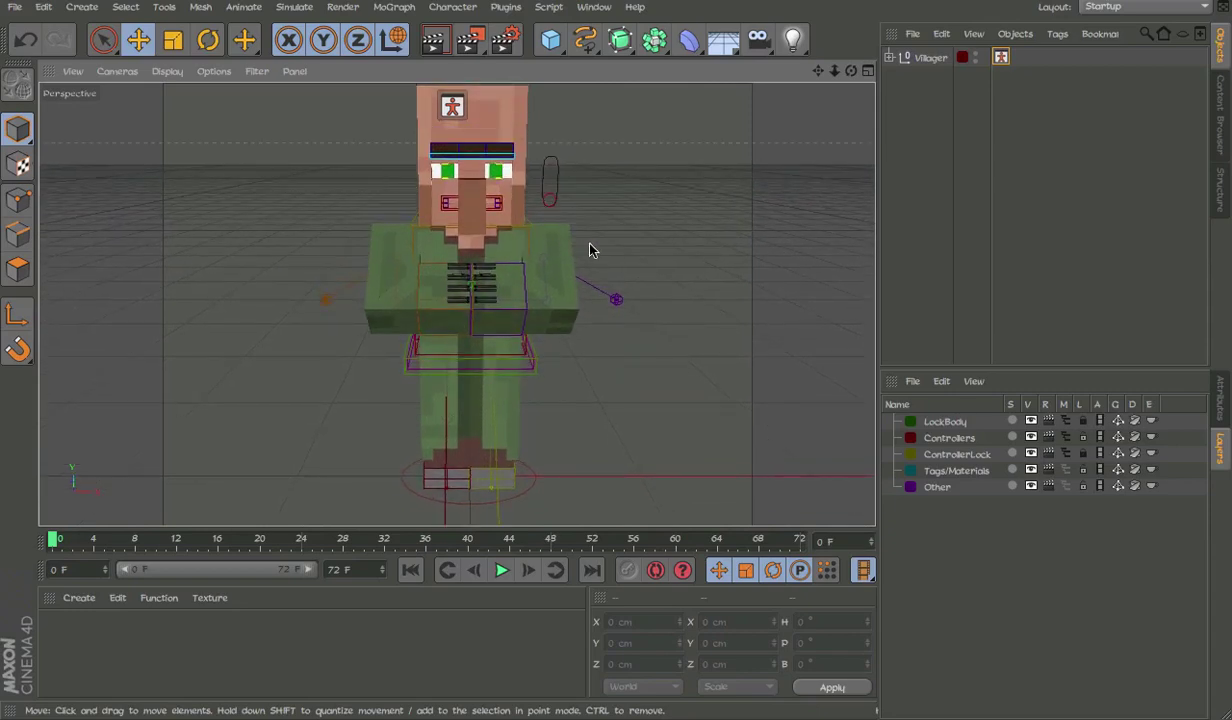
pyautogui.click(616, 301)
pyautogui.click(613, 344)
pyautogui.keyDown('alt'); pyautogui.moveTo(613, 311); pyautogui.dragTo(616, 366); pyautogui.keyUp('alt')
pyautogui.click(614, 298)
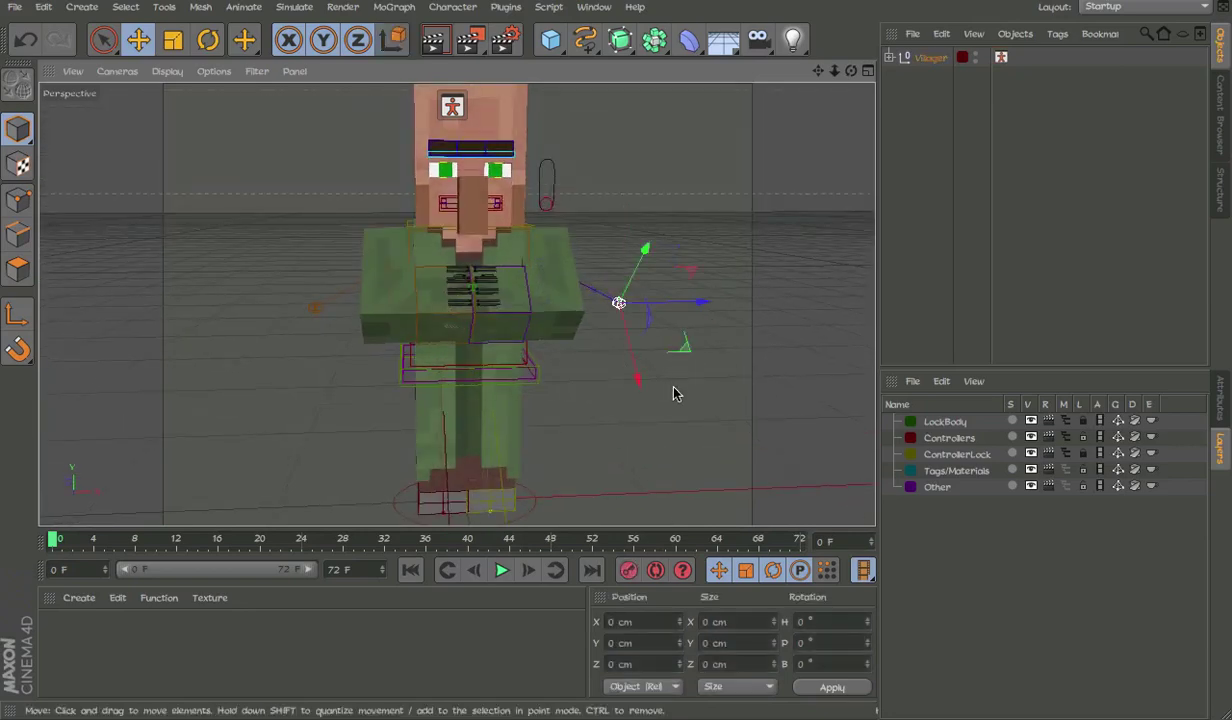
# Step: Try moving the purple elbow pole controller and undo the move
pyautogui.keyDown('alt'); pyautogui.moveTo(674, 393); pyautogui.dragTo(380, 286); pyautogui.keyUp('alt')
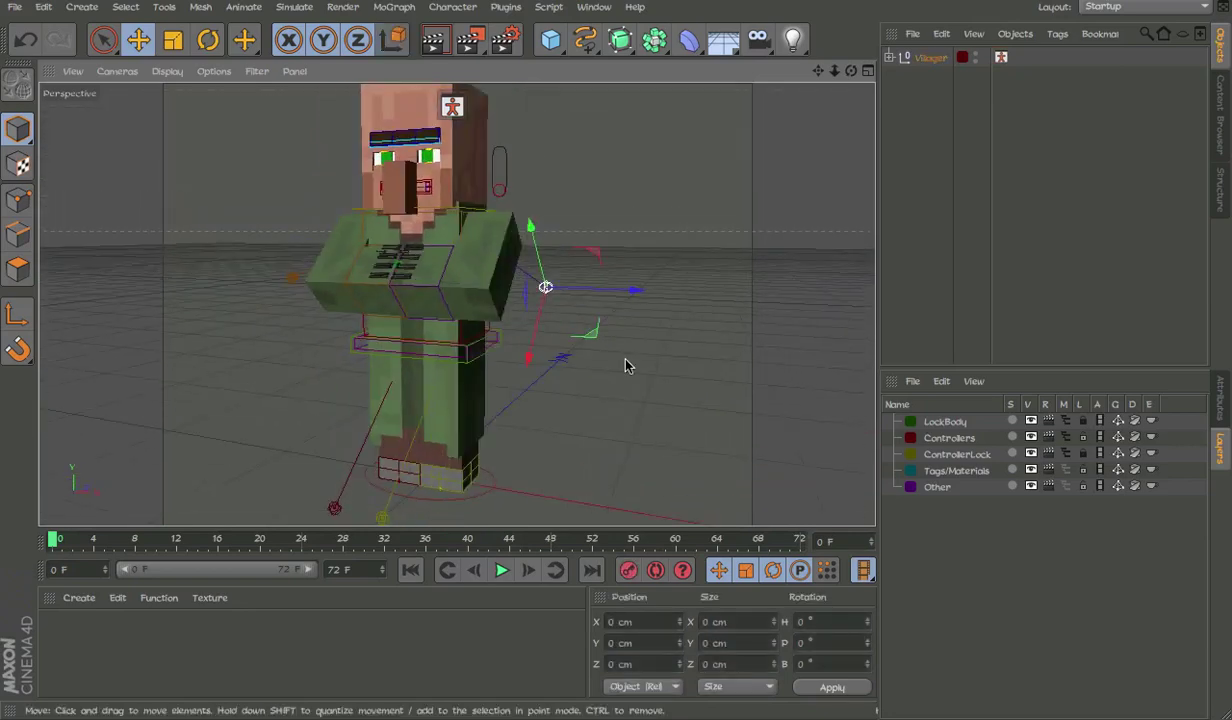
pyautogui.keyDown('alt'); pyautogui.moveTo(540, 372); pyautogui.dragTo(621, 280); pyautogui.keyUp('alt')
pyautogui.hotkey('ctrl', 'z')
pyautogui.keyDown('alt'); pyautogui.moveTo(583, 330); pyautogui.dragTo(749, 357); pyautogui.keyUp('alt')
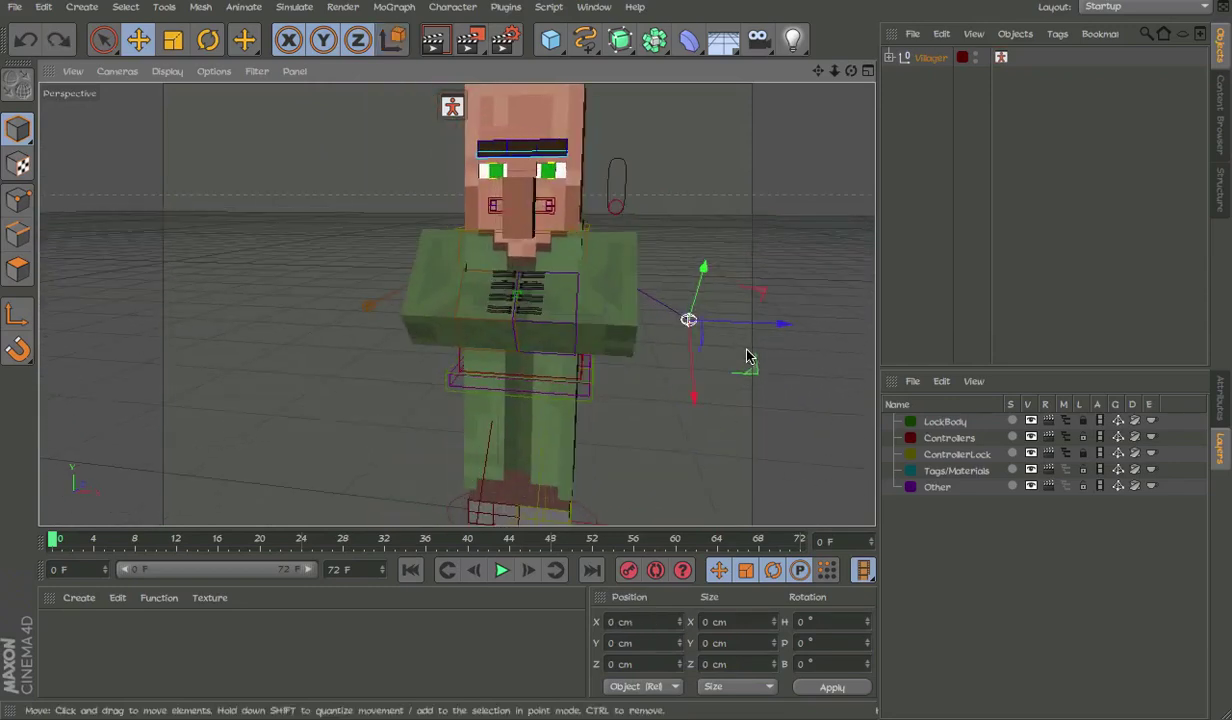
# Step: Try the red slider beside the head at X 14.332 cm, undo the move, and clear the selection
pyautogui.click(708, 182)
pyautogui.click(617, 207)
pyautogui.click(664, 232)
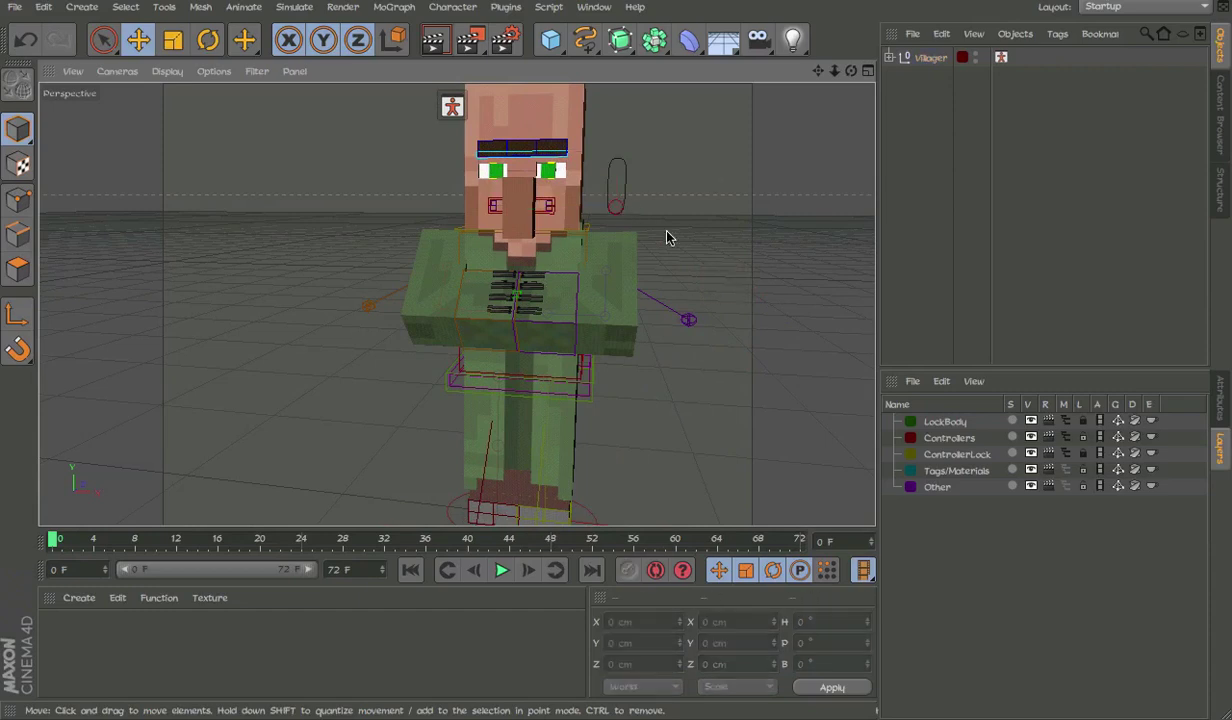
pyautogui.click(620, 207)
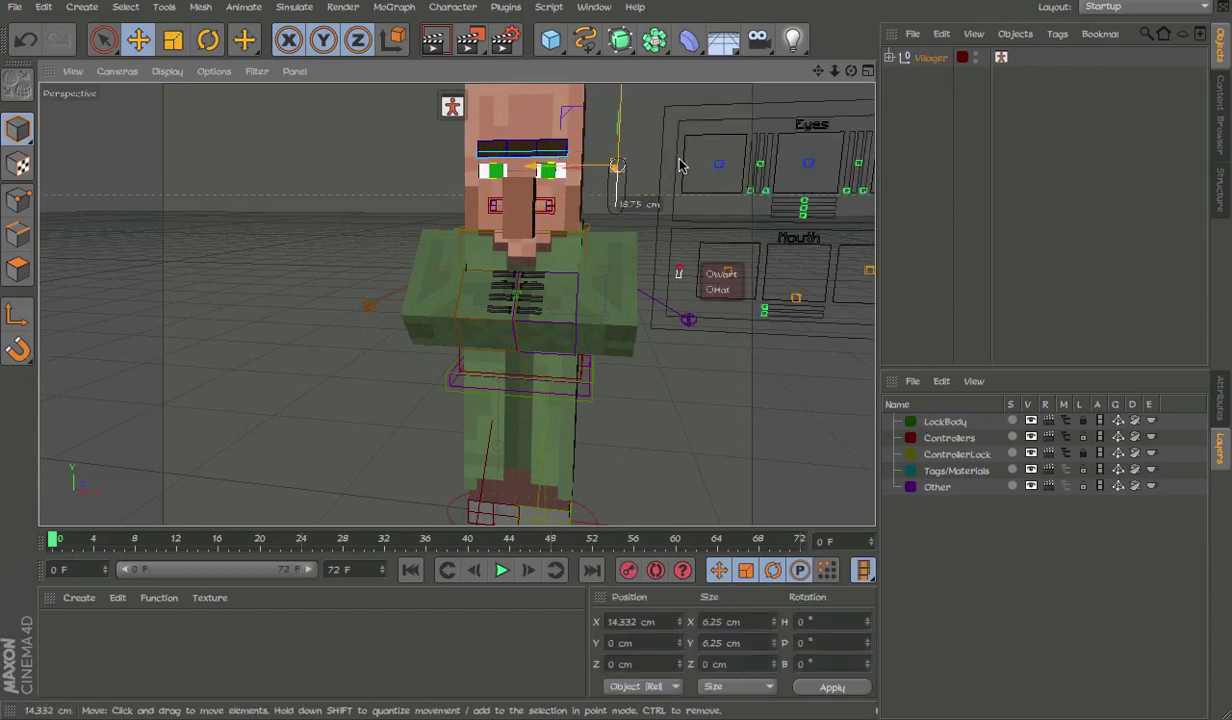
pyautogui.keyDown('alt'); pyautogui.moveTo(639, 200); pyautogui.dragTo(610, 246, button='middle'); pyautogui.keyUp('alt')
pyautogui.scroll(4, 628, 214)
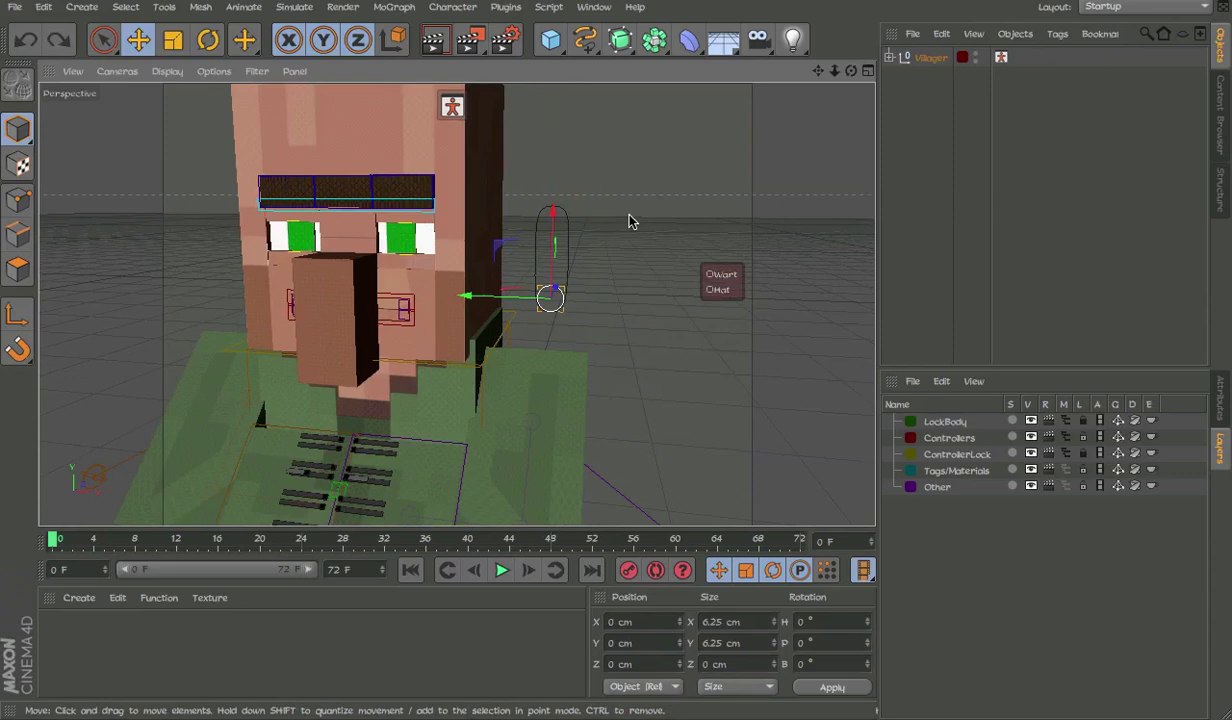
pyautogui.scroll(-2, 628, 214)
pyautogui.keyDown('alt'); pyautogui.moveTo(541, 336); pyautogui.dragTo(560, 287, button='middle'); pyautogui.keyUp('alt')
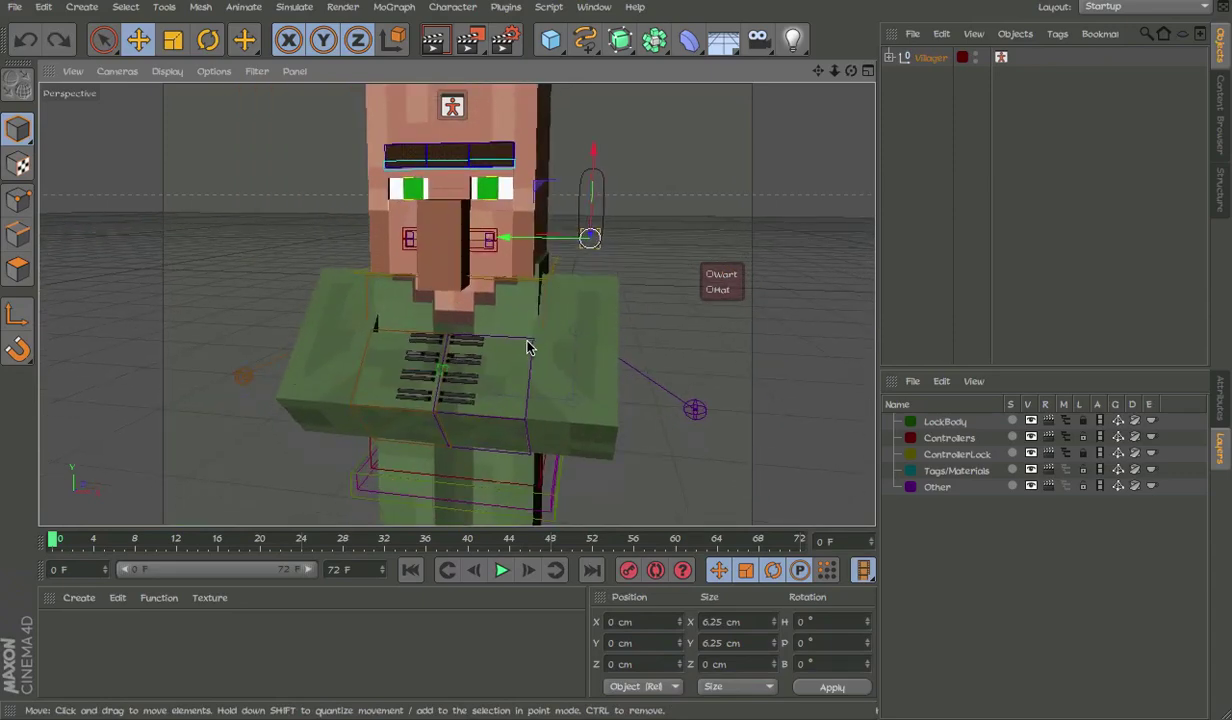
pyautogui.click(640, 283)
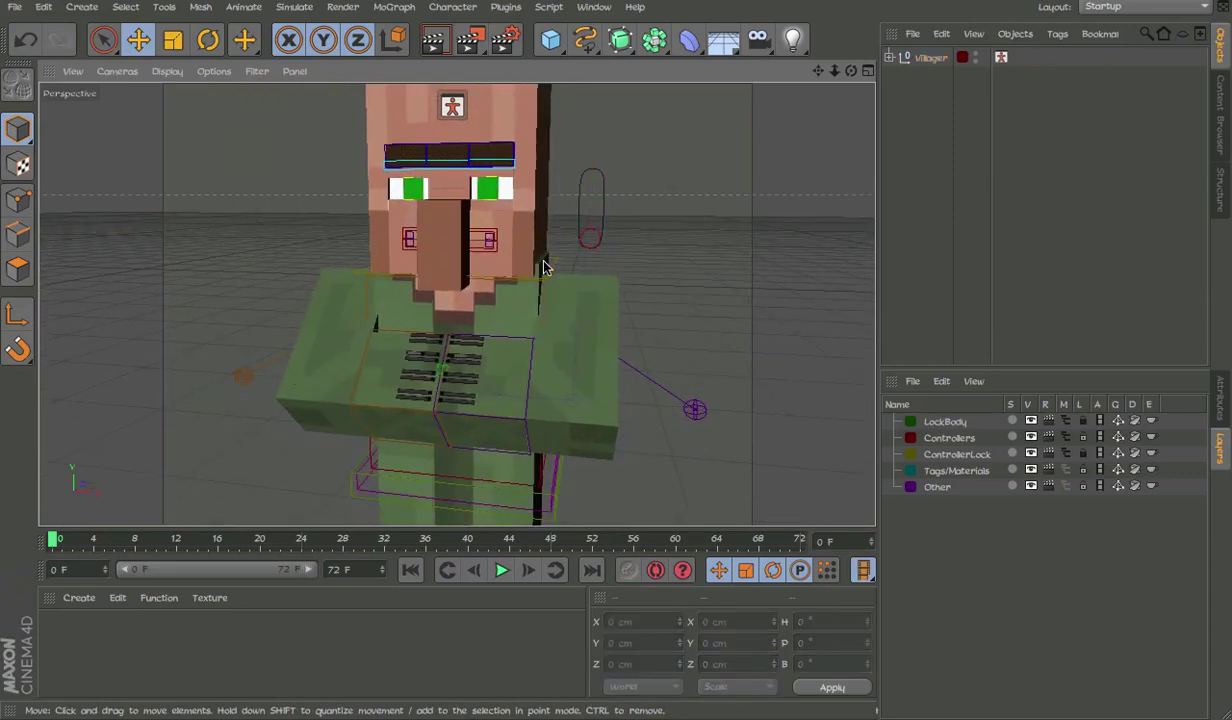
# Step: Select the purple elbow pole from a side view and clear the selection
pyautogui.keyDown('alt'); pyautogui.moveTo(543, 267); pyautogui.dragTo(678, 422); pyautogui.keyUp('alt')
pyautogui.click(678, 422)
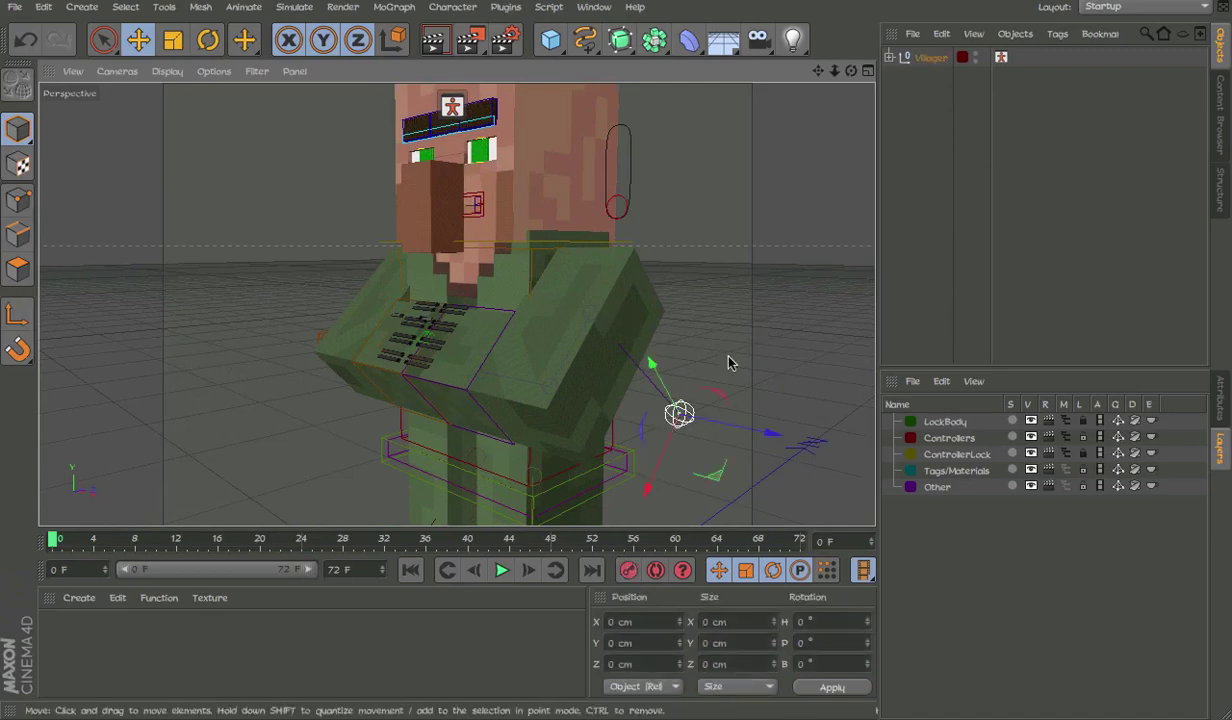
pyautogui.click(742, 278)
pyautogui.moveTo(548, 265)
pyautogui.keyDown('alt'); pyautogui.mouseDown()
pyautogui.moveTo(608, 300)
pyautogui.moveTo(663, 234)
pyautogui.moveTo(643, 302)
pyautogui.moveTo(729, 308)
pyautogui.moveTo(671, 302)
pyautogui.moveTo(630, 266)
pyautogui.moveTo(630, 296)
pyautogui.moveTo(580, 262)
pyautogui.moveTo(586, 286)
pyautogui.moveTo(574, 274)
pyautogui.mouseUp(); pyautogui.keyUp('alt')
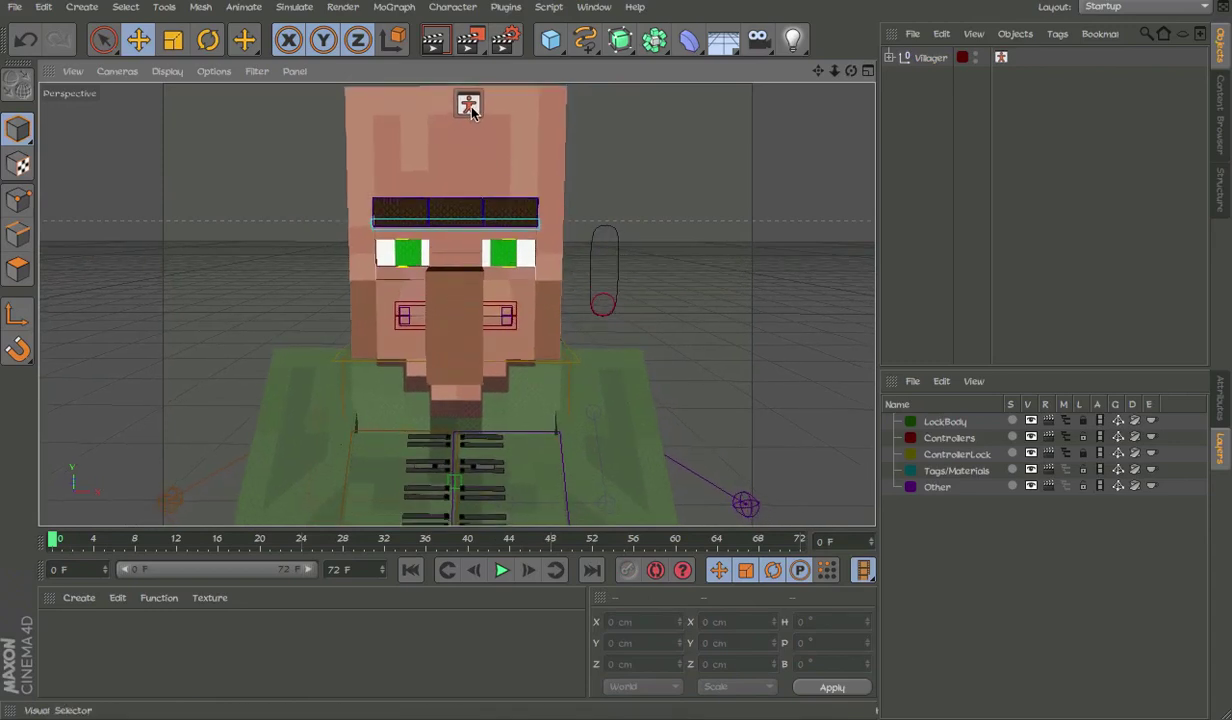
# Step: Select the eyebrow controller above the eye nearest the red face slider
pyautogui.keyDown('ctrl'); pyautogui.moveTo(473, 112); pyautogui.dragTo(465, 112); pyautogui.keyUp('ctrl')
pyautogui.keyDown('alt'); pyautogui.moveTo(481, 168); pyautogui.dragTo(485, 210, button='middle'); pyautogui.keyUp('alt')
pyautogui.moveTo(484, 214)
pyautogui.keyDown('alt'); pyautogui.mouseDown()
pyautogui.moveTo(478, 140)
pyautogui.moveTo(493, 187)
pyautogui.mouseUp(); pyautogui.keyUp('alt')
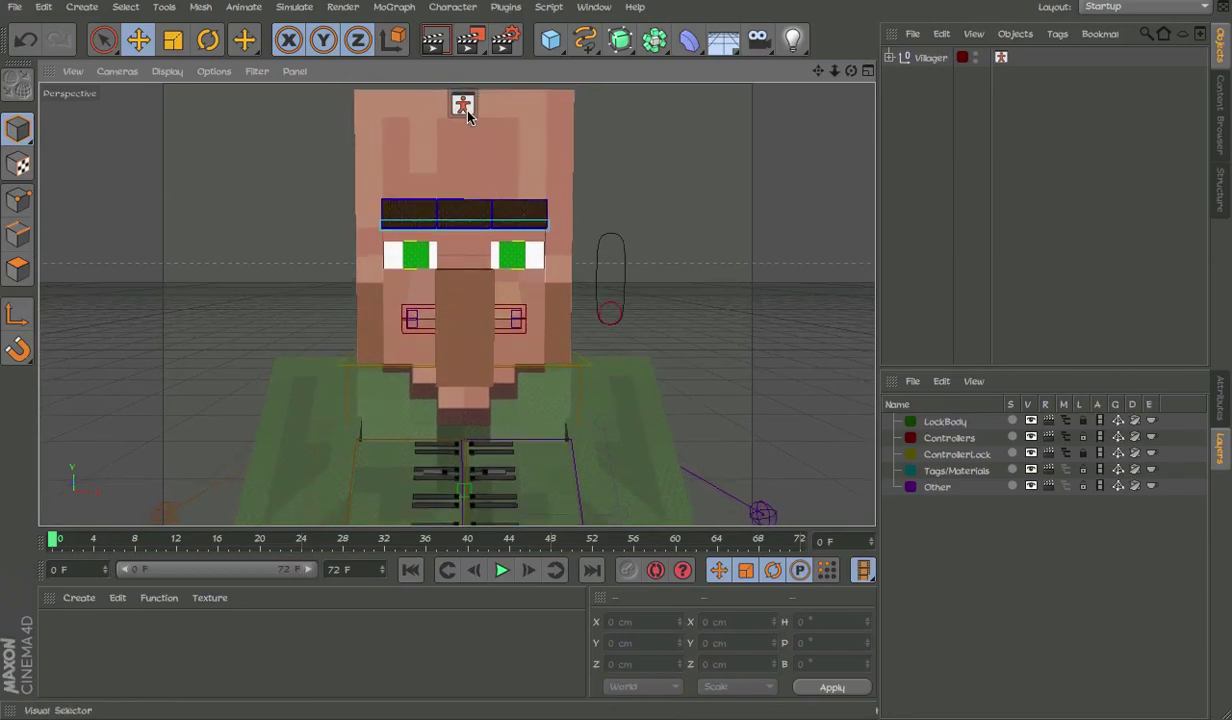
pyautogui.moveTo(469, 117)
pyautogui.keyDown('alt'); pyautogui.mouseDown()
pyautogui.moveTo(481, 147)
pyautogui.moveTo(484, 124)
pyautogui.moveTo(497, 136)
pyautogui.moveTo(496, 159)
pyautogui.moveTo(487, 124)
pyautogui.mouseUp(); pyautogui.keyUp('alt')
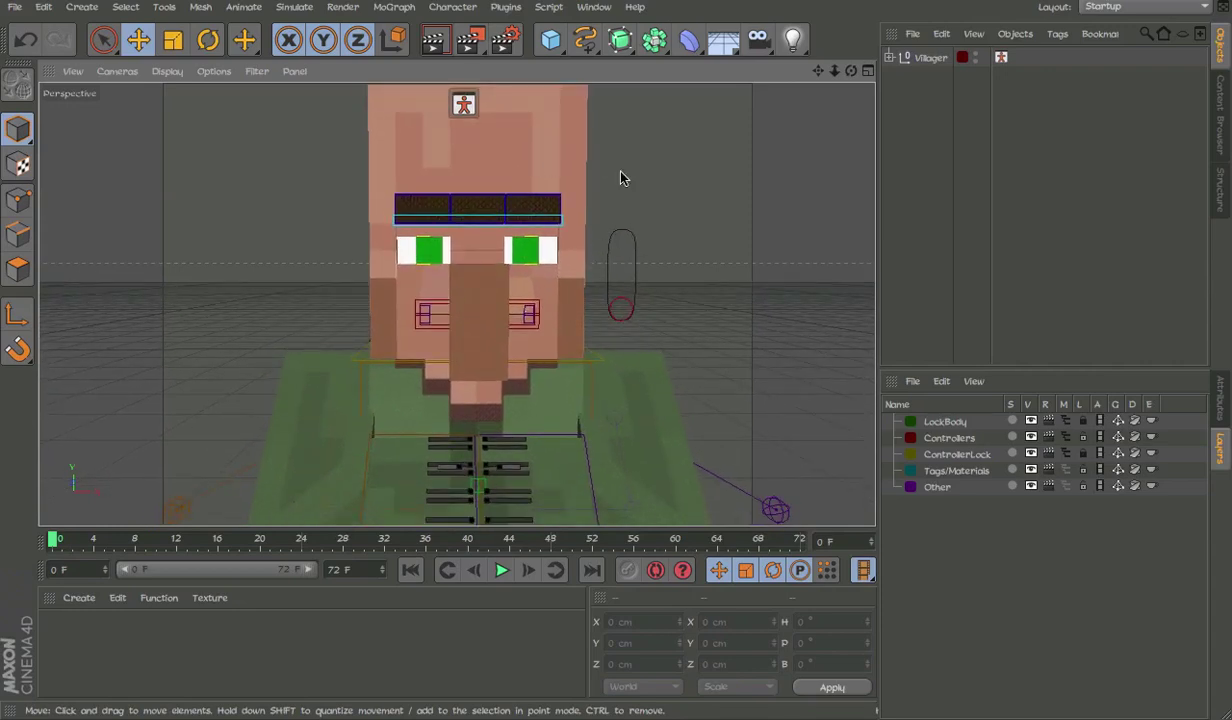
pyautogui.moveTo(548, 183)
pyautogui.keyDown('alt'); pyautogui.mouseDown()
pyautogui.moveTo(558, 308)
pyautogui.moveTo(531, 173)
pyautogui.moveTo(533, 192)
pyautogui.moveTo(556, 192)
pyautogui.moveTo(527, 222)
pyautogui.moveTo(545, 199)
pyautogui.mouseUp(); pyautogui.keyUp('alt')
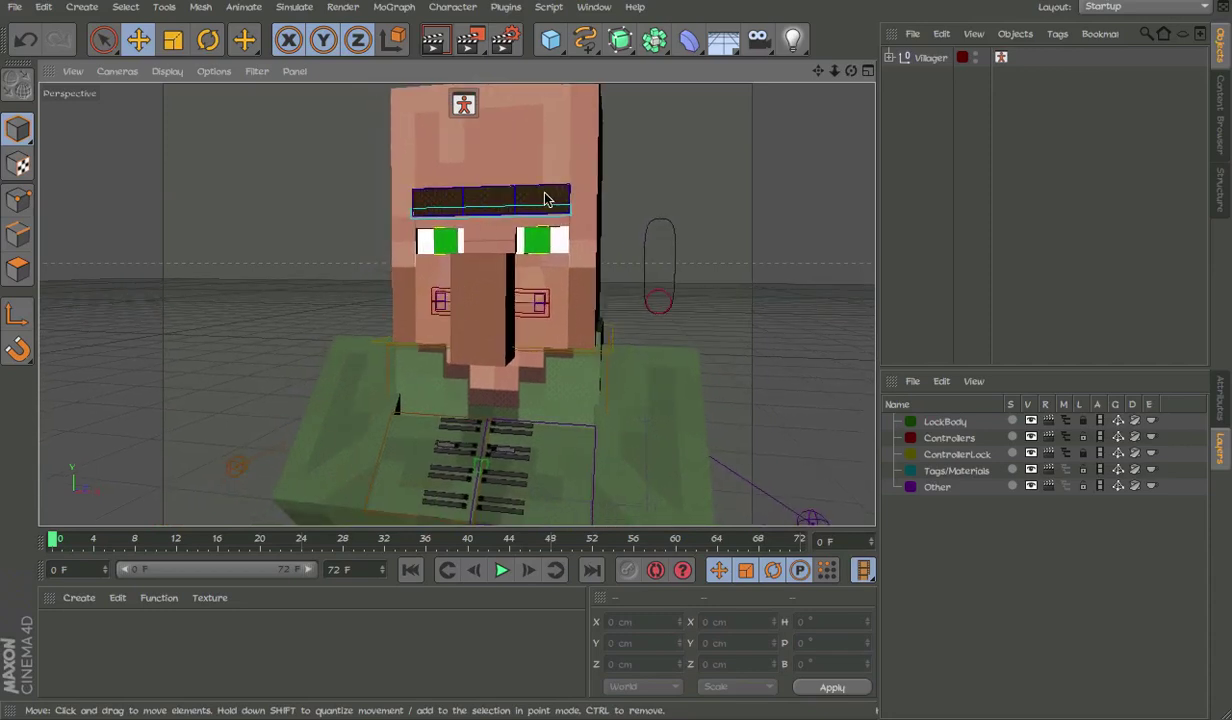
pyautogui.click(566, 198)
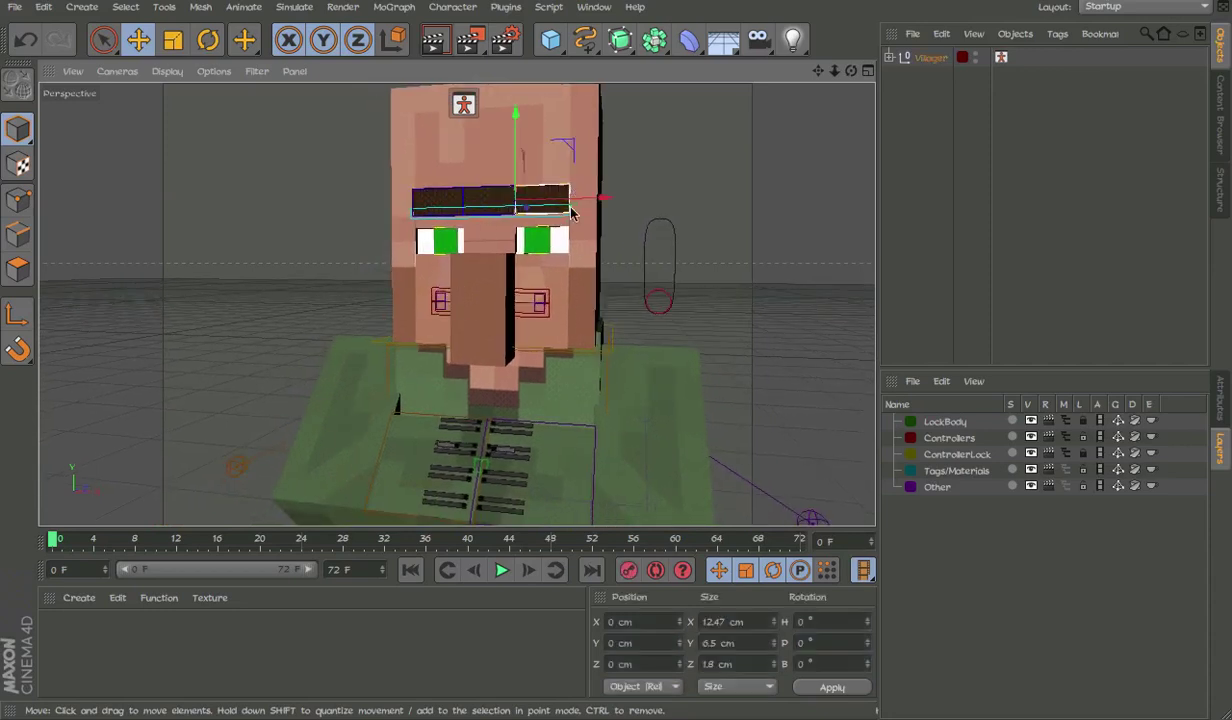
# Step: Select the villager's left foot controller and clear the selection
pyautogui.keyDown('alt'); pyautogui.moveTo(572, 211); pyautogui.dragTo(563, 154, button='middle'); pyautogui.keyUp('alt')
pyautogui.scroll(-4, 556, 174)
pyautogui.keyDown('alt'); pyautogui.moveTo(587, 285); pyautogui.dragTo(560, 286); pyautogui.keyUp('alt')
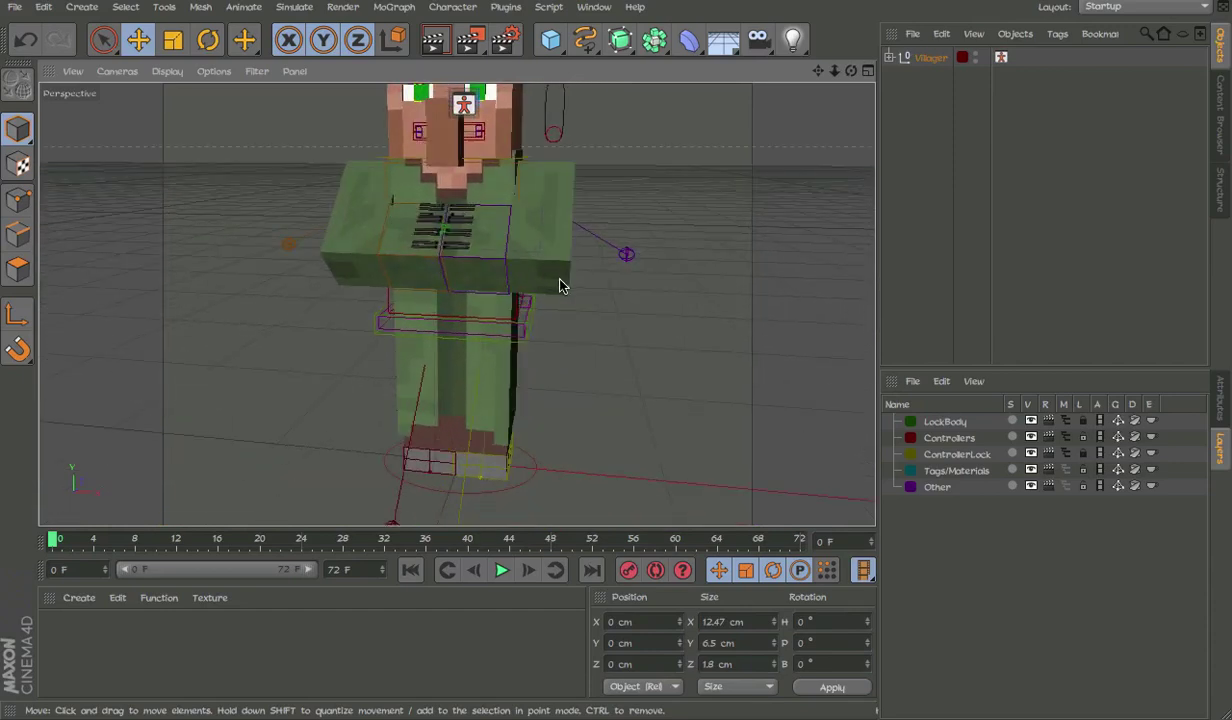
pyautogui.keyDown('alt'); pyautogui.moveTo(533, 245); pyautogui.dragTo(595, 254); pyautogui.keyUp('alt')
pyautogui.hotkey('ctrl', 'z')
pyautogui.moveTo(595, 254); pyautogui.dragTo(601, 249)
pyautogui.hotkey('ctrl', 'z')
pyautogui.keyDown('alt'); pyautogui.moveTo(470, 211); pyautogui.dragTo(561, 216, button='middle'); pyautogui.keyUp('alt')
pyautogui.keyDown('alt'); pyautogui.moveTo(559, 360); pyautogui.dragTo(413, 281); pyautogui.keyUp('alt')
pyautogui.click(655, 464)
pyautogui.click(576, 447)
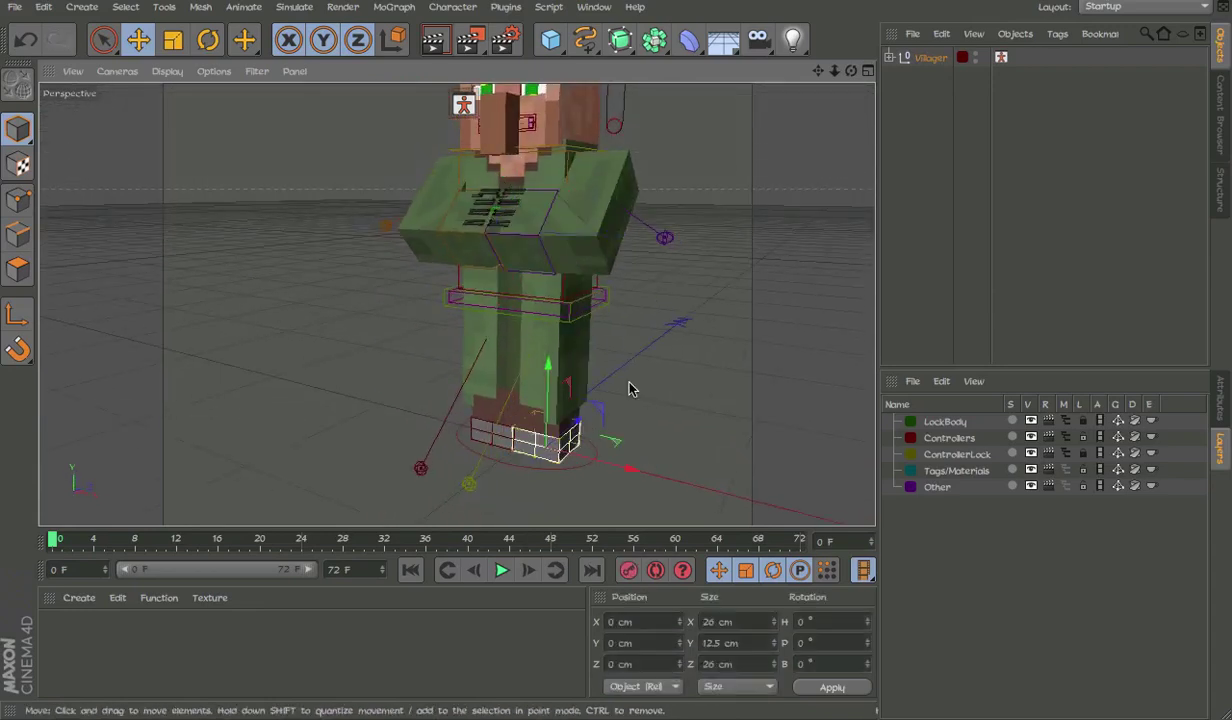
pyautogui.click(629, 382)
# Step: Examine the villager's head, arms and body controllers from an angled view and from the front
pyautogui.keyDown('alt'); pyautogui.moveTo(576, 181); pyautogui.dragTo(602, 362, button='middle'); pyautogui.keyUp('alt')
pyautogui.keyDown('alt'); pyautogui.moveTo(590, 155); pyautogui.dragTo(522, 138, button='middle'); pyautogui.keyUp('alt')
pyautogui.keyDown('alt'); pyautogui.moveTo(583, 270); pyautogui.dragTo(555, 206, button='middle'); pyautogui.keyUp('alt')
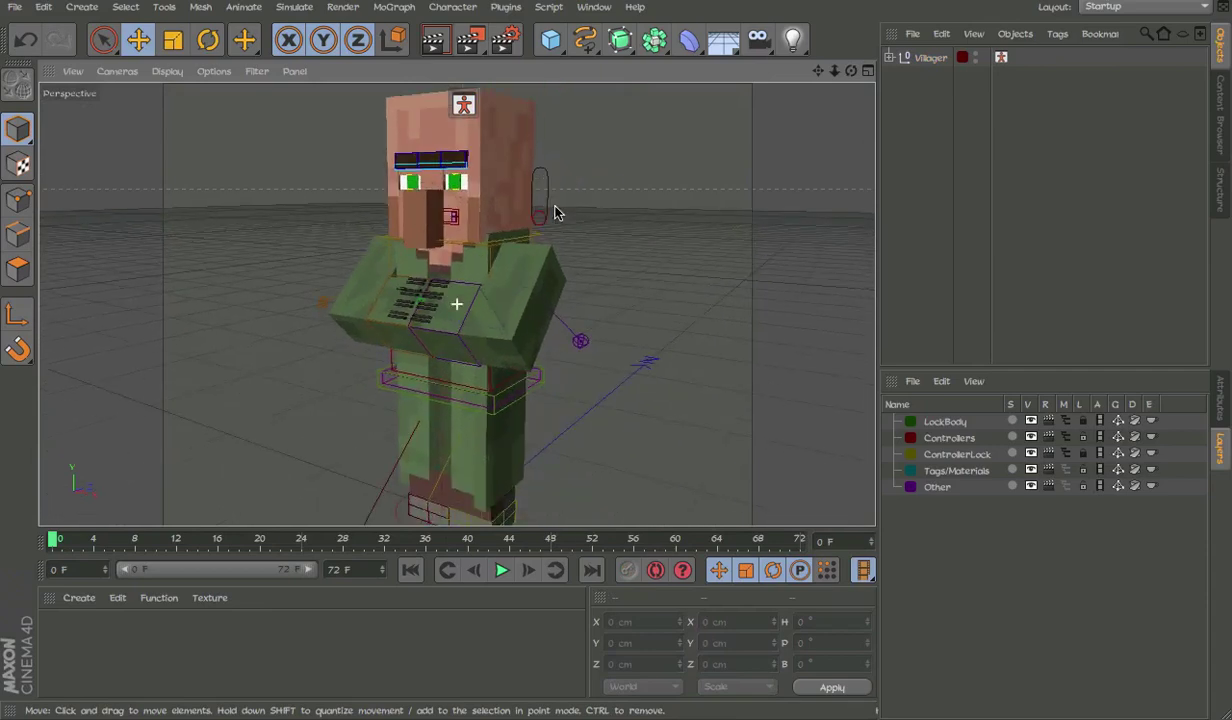
pyautogui.keyDown('alt'); pyautogui.moveTo(572, 258); pyautogui.dragTo(597, 292, button='middle'); pyautogui.keyUp('alt')
pyautogui.keyDown('alt'); pyautogui.moveTo(536, 223); pyautogui.dragTo(668, 217); pyautogui.keyUp('alt')
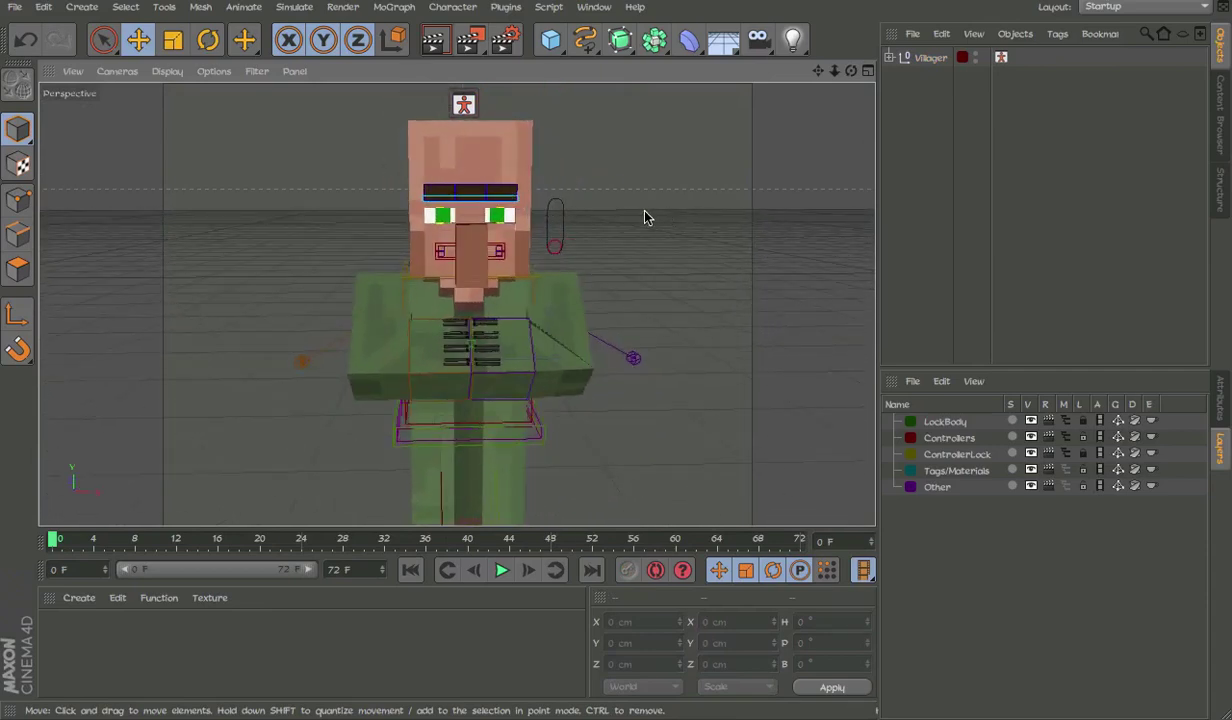
pyautogui.keyDown('alt'); pyautogui.moveTo(590, 217); pyautogui.dragTo(568, 195, button='middle'); pyautogui.keyUp('alt')
pyautogui.keyDown('alt'); pyautogui.moveTo(567, 195); pyautogui.dragTo(520, 190); pyautogui.keyUp('alt')
pyautogui.keyDown('alt'); pyautogui.moveTo(479, 170); pyautogui.dragTo(514, 151, button='middle'); pyautogui.keyUp('alt')
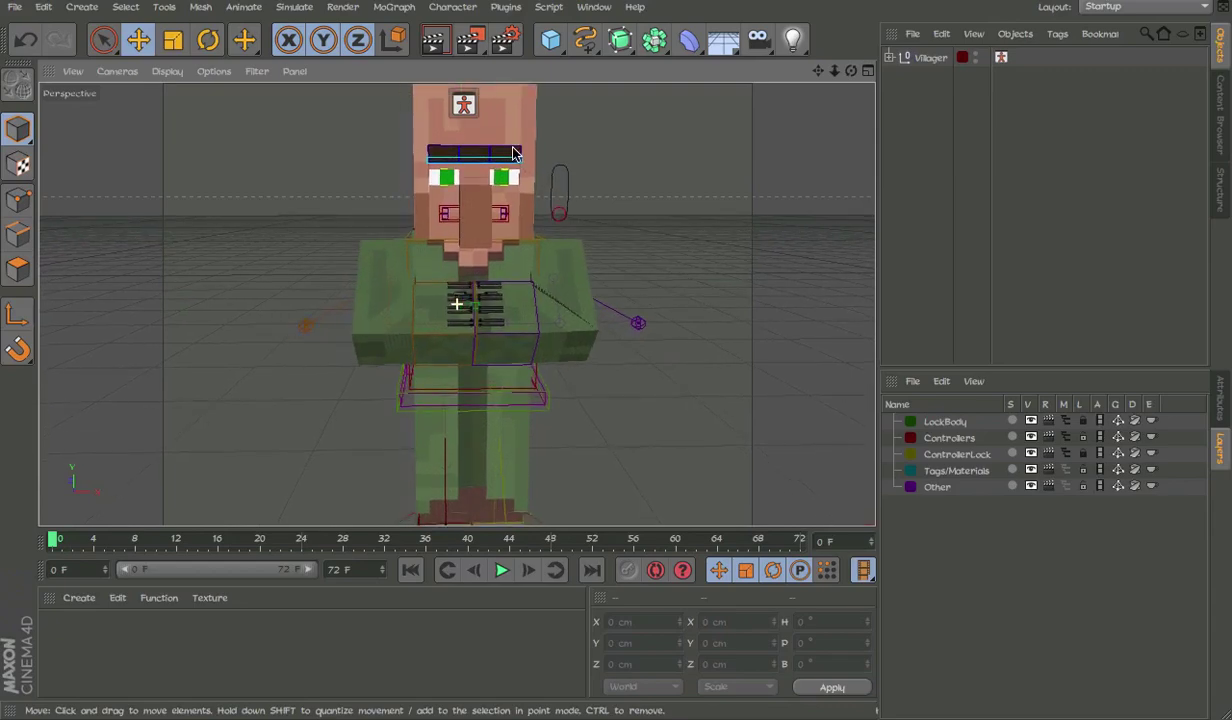